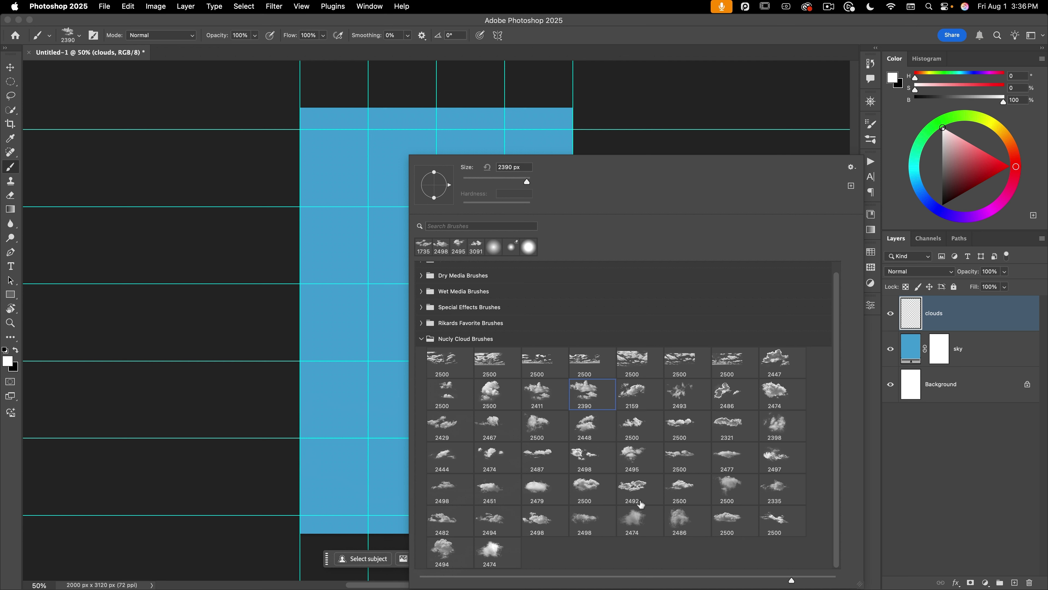
- Stamp a wide cloud across the upper part of the poster on the clouds layer using the 2492 px Nucly cloud brush
{"action": "left_click", "coordinate": [633, 487]}
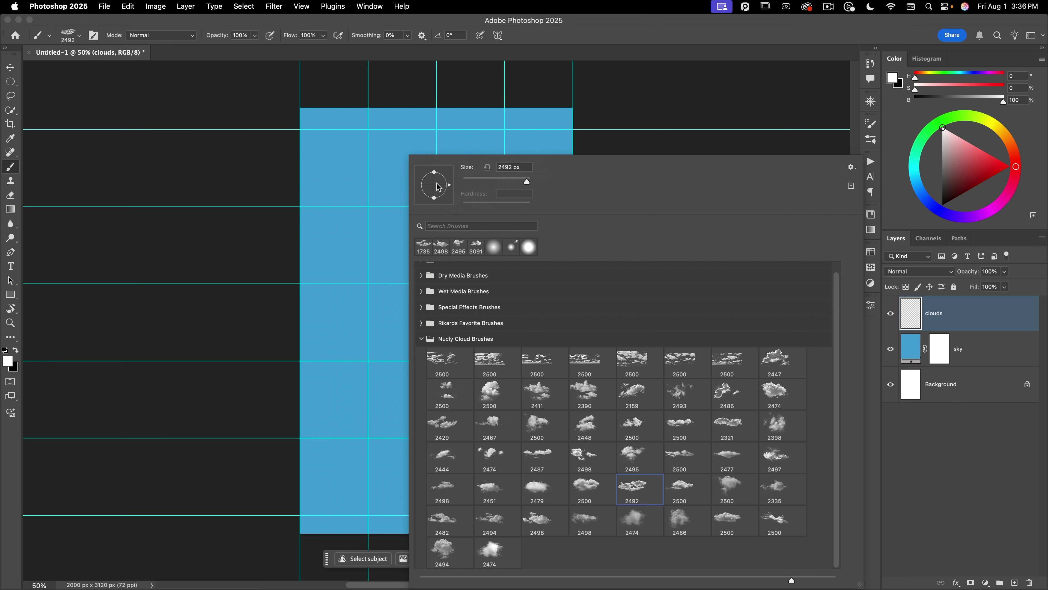
{"action": "left_click", "coordinate": [336, 182], "text": "super"}
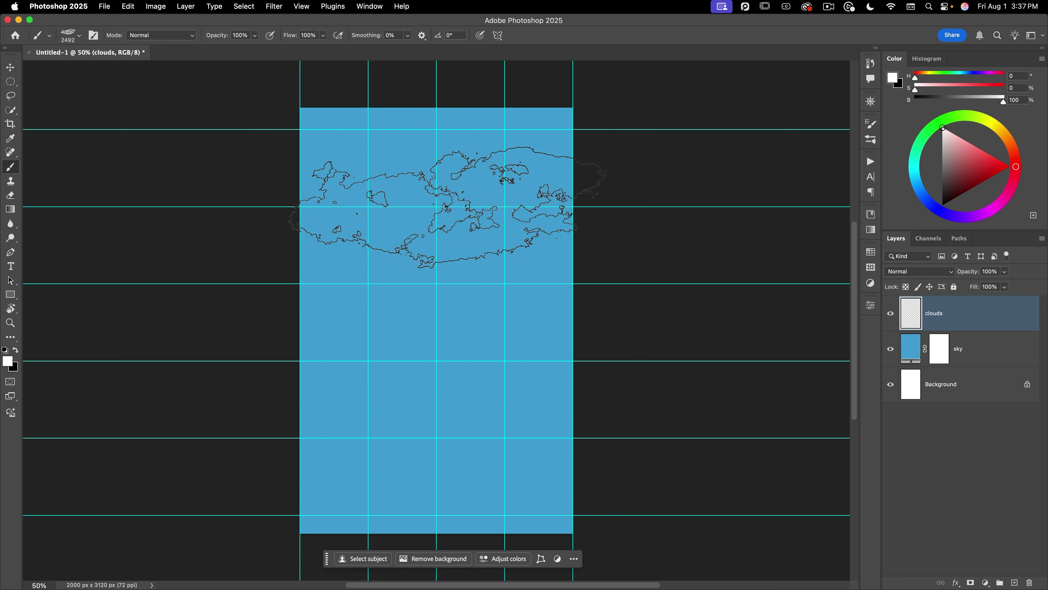
{"action": "key", "text": "super"}
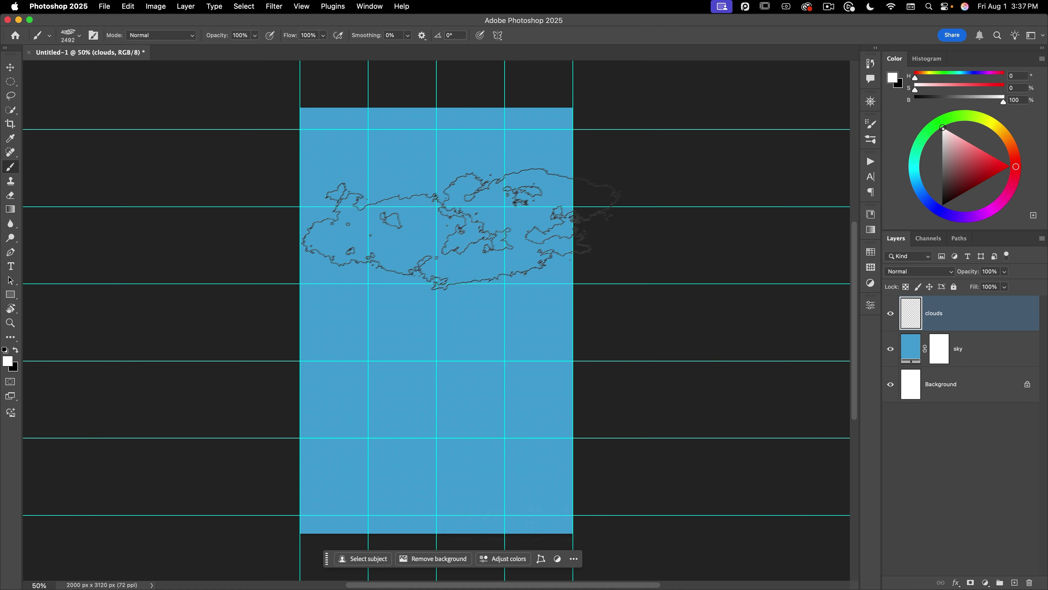
{"action": "left_click", "coordinate": [458, 232]}
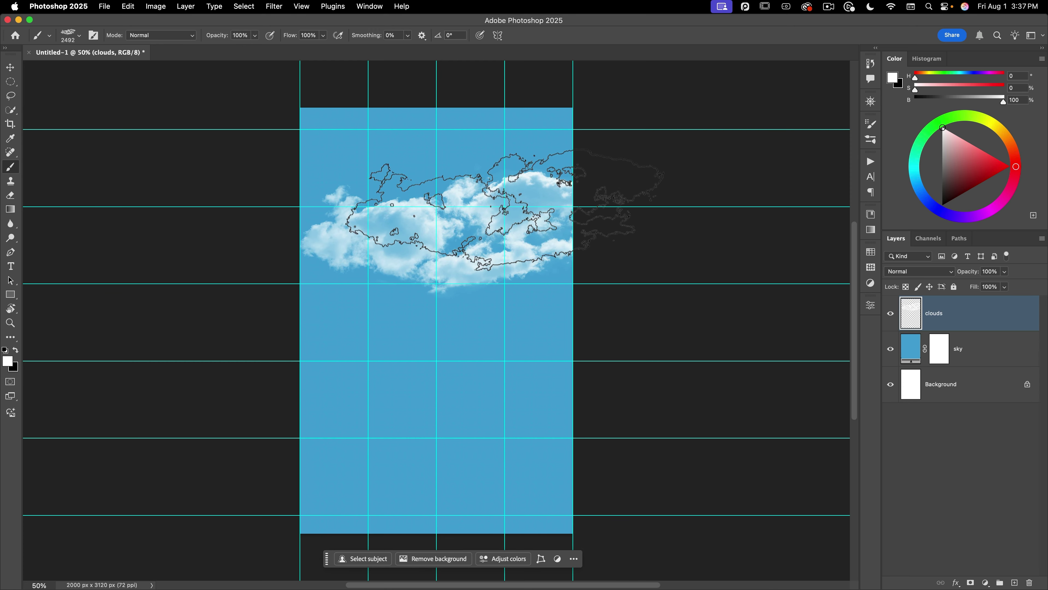
- Stamp clouds in the poster's lower-left area and along its lower-right edge using the 2411 px Nucly cloud brush
{"action": "right_click", "coordinate": [438, 304]}
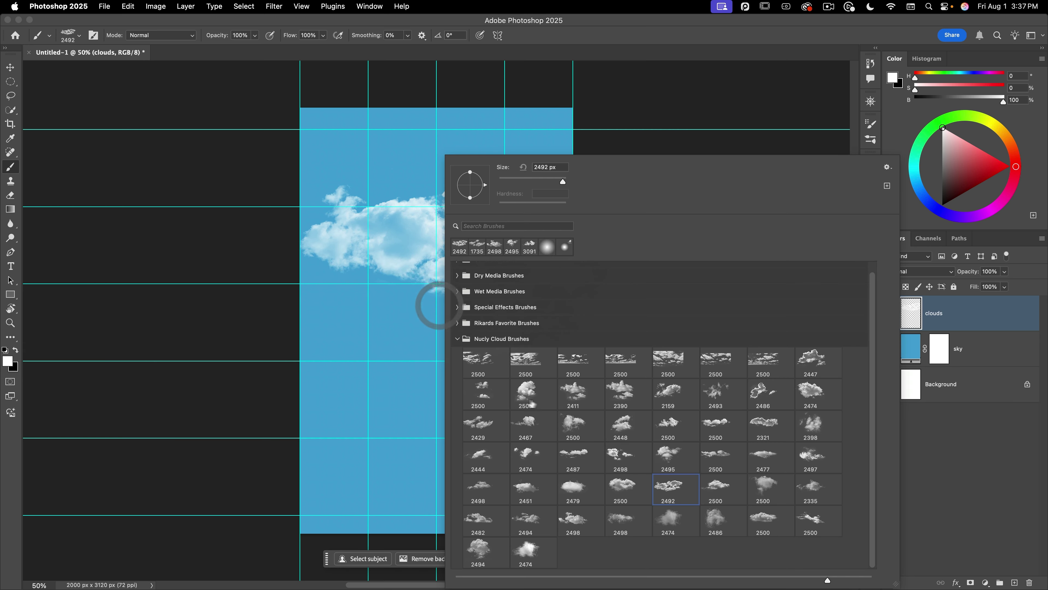
{"action": "left_click", "coordinate": [579, 396]}
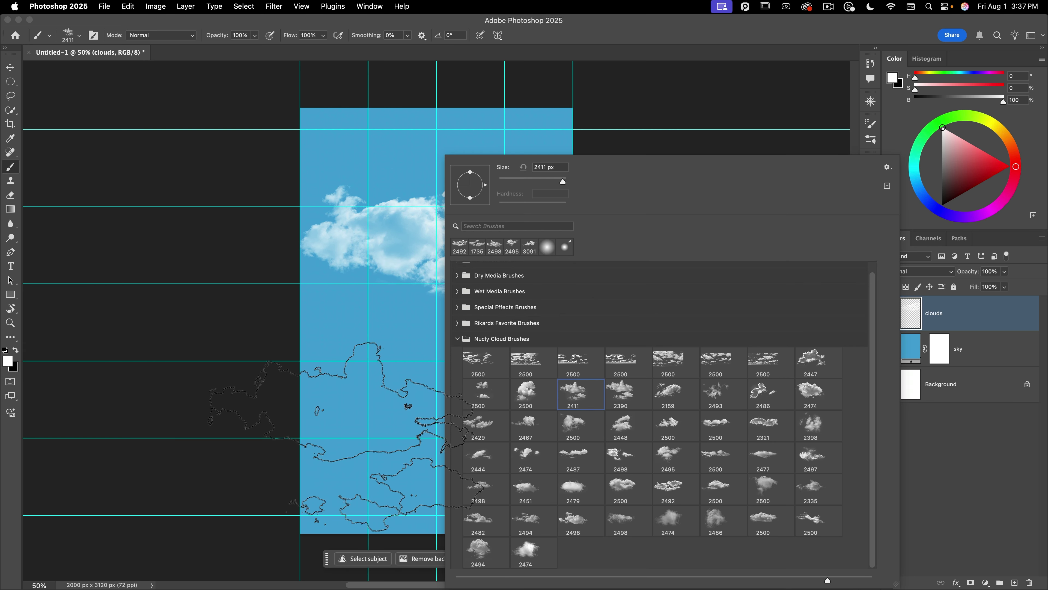
{"action": "left_click", "coordinate": [322, 430], "text": "super"}
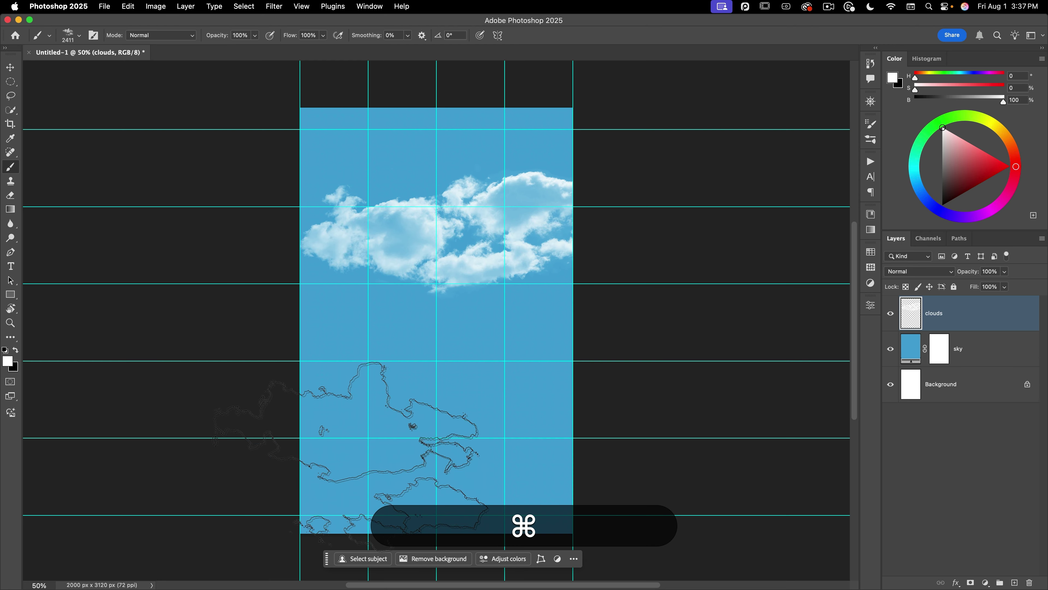
{"action": "left_click", "coordinate": [374, 483]}
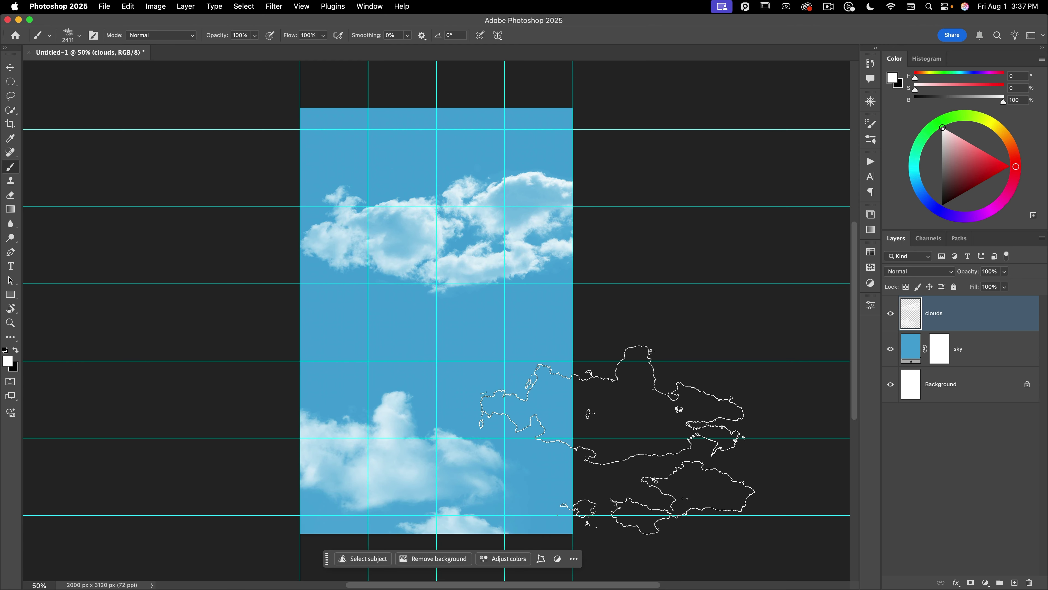
{"action": "left_click", "coordinate": [617, 440]}
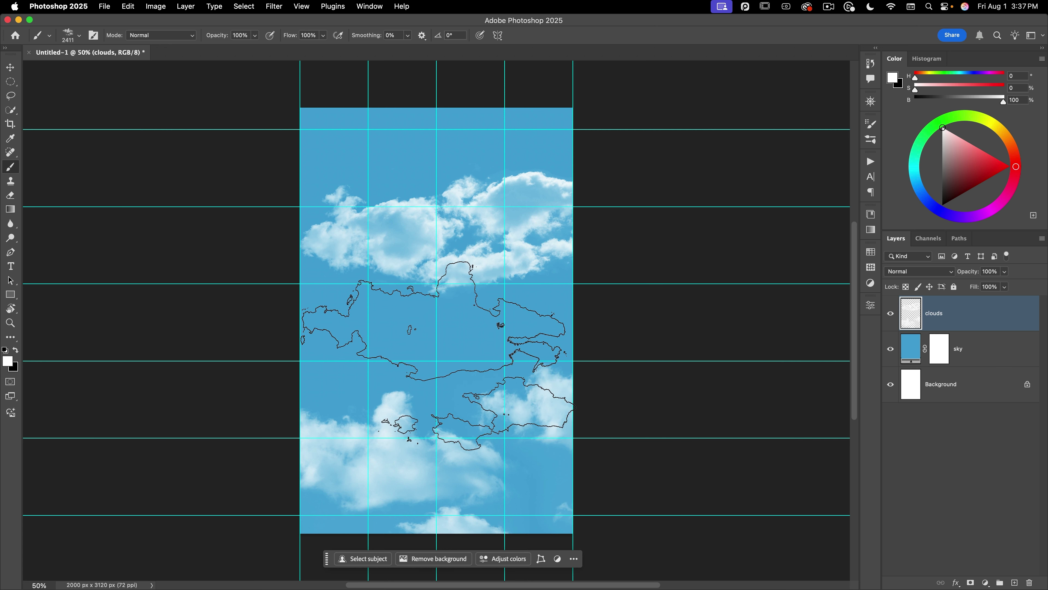
- Resize the 2429 px Nucly cloud brush to 1577 px and stamp smaller clouds at the poster's left and right edges around mid-height
{"action": "right_click", "coordinate": [441, 357]}
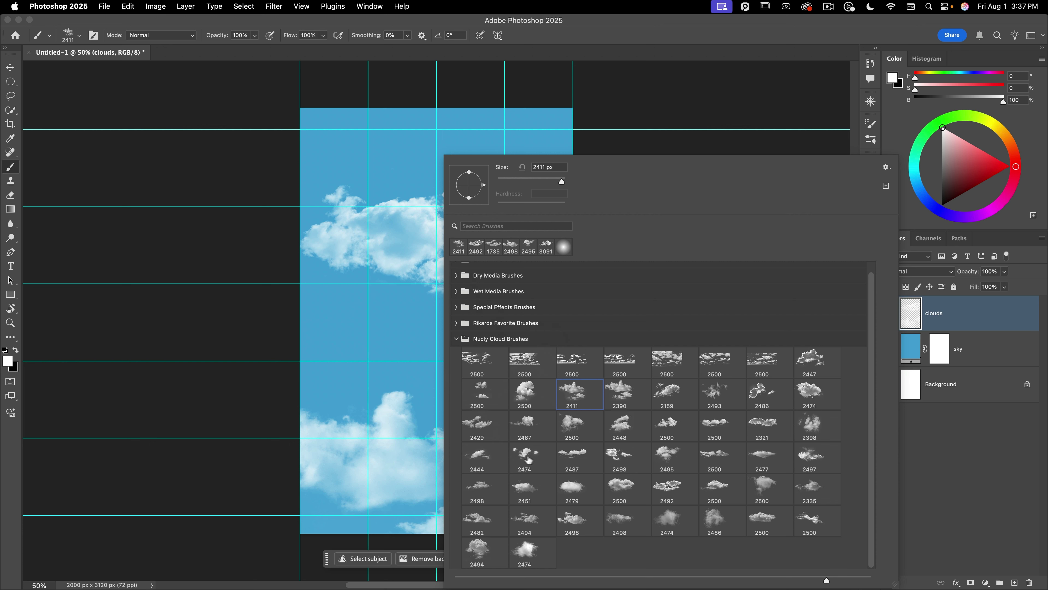
{"action": "left_click", "coordinate": [479, 423]}
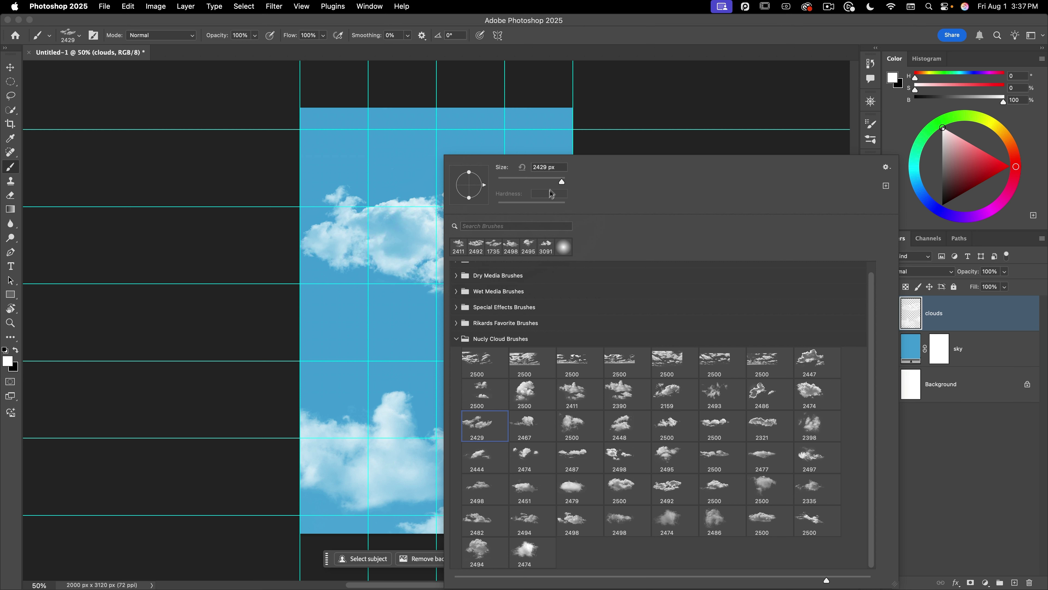
{"action": "left_click_drag", "start_coordinate": [562, 184], "coordinate": [553, 185]}
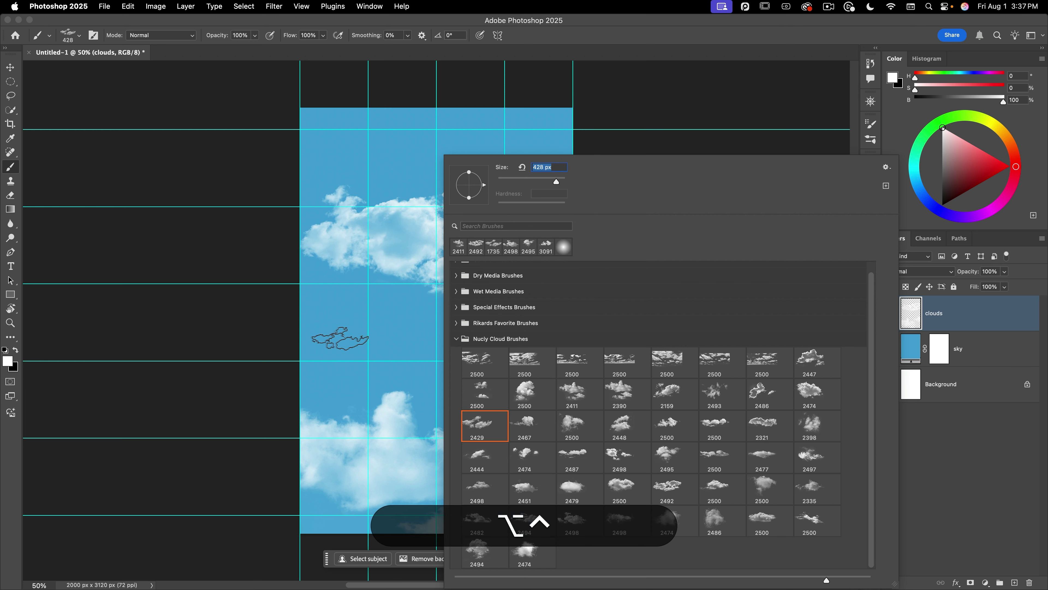
{"action": "left_click_drag", "start_coordinate": [339, 339], "coordinate": [430, 341], "text": "ctrl+alt"}
{"action": "left_click_drag", "start_coordinate": [328, 339], "coordinate": [425, 343]}
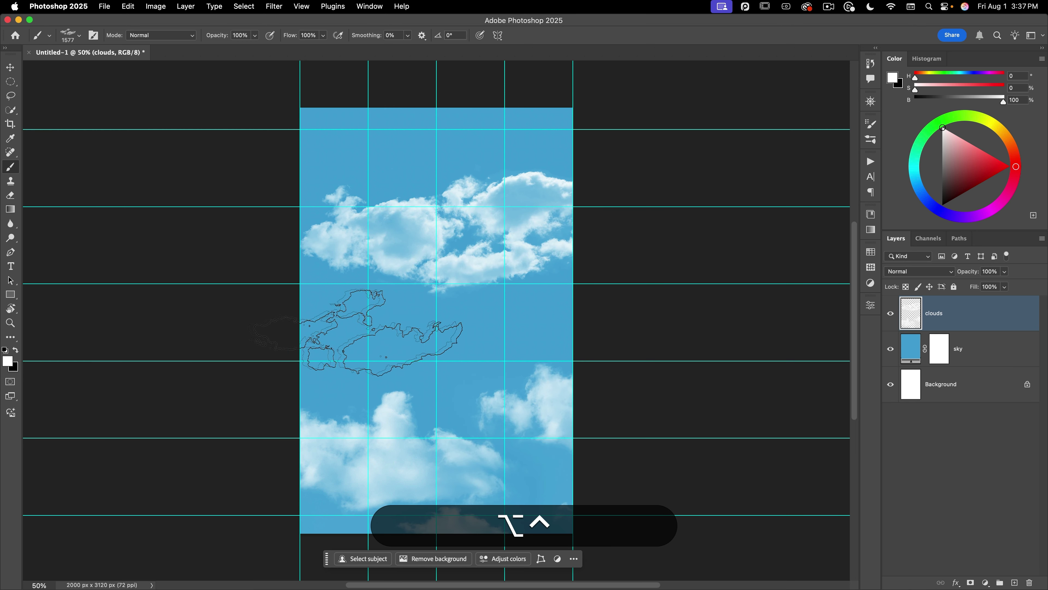
{"action": "left_click", "coordinate": [320, 329]}
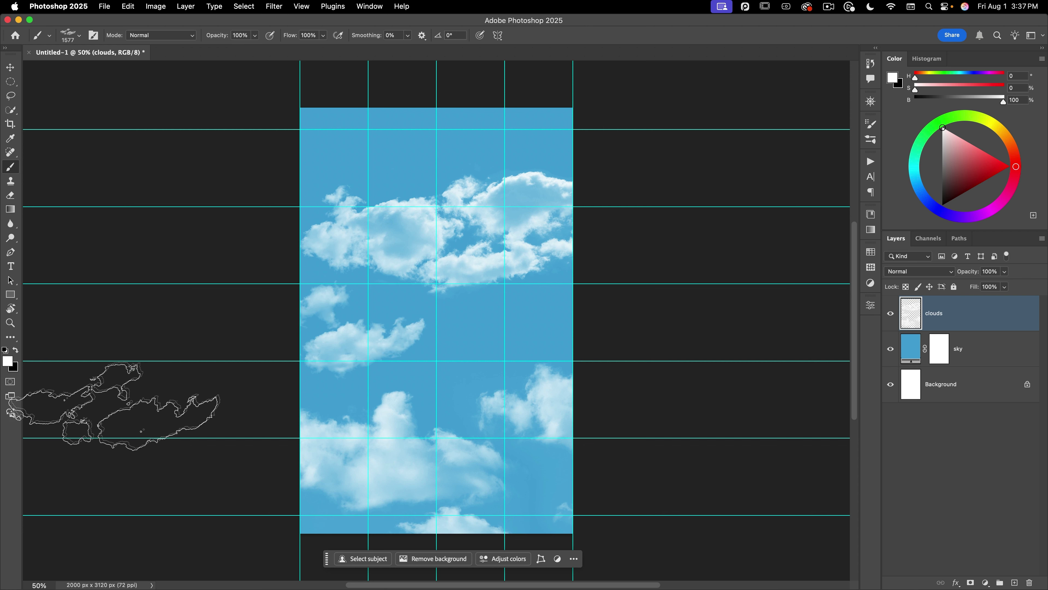
{"action": "left_click", "coordinate": [556, 308]}
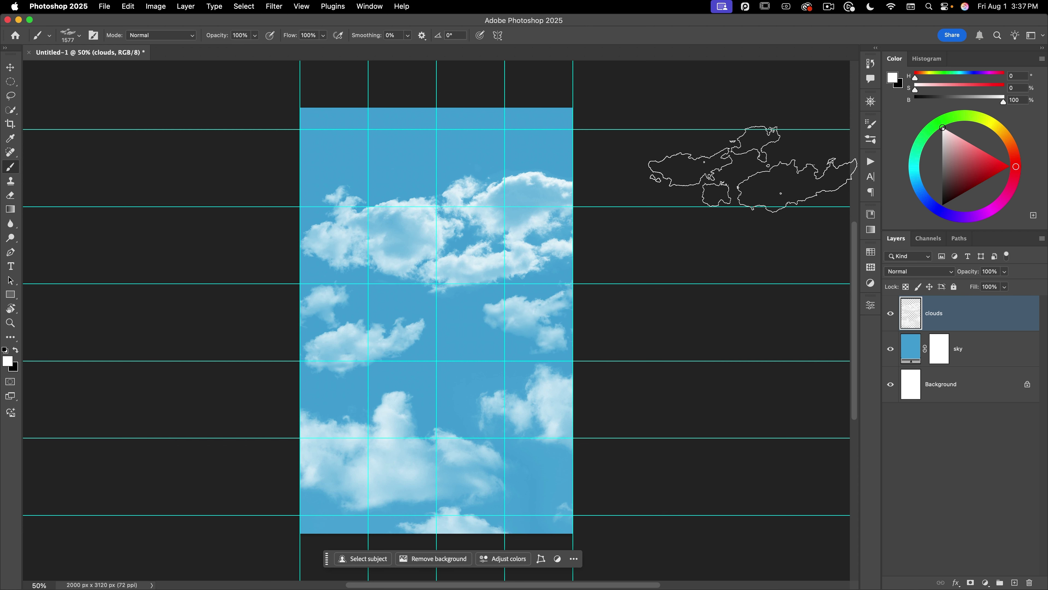
- Resize the 2493 px Nucly cloud brush to 1426 px and stamp wispy clouds in the poster's upper-right and upper-left corners
{"action": "right_click", "coordinate": [362, 188]}
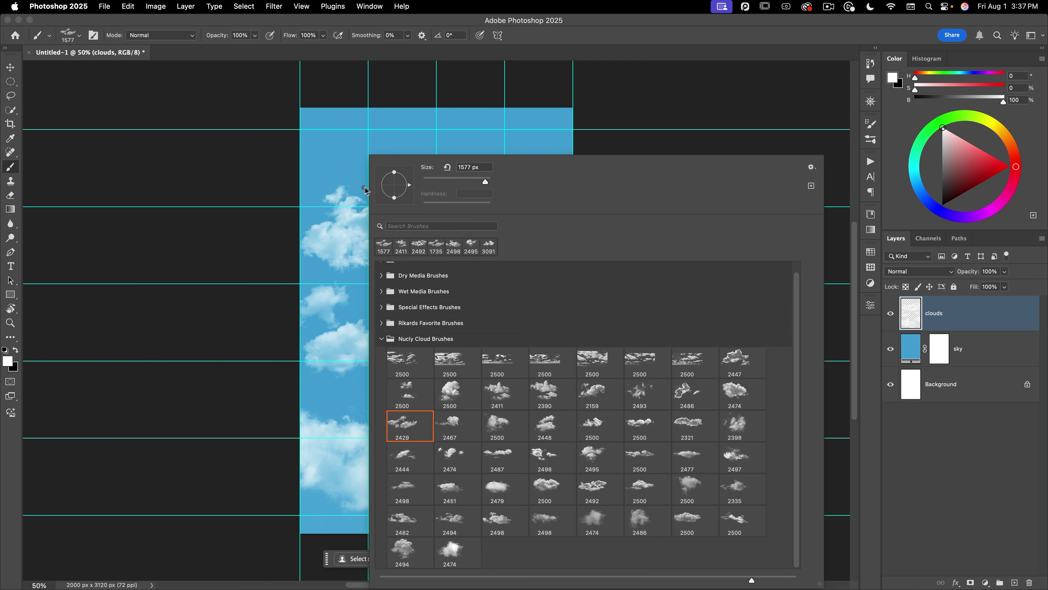
{"action": "left_click", "coordinate": [646, 394]}
{"action": "left_click_drag", "start_coordinate": [540, 134], "coordinate": [394, 145]}
{"action": "left_click", "coordinate": [540, 124]}
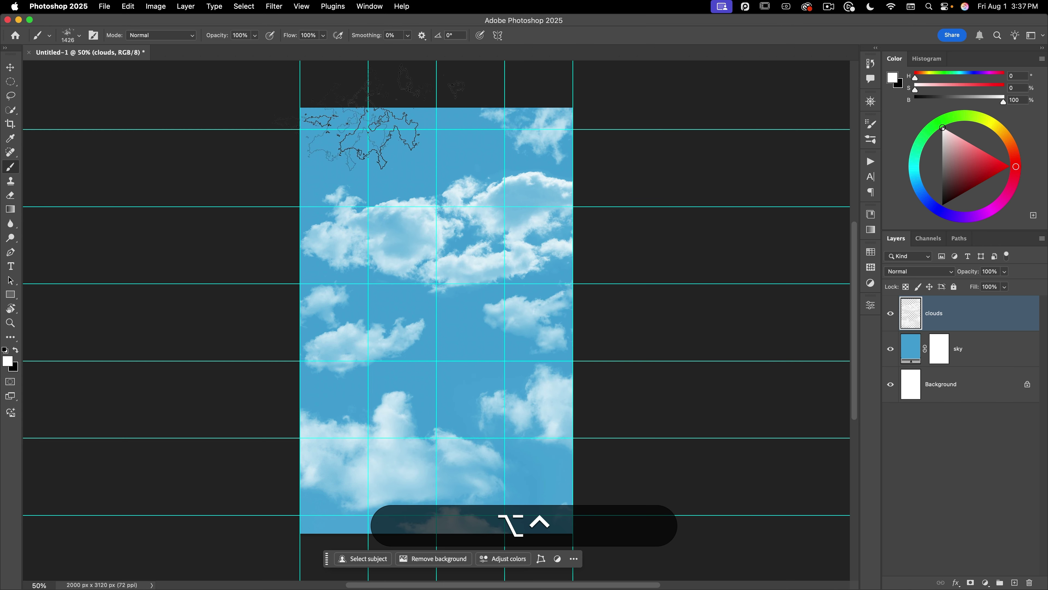
{"action": "left_click", "coordinate": [285, 136]}
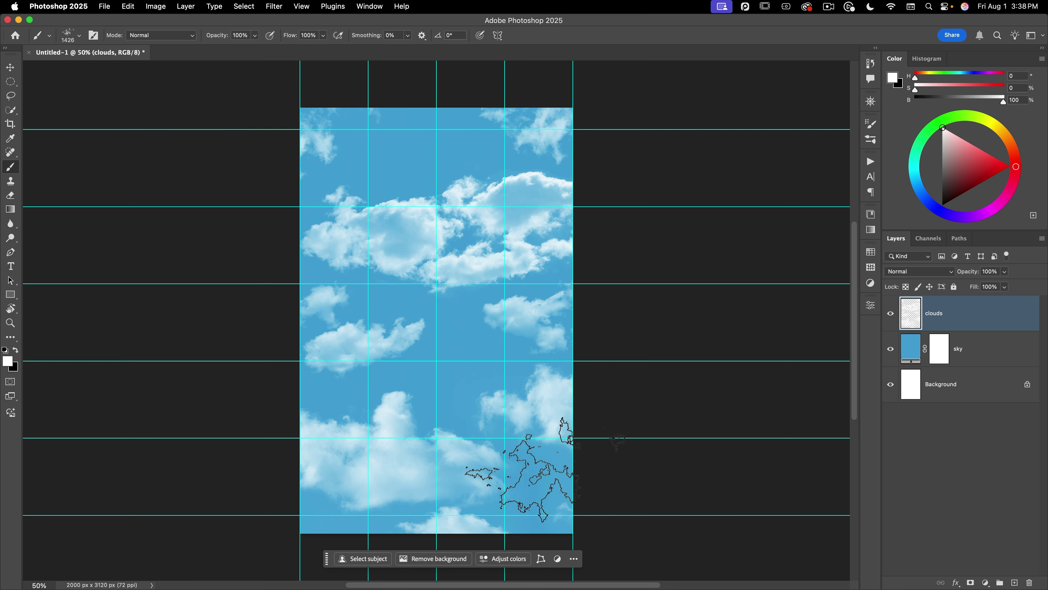
- Stamp one more wispy cloud in the poster's lower-right gap, enlarge the brush to 1758 px, and switch to the Move tool
{"action": "left_click", "coordinate": [532, 474]}
{"action": "key", "text": "super"}
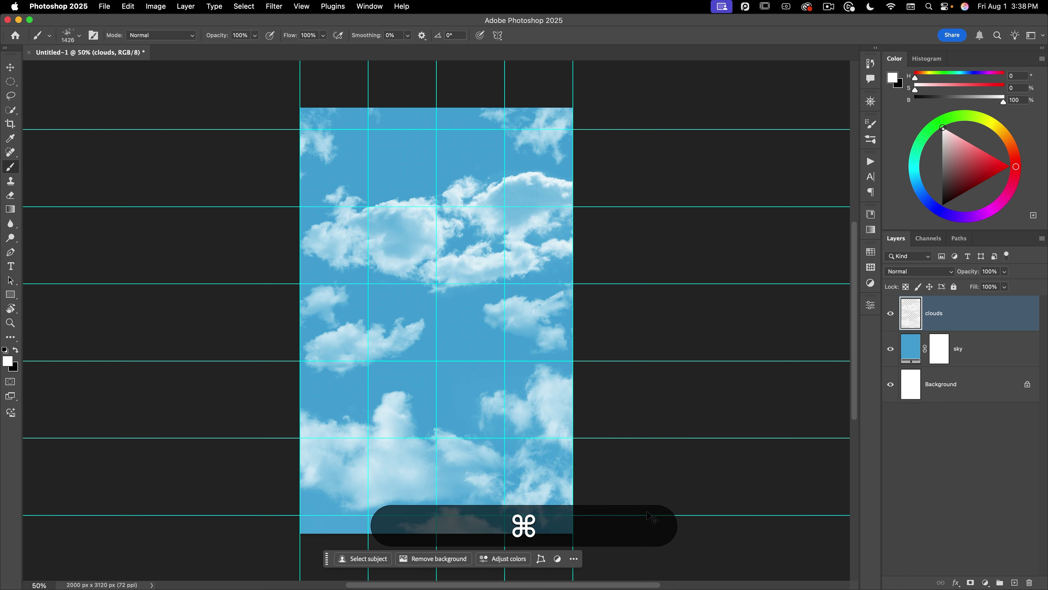
{"action": "left_click_drag", "start_coordinate": [535, 456], "coordinate": [590, 475]}
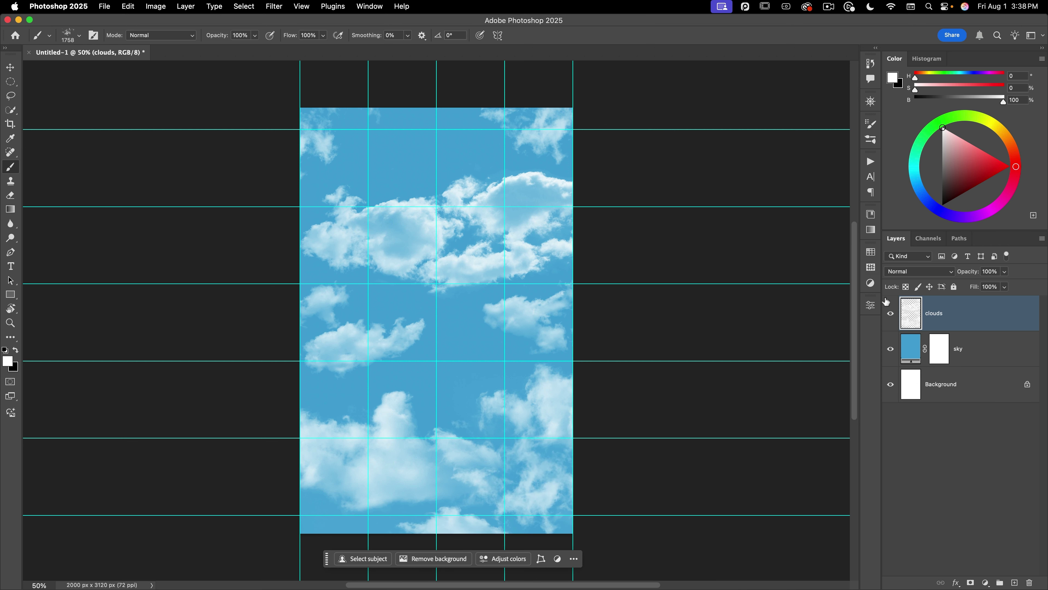
{"action": "key", "text": "v"}
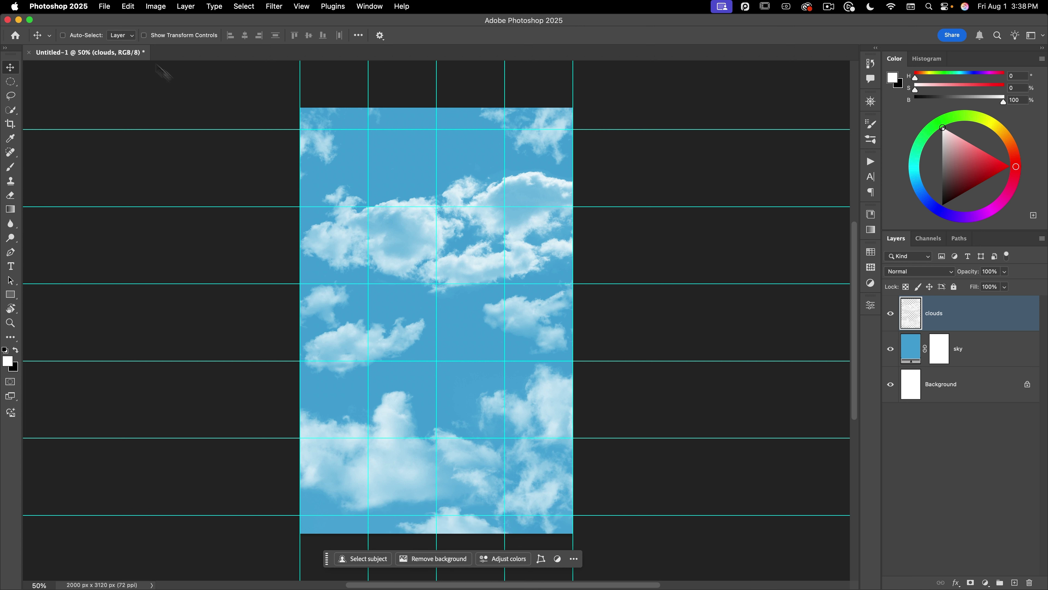
- Open generated image.psd from the 118_Eternity Poster folder
{"action": "left_click", "coordinate": [106, 8]}
{"action": "left_click", "coordinate": [339, 124]}
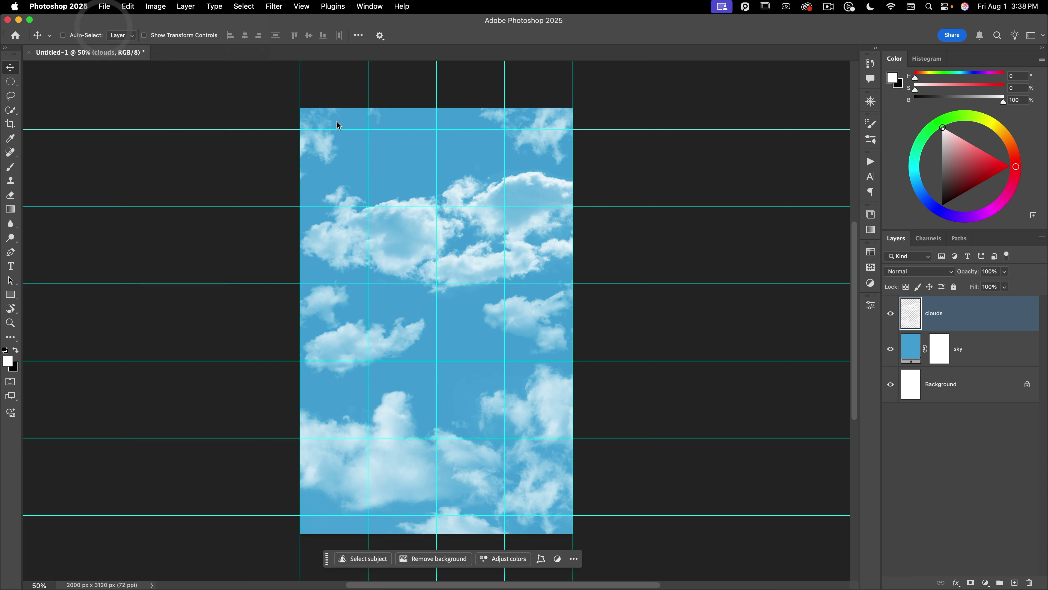
{"action": "key", "text": "super+o"}
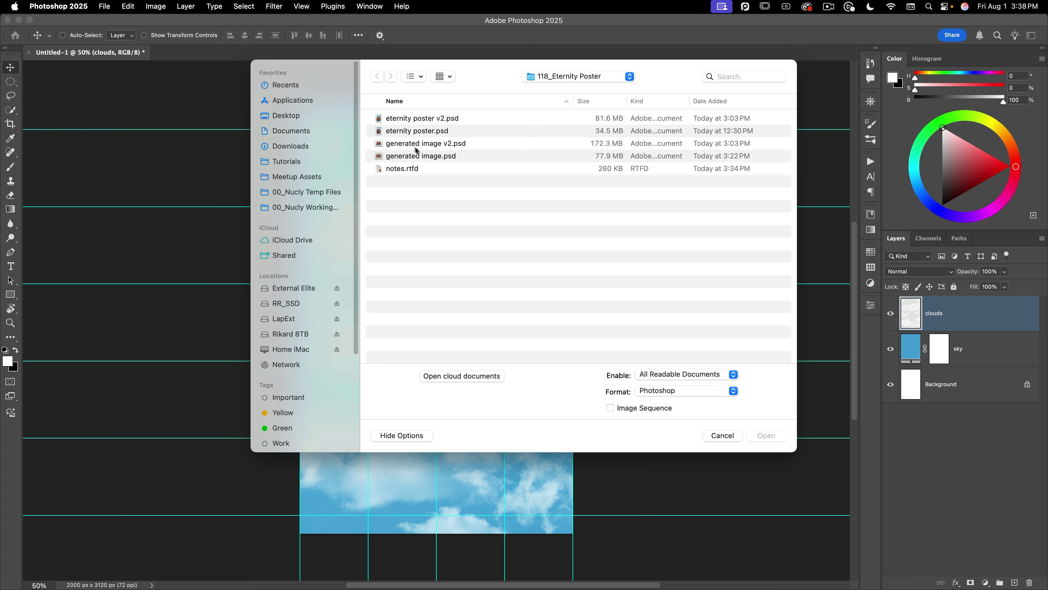
{"action": "left_click", "coordinate": [428, 159]}
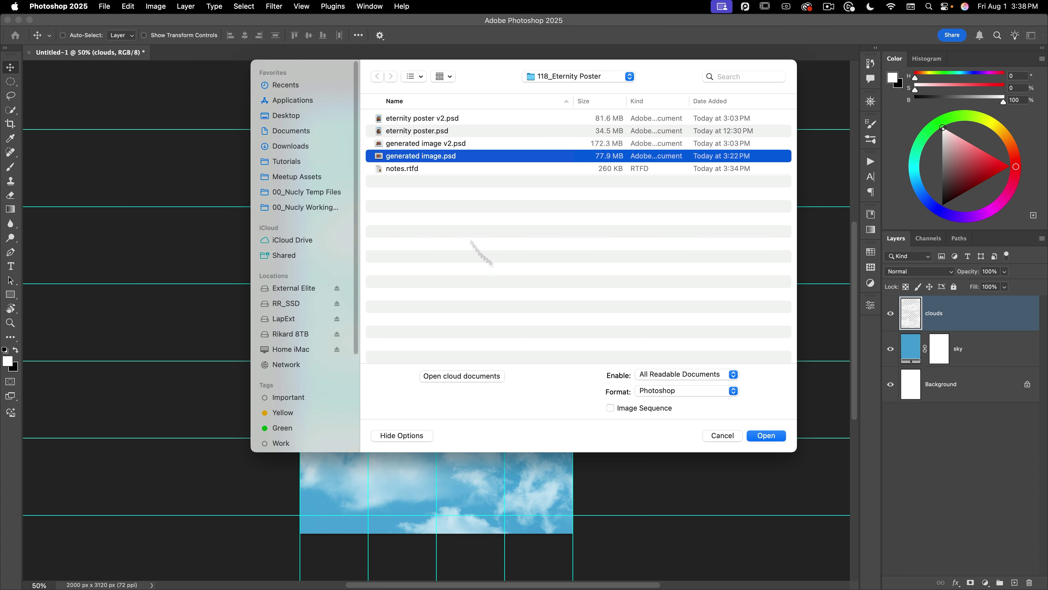
{"action": "left_click", "coordinate": [765, 436]}
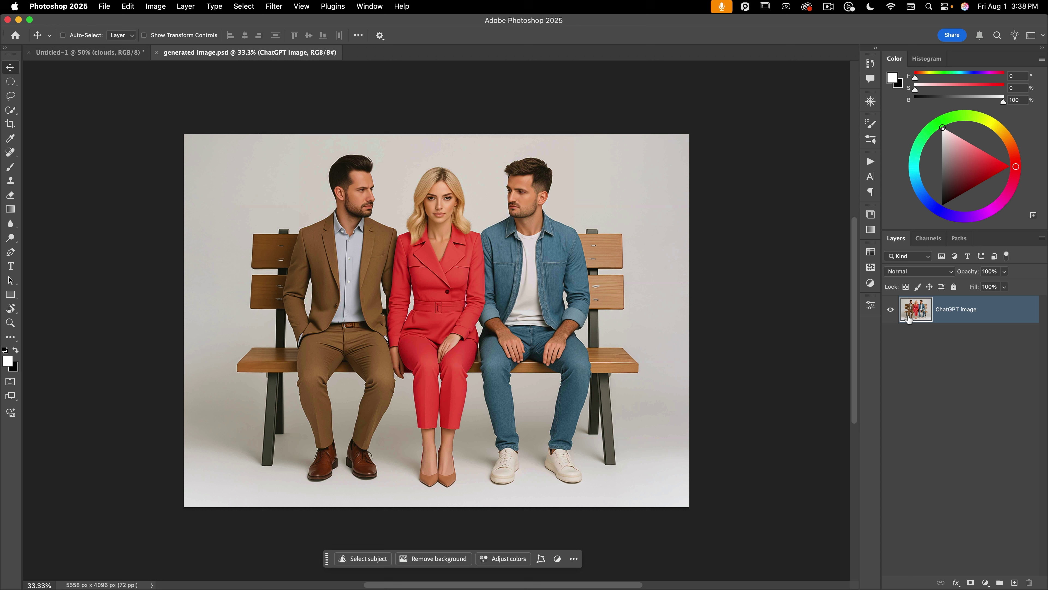
- Duplicate the ChatGPT image layer and select the three people with the bench using the Object Selection tool
{"action": "key", "text": "super+j"}
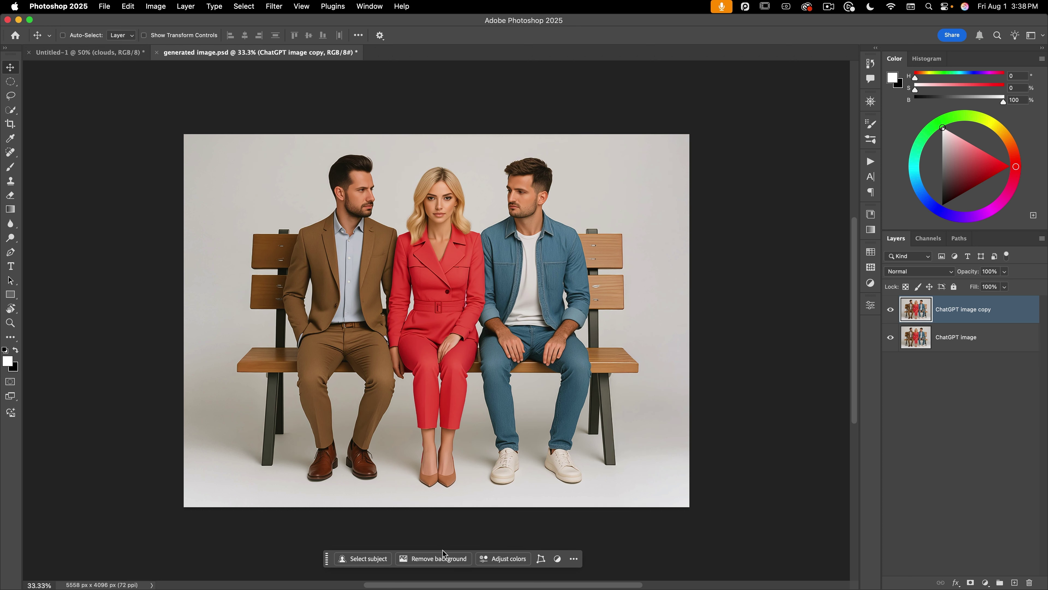
{"action": "left_click", "coordinate": [13, 115]}
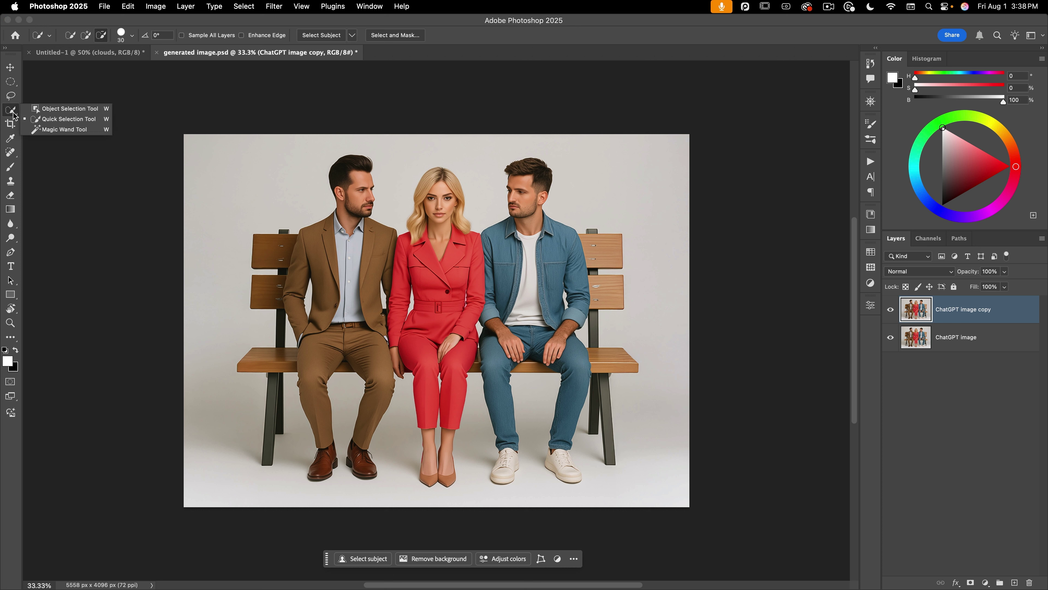
{"action": "left_click", "coordinate": [70, 108]}
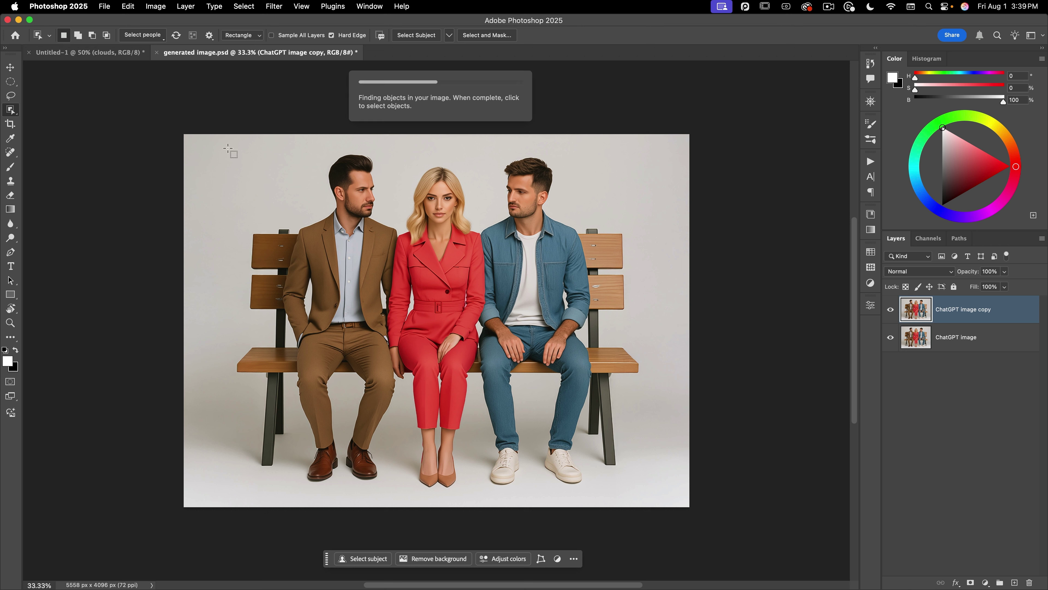
{"action": "left_click_drag", "start_coordinate": [227, 148], "coordinate": [647, 492]}
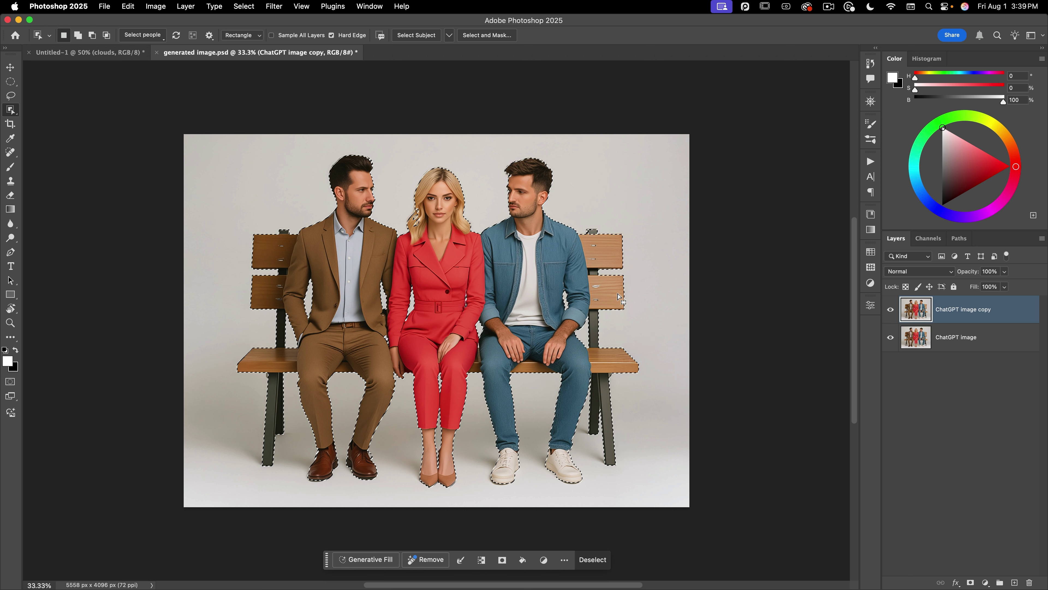
- Show the selection as a Quick Mask and inspect its coverage around the woman's hair
{"action": "key", "text": "q"}
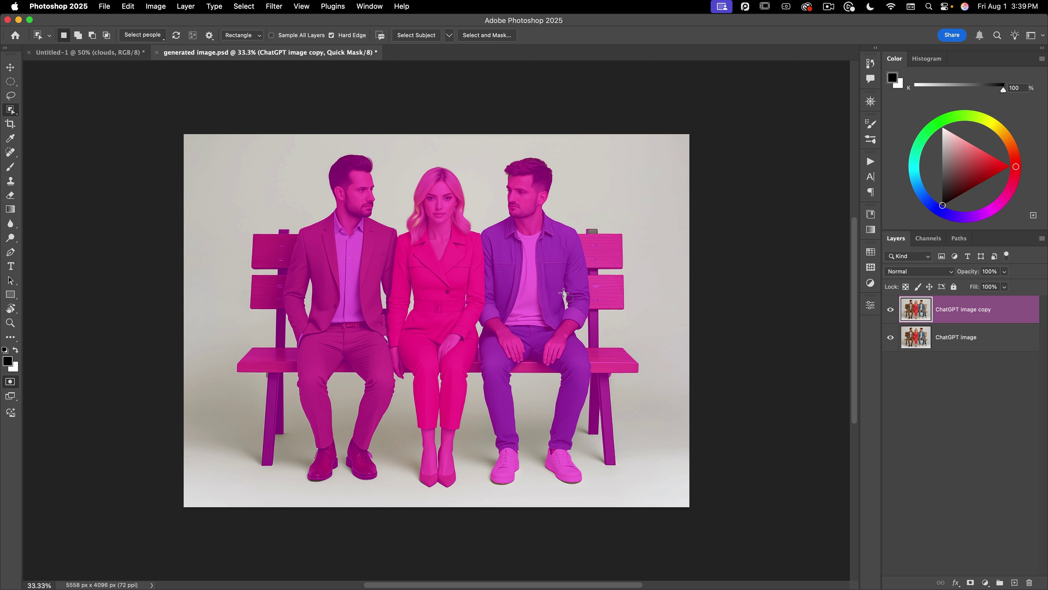
{"action": "scroll", "coordinate": [458, 210], "scroll_direction": "up", "scroll_amount": 10}
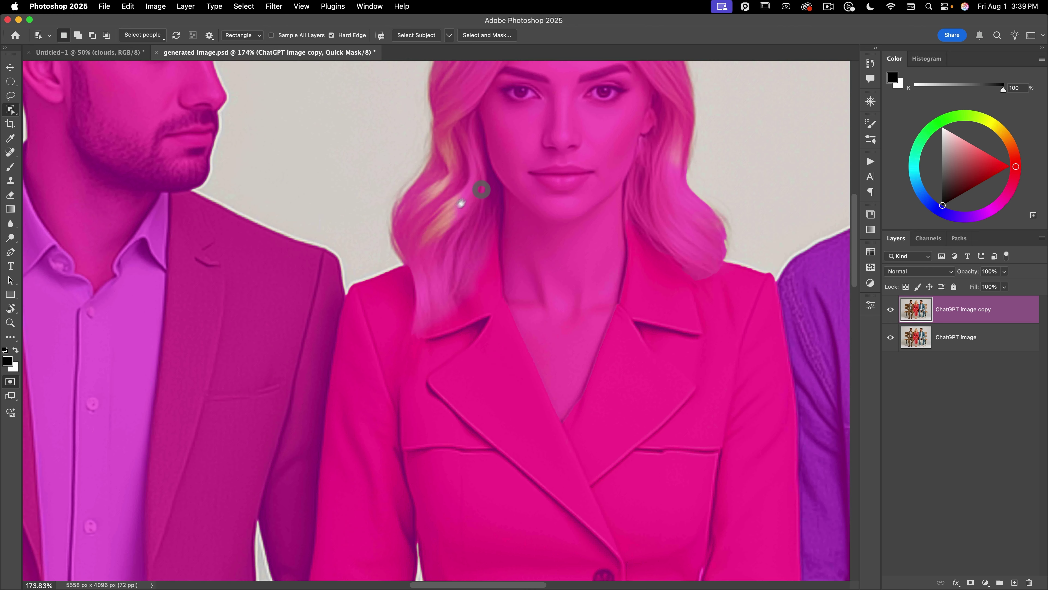
{"action": "left_click_drag", "start_coordinate": [481, 188], "coordinate": [468, 298]}
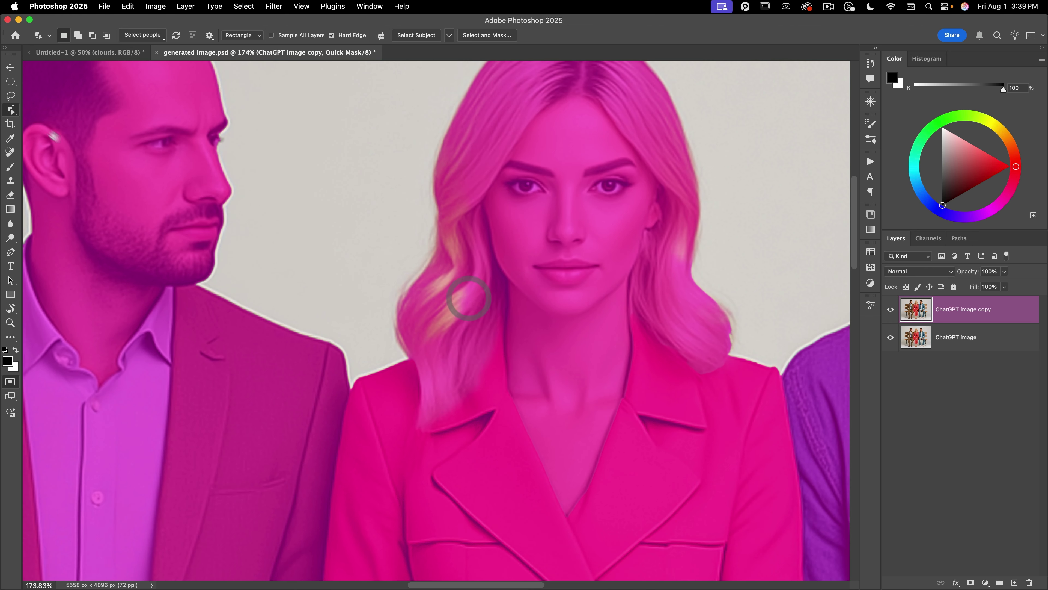
- Switch to the Brush tool and choose the first soft round brush from the General Brushes set
{"action": "left_click", "coordinate": [10, 167]}
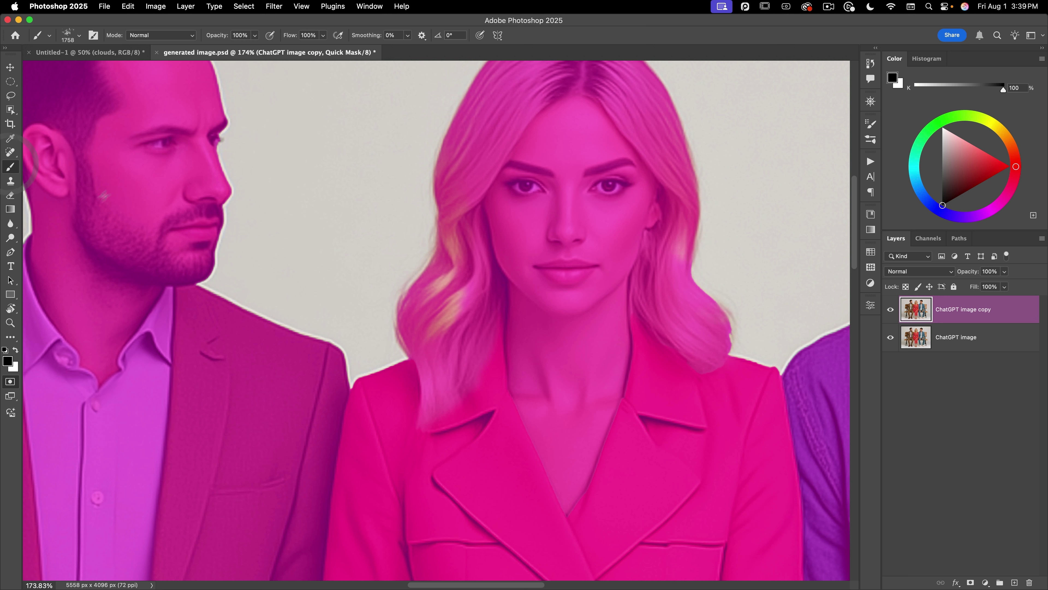
{"action": "right_click", "coordinate": [426, 194]}
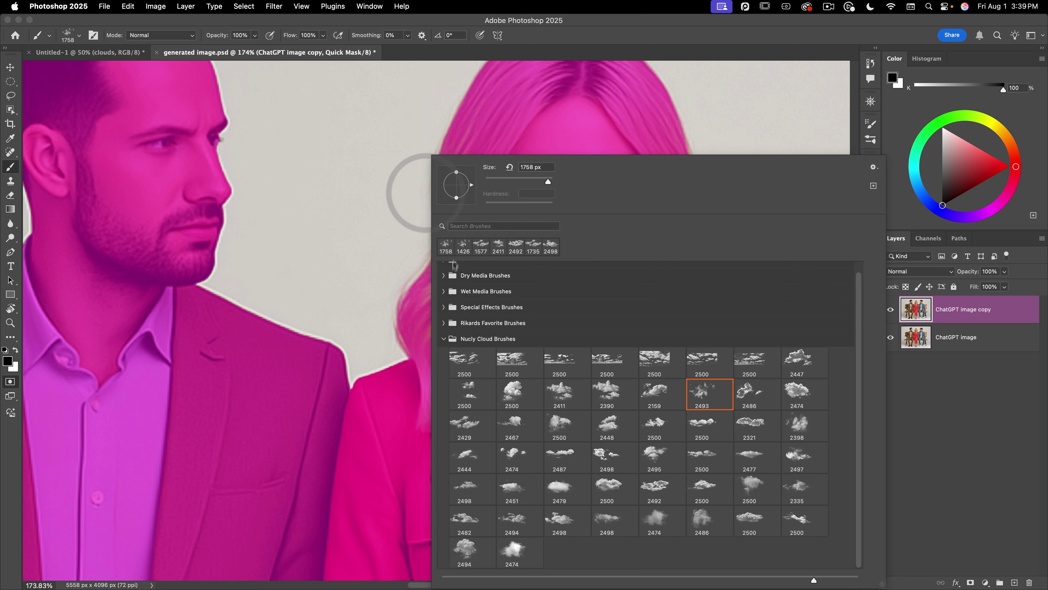
{"action": "scroll", "coordinate": [454, 267], "scroll_direction": "up", "scroll_amount": 1}
{"action": "left_click", "coordinate": [443, 269]}
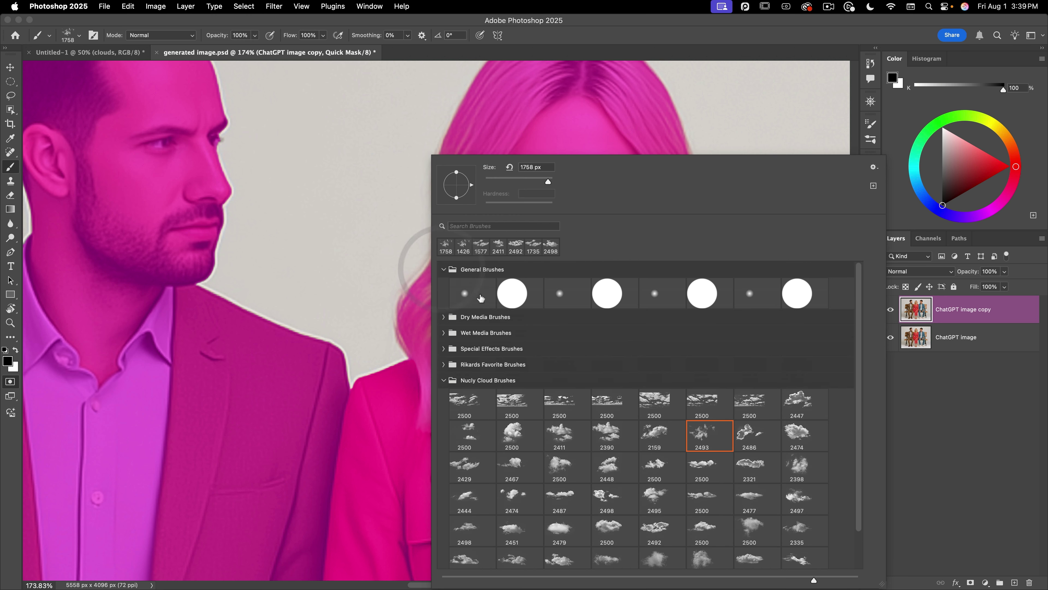
{"action": "left_click", "coordinate": [464, 293]}
- Reduce the soft brush to 114 px and paint black over the unmasked strands on both sides of the woman's hair
{"action": "left_click_drag", "start_coordinate": [330, 250], "coordinate": [115, 262], "text": "ctrl+alt"}
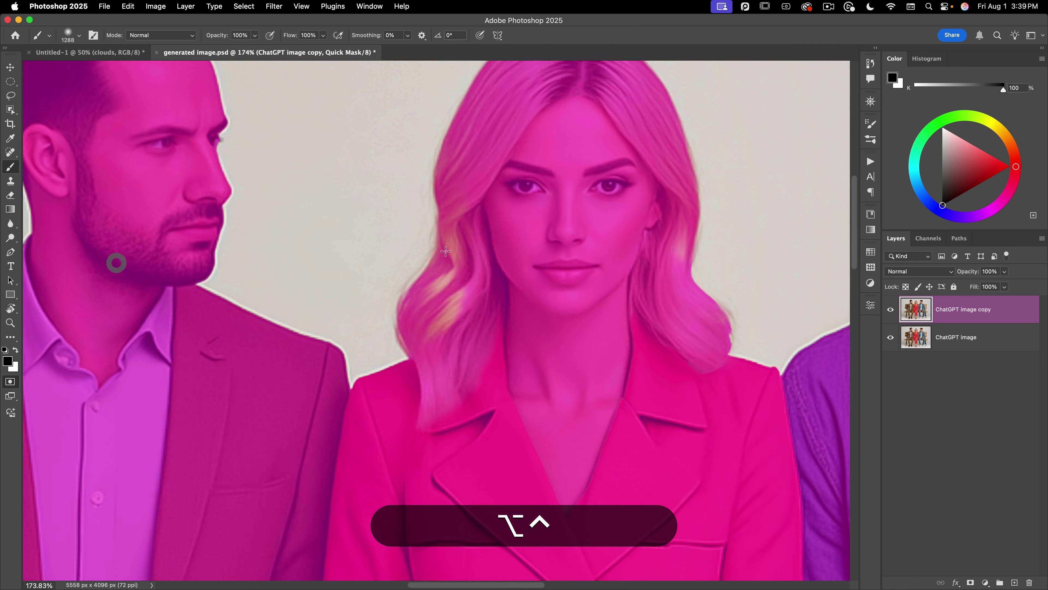
{"action": "left_click_drag", "start_coordinate": [446, 251], "coordinate": [234, 259], "text": "ctrl+alt"}
{"action": "left_click_drag", "start_coordinate": [549, 229], "coordinate": [330, 234], "text": "ctrl+alt"}
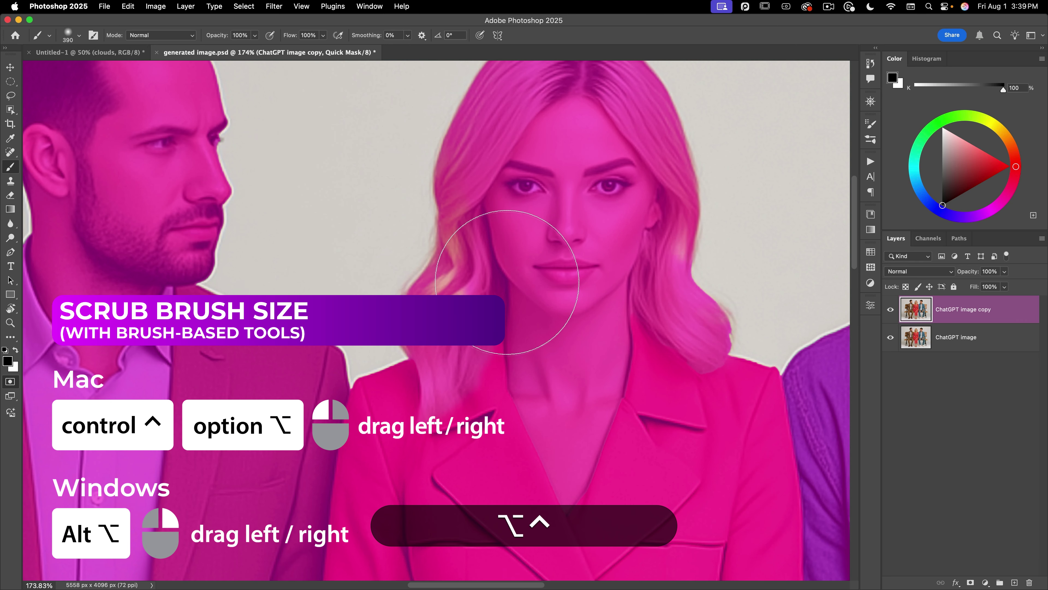
{"action": "left_click_drag", "start_coordinate": [511, 268], "coordinate": [404, 275], "text": "ctrl+alt"}
{"action": "mouse_move", "coordinate": [469, 276]}
{"action": "left_mouse_down", "text": "ctrl+alt"}
{"action": "mouse_move", "coordinate": [443, 281]}
{"action": "mouse_move", "coordinate": [455, 281]}
{"action": "mouse_move", "coordinate": [480, 403]}
{"action": "left_mouse_up", "text": "ctrl+alt"}
{"action": "left_click_drag", "start_coordinate": [487, 314], "coordinate": [464, 314], "text": "ctrl+alt"}
{"action": "left_click_drag", "start_coordinate": [495, 319], "coordinate": [475, 316]}
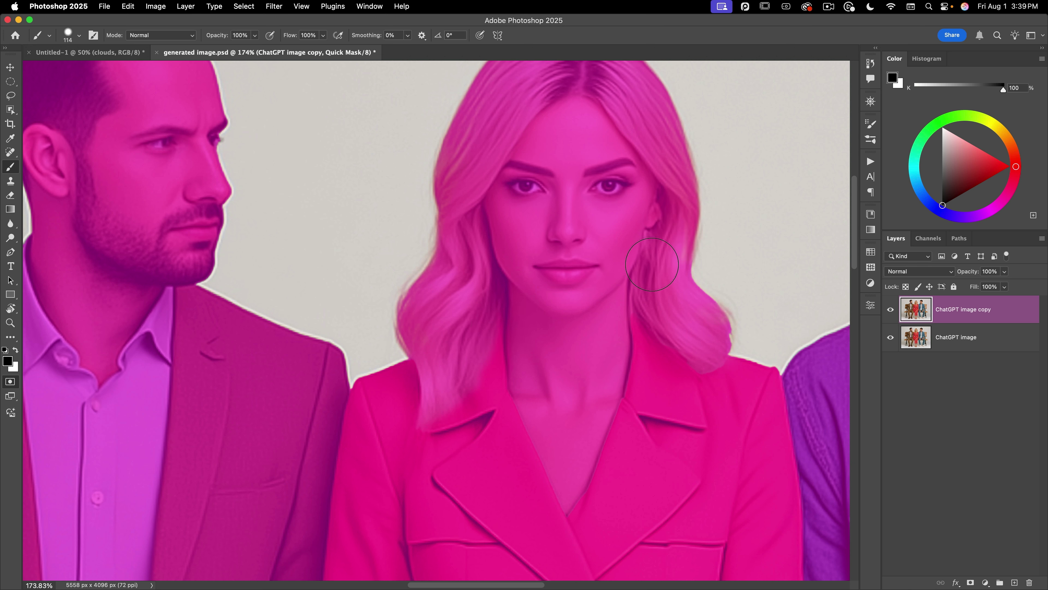
- Paint the uncovered top of the bench post beside the denim-shirted man into the Quick Mask with a 41 px brush
{"action": "key", "text": "space"}
{"action": "left_click_drag", "start_coordinate": [661, 219], "coordinate": [286, 281]}
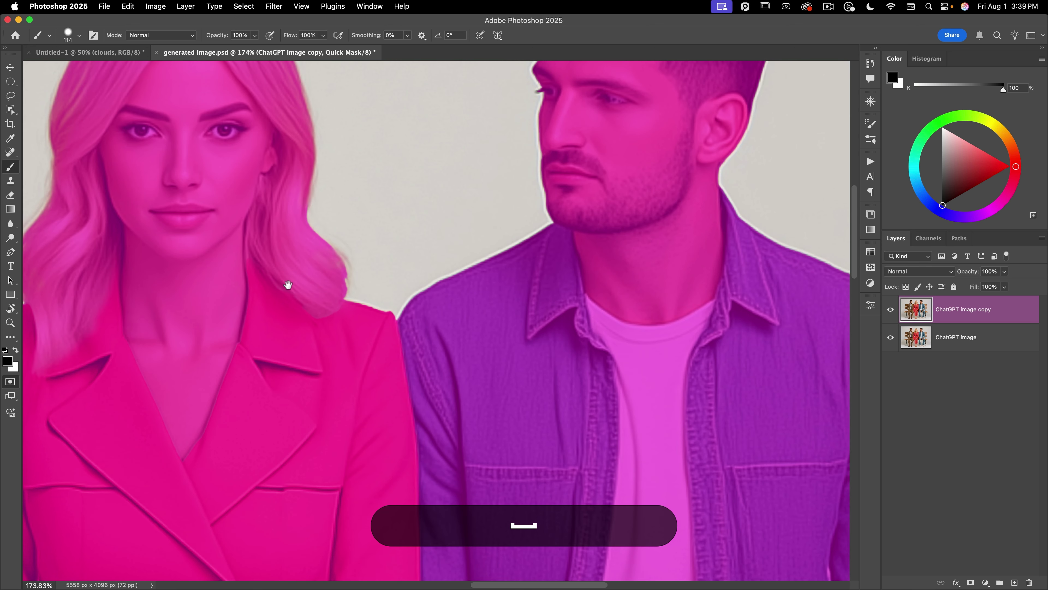
{"action": "mouse_move", "coordinate": [510, 299]}
{"action": "left_mouse_down"}
{"action": "mouse_move", "coordinate": [484, 374]}
{"action": "mouse_move", "coordinate": [337, 345]}
{"action": "left_mouse_up"}
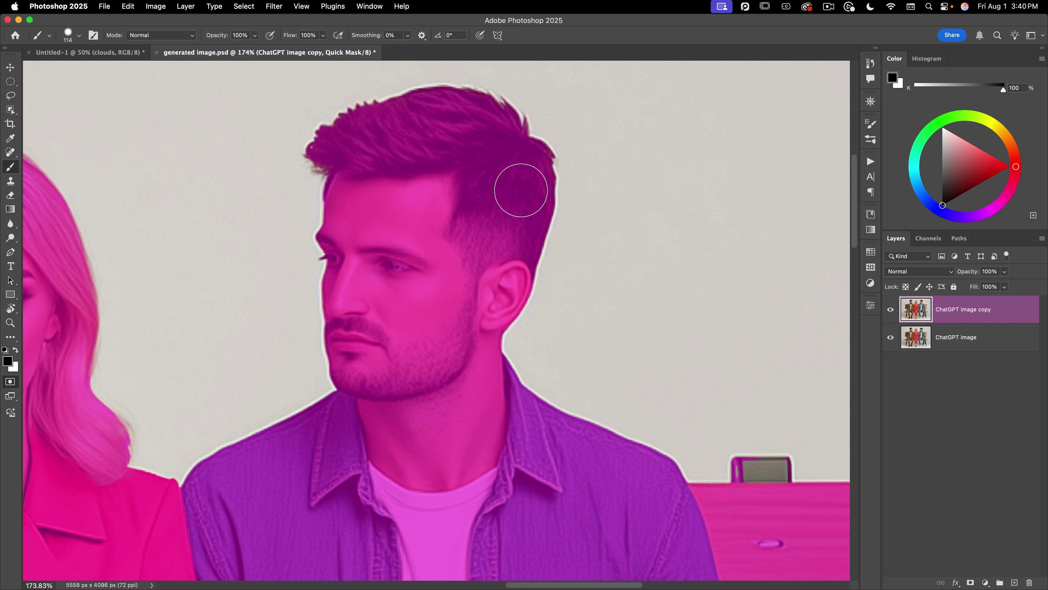
{"action": "left_click_drag", "start_coordinate": [532, 314], "coordinate": [362, 157]}
{"action": "scroll", "coordinate": [363, 157], "scroll_direction": "up", "scroll_amount": 5}
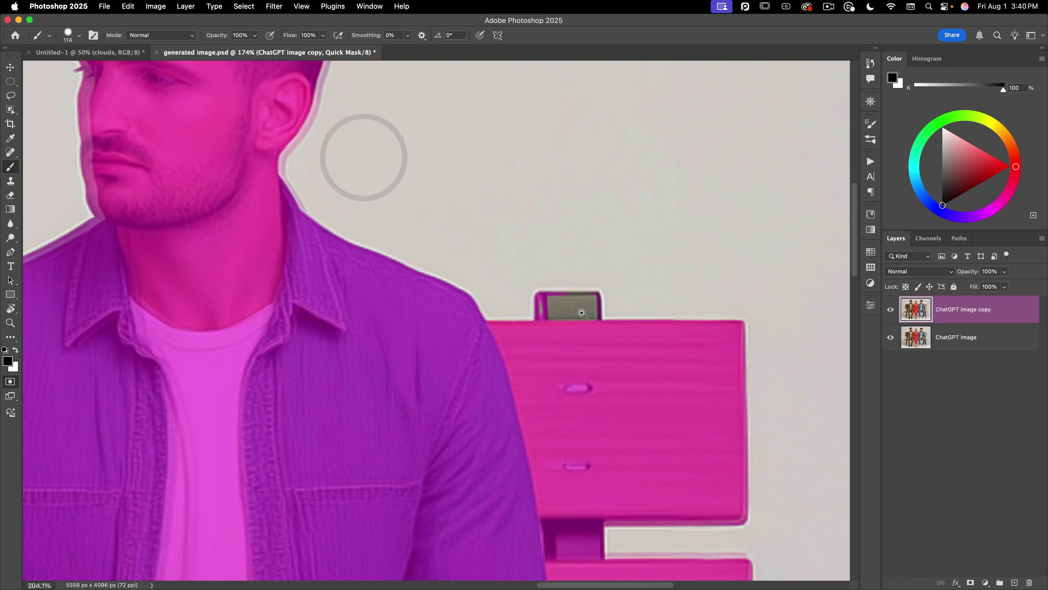
{"action": "mouse_move", "coordinate": [583, 314]}
{"action": "left_mouse_down"}
{"action": "mouse_move", "coordinate": [523, 331]}
{"action": "mouse_move", "coordinate": [549, 340]}
{"action": "mouse_move", "coordinate": [545, 297]}
{"action": "mouse_move", "coordinate": [594, 294]}
{"action": "mouse_move", "coordinate": [599, 325]}
{"action": "mouse_move", "coordinate": [564, 317]}
{"action": "mouse_move", "coordinate": [592, 300]}
{"action": "left_mouse_up"}
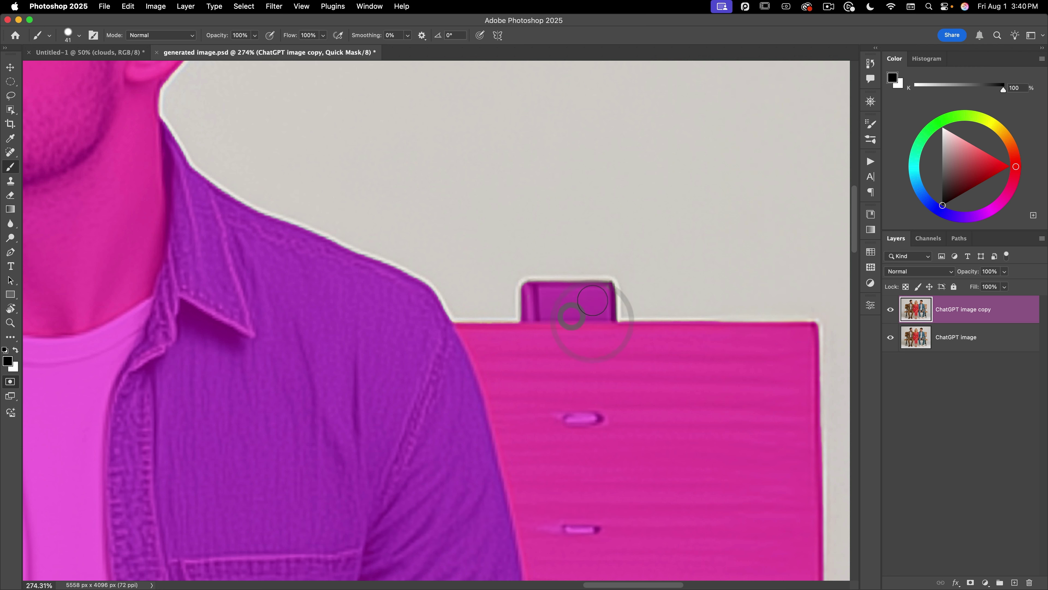
- Remove the background gap between the loose lace and the brown-suited man's left shoe from the Quick Mask with a 10 px white brush
{"action": "scroll", "coordinate": [596, 295], "scroll_direction": "down", "scroll_amount": 3}
{"action": "scroll", "coordinate": [562, 351], "scroll_direction": "down", "scroll_amount": 8}
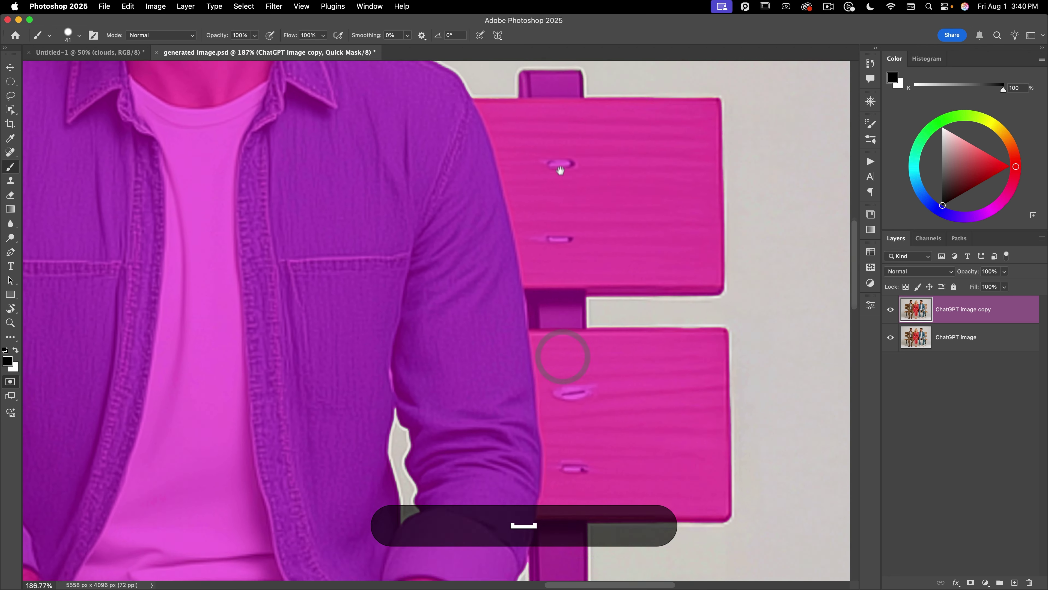
{"action": "scroll", "coordinate": [590, 376], "scroll_direction": "down", "scroll_amount": 10}
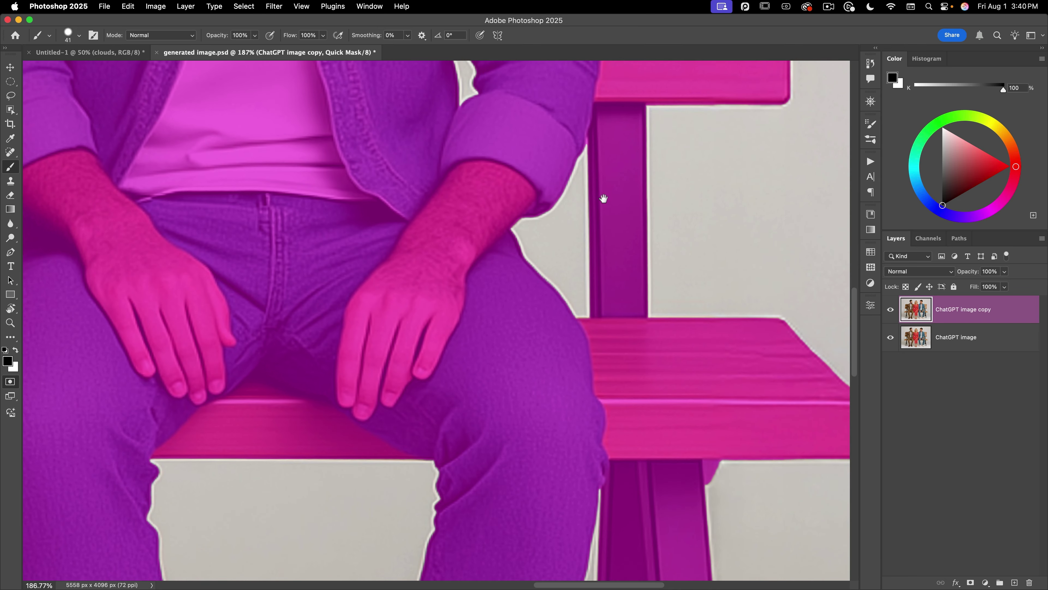
{"action": "scroll", "coordinate": [484, 277], "scroll_direction": "down", "scroll_amount": 10}
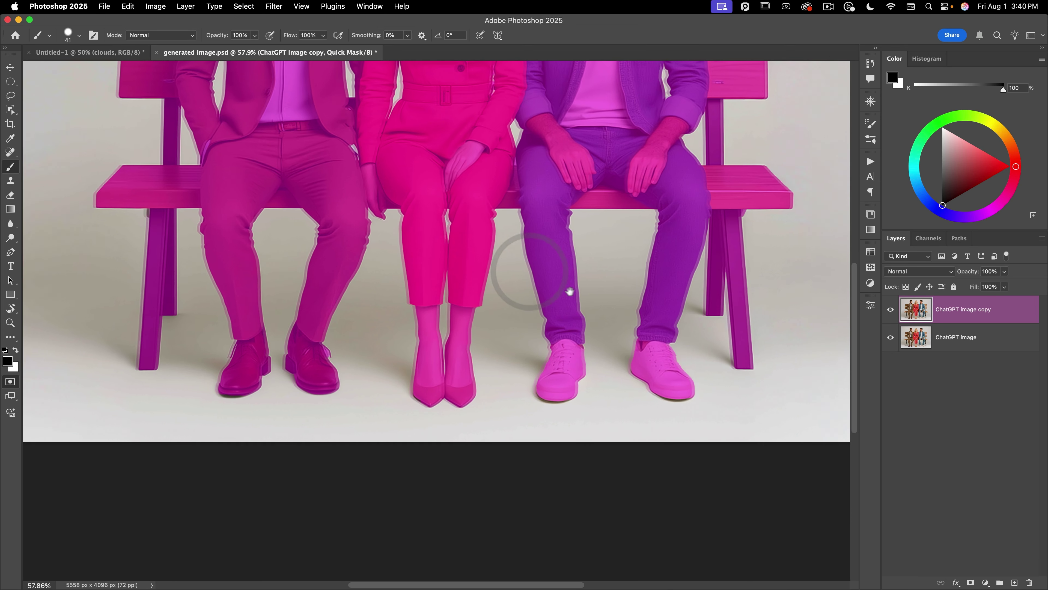
{"action": "left_click_drag", "start_coordinate": [570, 292], "coordinate": [648, 293]}
{"action": "left_click", "coordinate": [460, 349], "text": "super"}
{"action": "left_click_drag", "start_coordinate": [461, 349], "coordinate": [519, 323]}
{"action": "left_click_drag", "start_coordinate": [417, 339], "coordinate": [606, 338]}
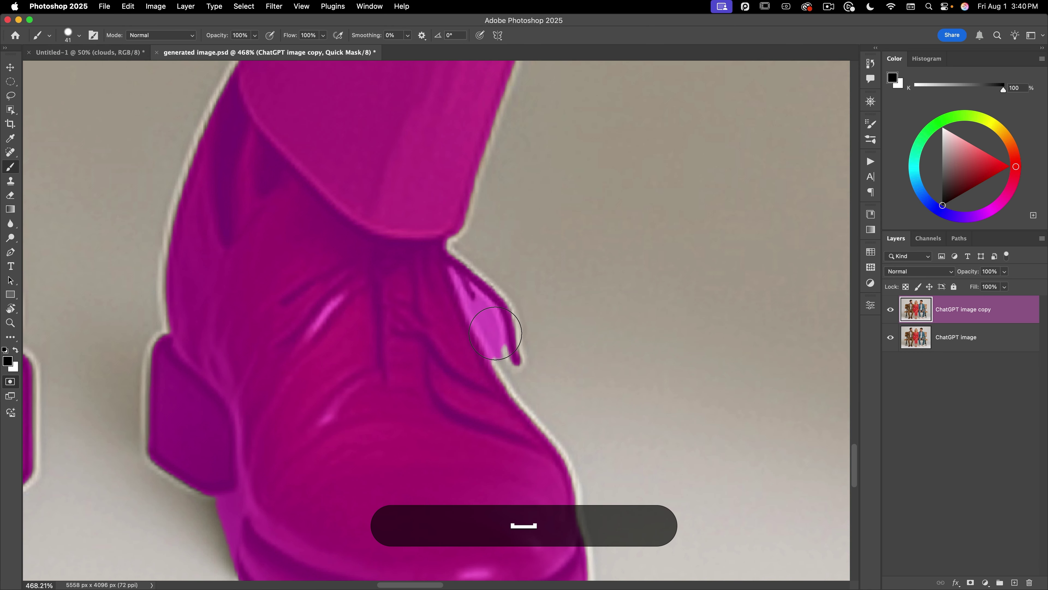
{"action": "key", "text": "x"}
{"action": "left_click_drag", "start_coordinate": [478, 332], "coordinate": [438, 341]}
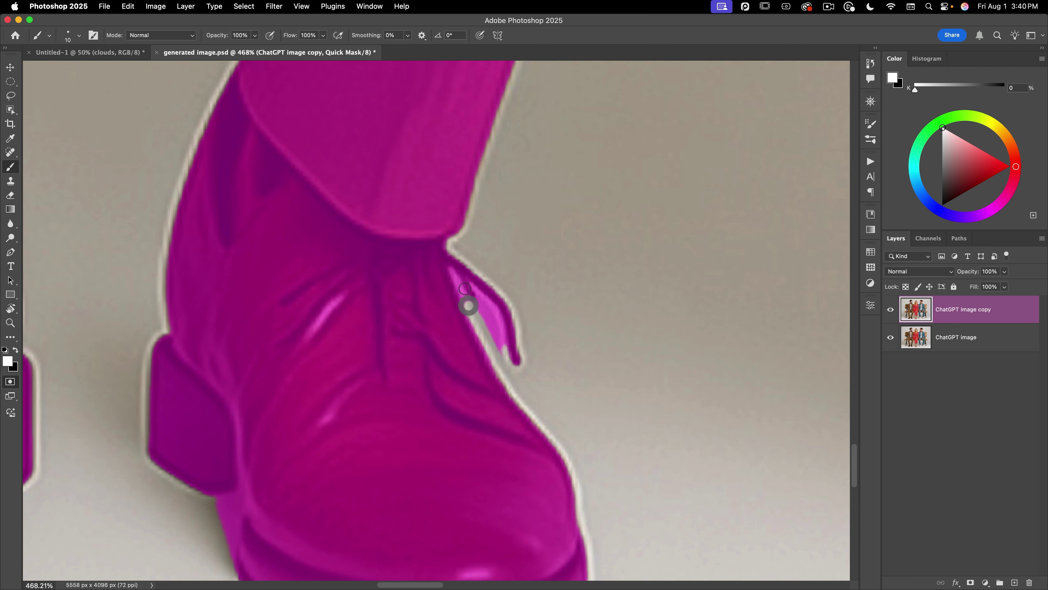
{"action": "mouse_move", "coordinate": [457, 278]}
{"action": "left_mouse_down"}
{"action": "mouse_move", "coordinate": [474, 308]}
{"action": "mouse_move", "coordinate": [470, 294]}
{"action": "mouse_move", "coordinate": [485, 300]}
{"action": "mouse_move", "coordinate": [497, 329]}
{"action": "mouse_move", "coordinate": [497, 319]}
{"action": "left_mouse_up"}
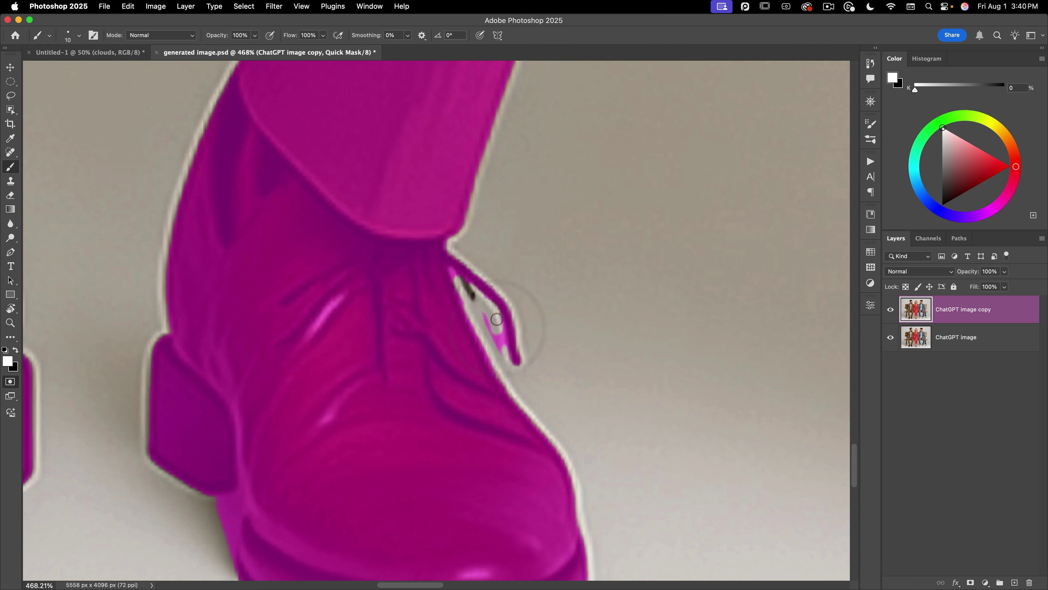
{"action": "left_click_drag", "start_coordinate": [503, 357], "coordinate": [461, 281]}
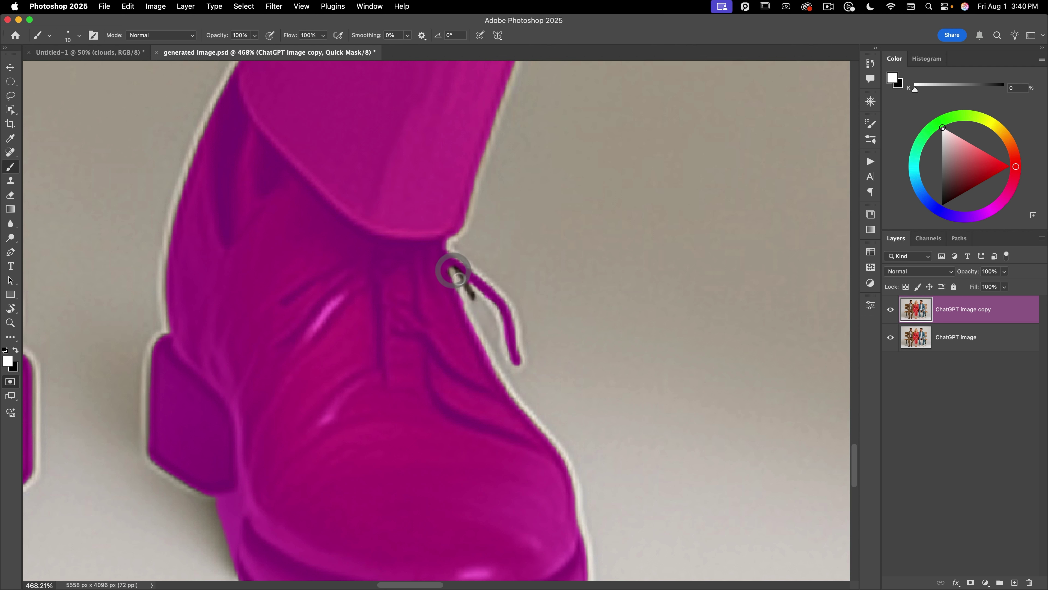
- Paint the short shoelace end back into the Quick Mask with a 4 px black brush
{"action": "key", "text": "alt"}
{"action": "mouse_move", "coordinate": [495, 260]}
{"action": "left_mouse_down"}
{"action": "mouse_move", "coordinate": [456, 265]}
{"action": "mouse_move", "coordinate": [471, 294]}
{"action": "left_mouse_up"}
{"action": "key", "text": "x"}
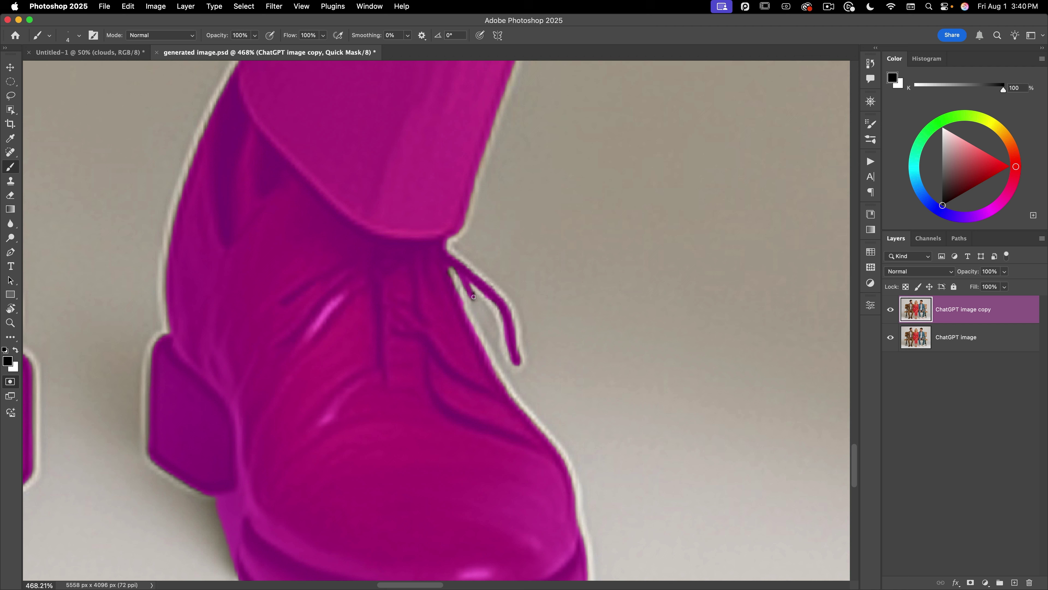
{"action": "scroll", "coordinate": [440, 262], "scroll_direction": "down", "scroll_amount": 5}
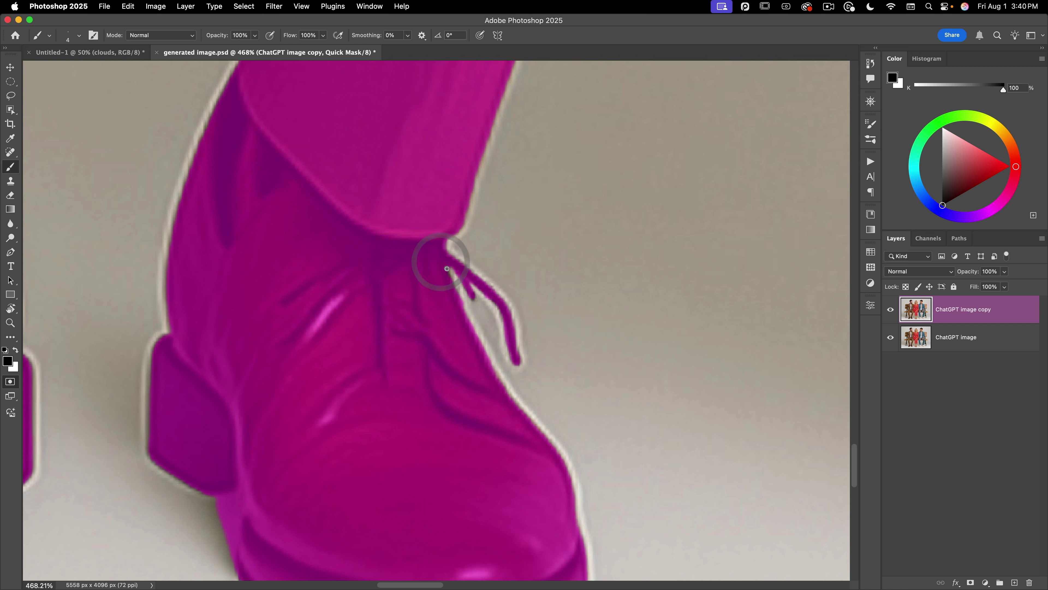
- Paint the missing bracket under the seat beside the left bench leg into the Quick Mask with a 22 px brush
{"action": "key", "text": "super+space"}
{"action": "scroll", "coordinate": [475, 312], "scroll_direction": "down", "scroll_amount": 5}
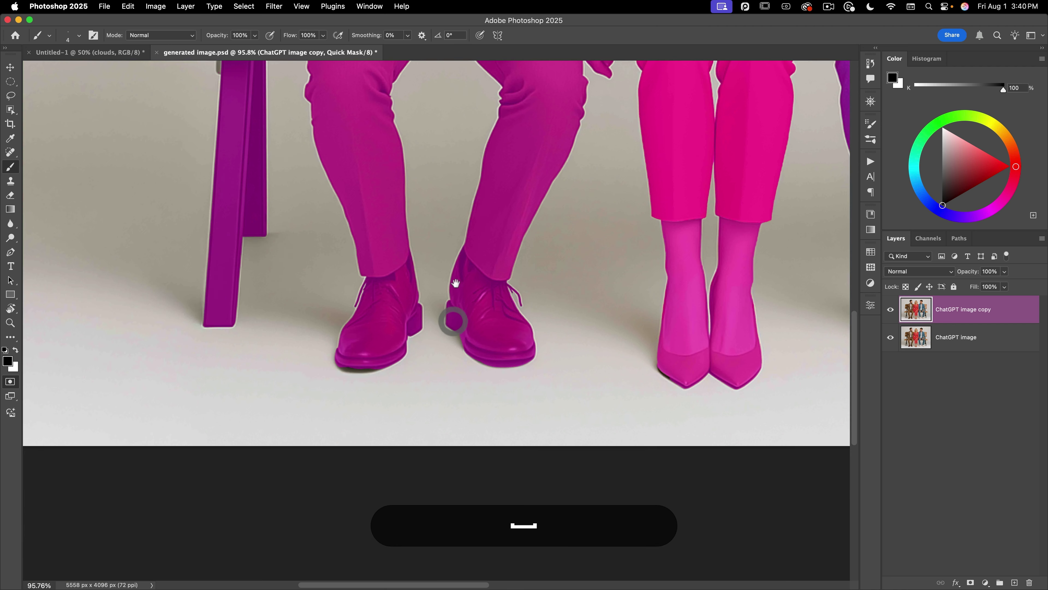
{"action": "scroll", "coordinate": [456, 280], "scroll_direction": "up", "scroll_amount": 3}
{"action": "scroll", "coordinate": [326, 183], "scroll_direction": "up", "scroll_amount": 5}
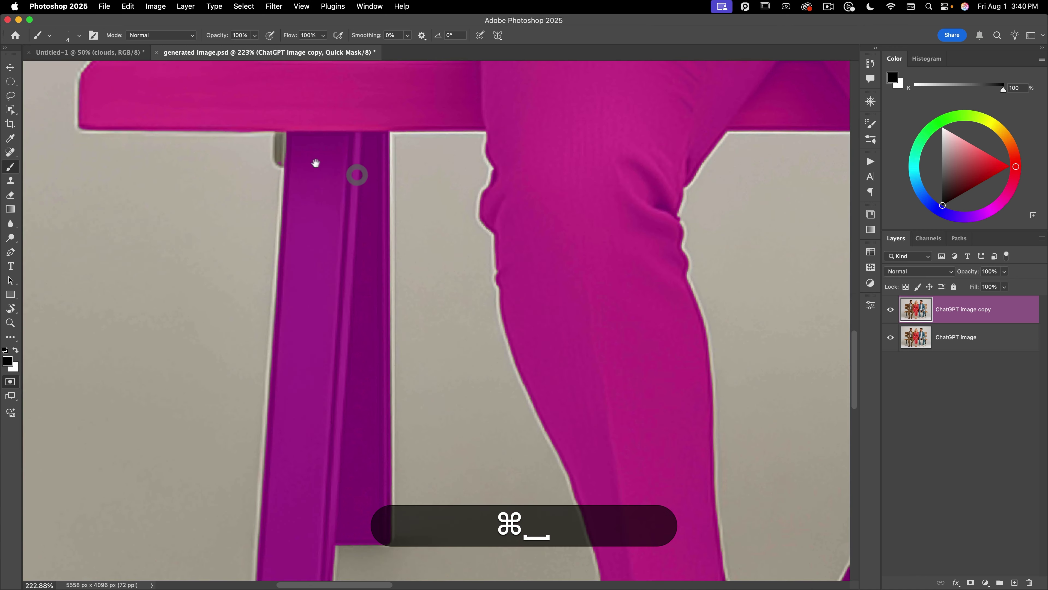
{"action": "scroll", "coordinate": [416, 223], "scroll_direction": "up", "scroll_amount": 2}
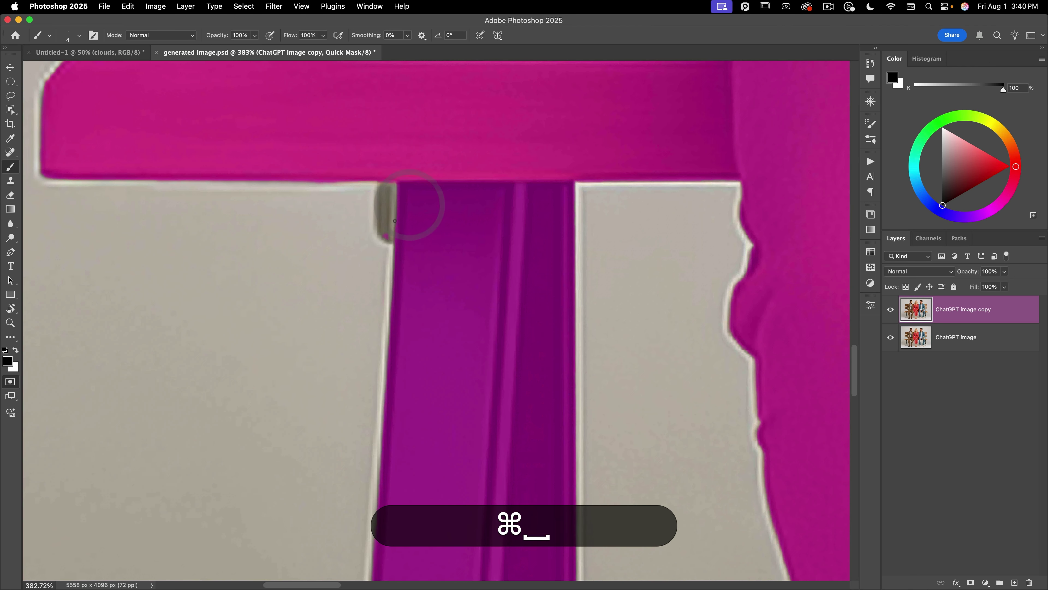
{"action": "mouse_move", "coordinate": [411, 206]}
{"action": "left_mouse_down"}
{"action": "mouse_move", "coordinate": [391, 219]}
{"action": "mouse_move", "coordinate": [404, 218]}
{"action": "mouse_move", "coordinate": [389, 193]}
{"action": "mouse_move", "coordinate": [388, 223]}
{"action": "left_mouse_up"}
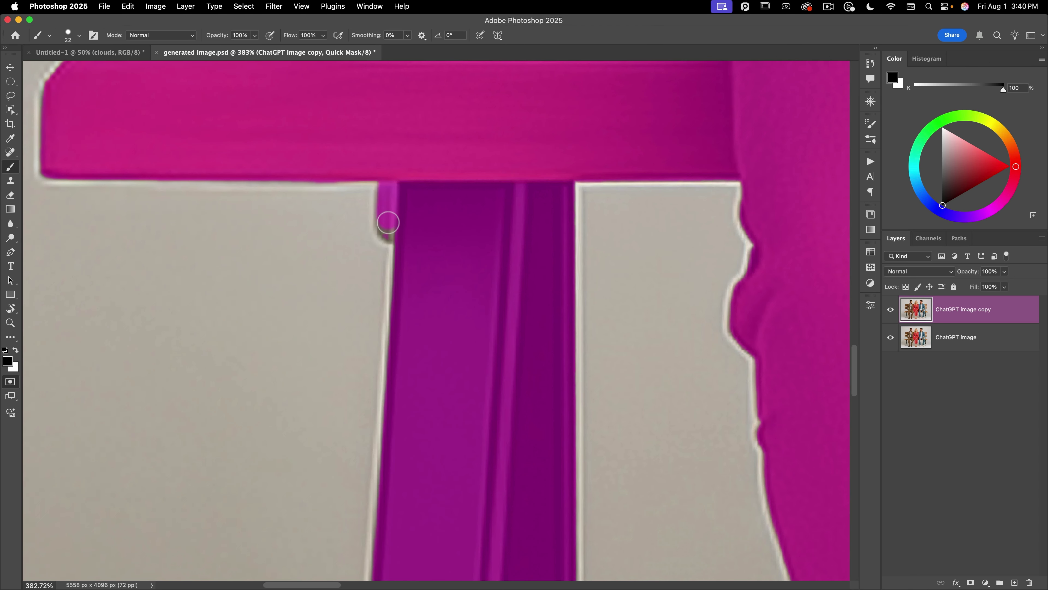
- Convert the Quick Mask back to a selection and apply it as a layer mask on the ChatGPT image copy layer
{"action": "scroll", "coordinate": [416, 266], "scroll_direction": "down", "scroll_amount": 4}
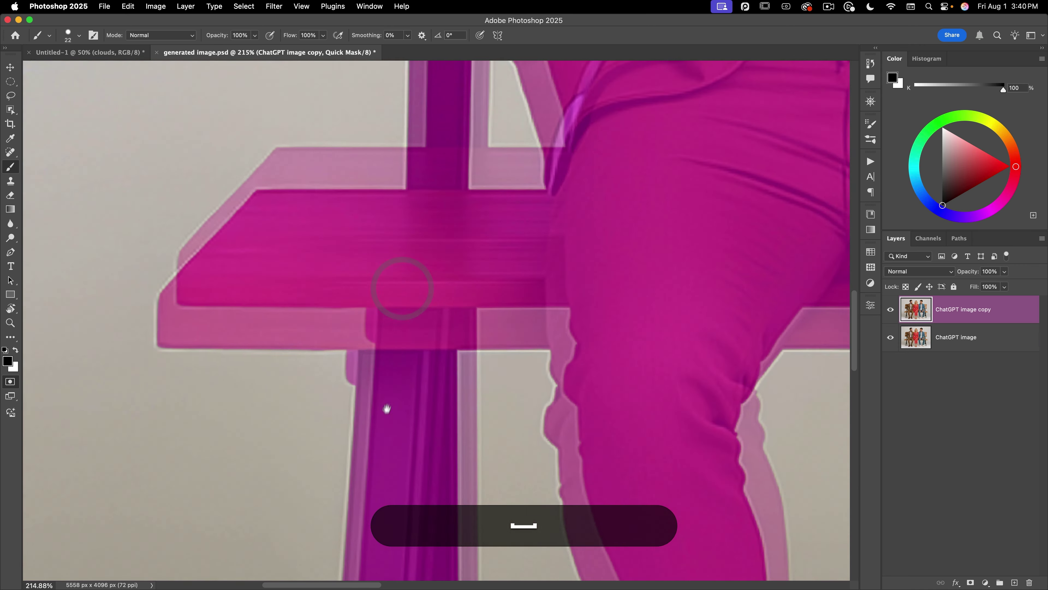
{"action": "scroll", "coordinate": [444, 334], "scroll_direction": "down", "scroll_amount": 8}
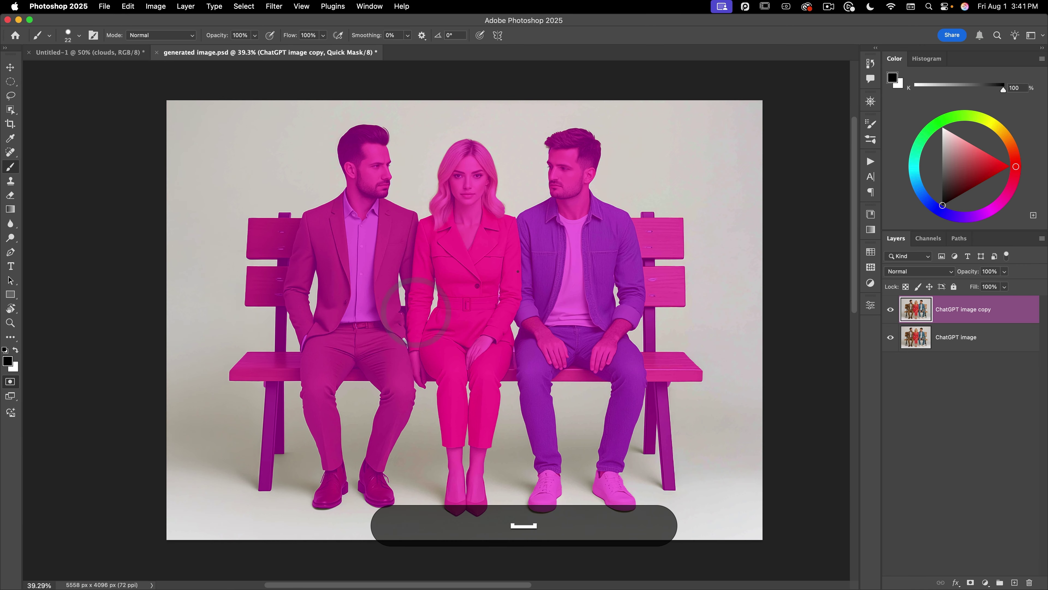
{"action": "key", "text": "q"}
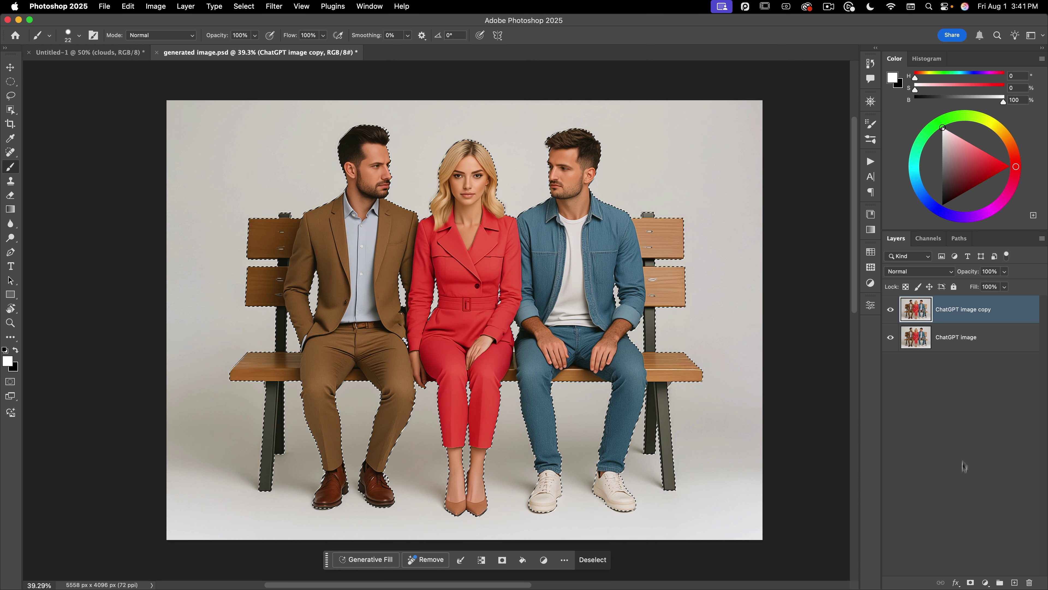
{"action": "left_click", "coordinate": [971, 582]}
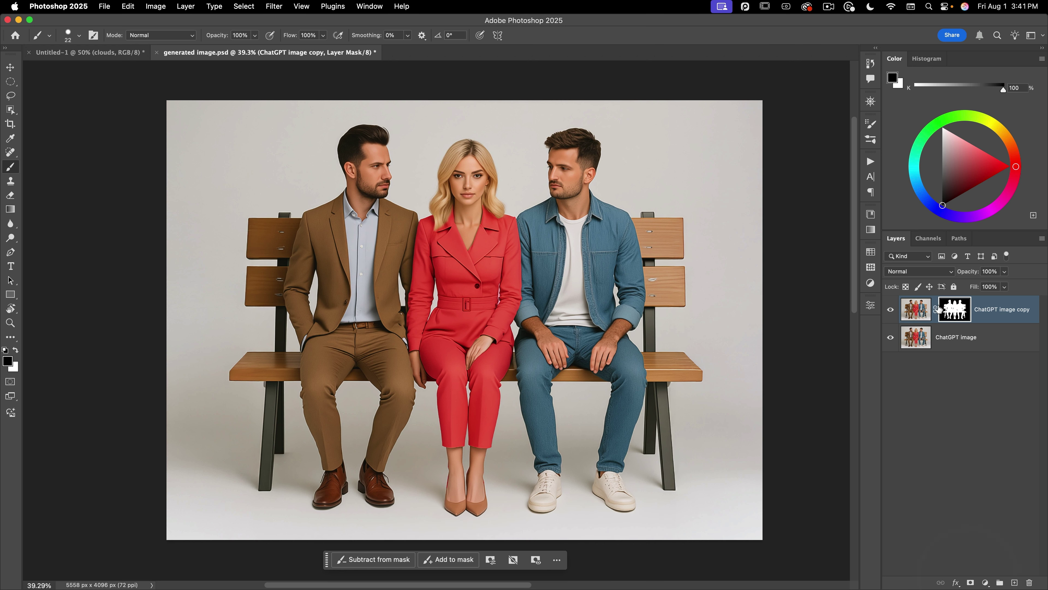
- Copy a rectangular section of the lower right backrest plank, beside its bolts, from the ChatGPT image layer to a new layer
{"action": "left_click", "coordinate": [918, 341]}
{"action": "key", "text": "super+space"}
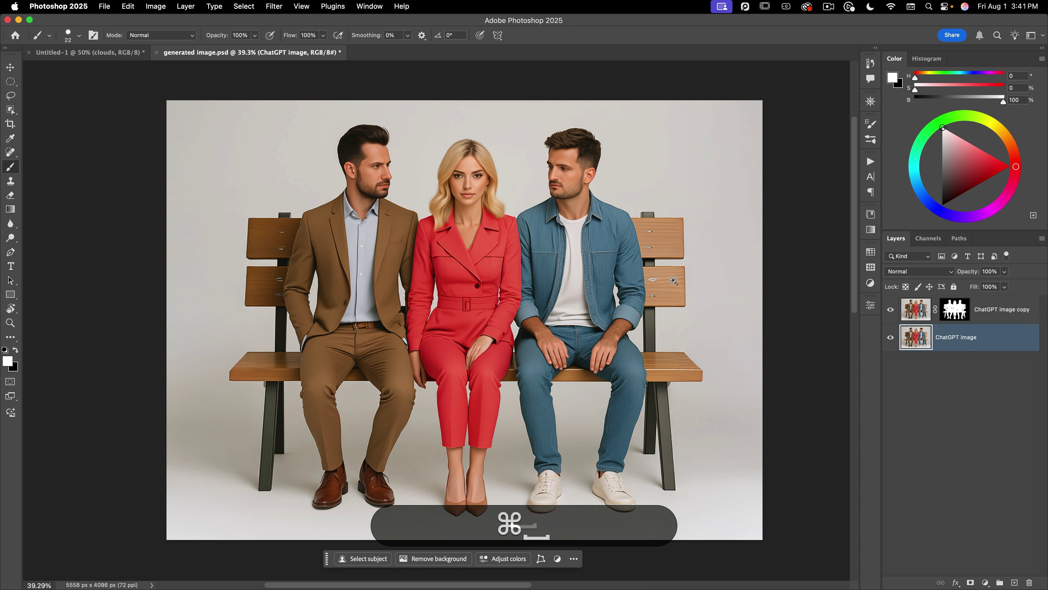
{"action": "left_click", "coordinate": [702, 268]}
{"action": "left_click", "coordinate": [701, 268]}
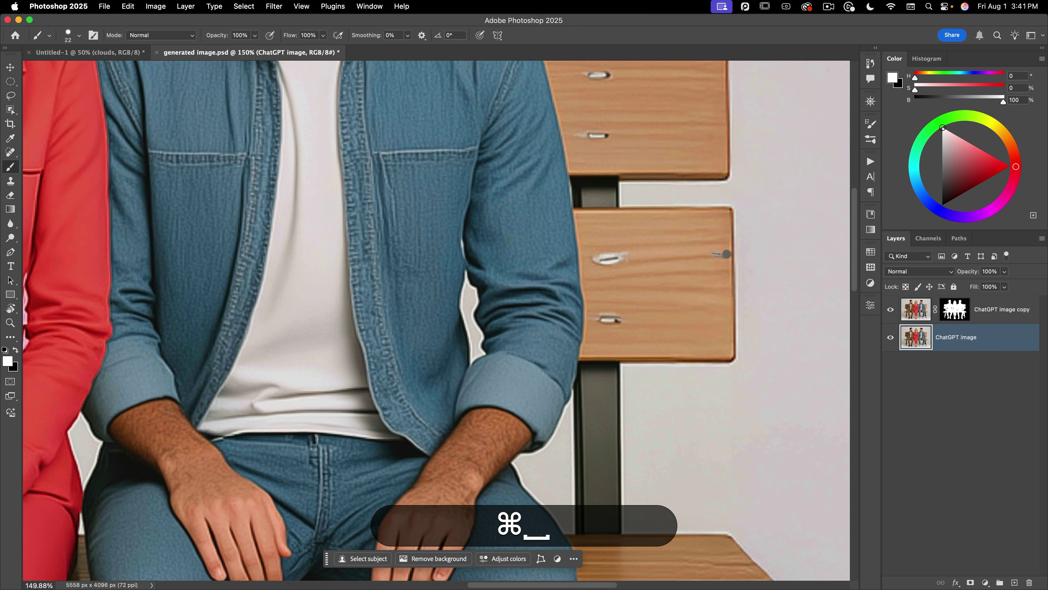
{"action": "left_click", "coordinate": [10, 82]}
{"action": "left_click", "coordinate": [53, 79]}
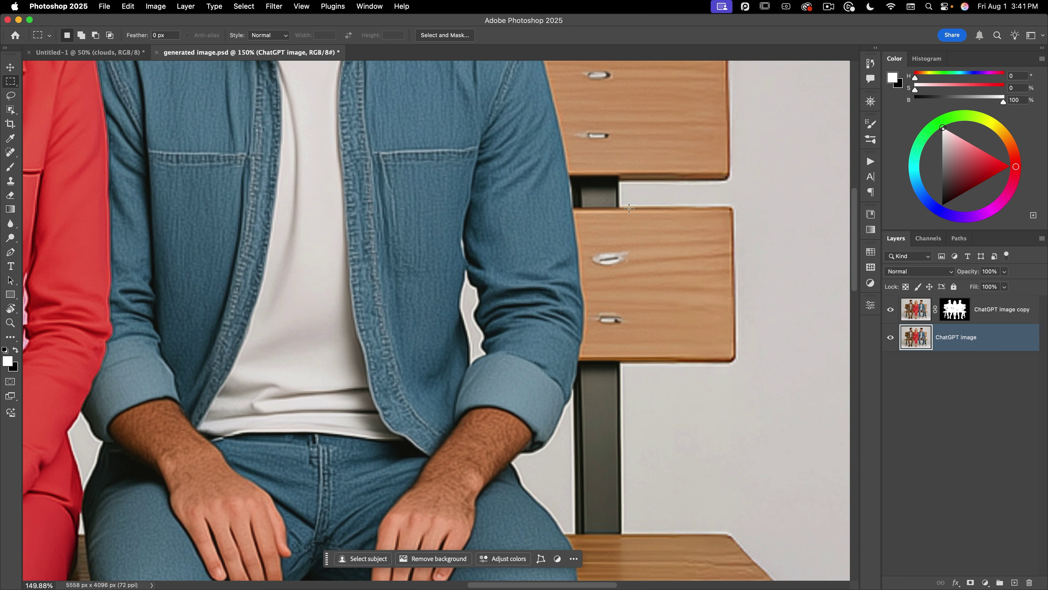
{"action": "left_click_drag", "start_coordinate": [628, 206], "coordinate": [694, 360]}
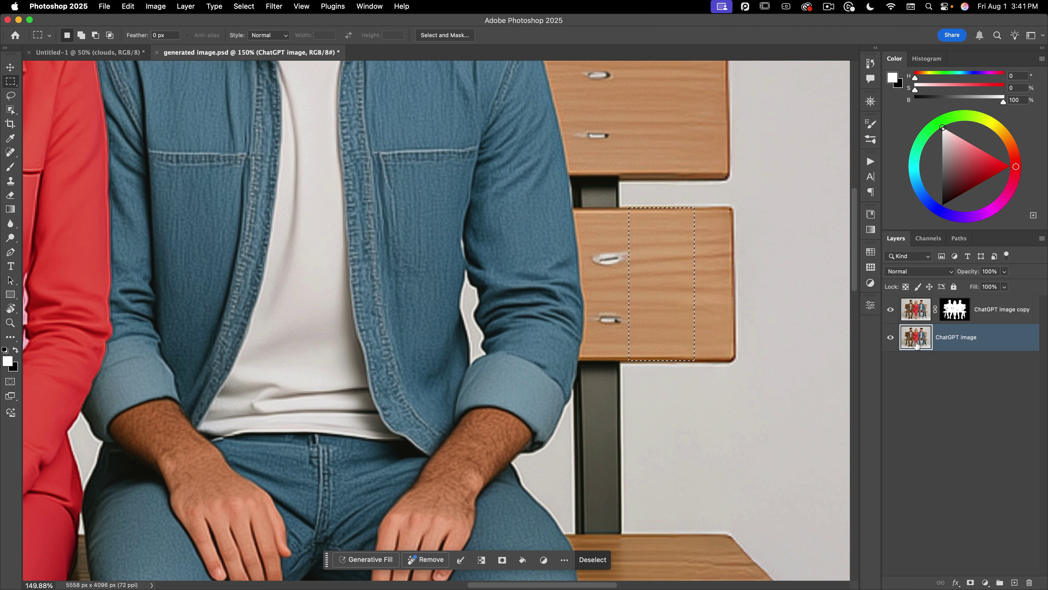
{"action": "key", "text": "super+j"}
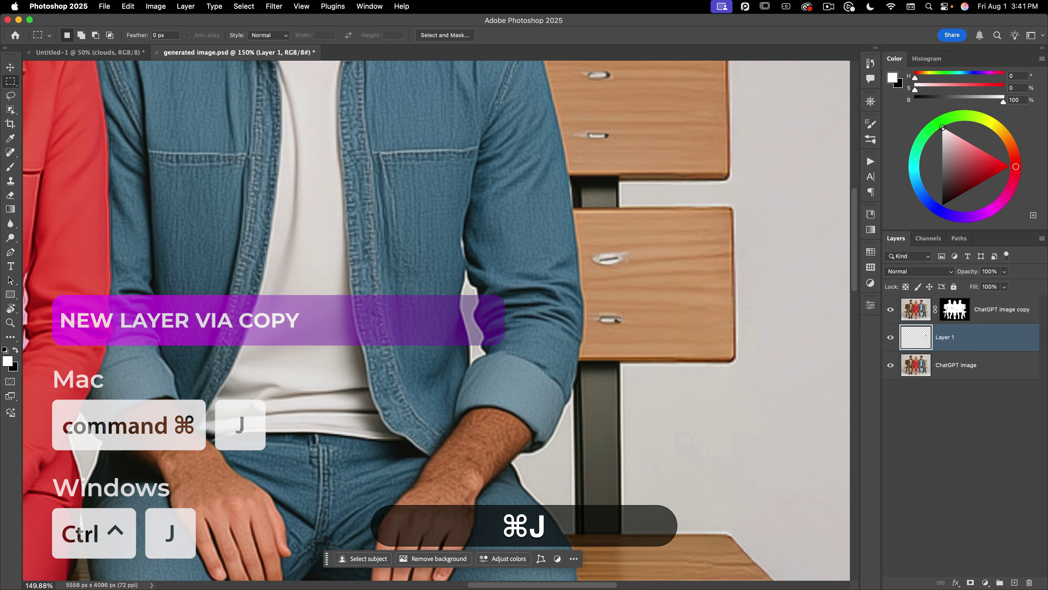
- Move the copied plank section behind the man in blue and stretch it leftward to meet the lower left backrest plank
{"action": "scroll", "coordinate": [712, 307], "scroll_direction": "down", "scroll_amount": 10}
{"action": "key", "text": "v"}
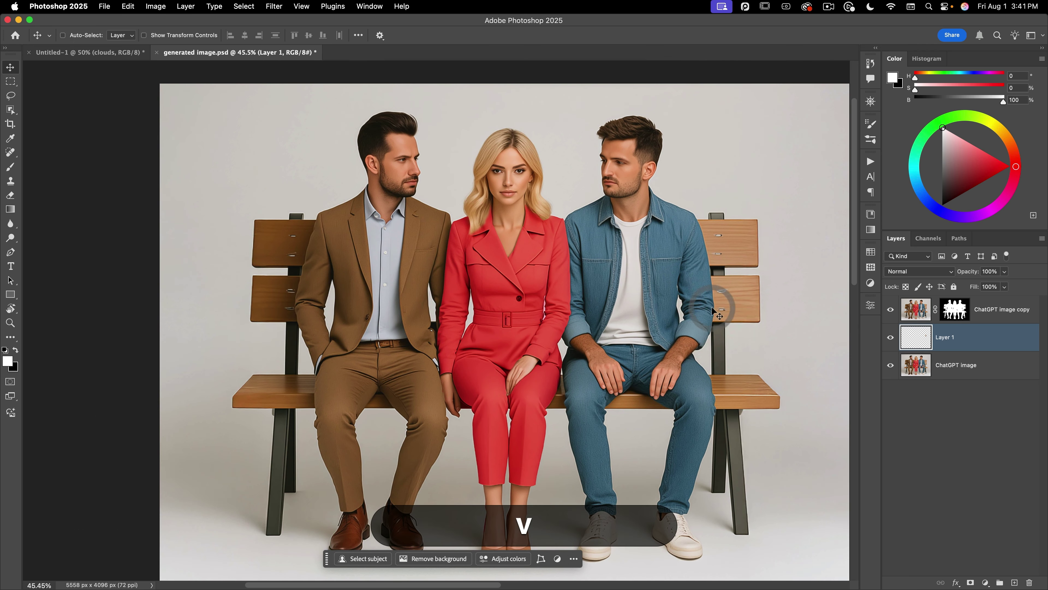
{"action": "left_click_drag", "start_coordinate": [712, 308], "coordinate": [682, 309]}
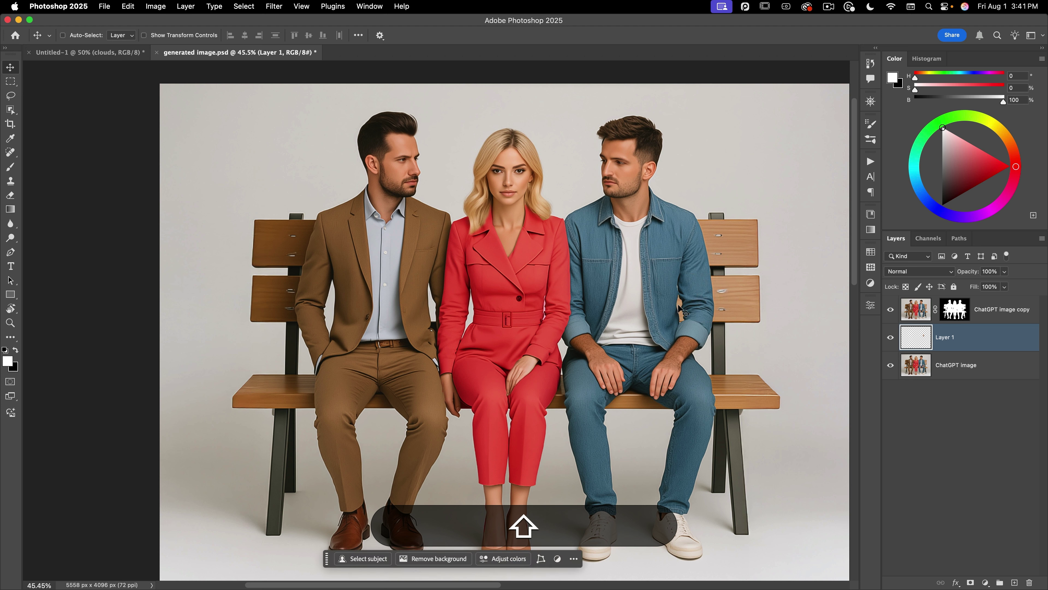
{"action": "key", "text": "super+t"}
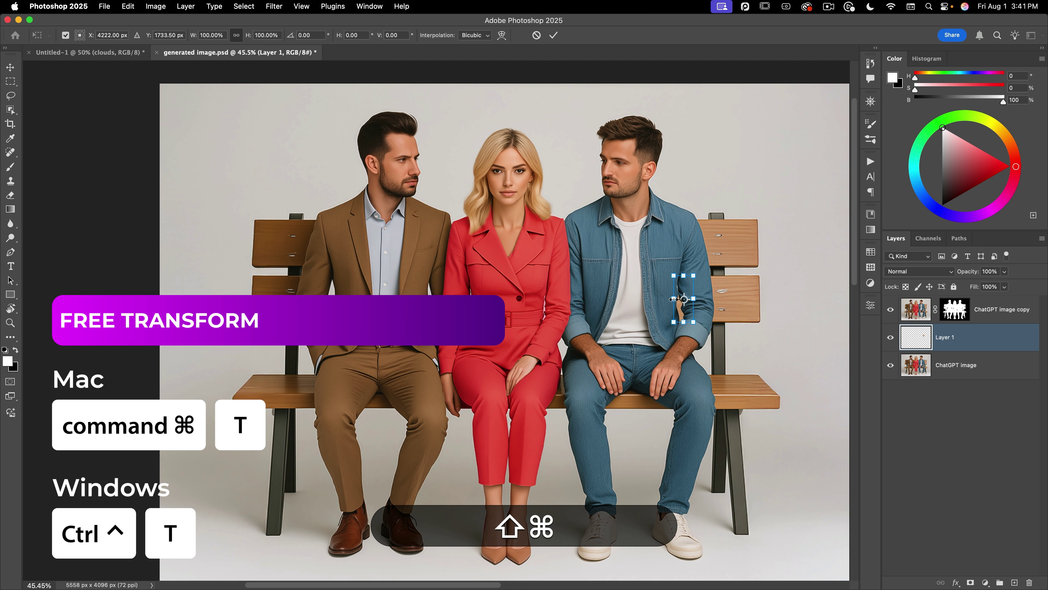
{"action": "left_click_drag", "start_coordinate": [673, 299], "coordinate": [313, 304]}
{"action": "double_click", "coordinate": [377, 298]}
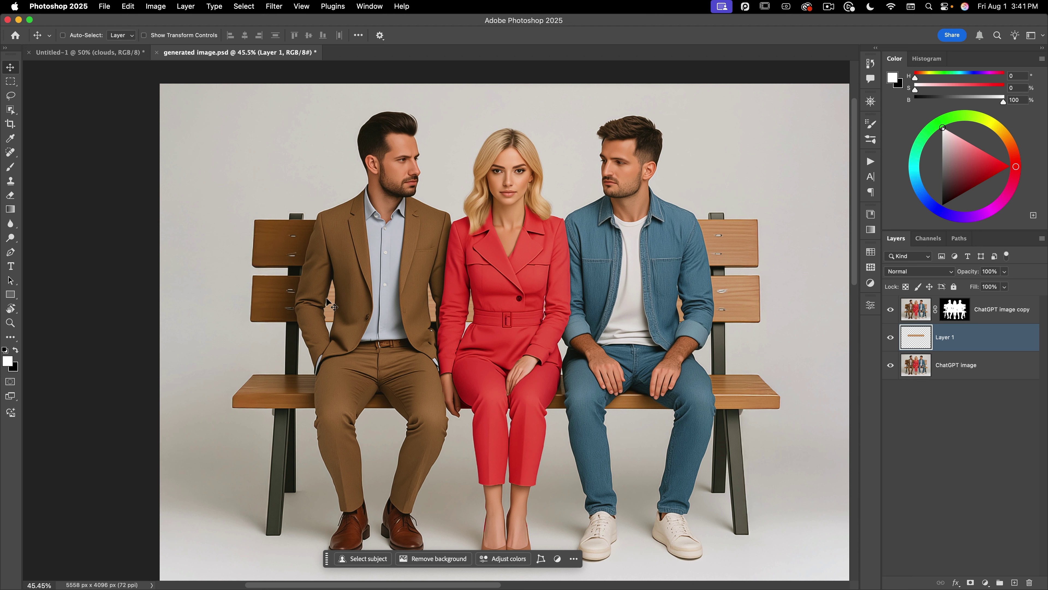
- Sample the dark brown of the lower left backrest plank as foreground color, using a 5 by 5 Average sample size
{"action": "key", "text": "i"}
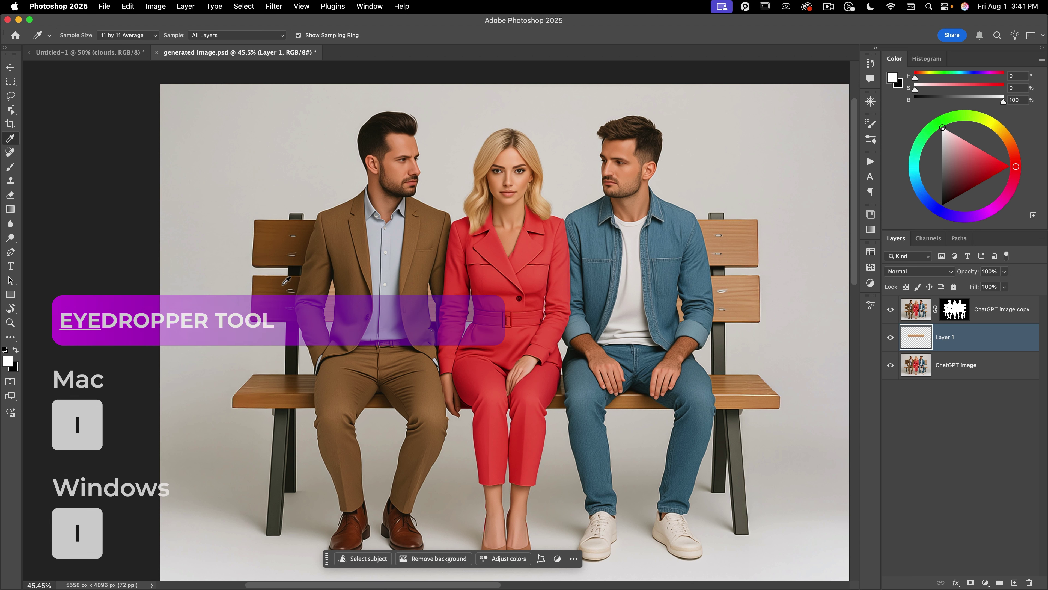
{"action": "key", "text": "d"}
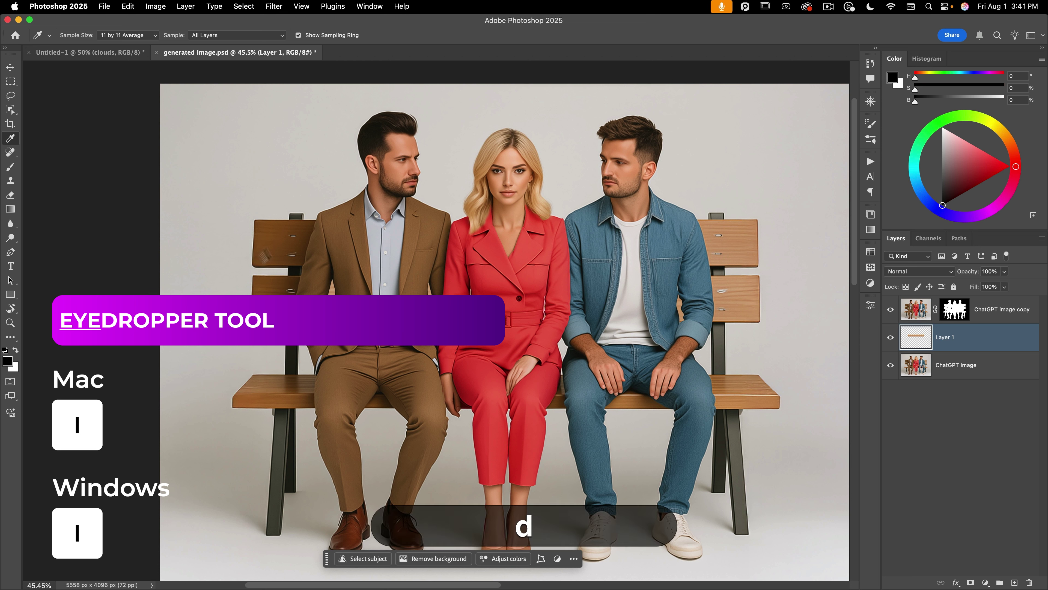
{"action": "left_click", "coordinate": [123, 40]}
{"action": "left_click", "coordinate": [126, 32]}
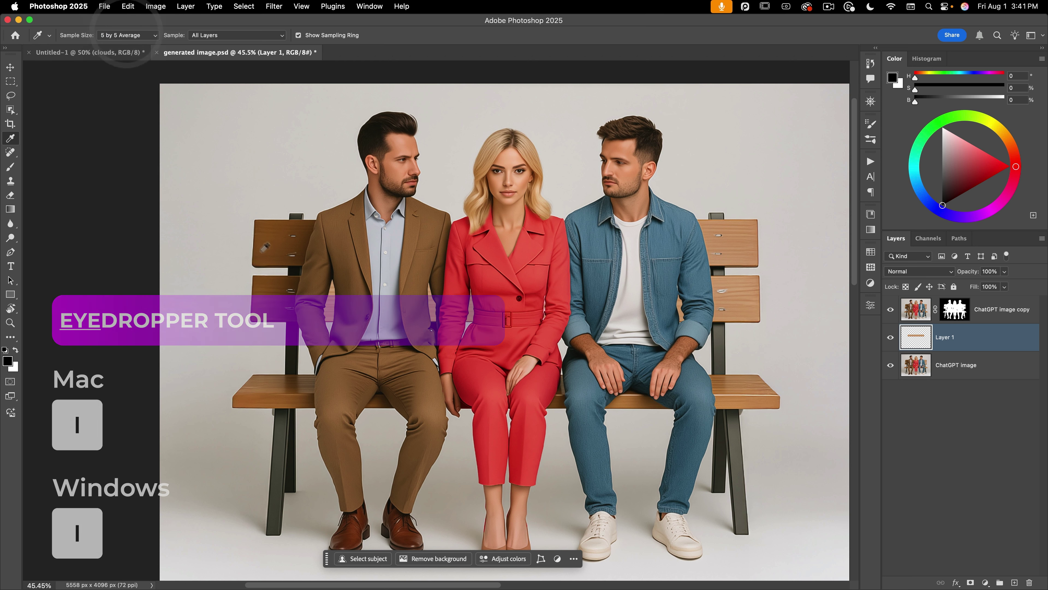
{"action": "left_click", "coordinate": [277, 285]}
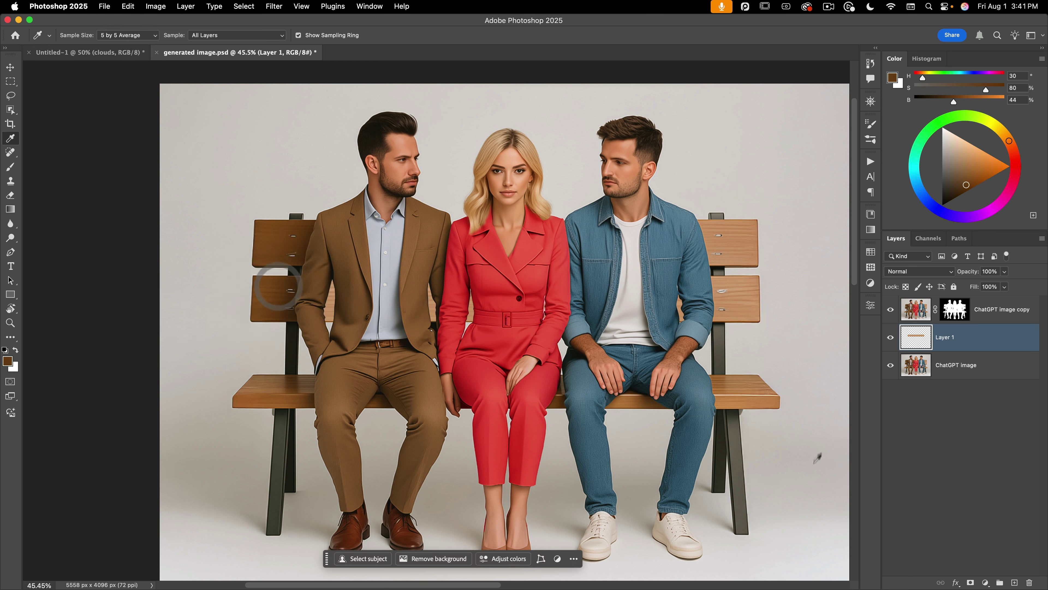
- Add a layer clipped to Layer 1 and fill it with a horizontal foreground-to-transparent linear gradient that darkens the stretched plank's left end
{"action": "left_click", "coordinate": [1014, 581]}
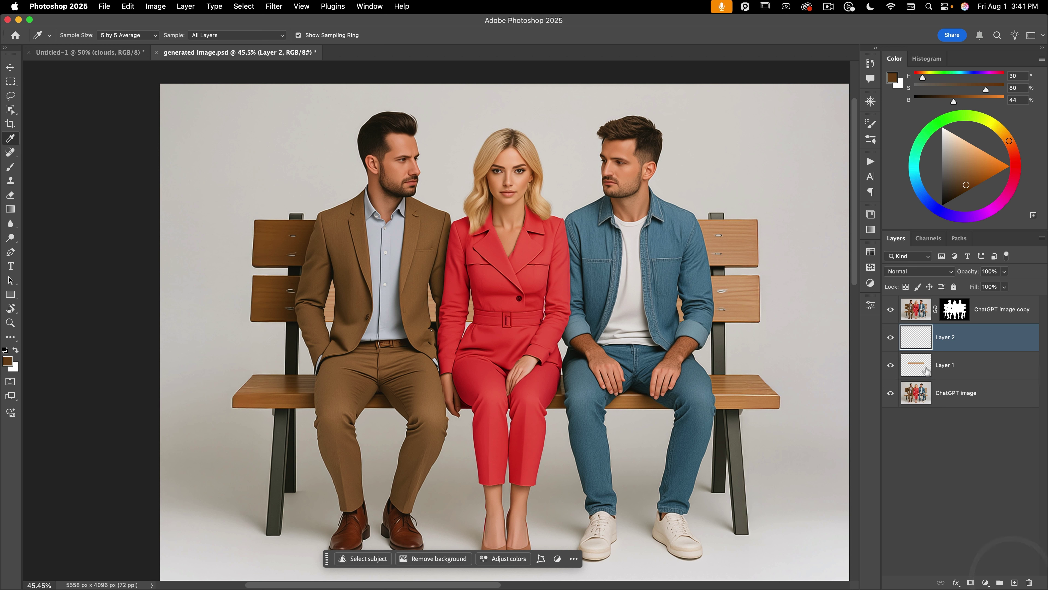
{"action": "left_click", "coordinate": [920, 350], "text": "alt"}
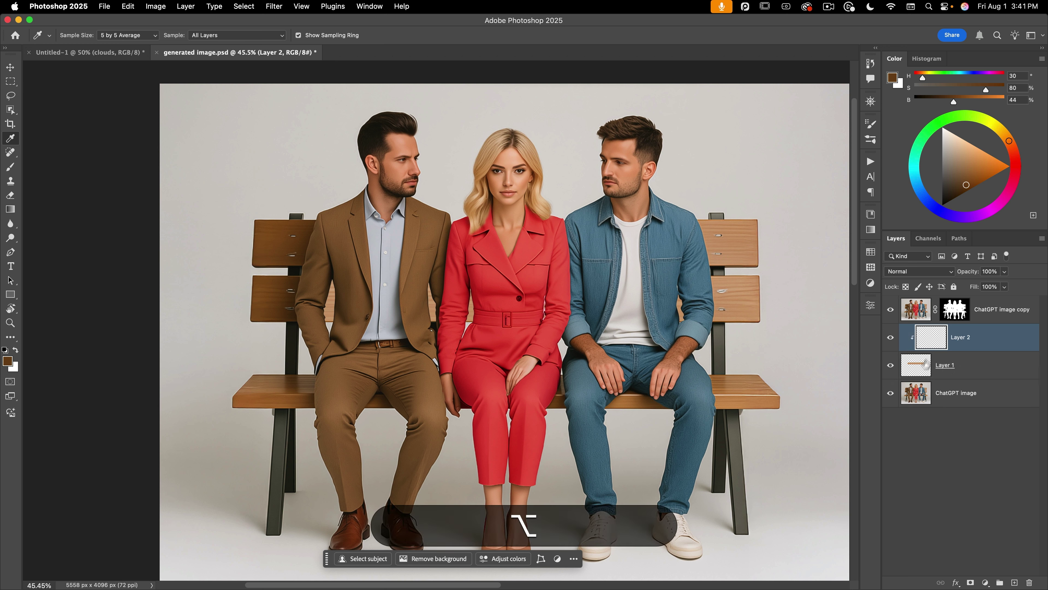
{"action": "key", "text": "g"}
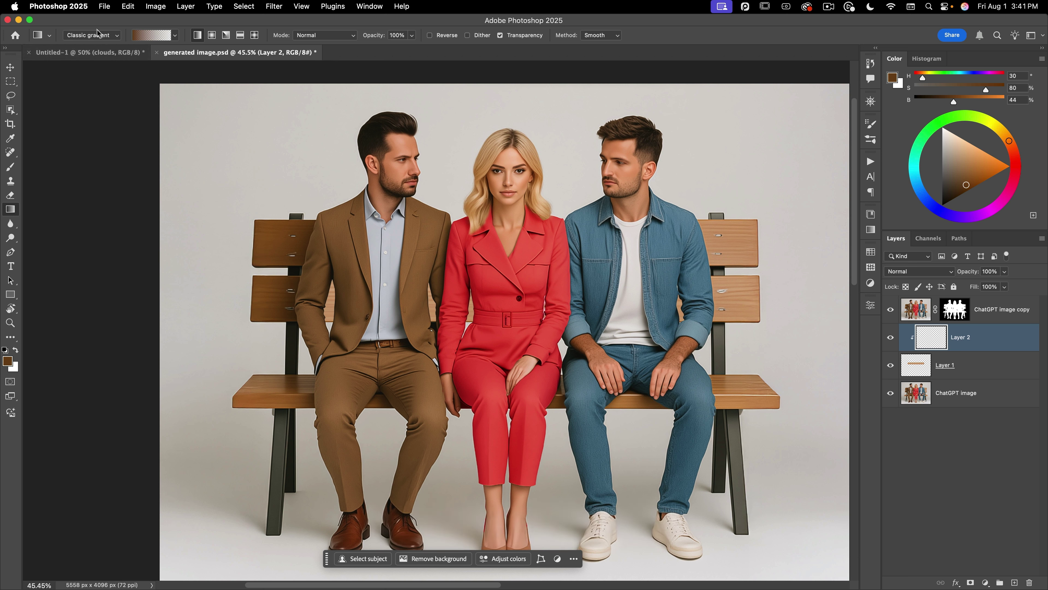
{"action": "left_click", "coordinate": [175, 38]}
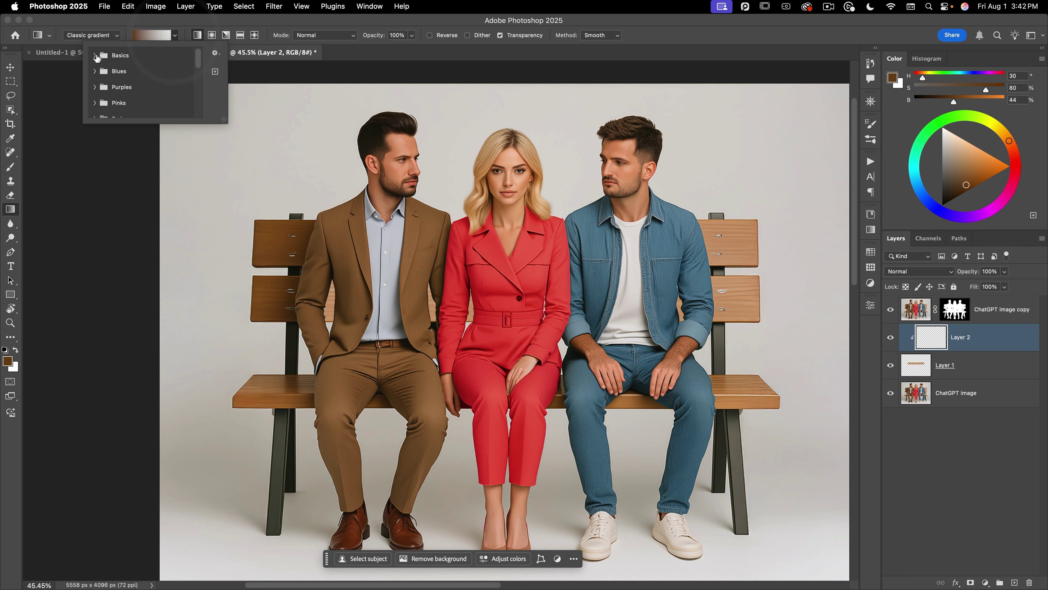
{"action": "left_click", "coordinate": [95, 55]}
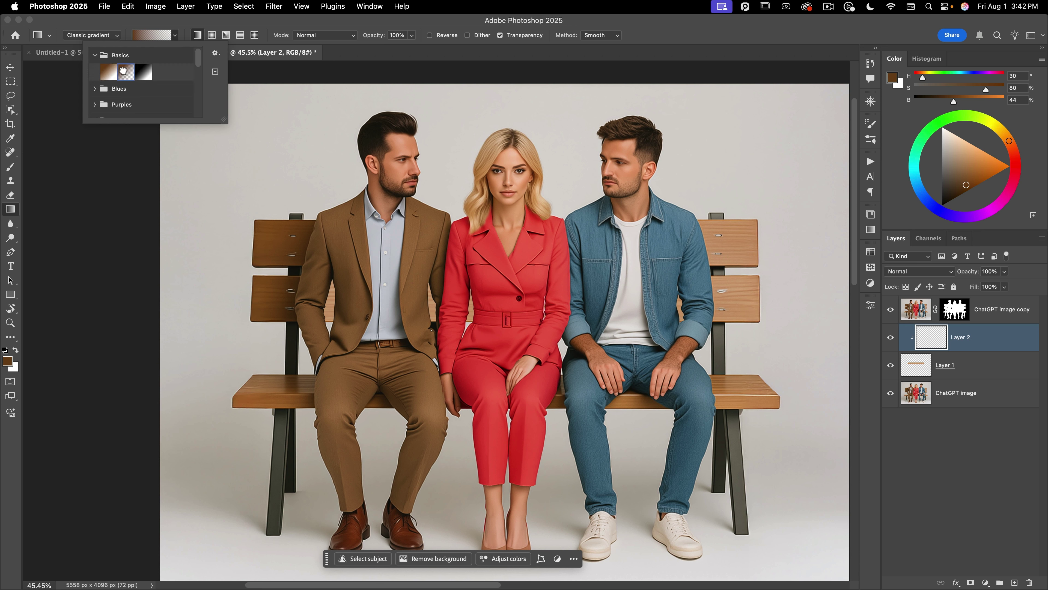
{"action": "left_click", "coordinate": [124, 71]}
{"action": "left_click", "coordinate": [155, 21]}
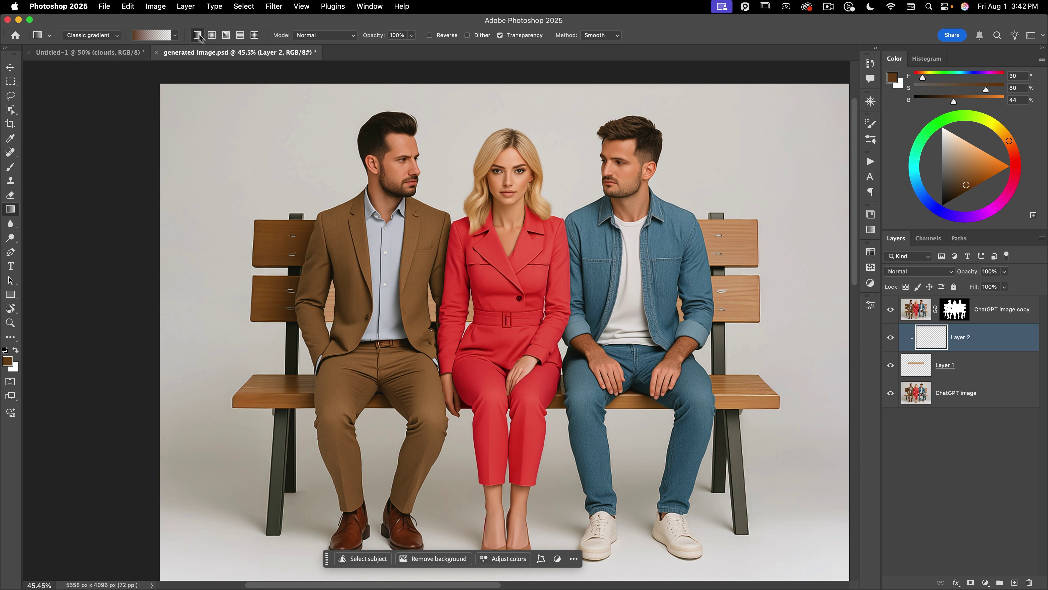
{"action": "key", "text": "shift"}
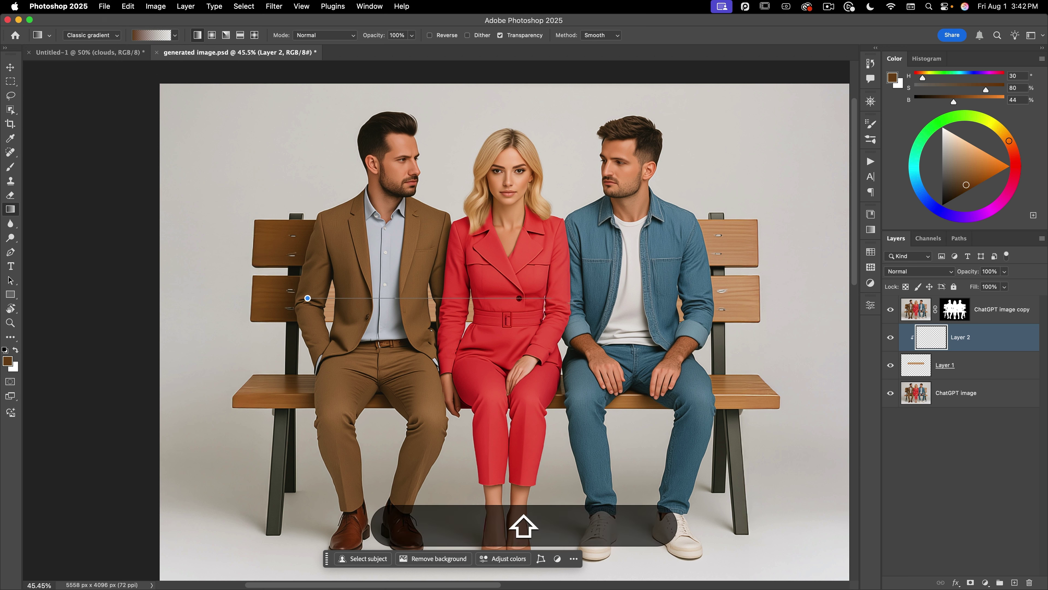
{"action": "left_click_drag", "start_coordinate": [671, 301], "coordinate": [681, 308]}
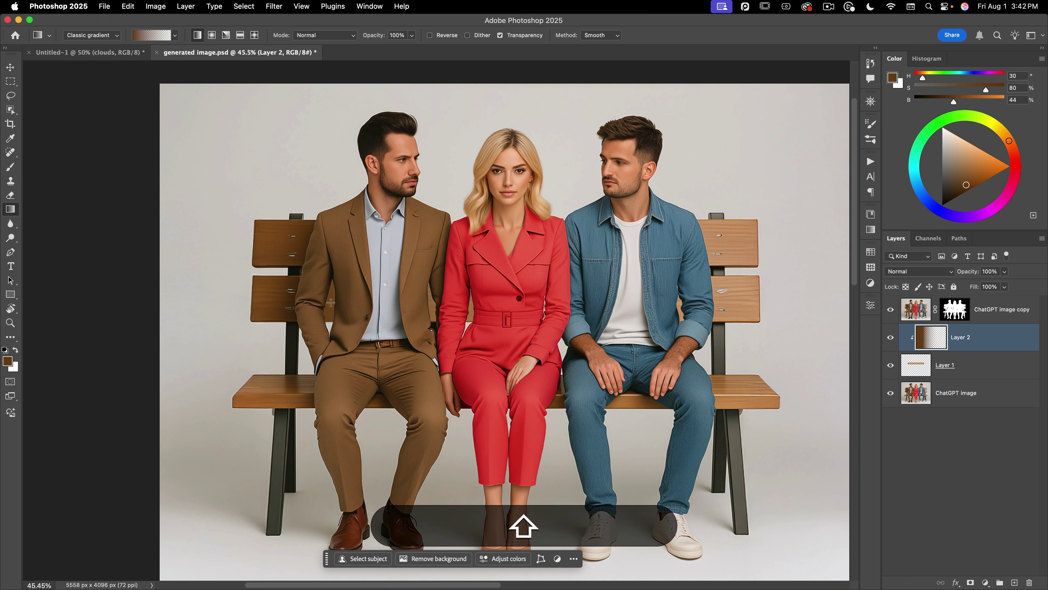
- Merge the ChatGPT image copy layer, Layer 2 and Layer 1 into one layer
{"action": "key", "text": "shift+v"}
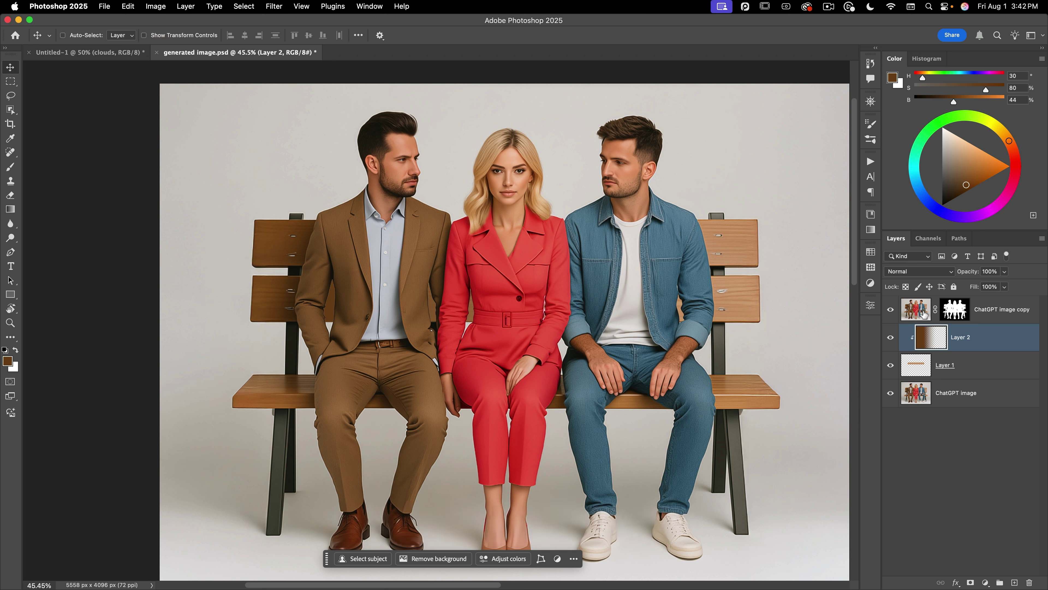
{"action": "left_click", "coordinate": [924, 314]}
{"action": "left_click", "coordinate": [924, 363], "text": "shift"}
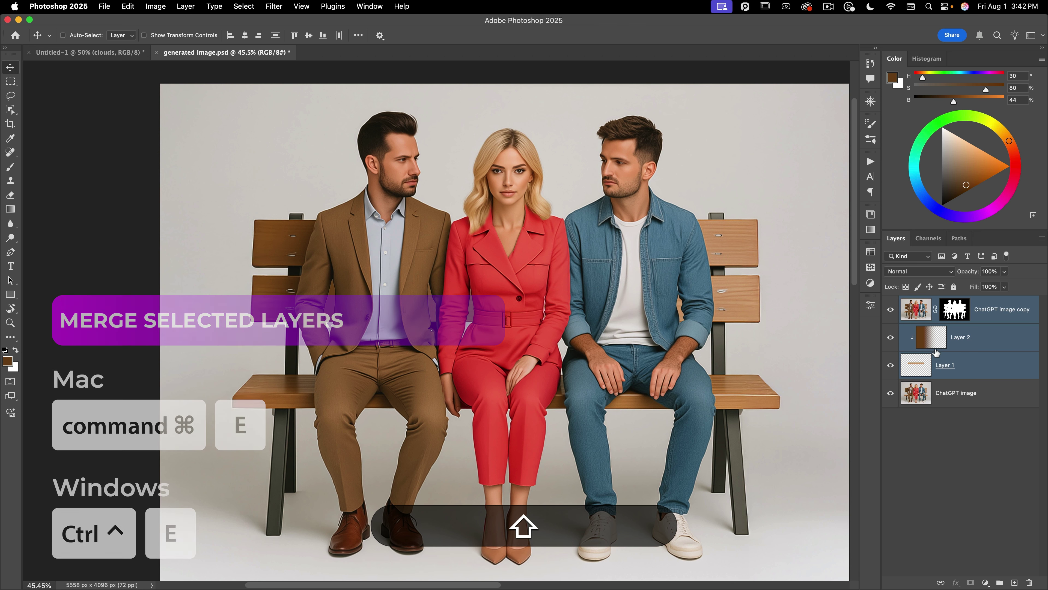
{"action": "key", "text": "super+e"}
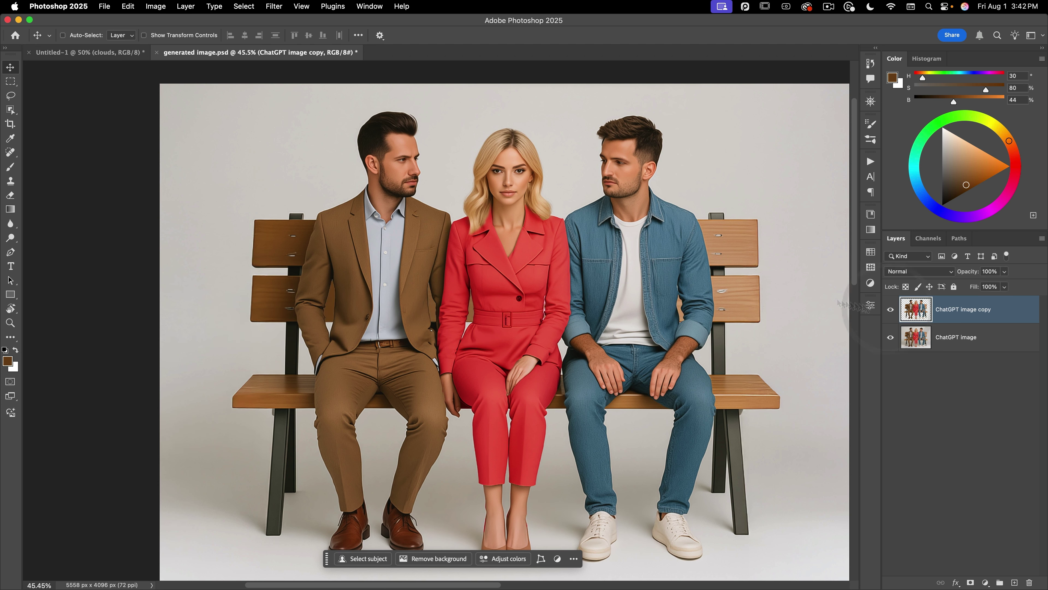
- Duplicate the ChatGPT image layer and name the duplicate "shadow"
{"action": "mouse_move", "coordinate": [582, 293]}
{"action": "left_mouse_down"}
{"action": "mouse_move", "coordinate": [575, 305]}
{"action": "mouse_move", "coordinate": [587, 305]}
{"action": "left_mouse_up"}
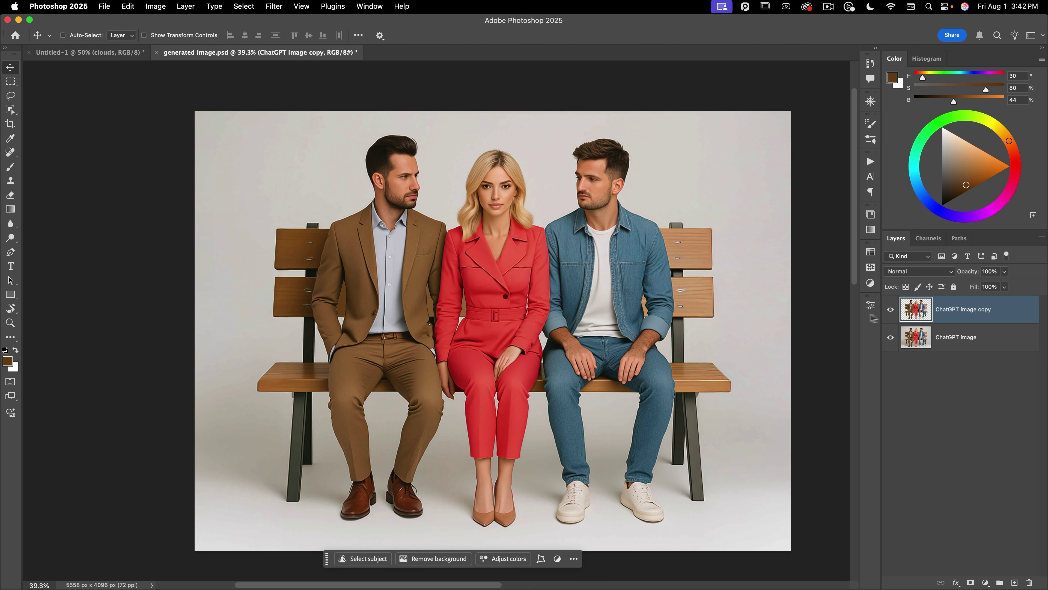
{"action": "left_click", "coordinate": [910, 340]}
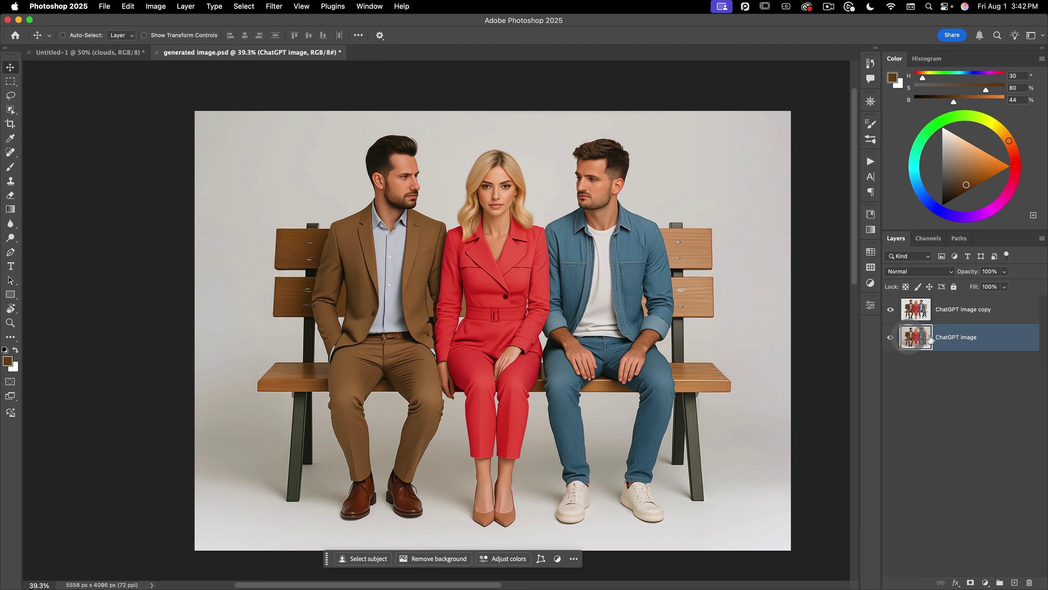
{"action": "key", "text": "super+j"}
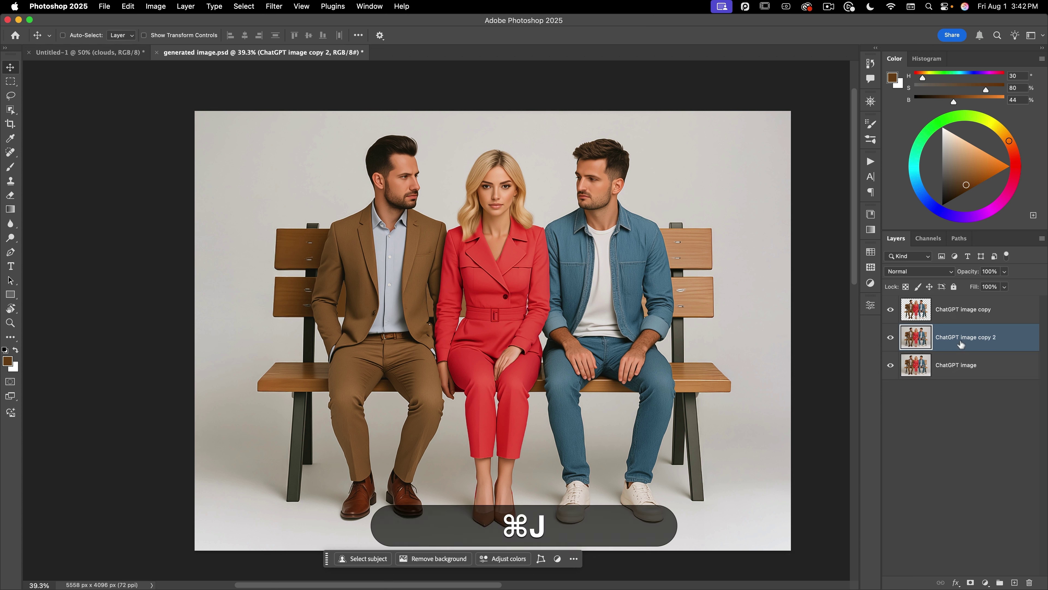
{"action": "double_click", "coordinate": [964, 337]}
{"action": "type", "text": "sha"}
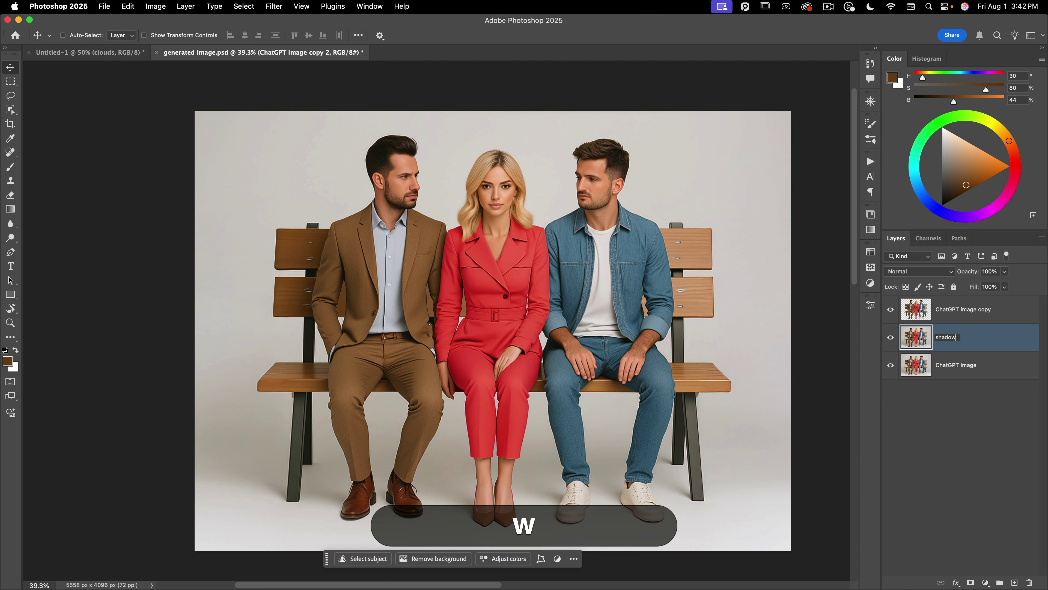
{"action": "type", "text": "dow"}
{"action": "key", "text": "Return"}
- Rename the ChatGPT image copy layer as "subject"
{"action": "double_click", "coordinate": [963, 309]}
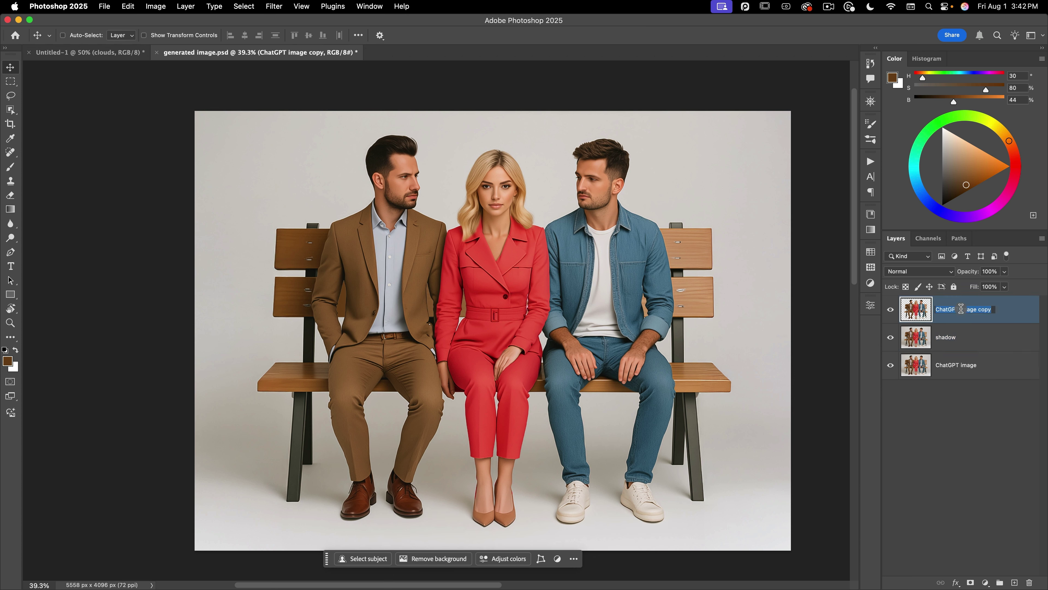
{"action": "type", "text": "subject"}
{"action": "key", "text": "Return"}
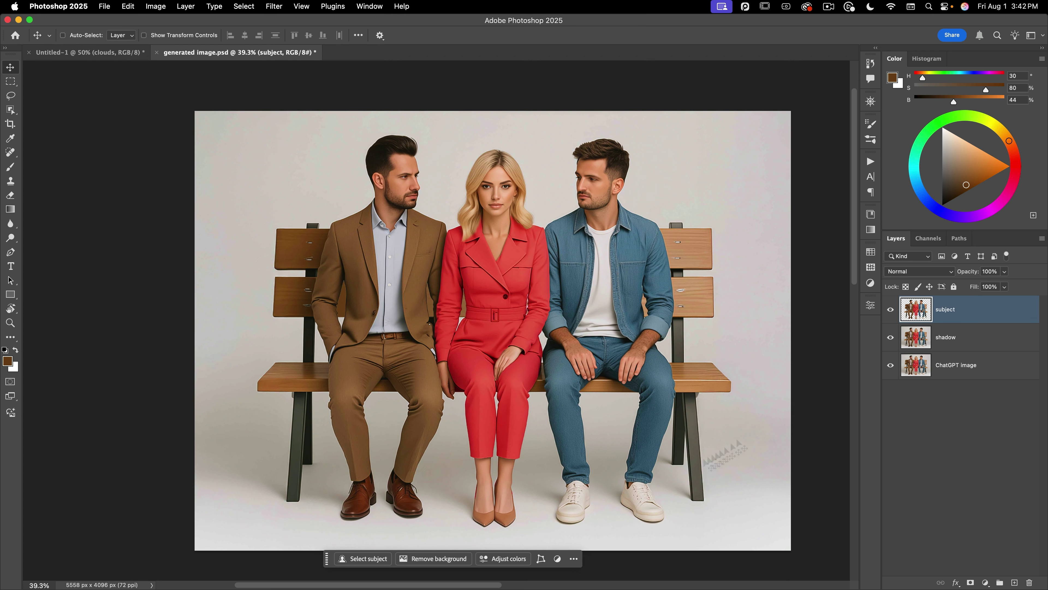
- Convert the shadow layer to grayscale with a Black & White adjustment using the Default preset
{"action": "left_click_drag", "start_coordinate": [582, 512], "coordinate": [571, 486]}
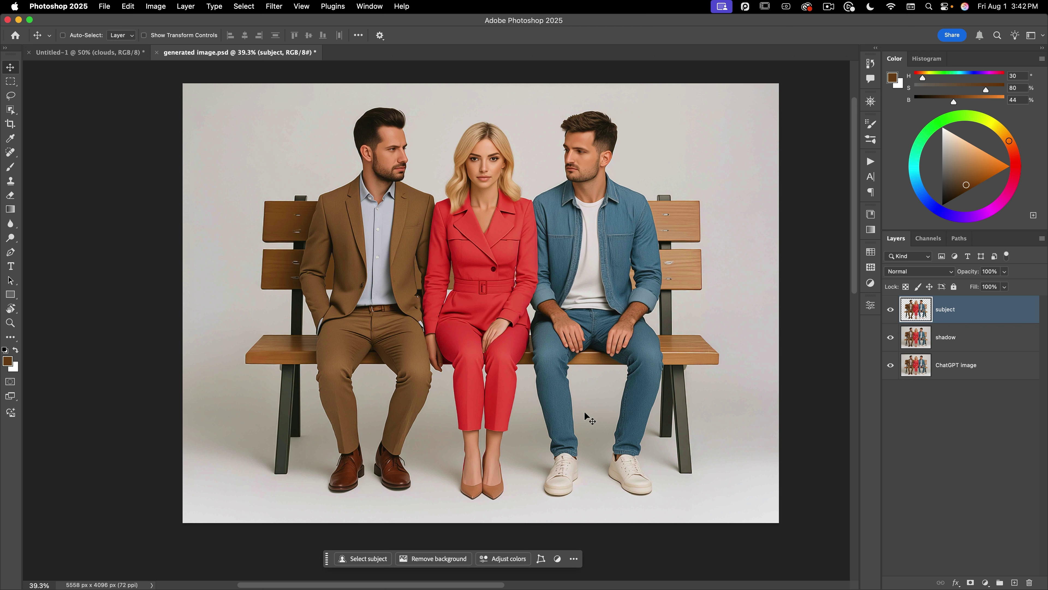
{"action": "left_click", "coordinate": [951, 346]}
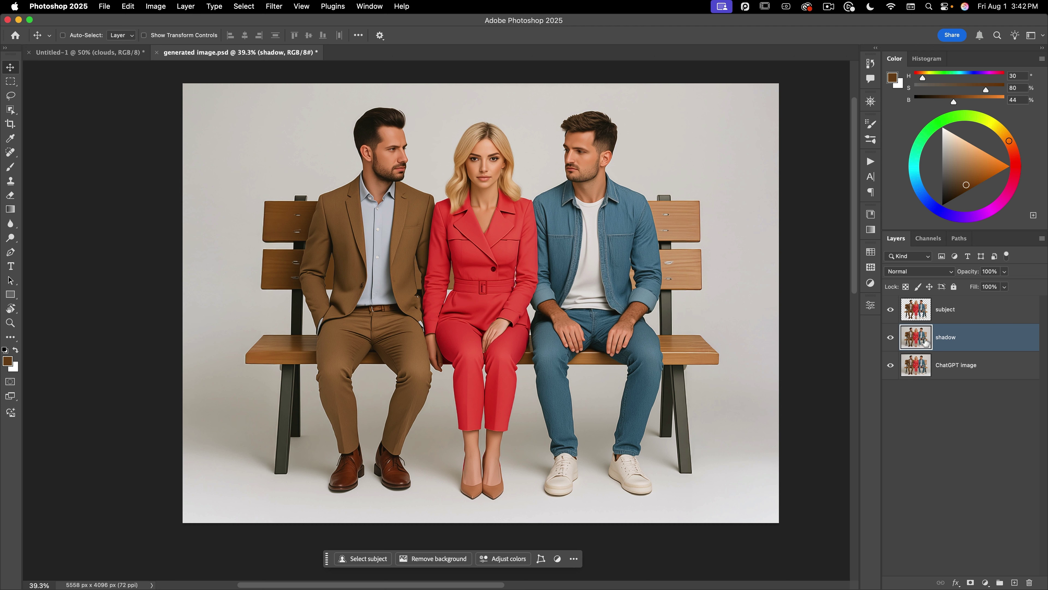
{"action": "left_click", "coordinate": [164, 9]}
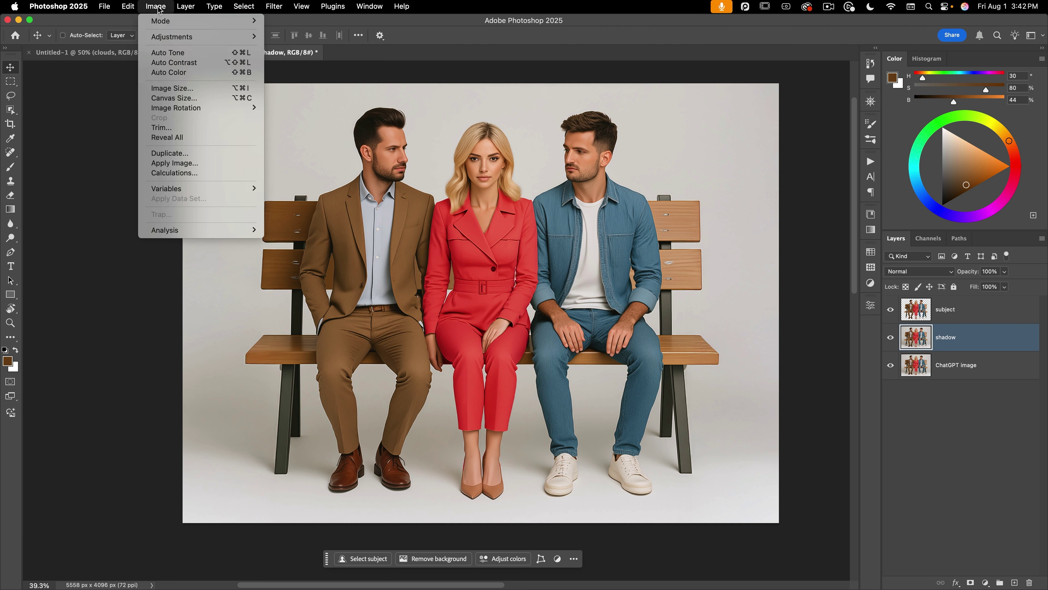
{"action": "mouse_move", "coordinate": [231, 37]}
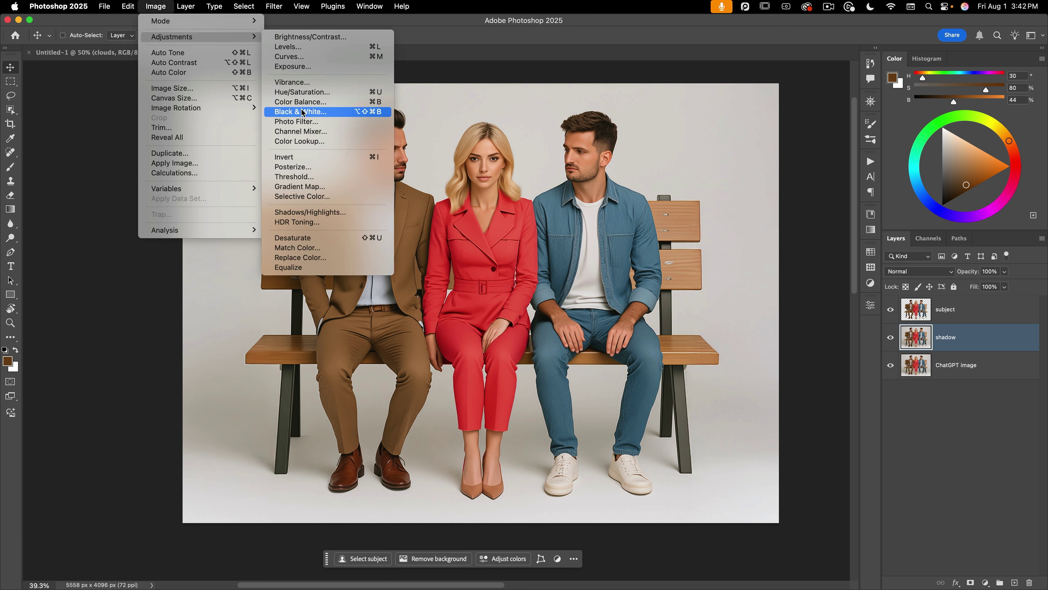
{"action": "left_click", "coordinate": [302, 111]}
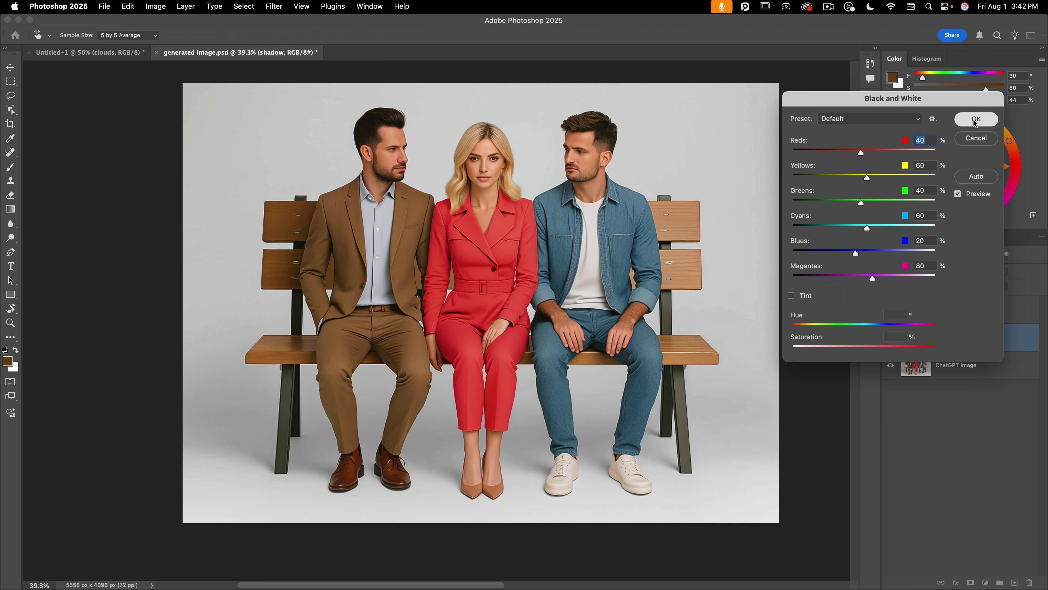
{"action": "left_click", "coordinate": [976, 120]}
- Boost the shadow layer's contrast with Curves, lowering input 86 to output 37 and setting the white point to input 229
{"action": "key", "text": "super+m"}
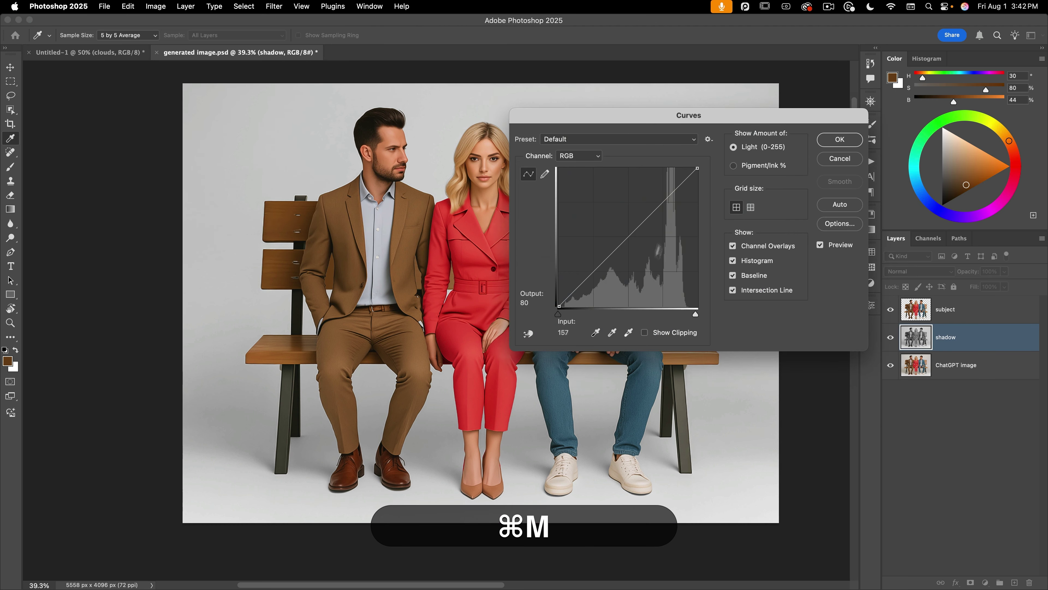
{"action": "left_click_drag", "start_coordinate": [648, 118], "coordinate": [785, 117]}
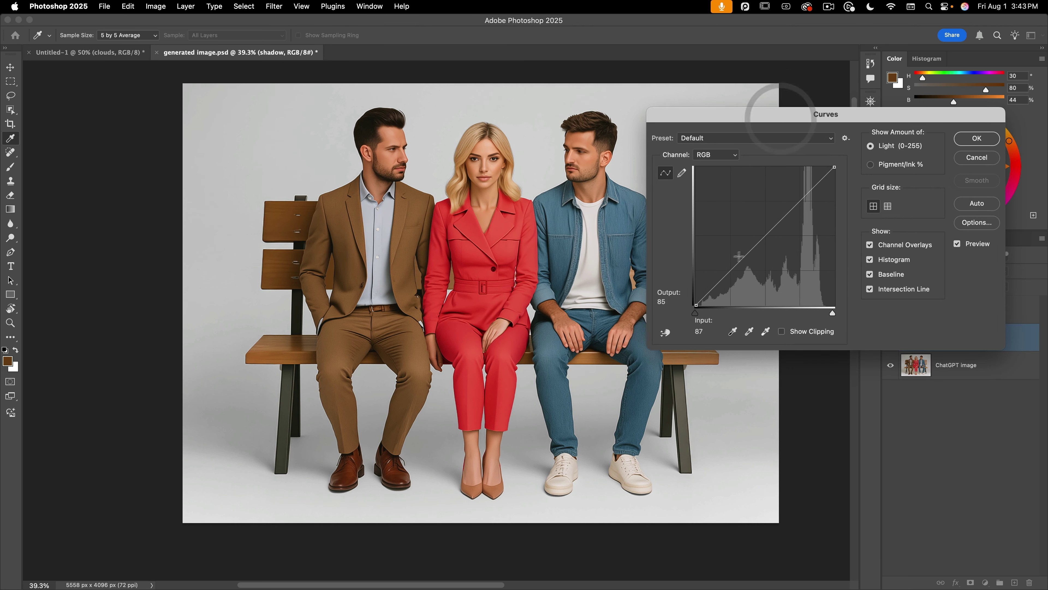
{"action": "left_click_drag", "start_coordinate": [736, 267], "coordinate": [742, 285]}
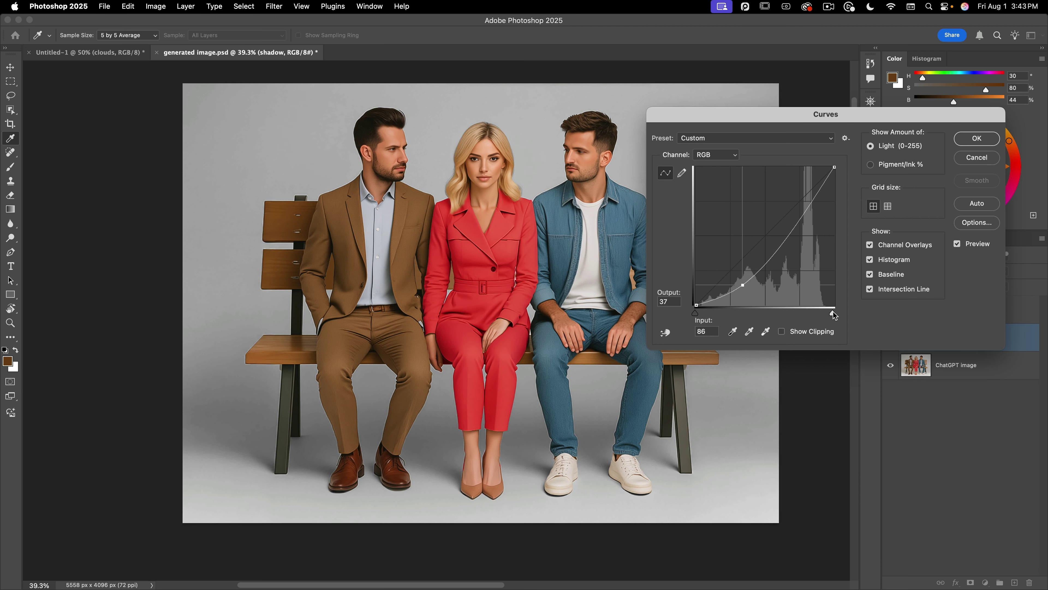
{"action": "left_click_drag", "start_coordinate": [834, 314], "coordinate": [829, 315]}
{"action": "left_click_drag", "start_coordinate": [829, 315], "coordinate": [823, 313]}
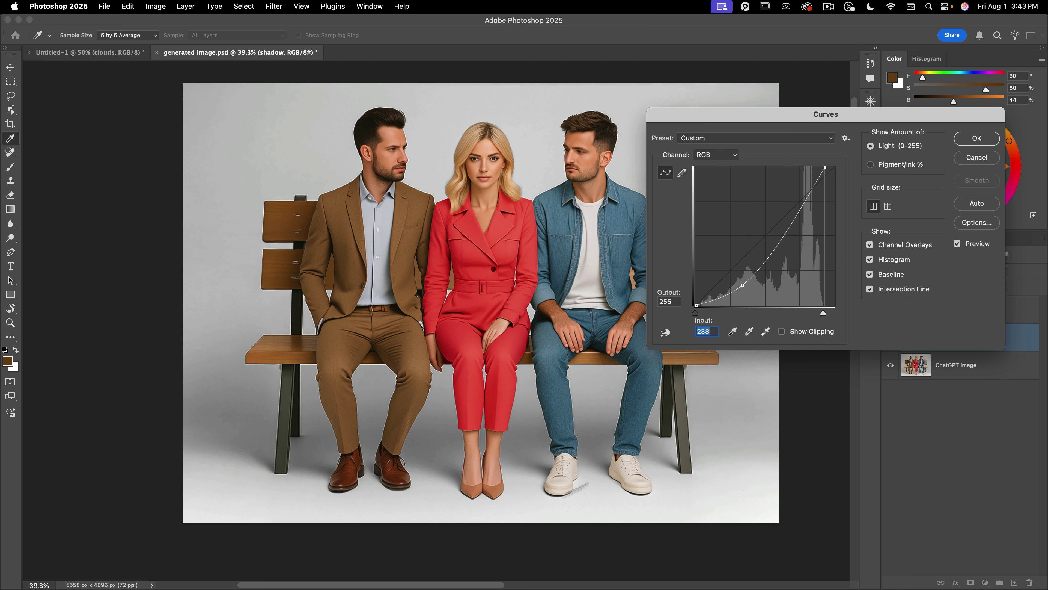
{"action": "left_click_drag", "start_coordinate": [822, 314], "coordinate": [819, 317]}
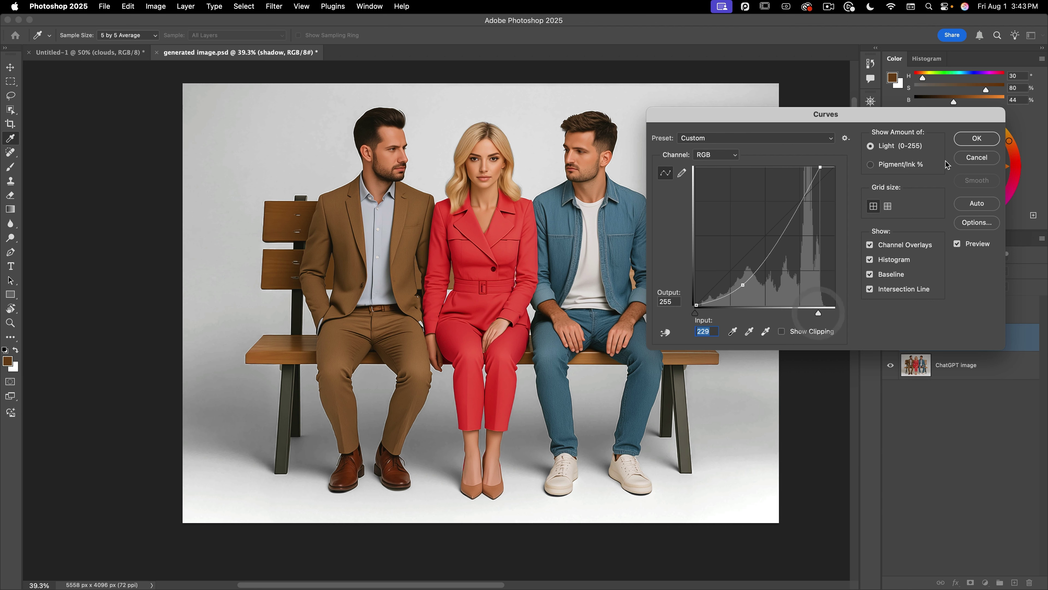
{"action": "left_click", "coordinate": [976, 138]}
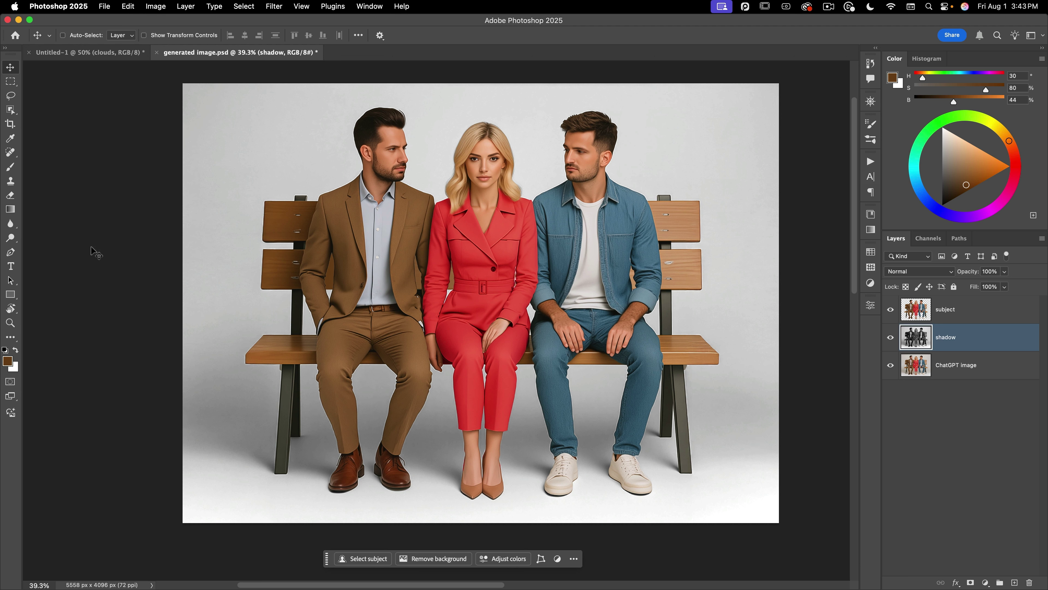
- Fade the outer edges of the shadow layer and the area above the bench seat to white with linear white-to-transparent Classic gradients
{"action": "left_click", "coordinate": [11, 209]}
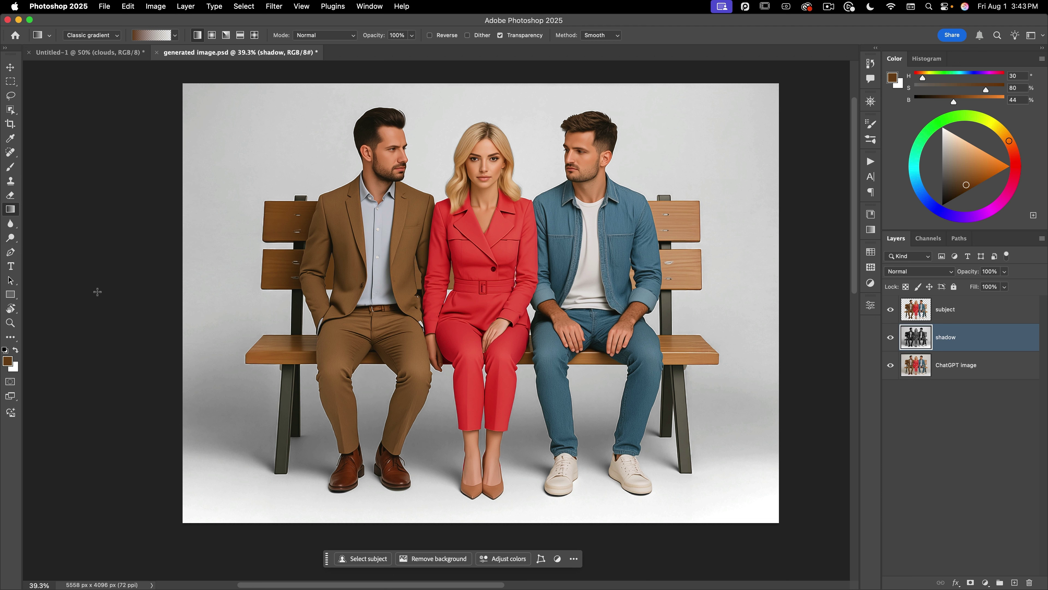
{"action": "key", "text": "d"}
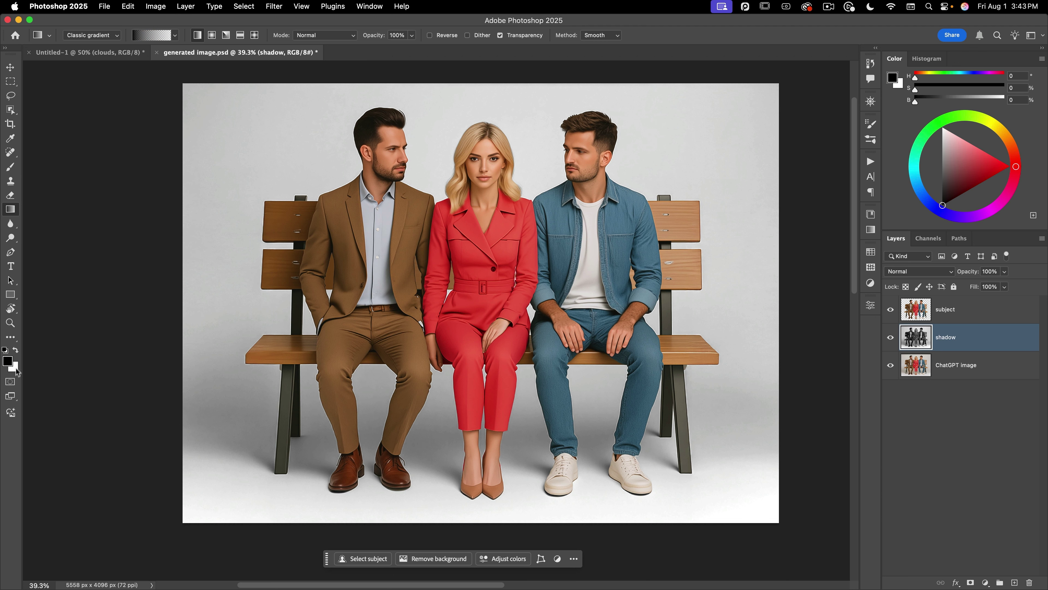
{"action": "key", "text": "x"}
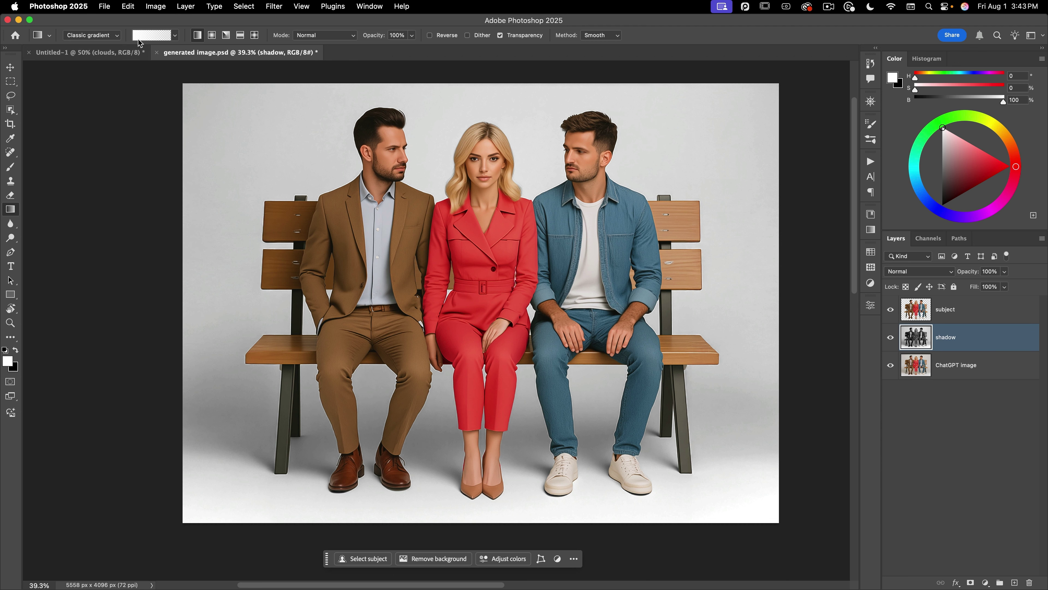
{"action": "left_click", "coordinate": [175, 36]}
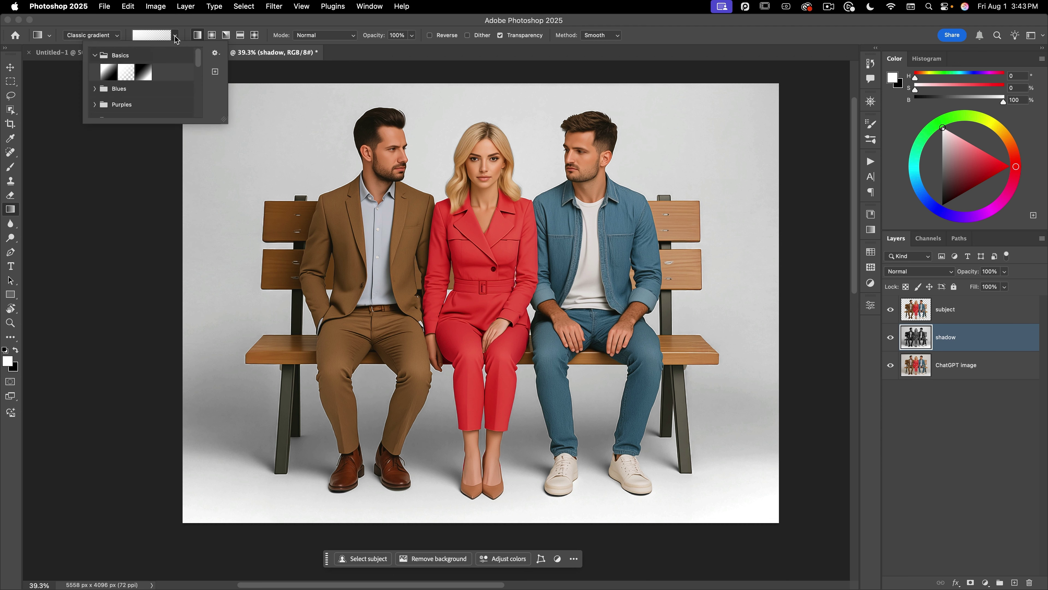
{"action": "left_click", "coordinate": [152, 33]}
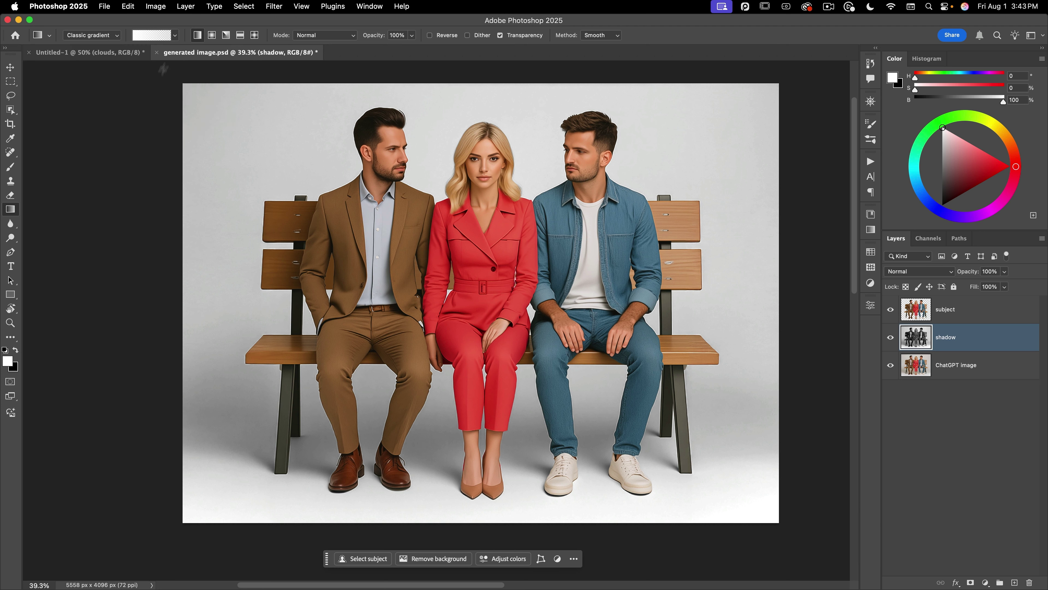
{"action": "left_click_drag", "start_coordinate": [184, 383], "coordinate": [278, 385]}
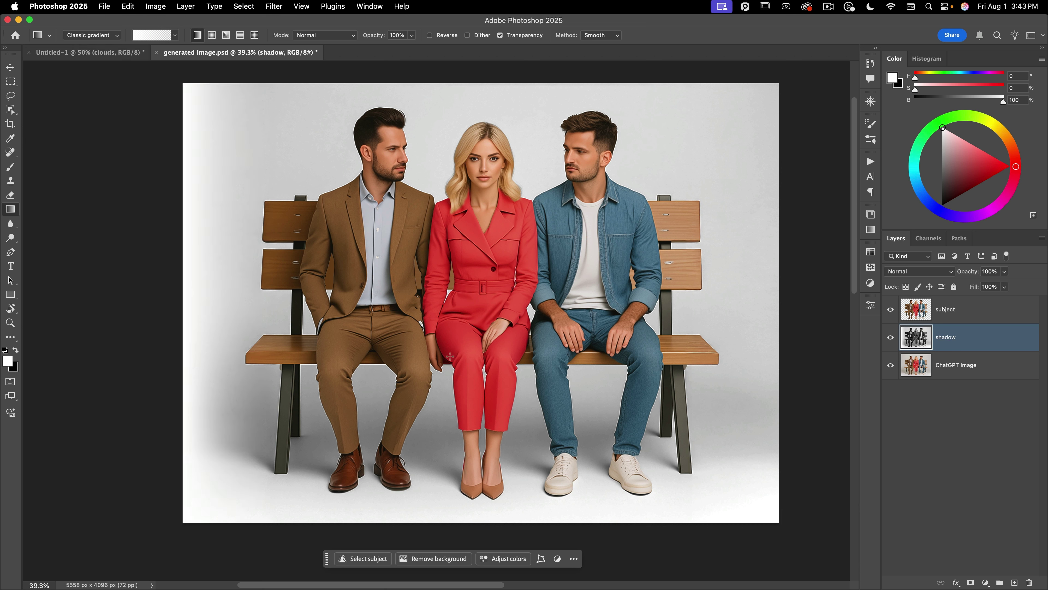
{"action": "key", "text": "shift"}
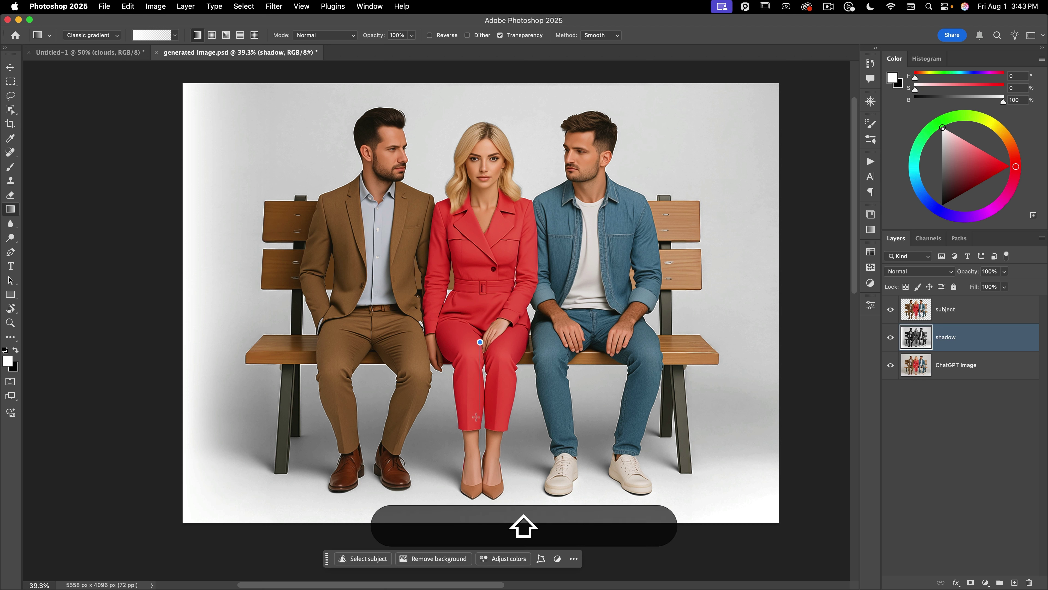
{"action": "left_click_drag", "start_coordinate": [477, 435], "coordinate": [477, 438]}
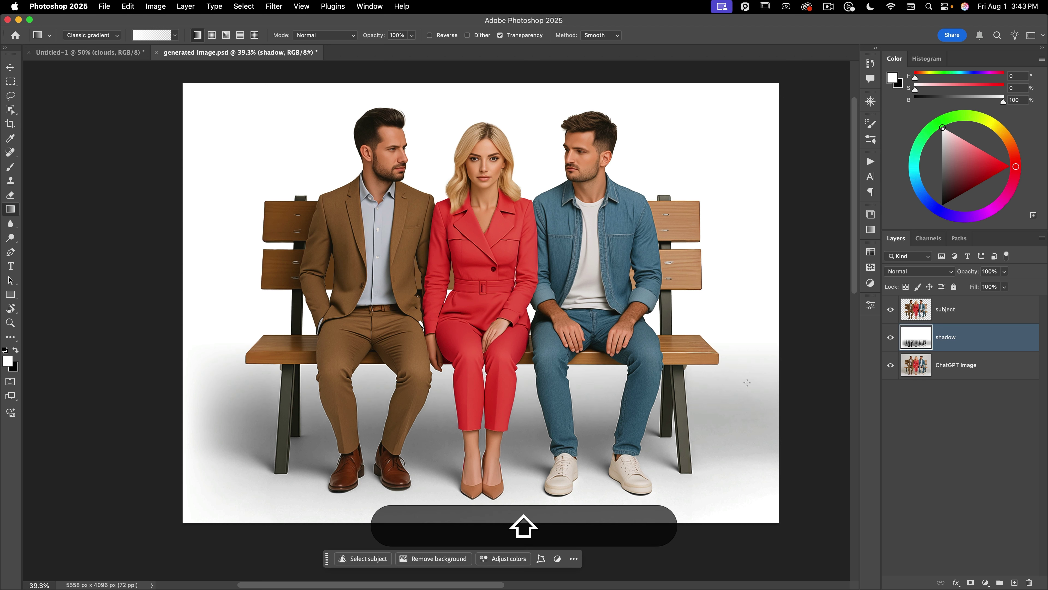
{"action": "key", "text": "shift"}
{"action": "left_click_drag", "start_coordinate": [690, 398], "coordinate": [687, 399]}
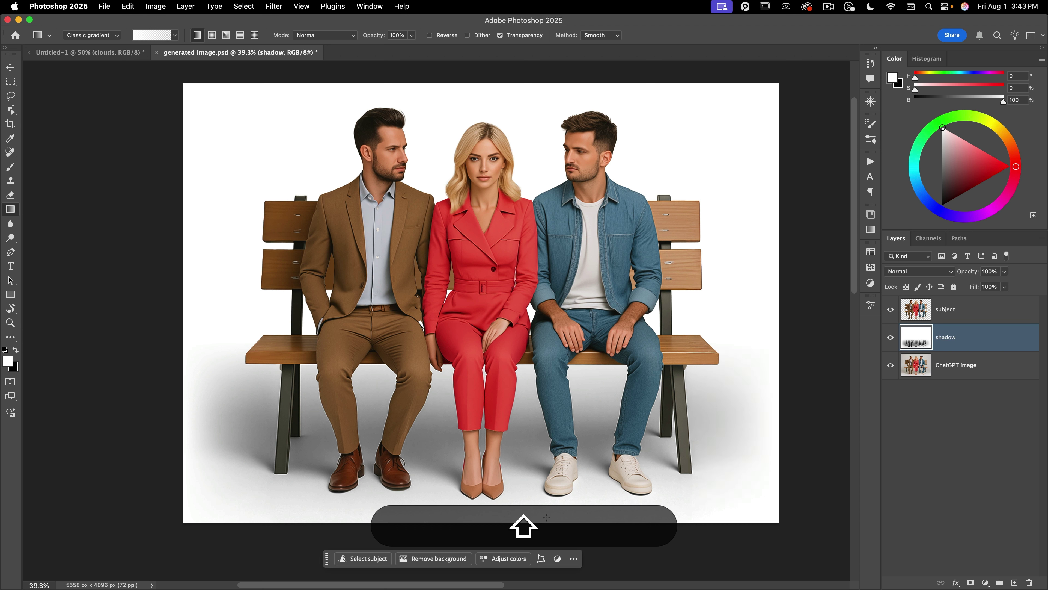
{"action": "left_click_drag", "start_coordinate": [530, 489], "coordinate": [488, 508]}
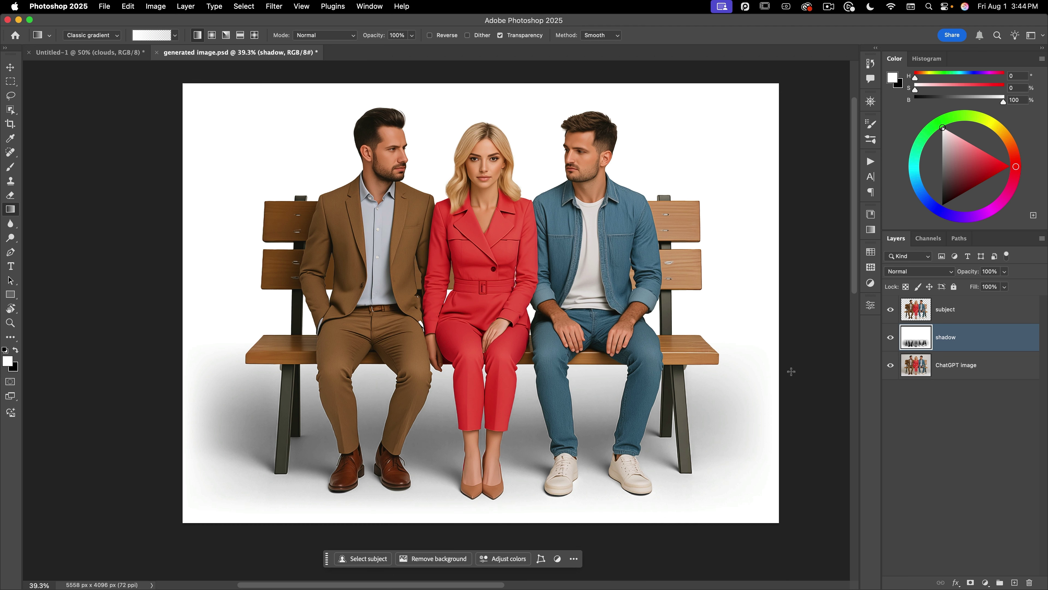
- Hide the subject layer and select the dark areas by loading the RGB channel as a selection and inverting it
{"action": "left_click", "coordinate": [891, 311]}
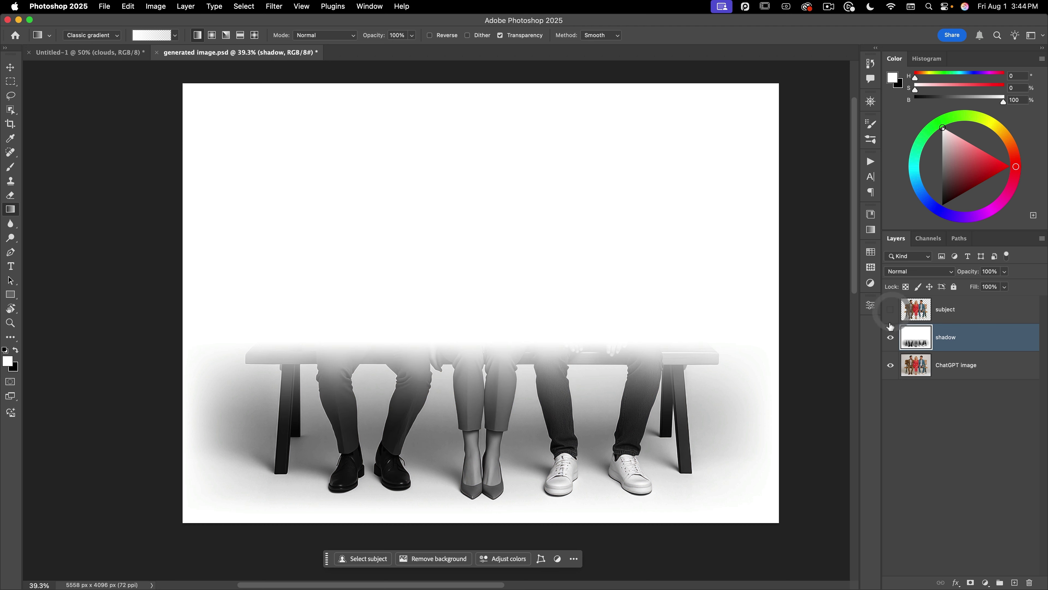
{"action": "left_click", "coordinate": [928, 238]}
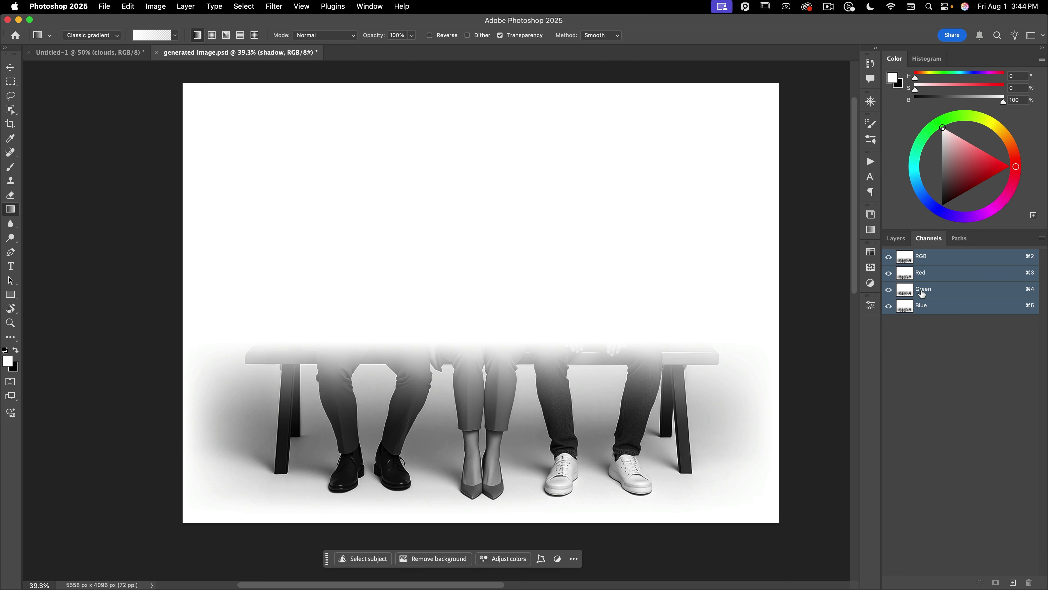
{"action": "left_click", "coordinate": [904, 256], "text": "super"}
{"action": "left_click", "coordinate": [895, 239]}
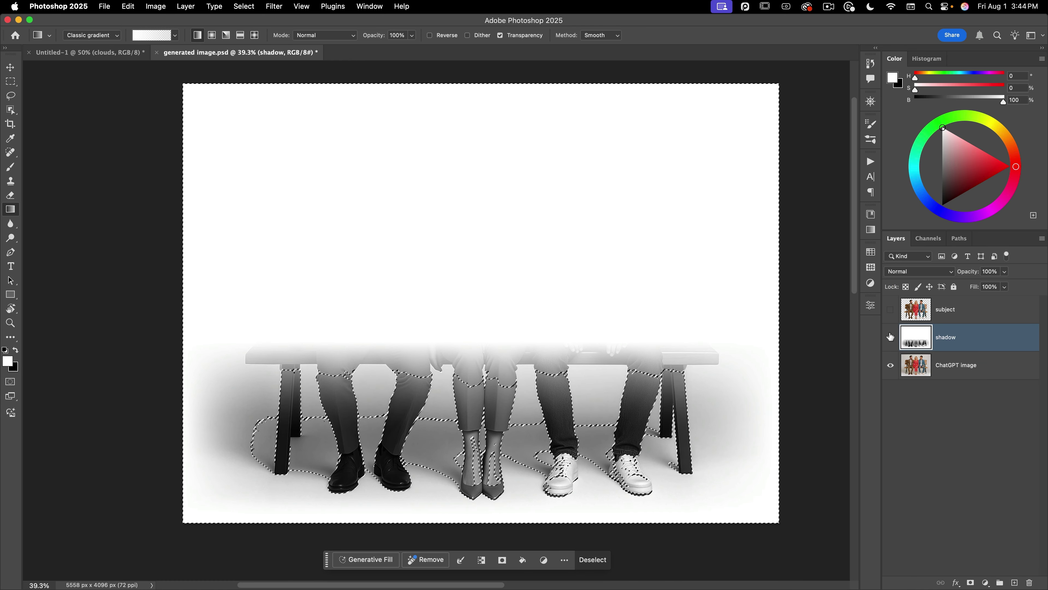
{"action": "left_click", "coordinate": [211, 6]}
{"action": "mouse_move", "coordinate": [239, 8]}
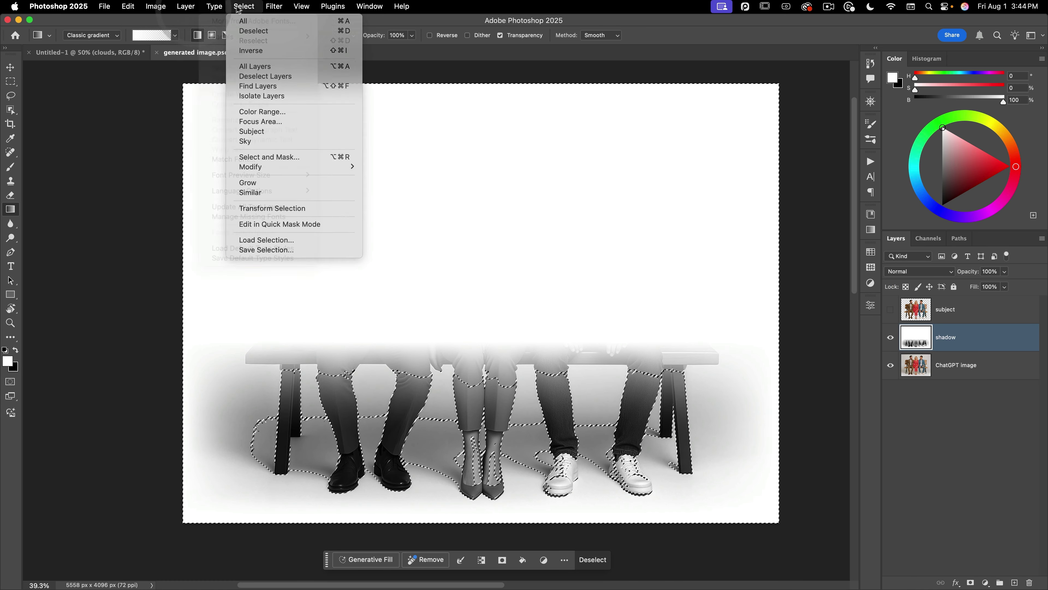
{"action": "left_click", "coordinate": [251, 51]}
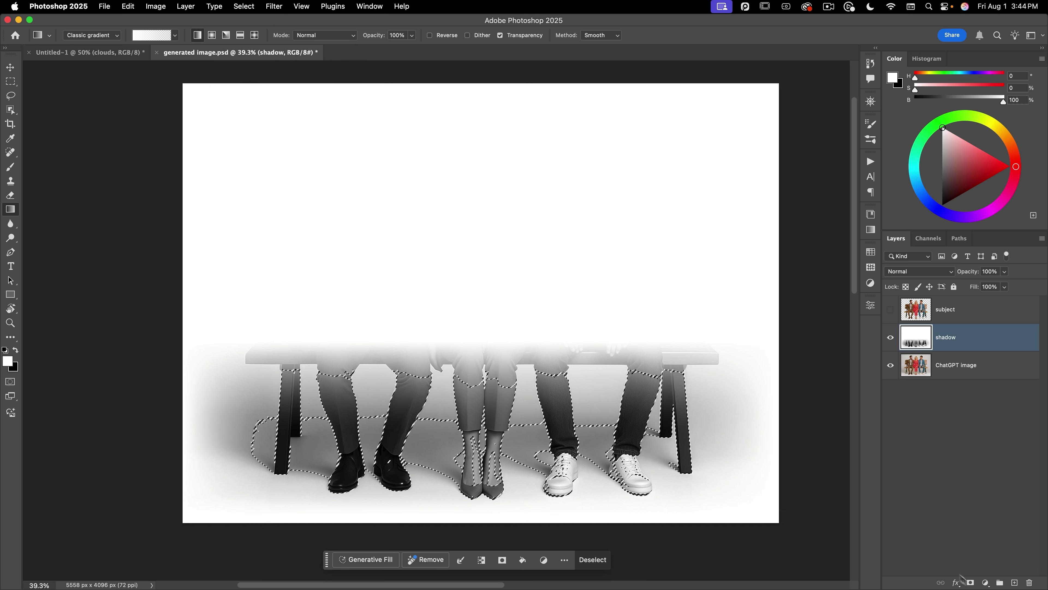
- Add a new layer above the grayscale shadow layer and name it "shadow"
{"action": "left_click", "coordinate": [1014, 582]}
{"action": "double_click", "coordinate": [946, 337]}
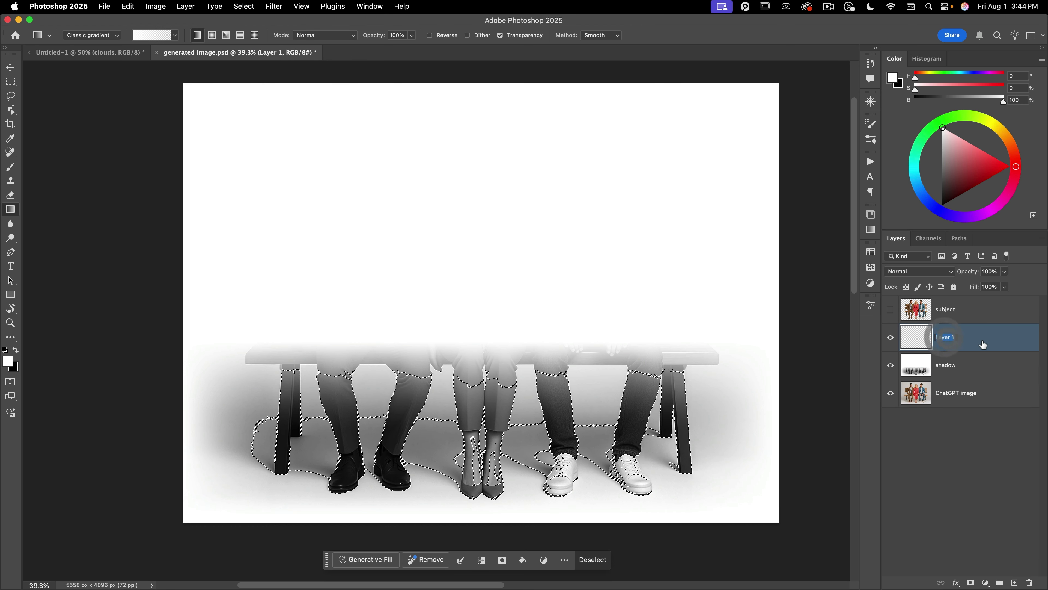
{"action": "type", "text": "shadow"}
{"action": "key", "text": "Return"}
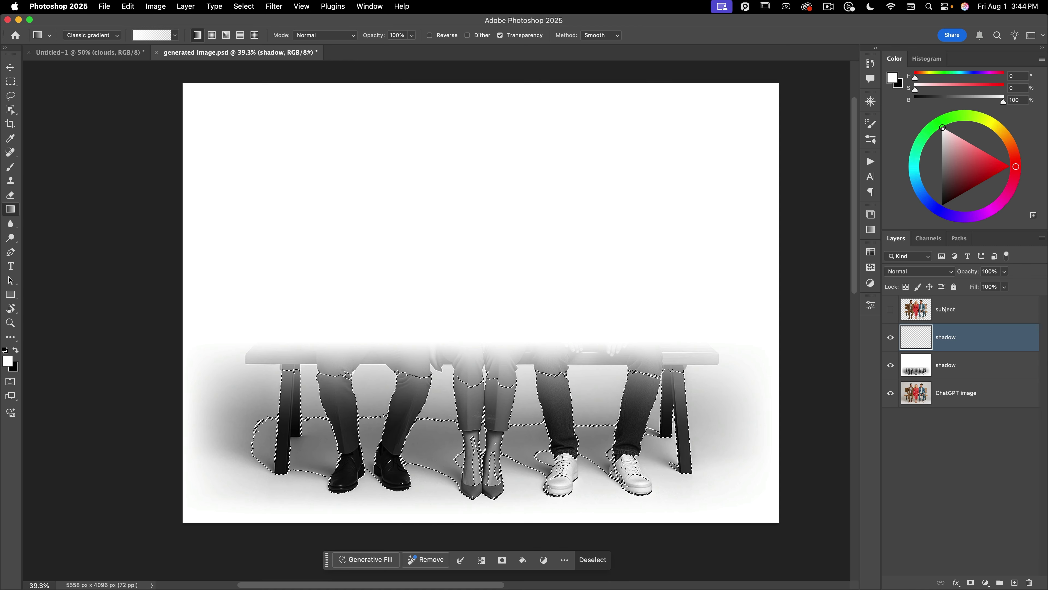
- Fill the selection on the new shadow layer with black as the foreground color, and deselect
{"action": "left_click", "coordinate": [16, 351]}
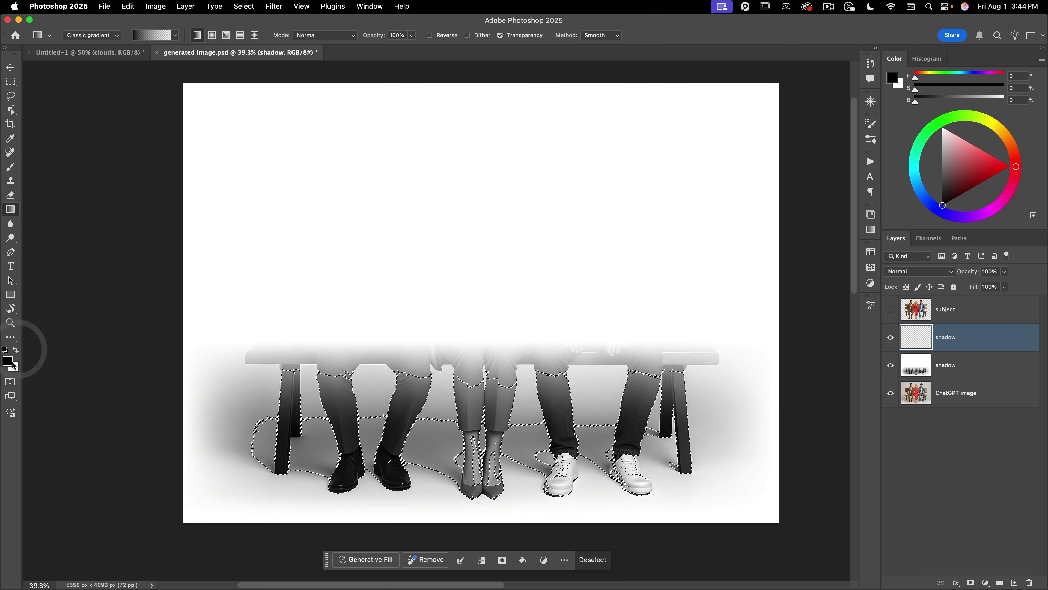
{"action": "key", "text": "f"}
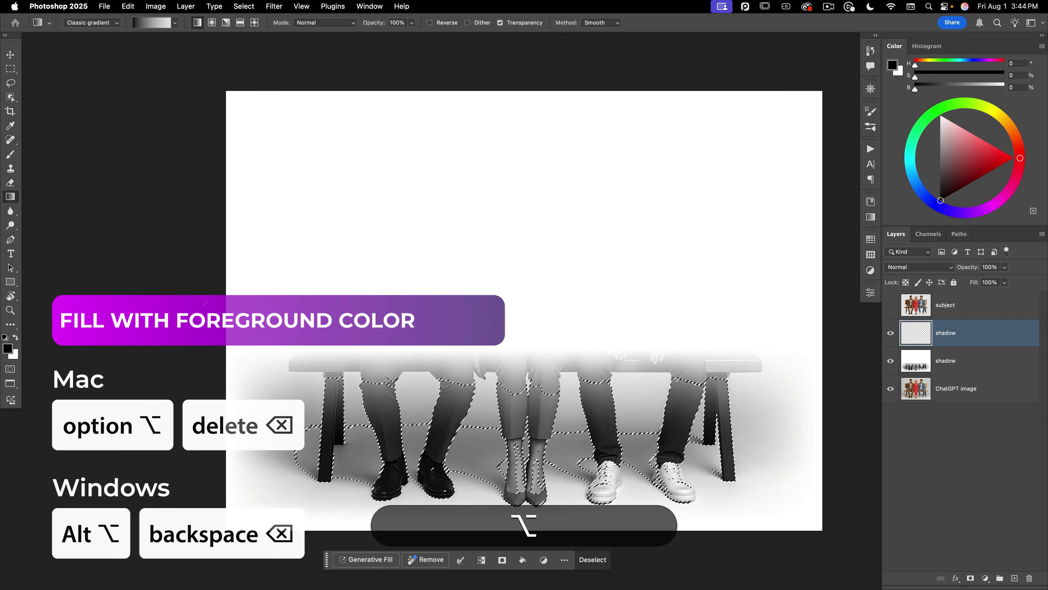
{"action": "key", "text": "alt+BackSpace"}
{"action": "key", "text": "f"}
{"action": "key", "text": "f"}
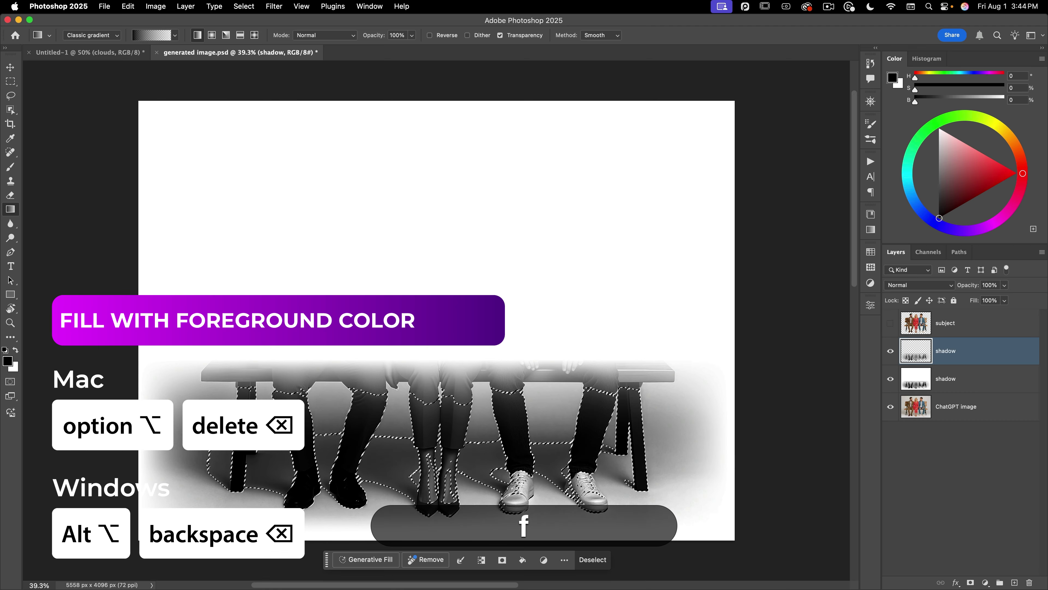
{"action": "key", "text": "space"}
{"action": "left_click_drag", "start_coordinate": [324, 334], "coordinate": [404, 294]}
{"action": "key", "text": "super+d"}
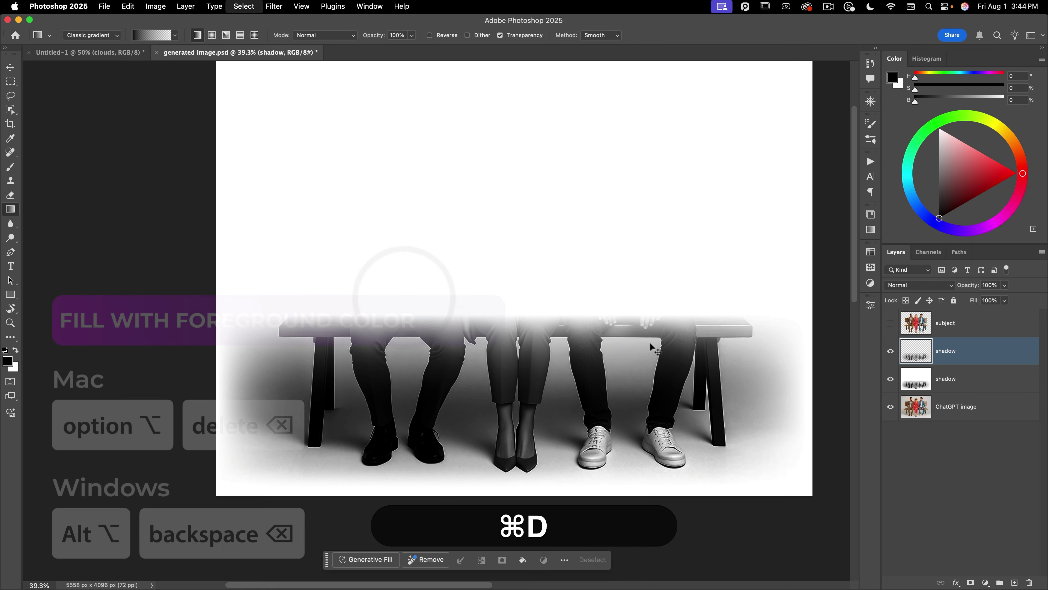
- Hide the grayscale shadow and ChatGPT image layers, and show the subject layer over the extracted shadow
{"action": "key", "text": "v"}
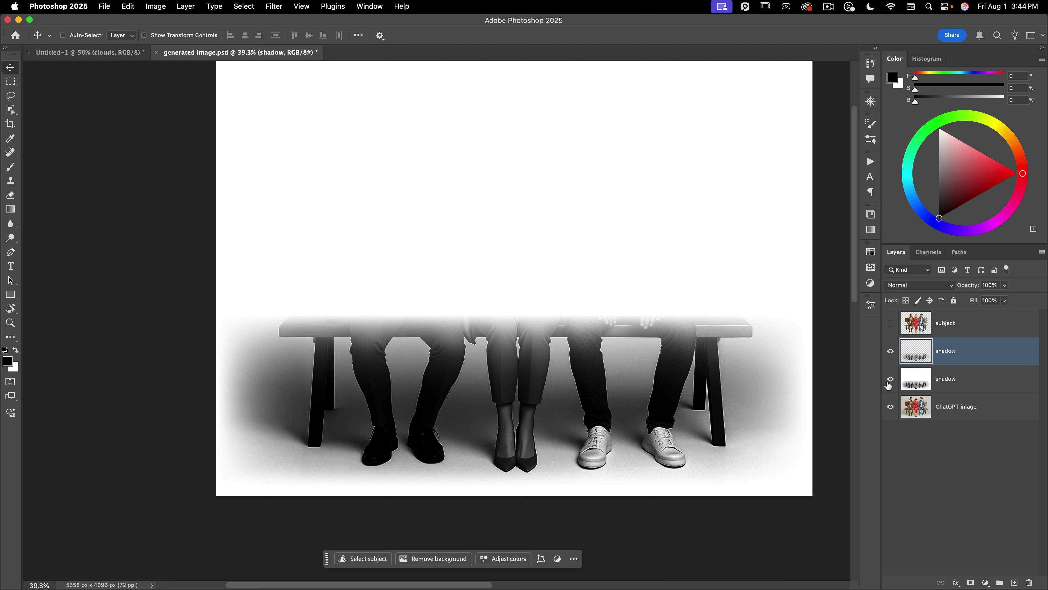
{"action": "left_click_drag", "start_coordinate": [890, 378], "coordinate": [890, 407]}
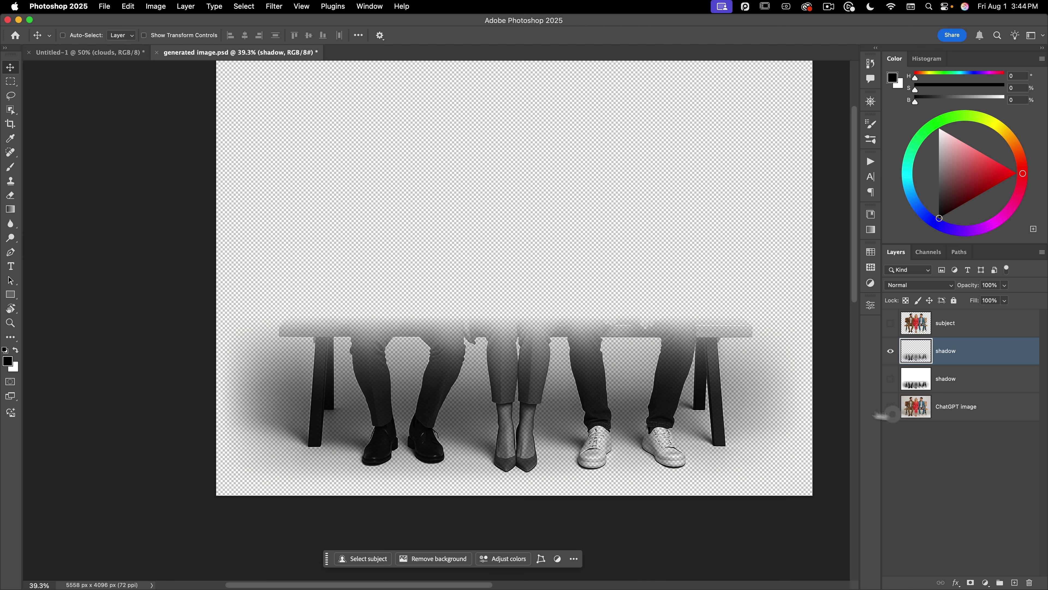
{"action": "left_click", "coordinate": [890, 323]}
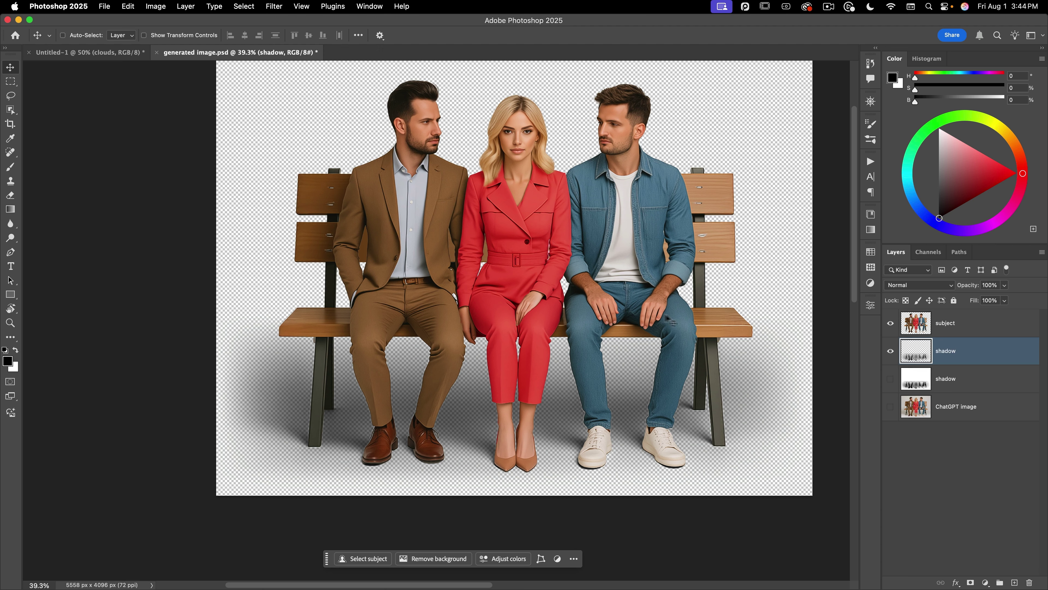
- Float the generated image.psd window and copy its subject and extracted shadow layers together into the Untitled-1 poster
{"action": "left_click_drag", "start_coordinate": [243, 52], "coordinate": [162, 101]}
{"action": "left_click", "coordinate": [946, 332], "text": "shift"}
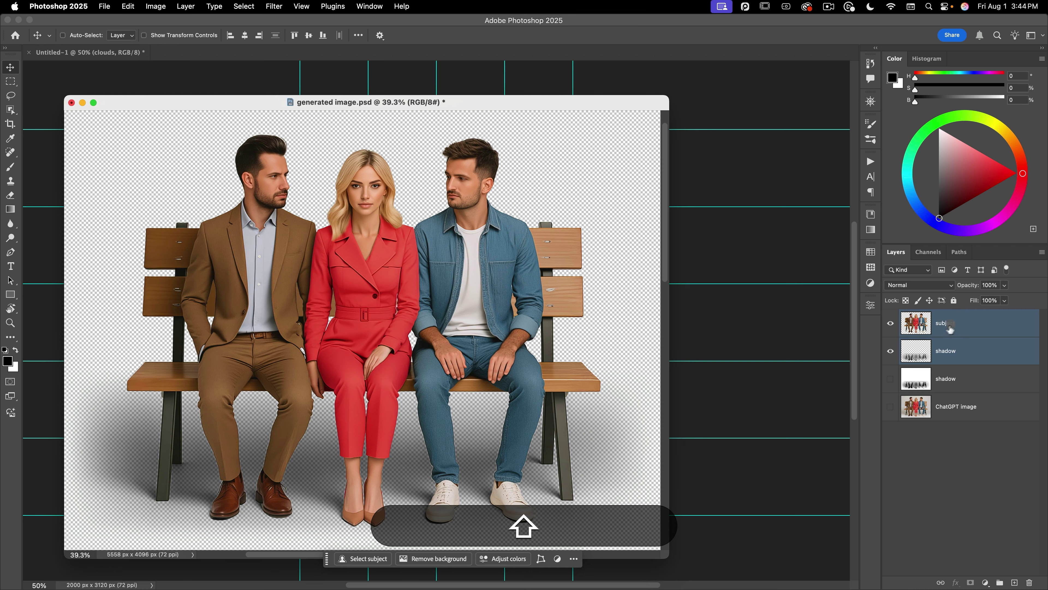
{"action": "left_click_drag", "start_coordinate": [919, 323], "coordinate": [720, 316]}
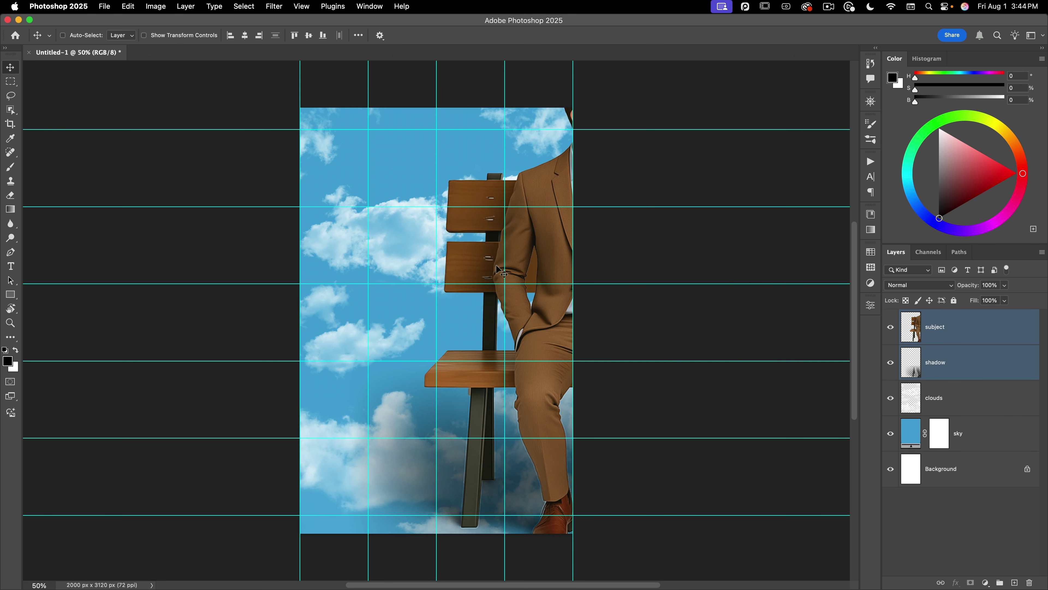
- Free-transform the subject and shadow layers together, scaling them proportionally to 54%
{"action": "key", "text": "super+t"}
{"action": "key", "text": "super+t"}
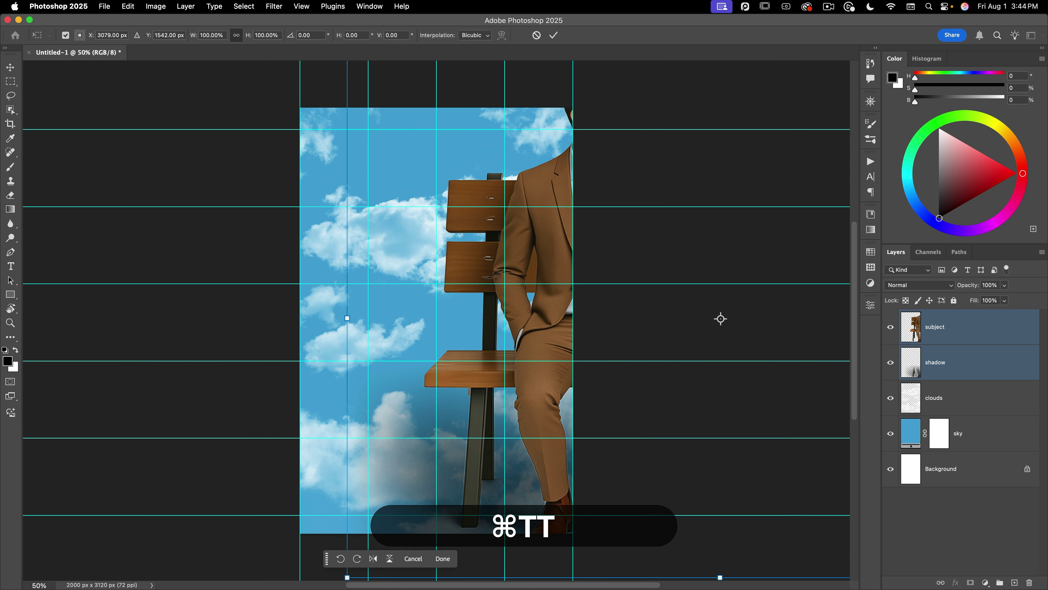
{"action": "left_click", "coordinate": [265, 35]}
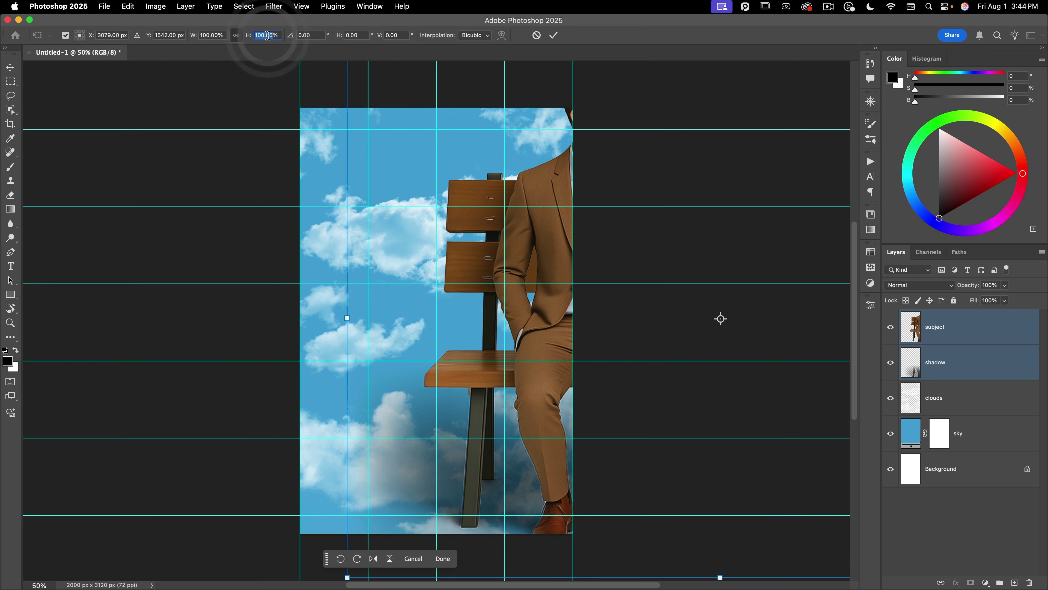
{"action": "type", "text": "54"}
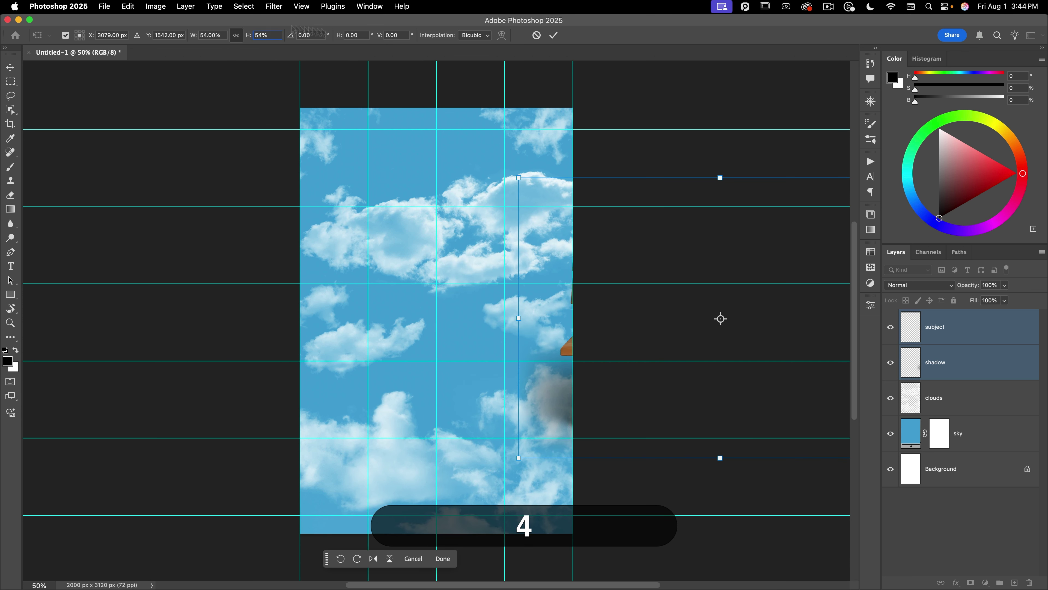
- Move the scaled subject and shadow onto the poster, centering the woman on the middle vertical guide and the base on the lowest horizontal guide
{"action": "left_click_drag", "start_coordinate": [680, 240], "coordinate": [450, 308]}
{"action": "key", "text": "Right"}
{"action": "key", "text": "Right"}
{"action": "key", "text": "Right"}
{"action": "key", "text": "Right"}
{"action": "key", "text": "Right"}
{"action": "key", "text": "Right"}
{"action": "key", "text": "Right"}
{"action": "key", "text": "Right"}
{"action": "key", "text": "Right"}
{"action": "key", "text": "Right"}
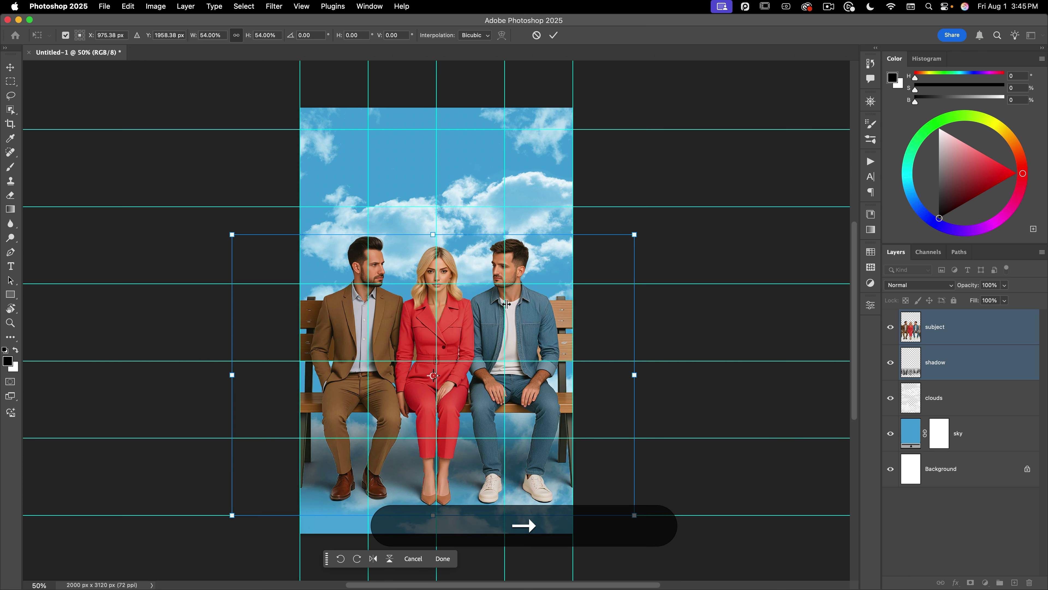
{"action": "key", "text": "Up"}
{"action": "key", "text": "Up"}
{"action": "key", "text": "Up"}
{"action": "key", "text": "Down"}
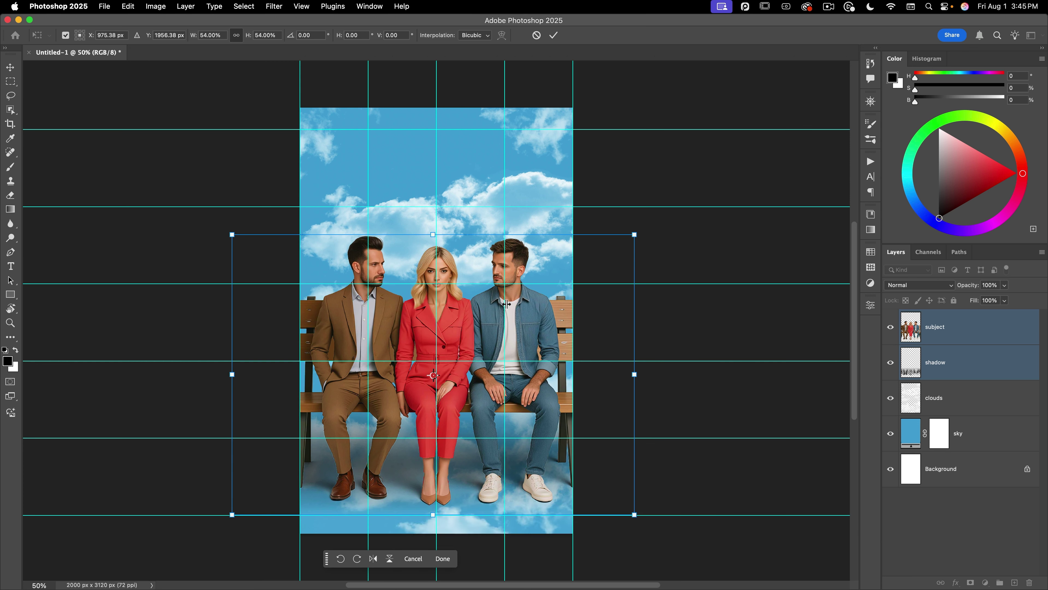
{"action": "key", "text": "Left"}
{"action": "key", "text": "Left"}
{"action": "key", "text": "Left"}
{"action": "key", "text": "Right"}
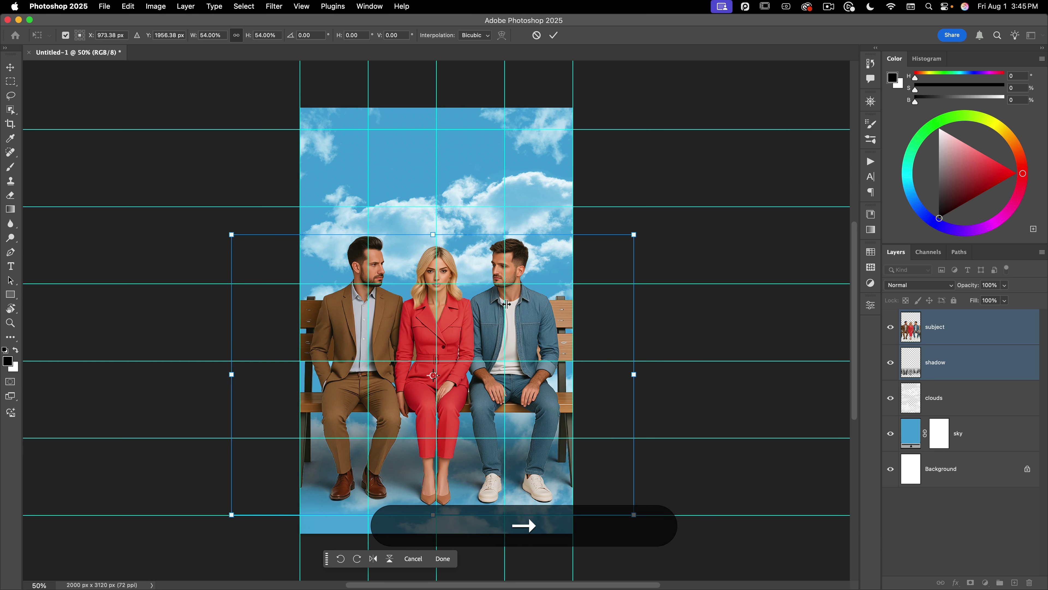
{"action": "key", "text": "Return"}
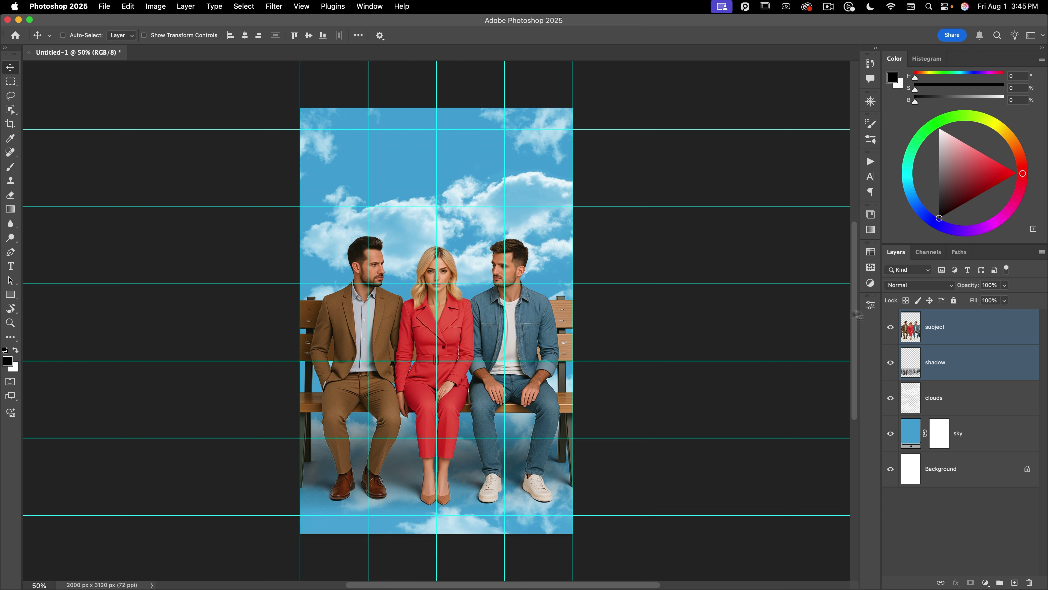
- Duplicate the subject layer directly beneath the original and name the duplicate "copy"
{"action": "left_click", "coordinate": [917, 334]}
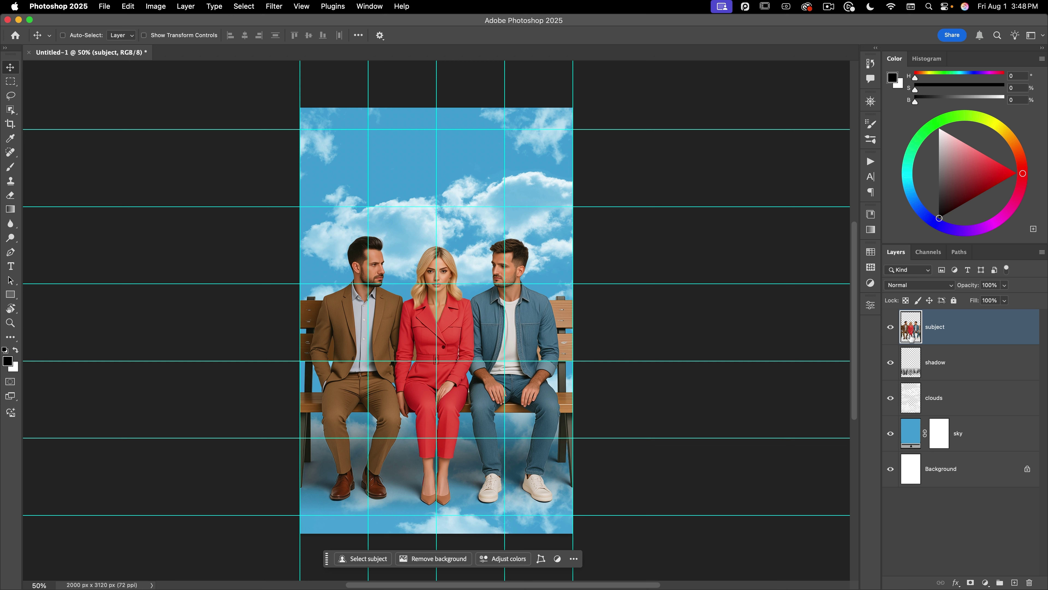
{"action": "left_click_drag", "start_coordinate": [911, 339], "coordinate": [910, 346]}
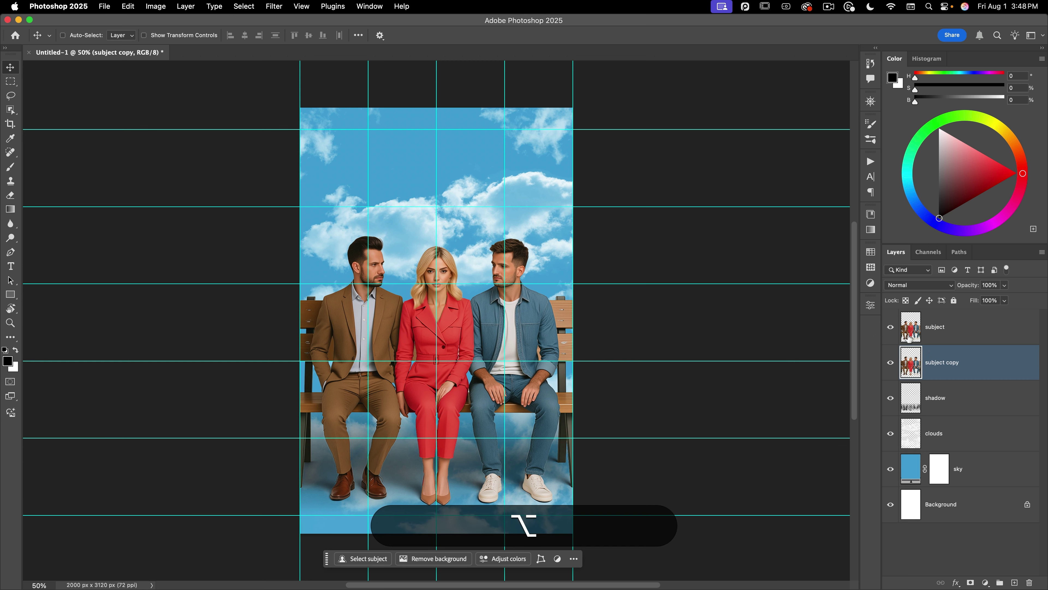
{"action": "double_click", "coordinate": [942, 362]}
{"action": "type", "text": "c"}
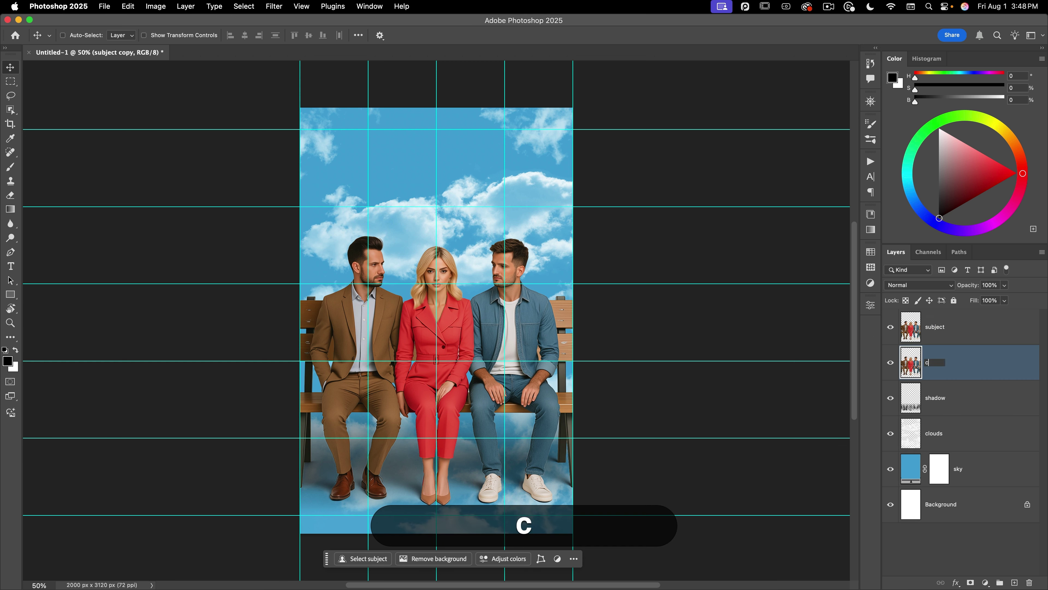
{"action": "type", "text": "opy"}
{"action": "key", "text": "Return"}
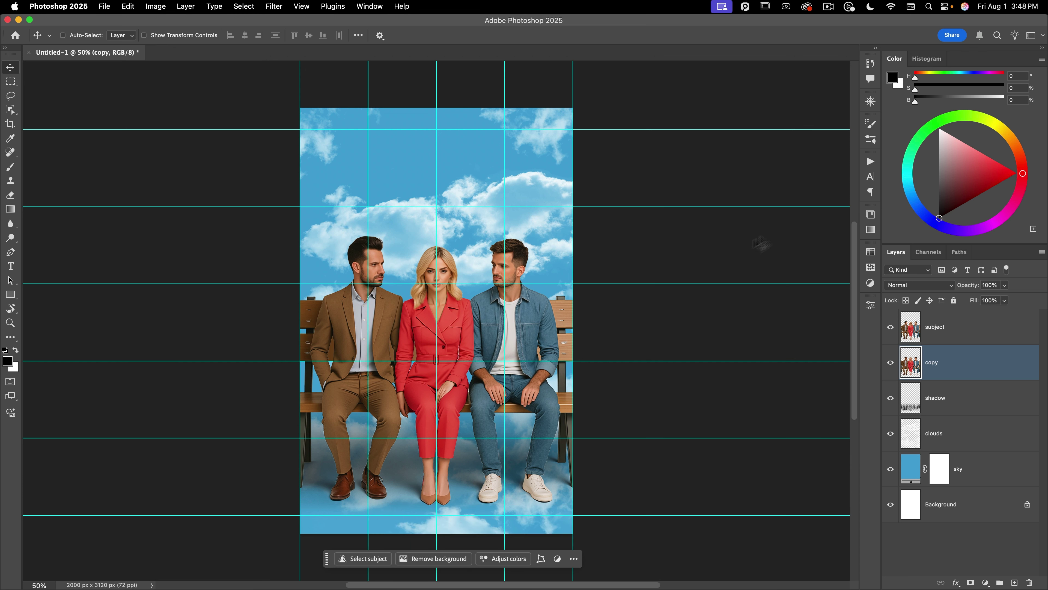
- Scale the copy layer to 76% around a reference point placed where the center guide crosses the second horizontal guide from the poster's upper edge
{"action": "key", "text": "super+t"}
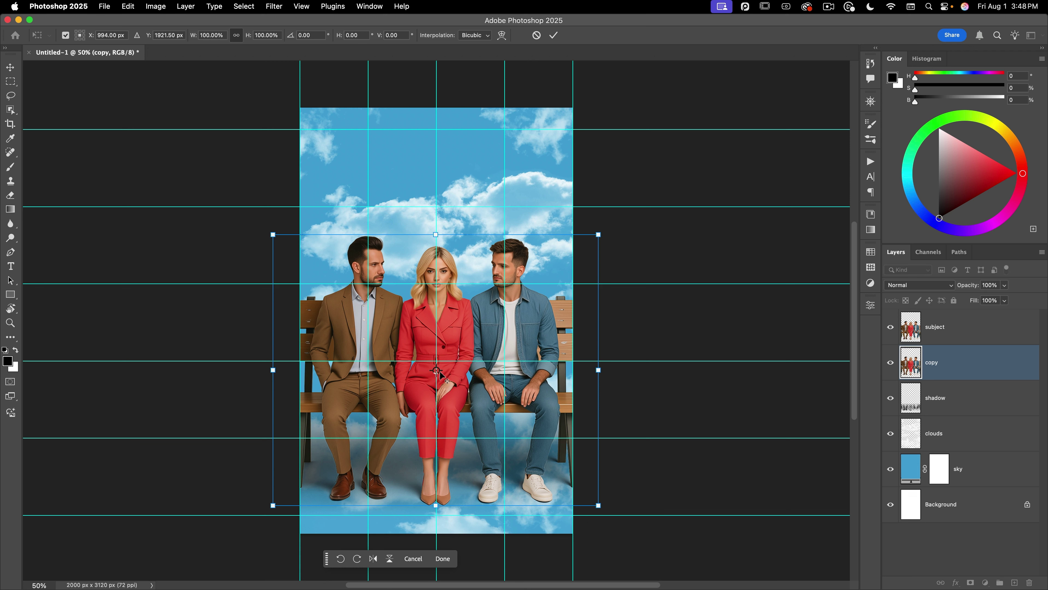
{"action": "left_click_drag", "start_coordinate": [437, 372], "coordinate": [437, 207]}
{"action": "left_click", "coordinate": [267, 35]}
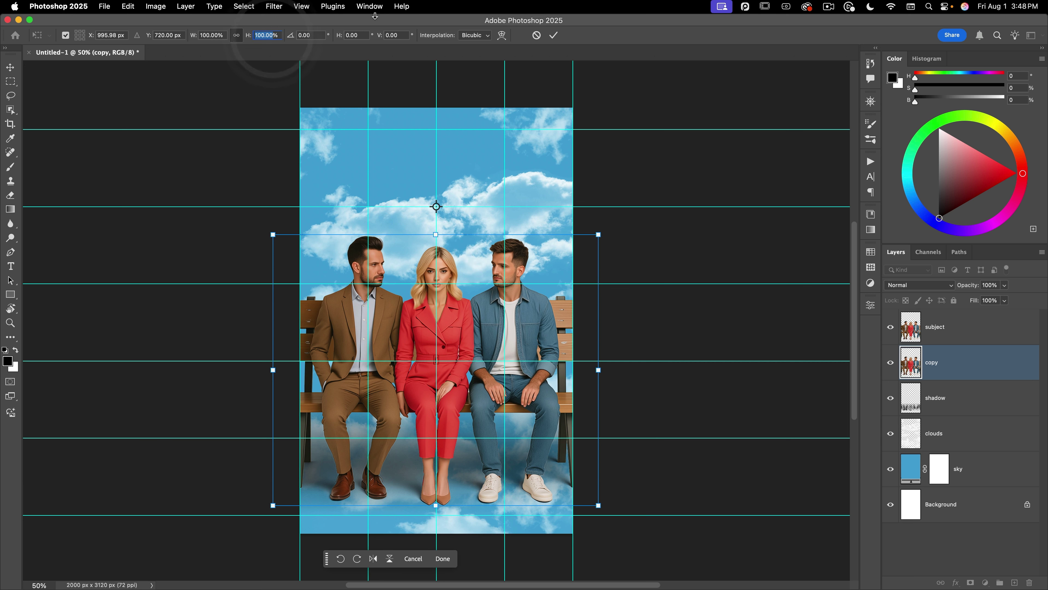
{"action": "type", "text": "76"}
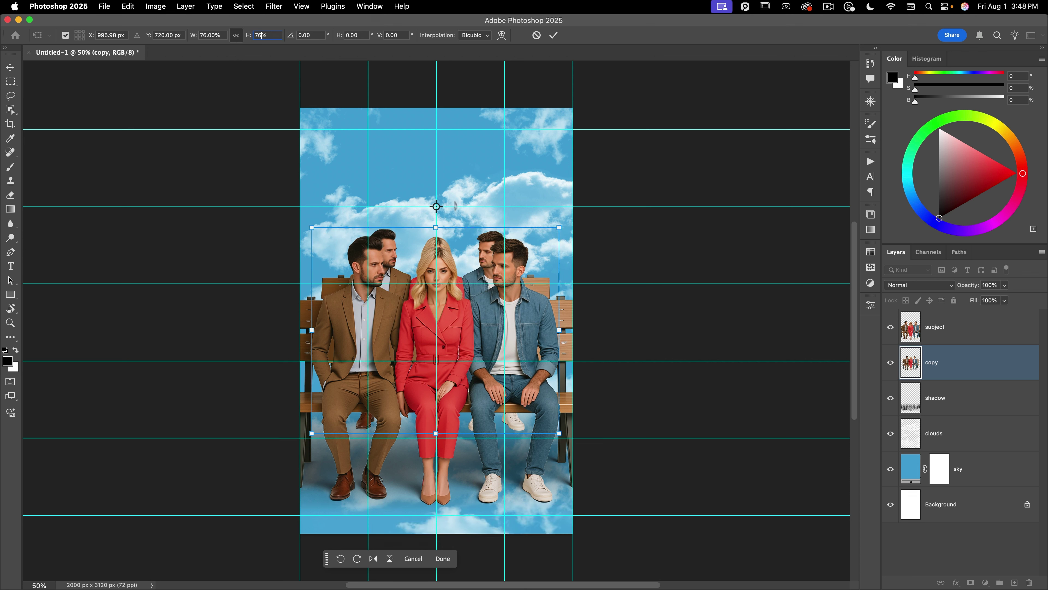
{"action": "left_click", "coordinate": [554, 35]}
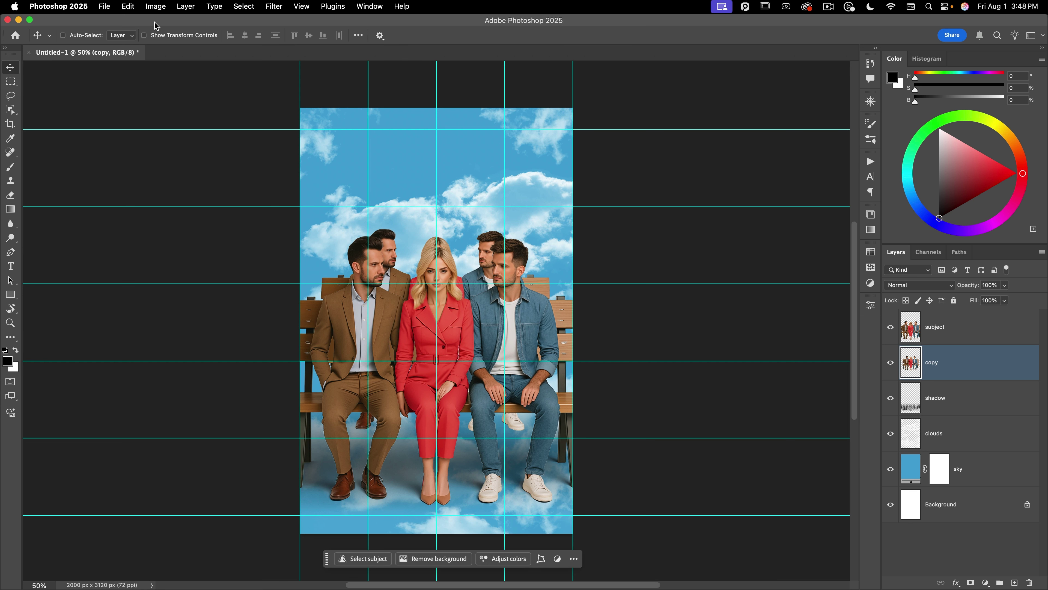
- Repeat the transform on successive duplicates to add eight progressively smaller copies receding toward the guide intersection
{"action": "key", "text": "shift"}
{"action": "key", "text": "alt"}
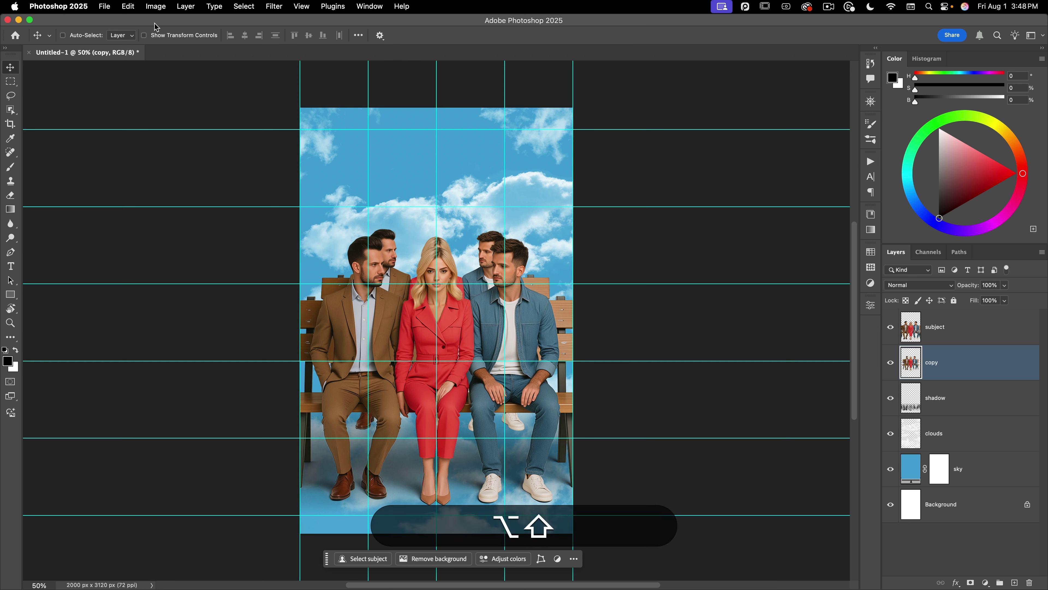
{"action": "key", "text": "alt+shift+super+t"}
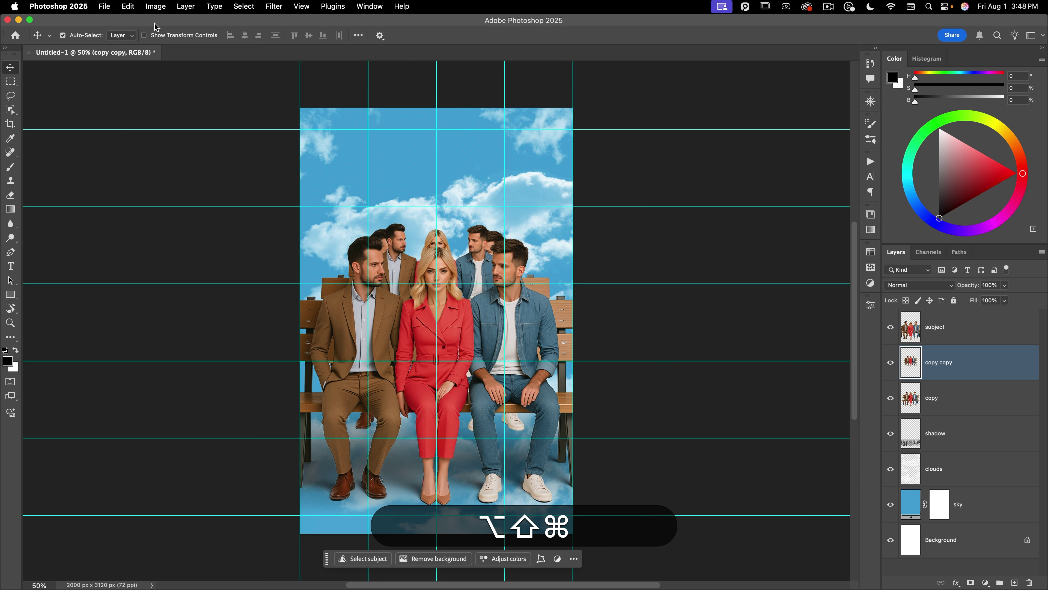
{"action": "key", "text": "alt+shift+super+t"}
{"action": "key", "text": "alt+shift+super+t"}
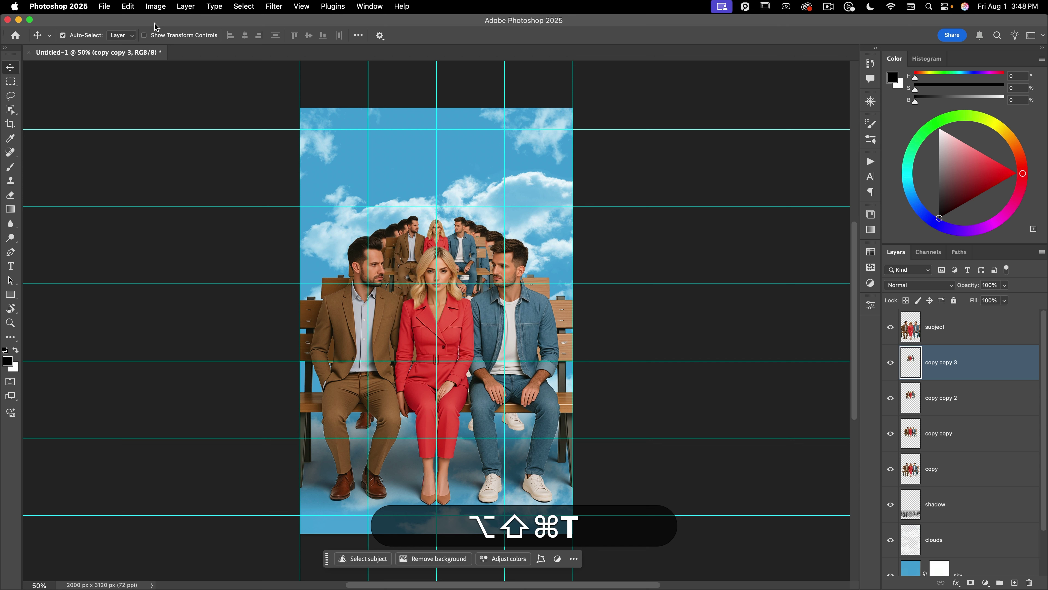
{"action": "key", "text": "alt+shift+super+t"}
{"action": "key", "text": "alt+shift+super+t"}
{"action": "key", "text": "alt+shift+super+t"}
{"action": "key", "text": "alt+shift+super+t"}
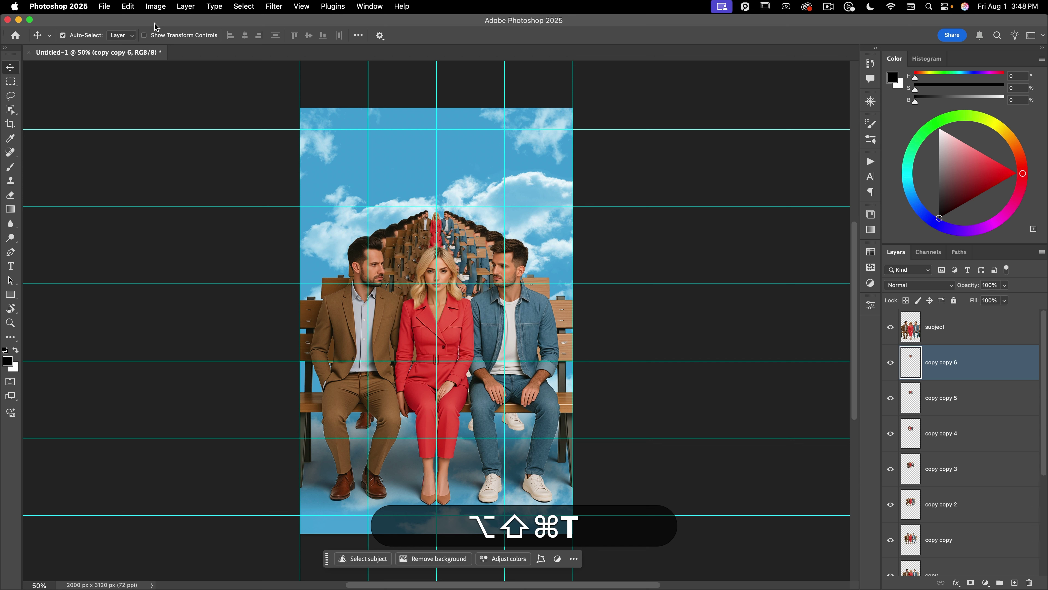
{"action": "key", "text": "alt+shift+super+t"}
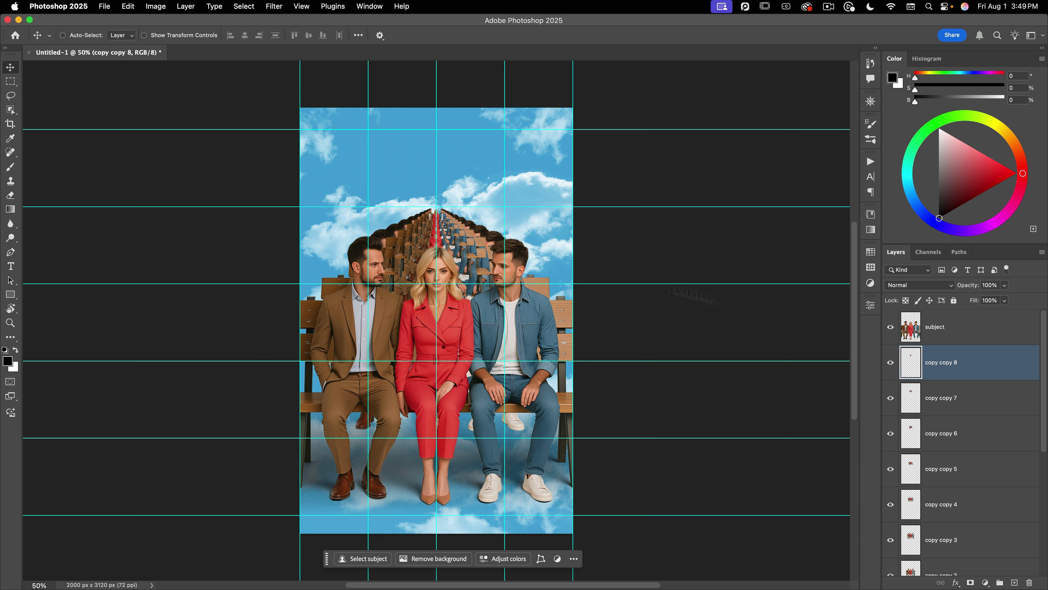
- Select all the copy layers and reverse their stacking order so the smaller rows sit behind the larger ones
{"action": "scroll", "coordinate": [925, 377], "scroll_direction": "down", "scroll_amount": 5}
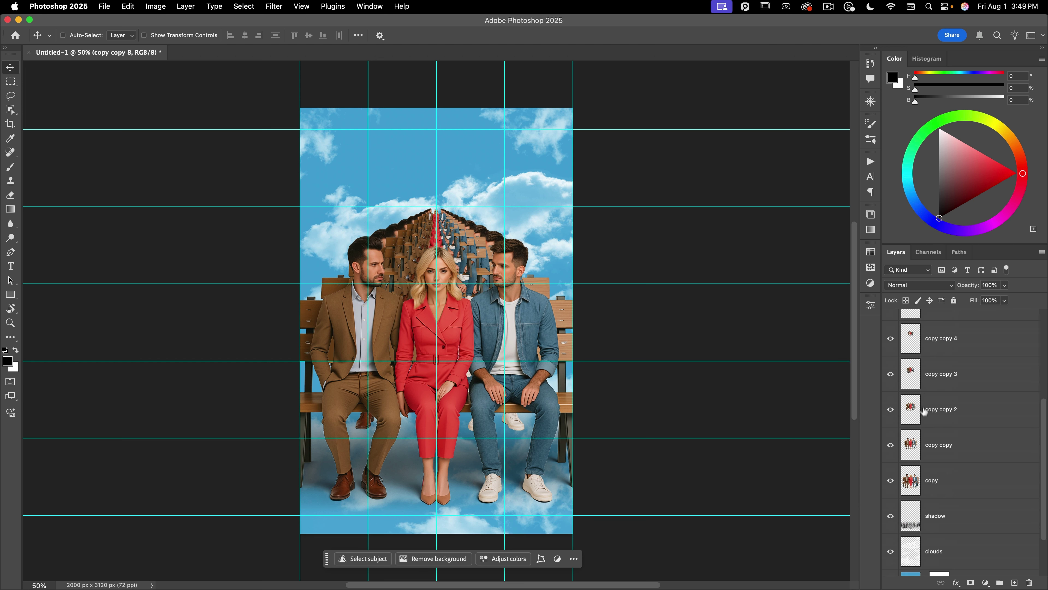
{"action": "left_click", "coordinate": [932, 492], "text": "shift"}
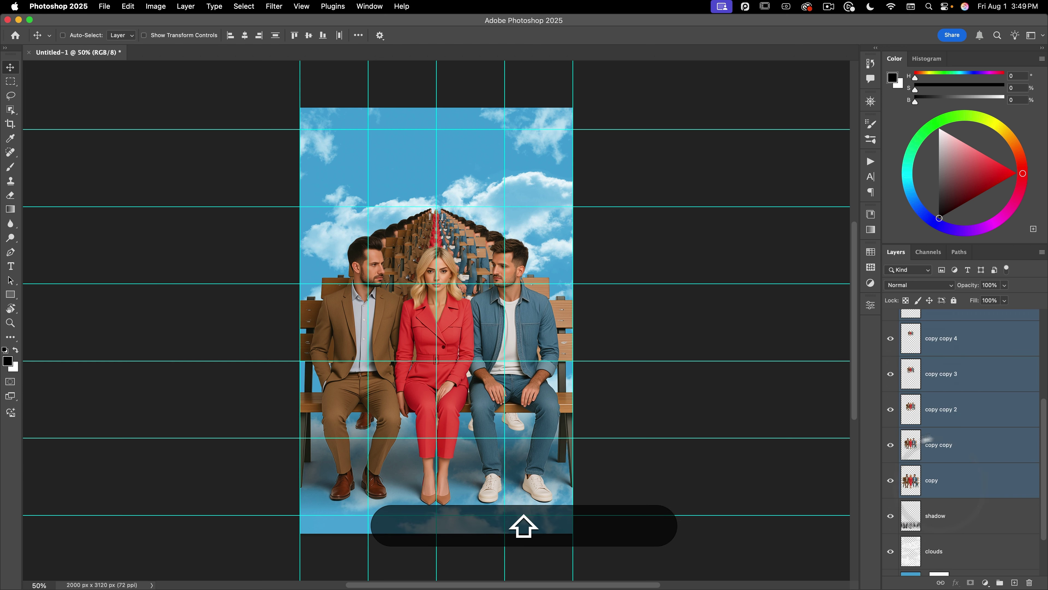
{"action": "left_click_drag", "start_coordinate": [920, 495], "coordinate": [879, 455]}
{"action": "left_click", "coordinate": [185, 6]}
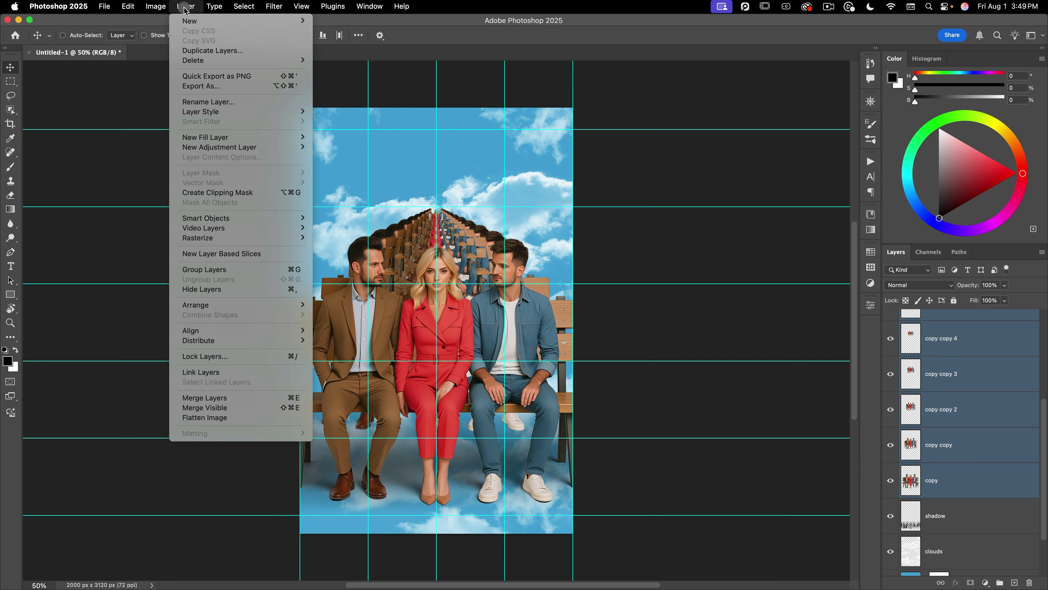
{"action": "mouse_move", "coordinate": [210, 307]}
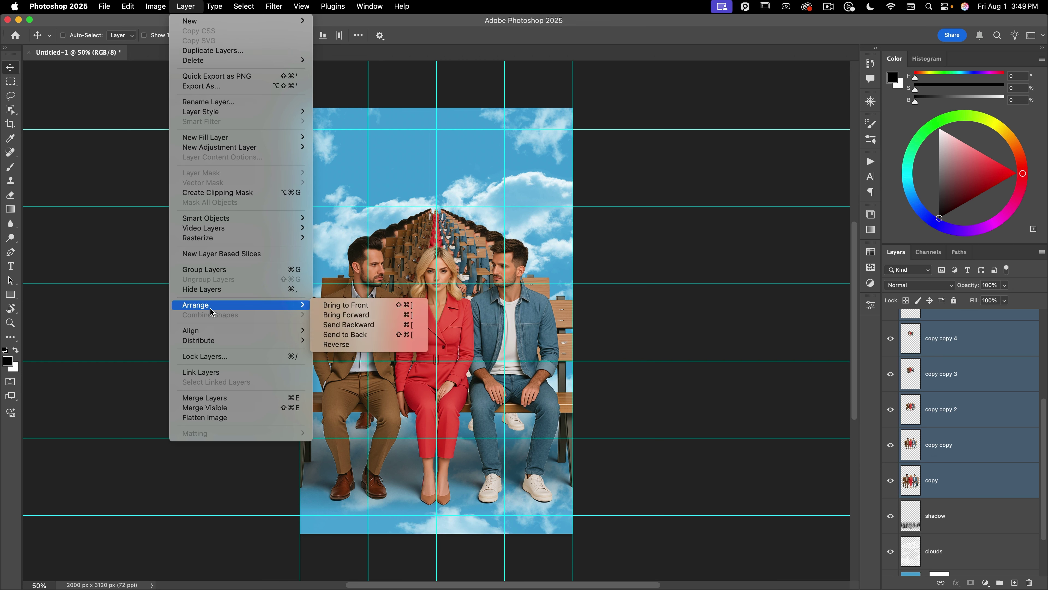
{"action": "left_click", "coordinate": [351, 345]}
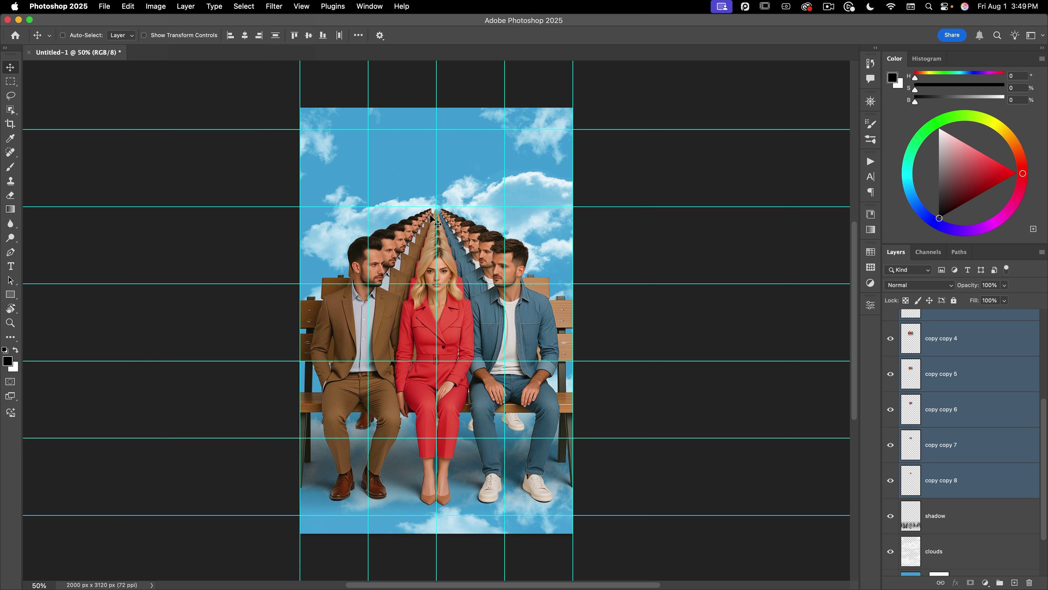
- Apply Curves to the subject layer for more contrast, with the black point at input 18, highlights about 182 to 197 and shadows about 99 to 83
{"action": "scroll", "coordinate": [912, 431], "scroll_direction": "down", "scroll_amount": 2}
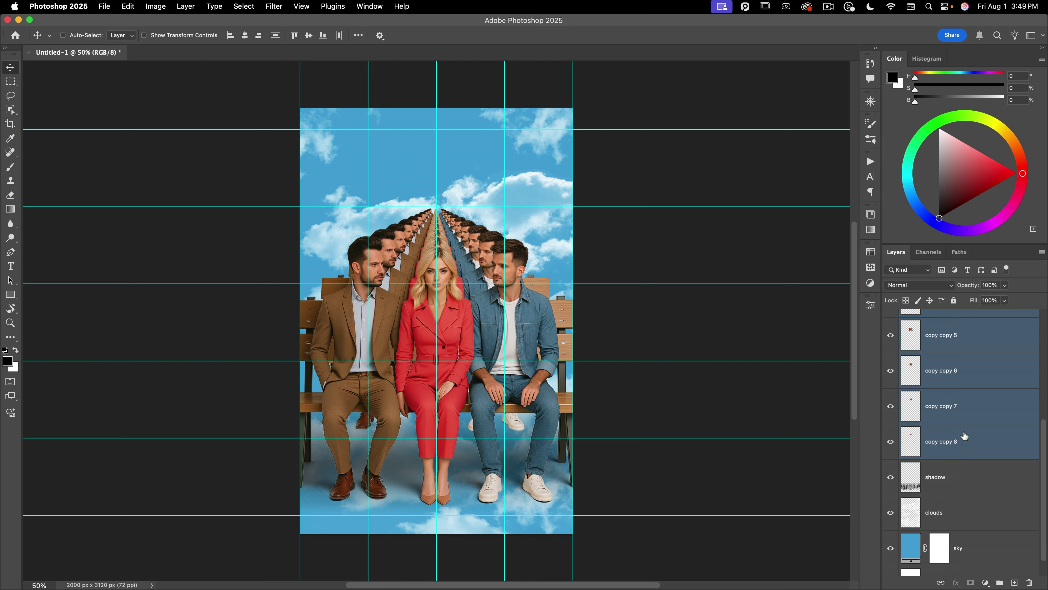
{"action": "scroll", "coordinate": [964, 435], "scroll_direction": "up", "scroll_amount": 8}
{"action": "left_click", "coordinate": [943, 335]}
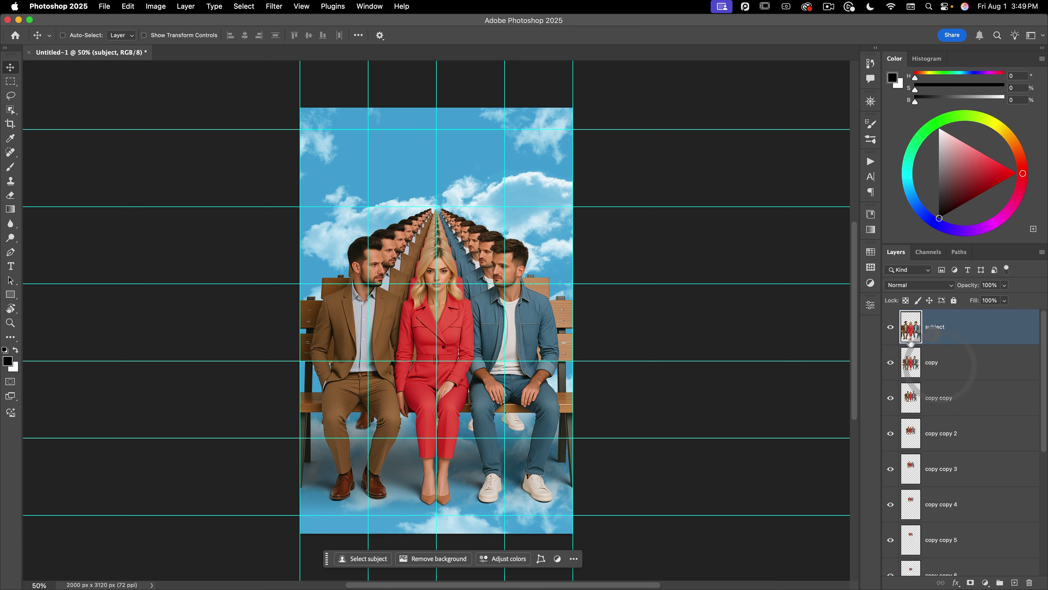
{"action": "left_click", "coordinate": [890, 331]}
{"action": "left_click", "coordinate": [890, 332]}
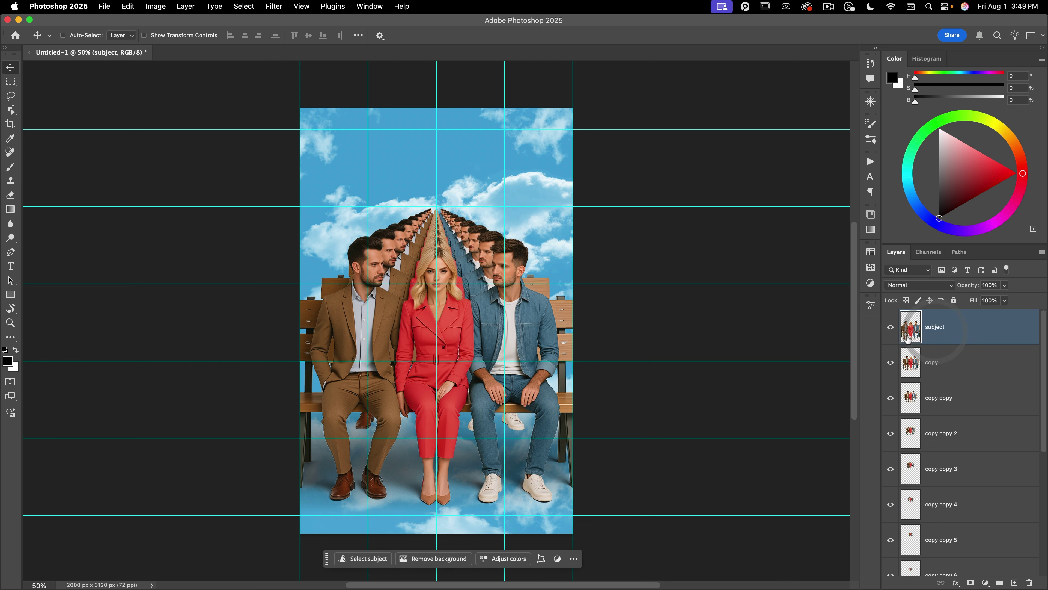
{"action": "key", "text": "super+m"}
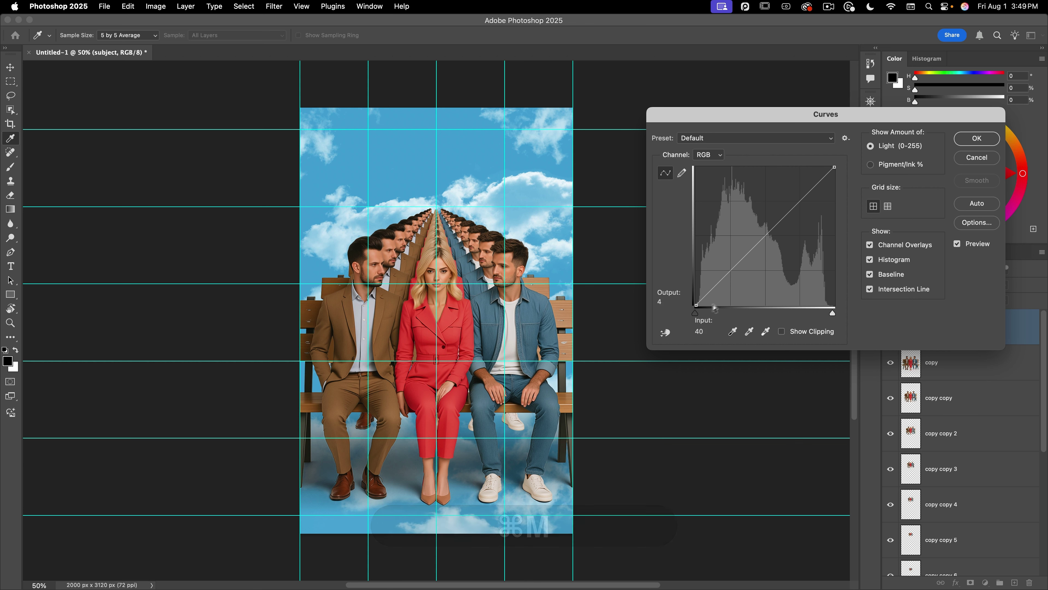
{"action": "left_click_drag", "start_coordinate": [695, 313], "coordinate": [705, 315]}
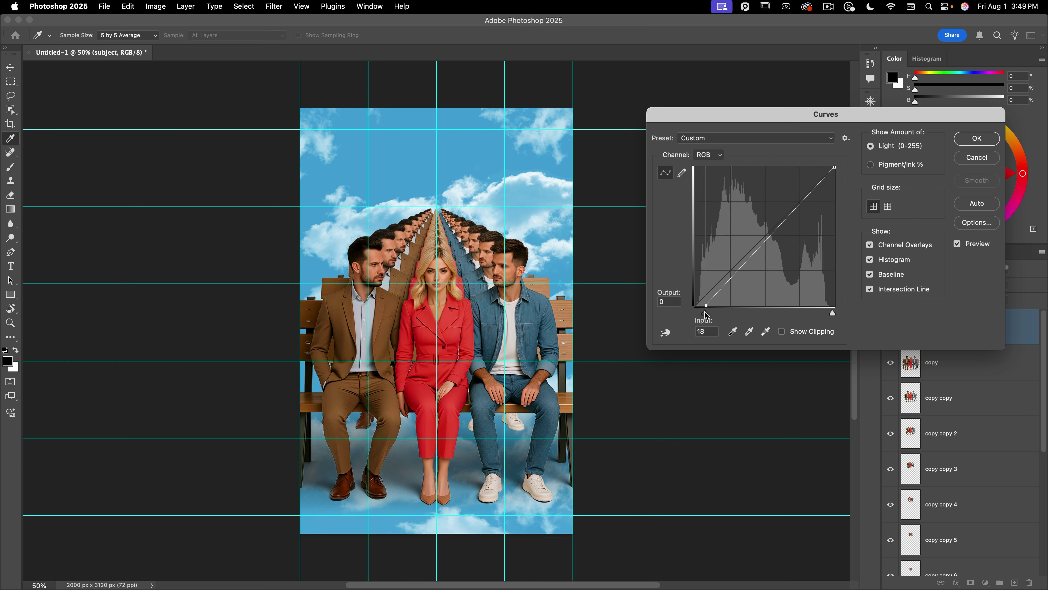
{"action": "left_click_drag", "start_coordinate": [795, 209], "coordinate": [795, 199]}
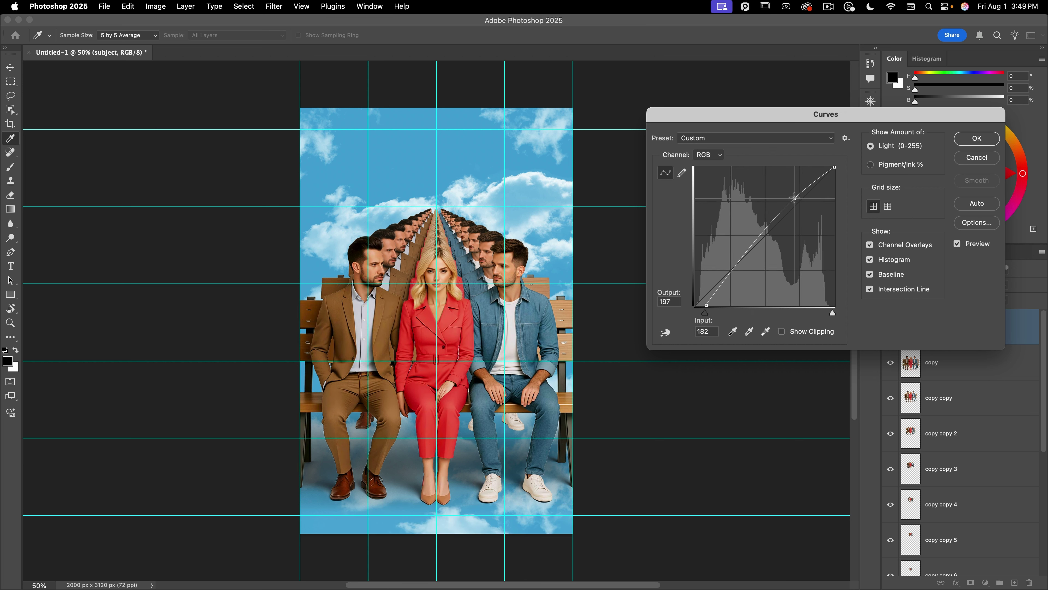
{"action": "left_click_drag", "start_coordinate": [747, 254], "coordinate": [750, 261]}
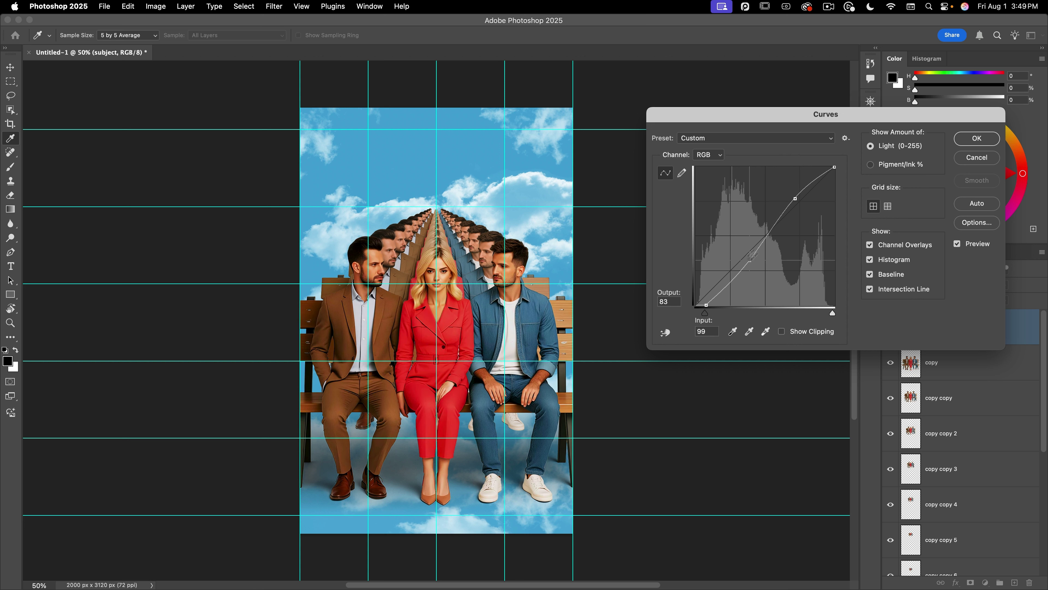
{"action": "left_click", "coordinate": [795, 199]}
{"action": "left_click", "coordinate": [750, 259]}
{"action": "left_click_drag", "start_coordinate": [749, 258], "coordinate": [750, 259]}
{"action": "left_click", "coordinate": [976, 138]}
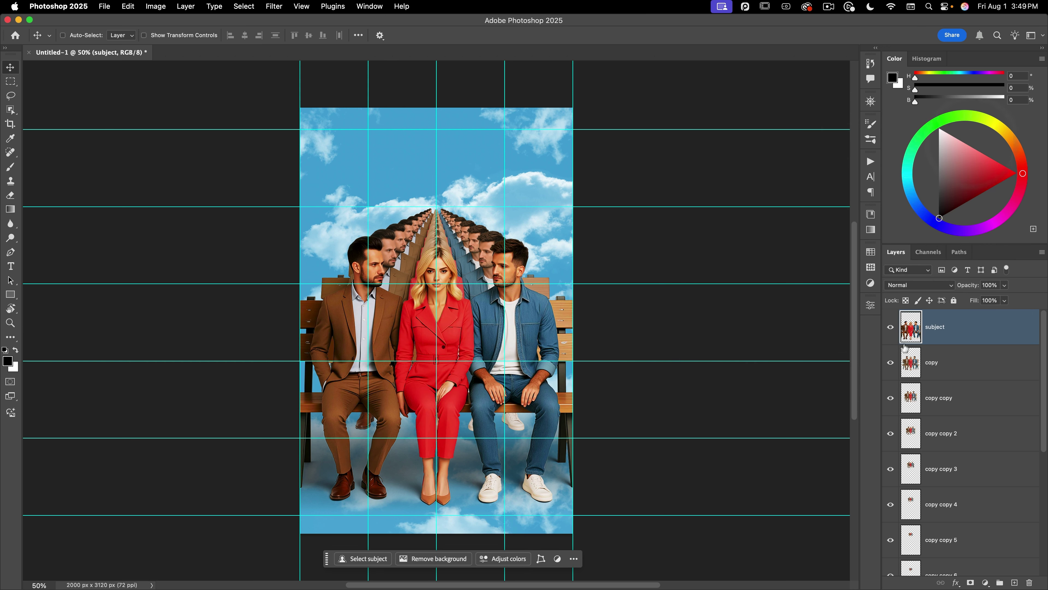
- Apply the previous Curves settings to the copy layer, softened to a black output of 4, shadows at 93 to 83 and highlights at 183 to 194
{"action": "left_click", "coordinate": [890, 362]}
{"action": "left_click", "coordinate": [890, 363]}
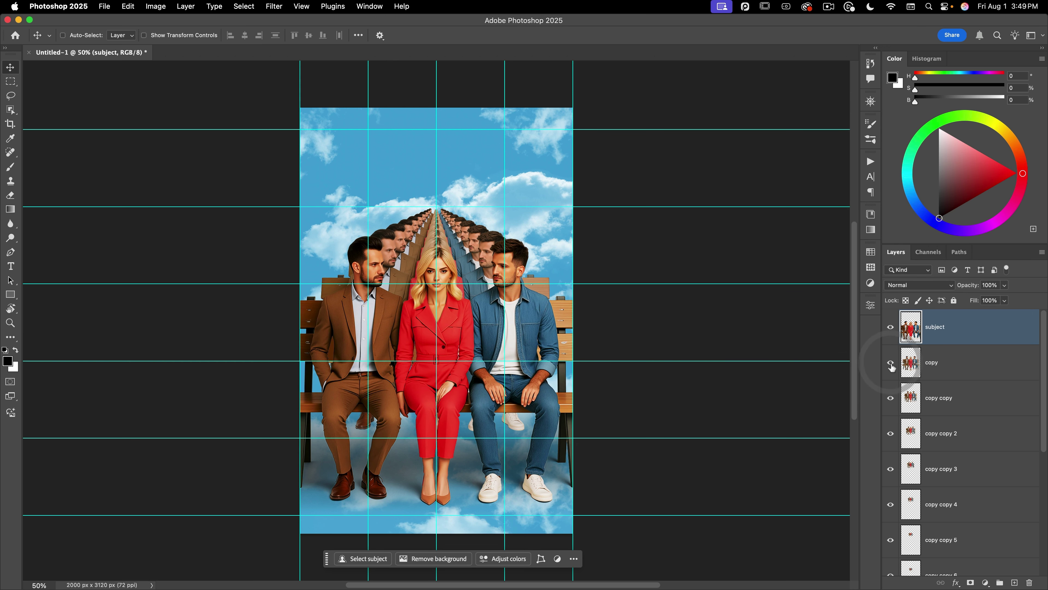
{"action": "left_click", "coordinate": [903, 363]}
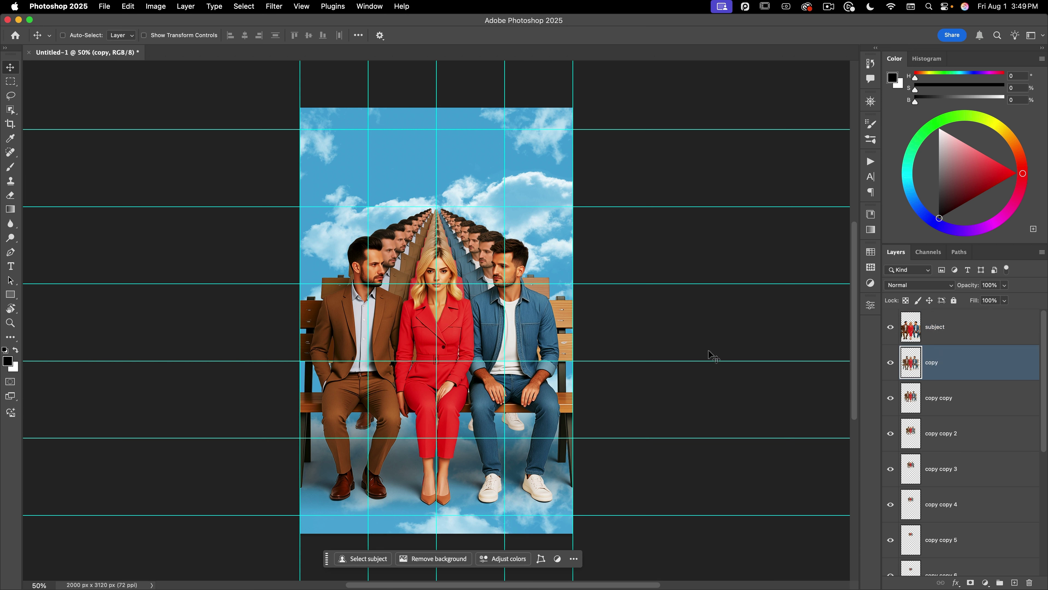
{"action": "key", "text": "super+alt"}
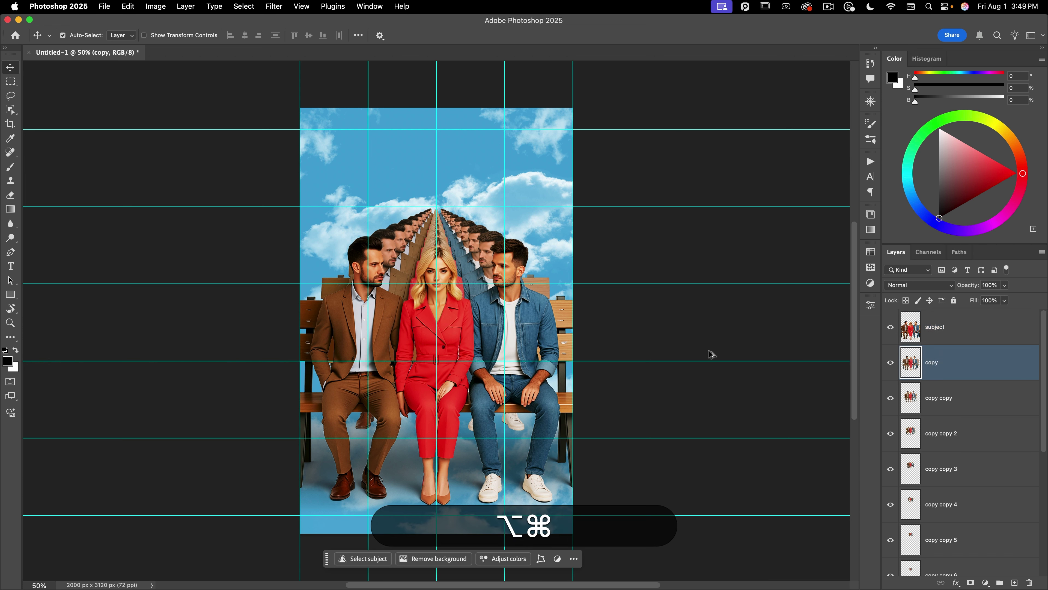
{"action": "key", "text": "super+alt+m"}
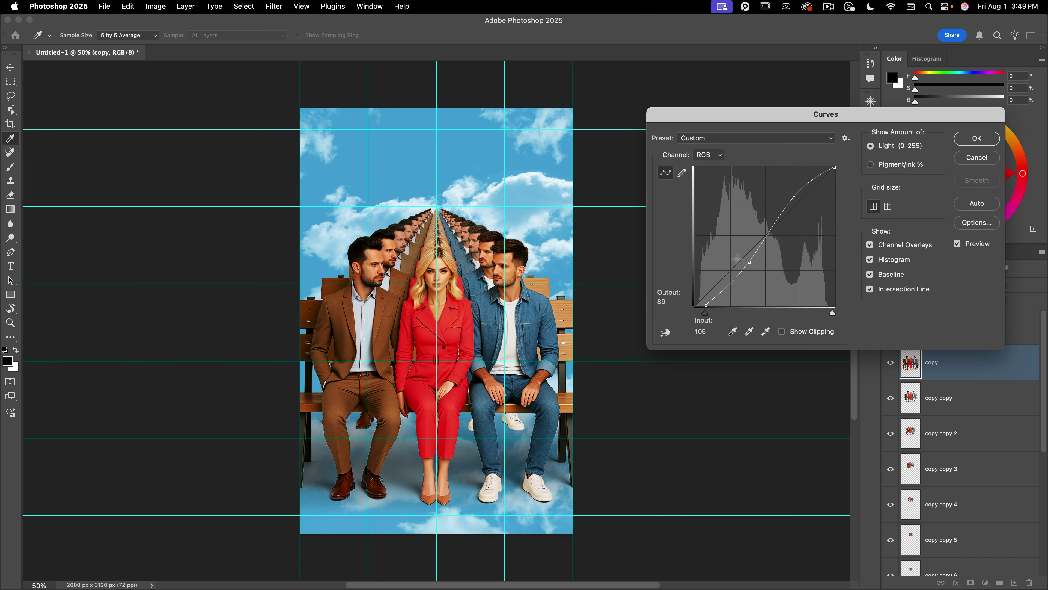
{"action": "left_click_drag", "start_coordinate": [707, 304], "coordinate": [701, 305]}
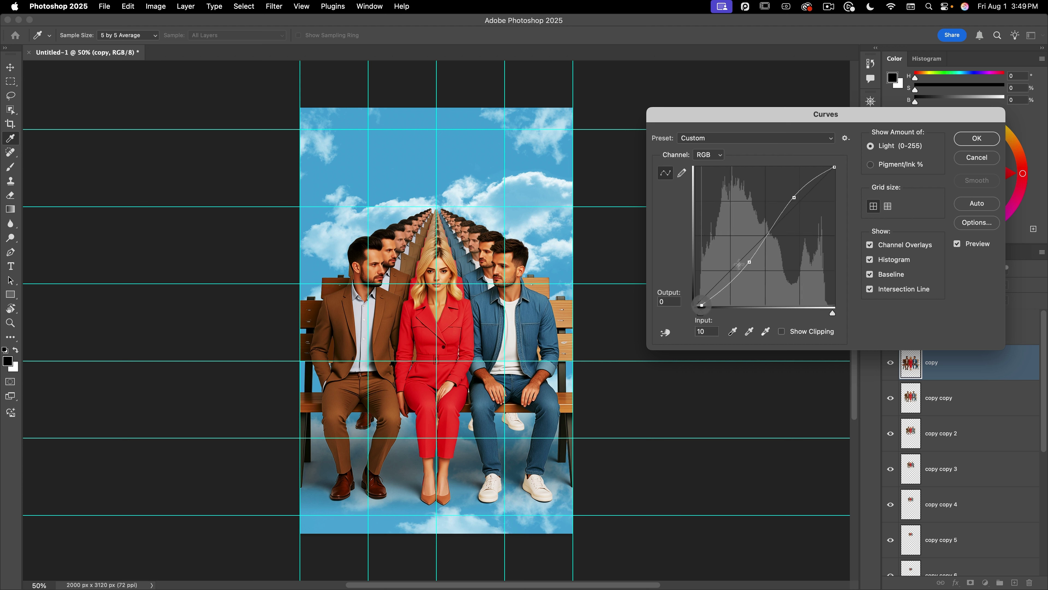
{"action": "left_click_drag", "start_coordinate": [750, 265], "coordinate": [746, 260]}
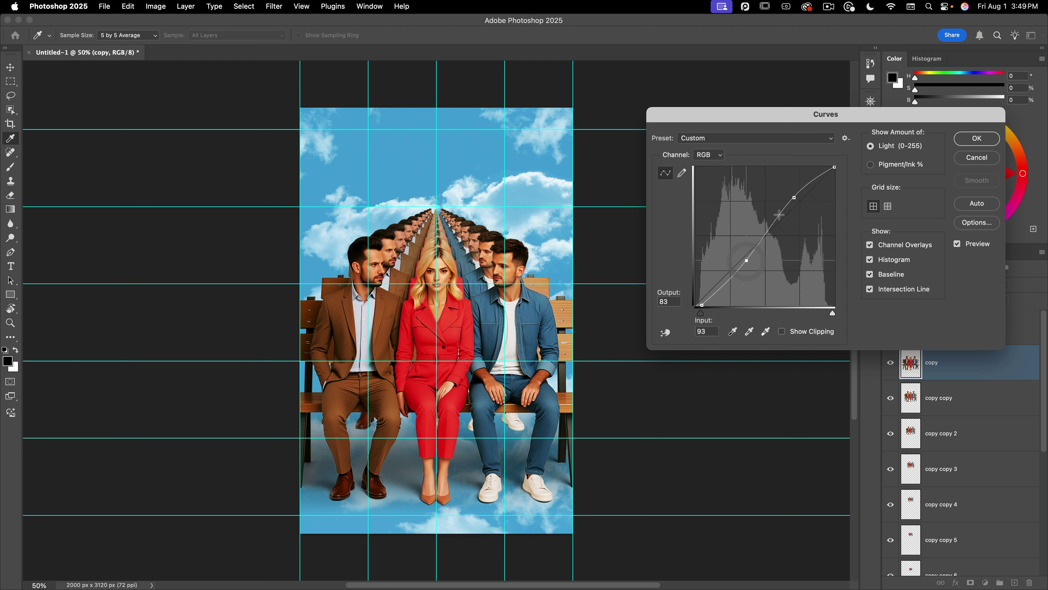
{"action": "left_click_drag", "start_coordinate": [794, 195], "coordinate": [796, 200]}
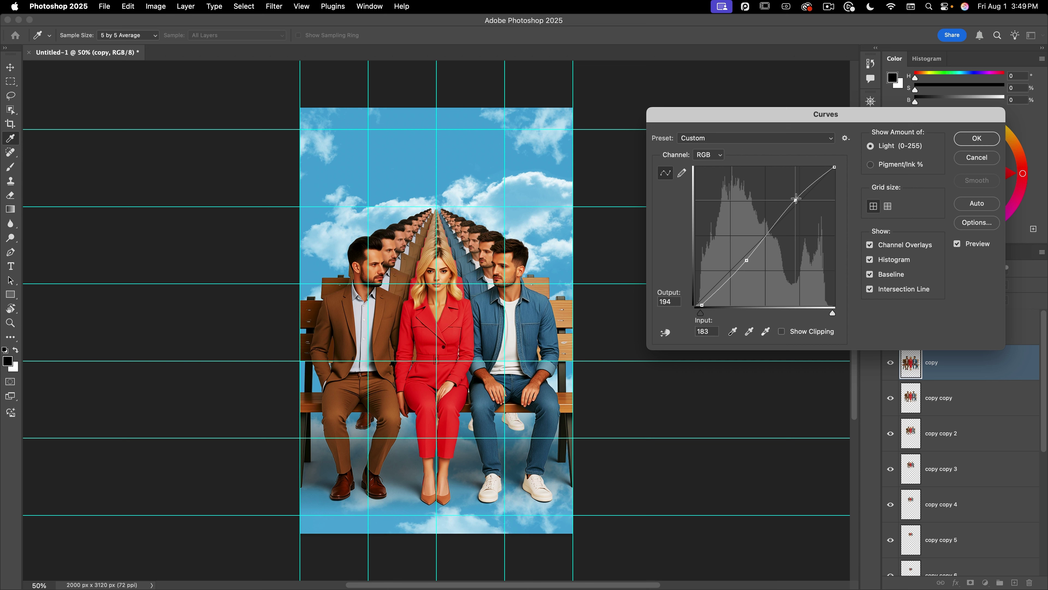
{"action": "left_click_drag", "start_coordinate": [702, 305], "coordinate": [697, 301]}
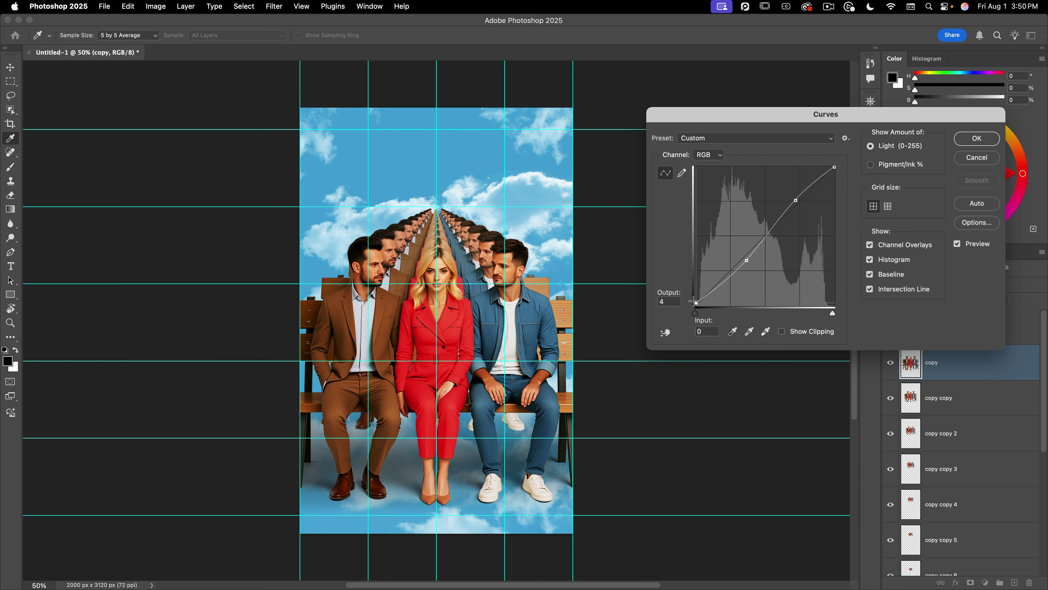
{"action": "left_click", "coordinate": [976, 138]}
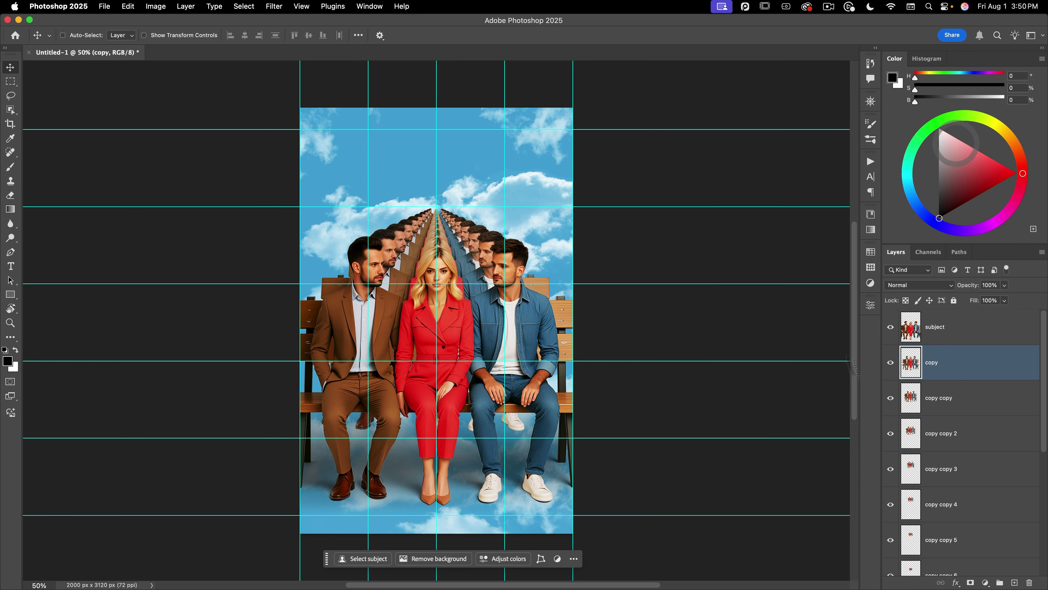
- Apply the last Curves settings to the copy copy layer, with the black output raised to 15 and the shadow point at 88 to 91
{"action": "left_click", "coordinate": [903, 404]}
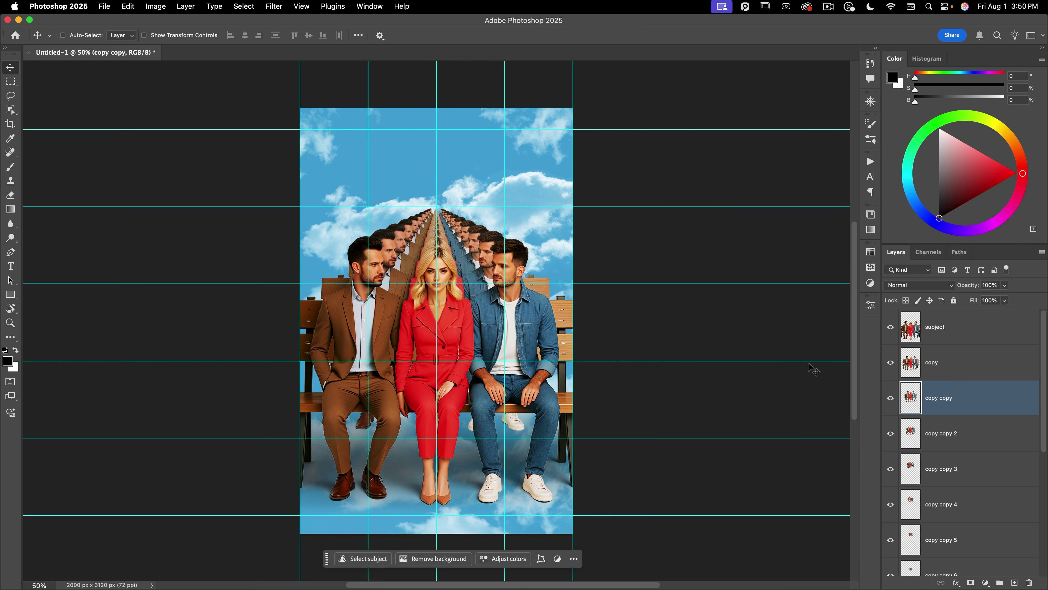
{"action": "key", "text": "super+alt"}
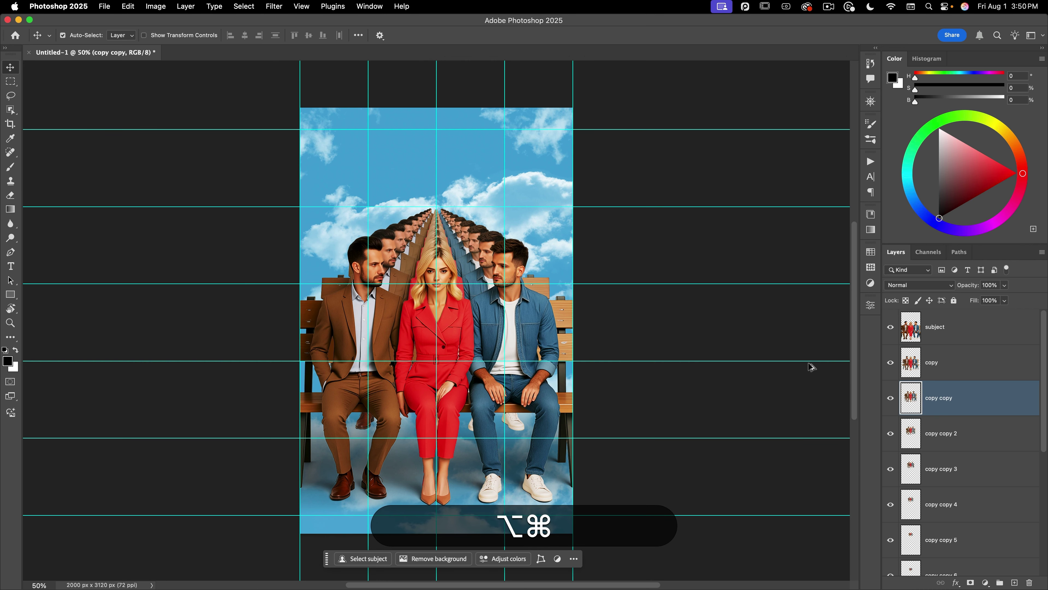
{"action": "key", "text": "super+alt+m"}
{"action": "left_click", "coordinate": [746, 260]}
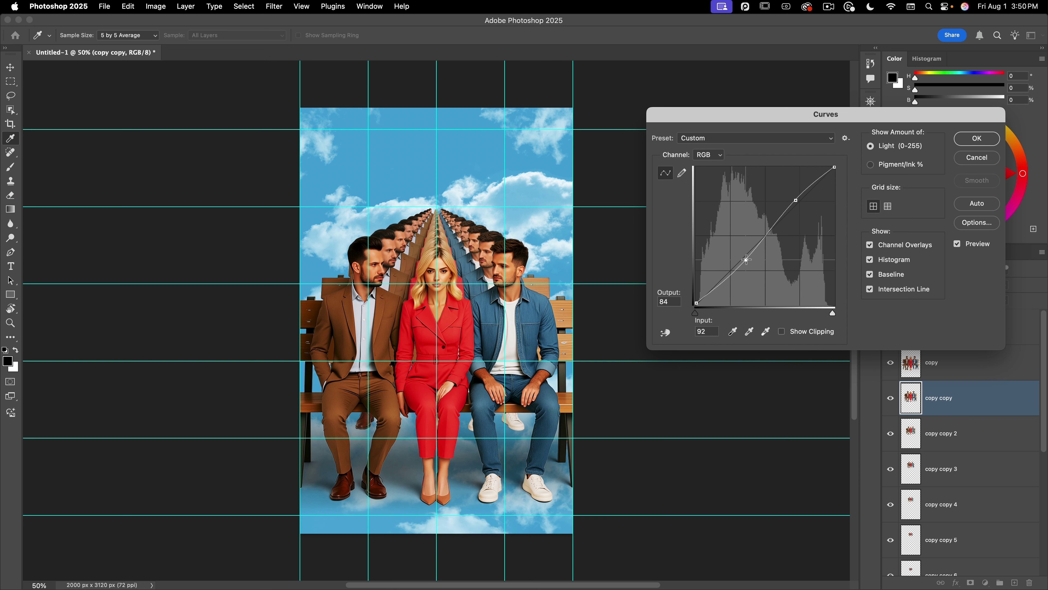
{"action": "left_click_drag", "start_coordinate": [746, 259], "coordinate": [744, 257]}
{"action": "left_click_drag", "start_coordinate": [696, 303], "coordinate": [696, 296]}
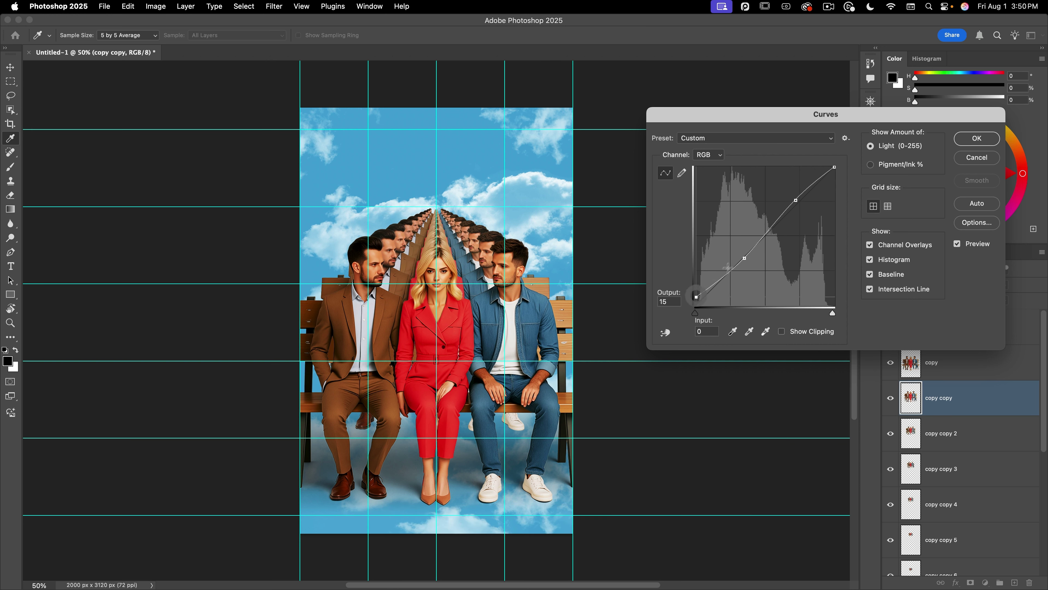
{"action": "left_click", "coordinate": [743, 257]}
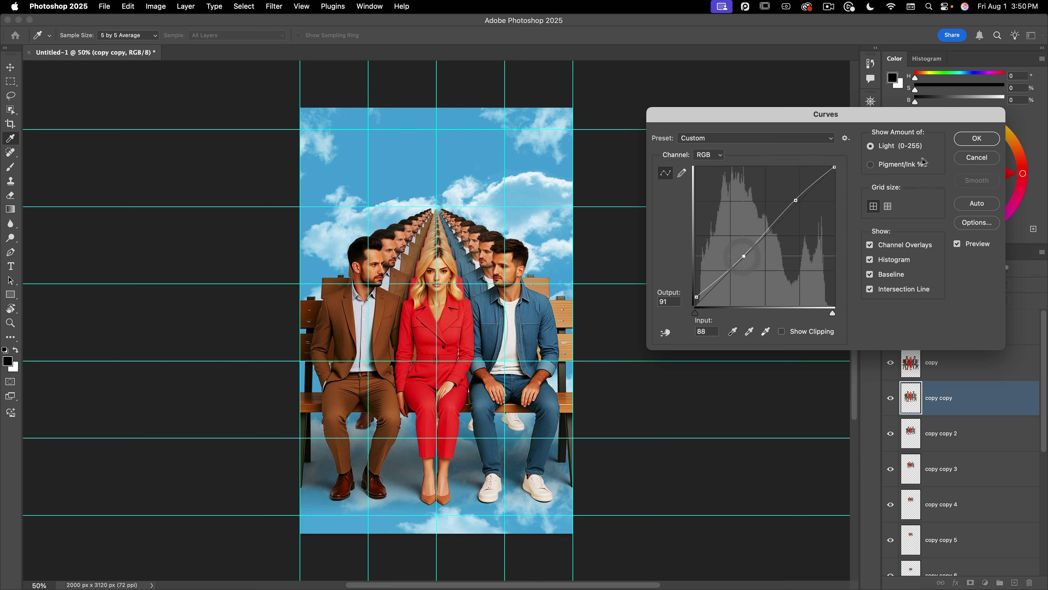
{"action": "left_click", "coordinate": [976, 138]}
{"action": "key", "text": "v"}
- Apply the last Curves settings to the copy copy 2 layer, raising the black output to 20 and lifting the shadow point slightly
{"action": "left_click", "coordinate": [910, 431]}
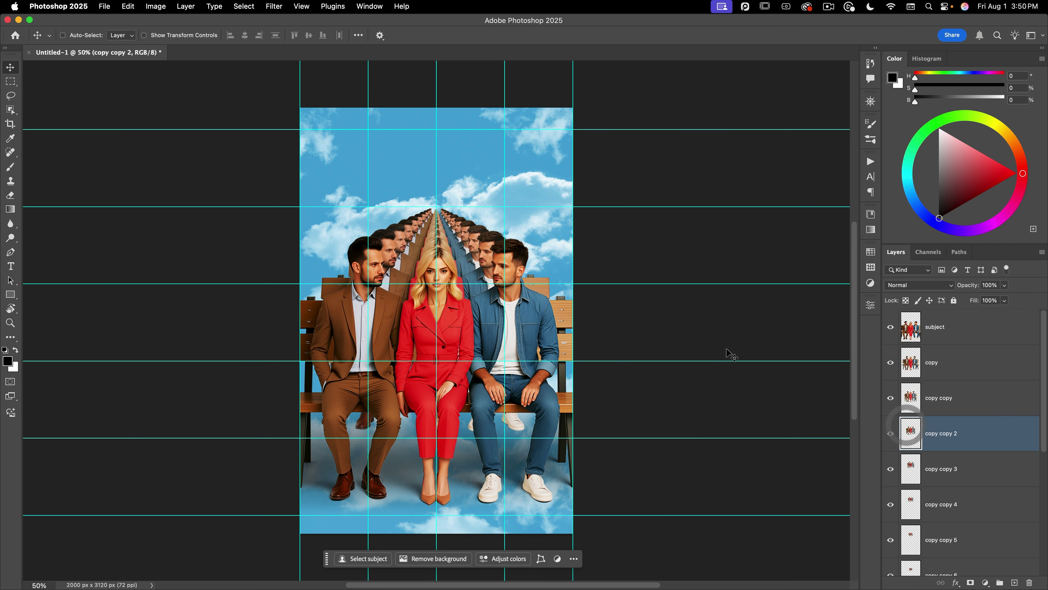
{"action": "key", "text": "alt+super+m"}
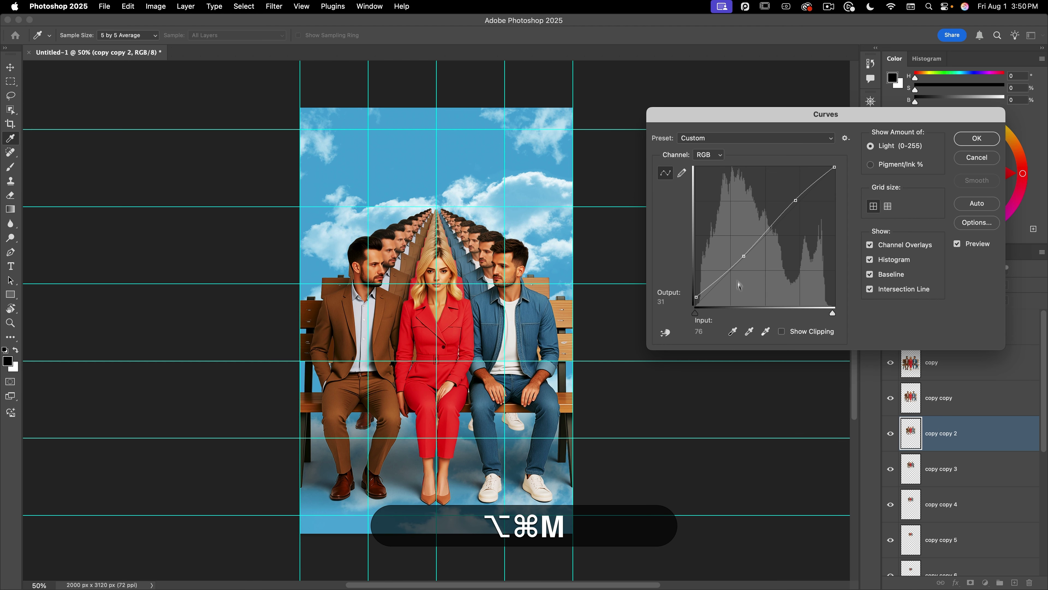
{"action": "left_click_drag", "start_coordinate": [696, 297], "coordinate": [696, 294]}
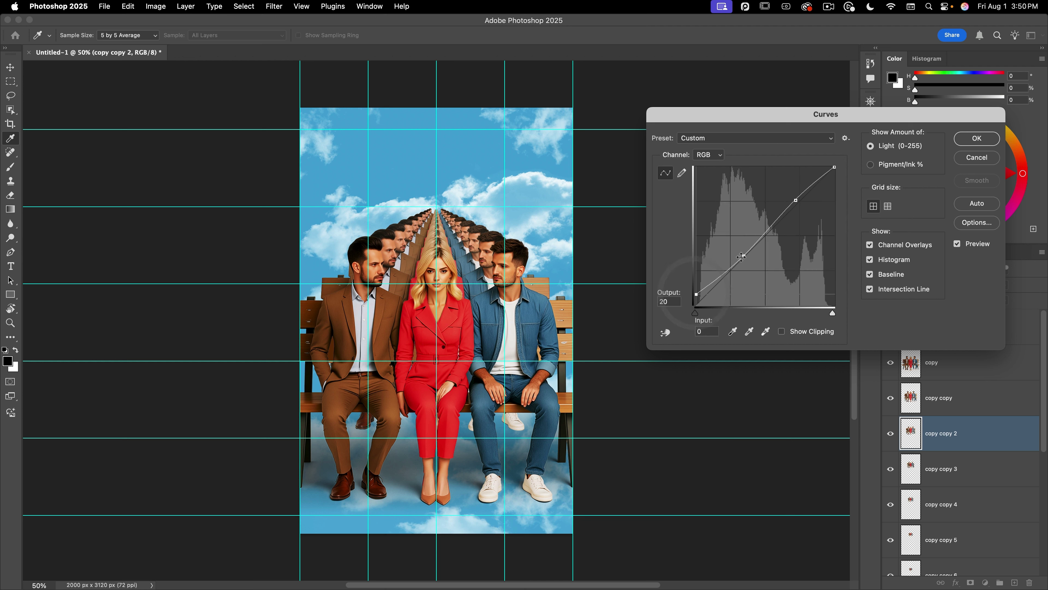
{"action": "left_click_drag", "start_coordinate": [742, 257], "coordinate": [742, 252]}
{"action": "left_click", "coordinate": [966, 143]}
- Reapply the last Curves settings without changes to the copy copy 3, copy copy 4 and copy copy 5 layers
{"action": "left_click", "coordinate": [904, 465]}
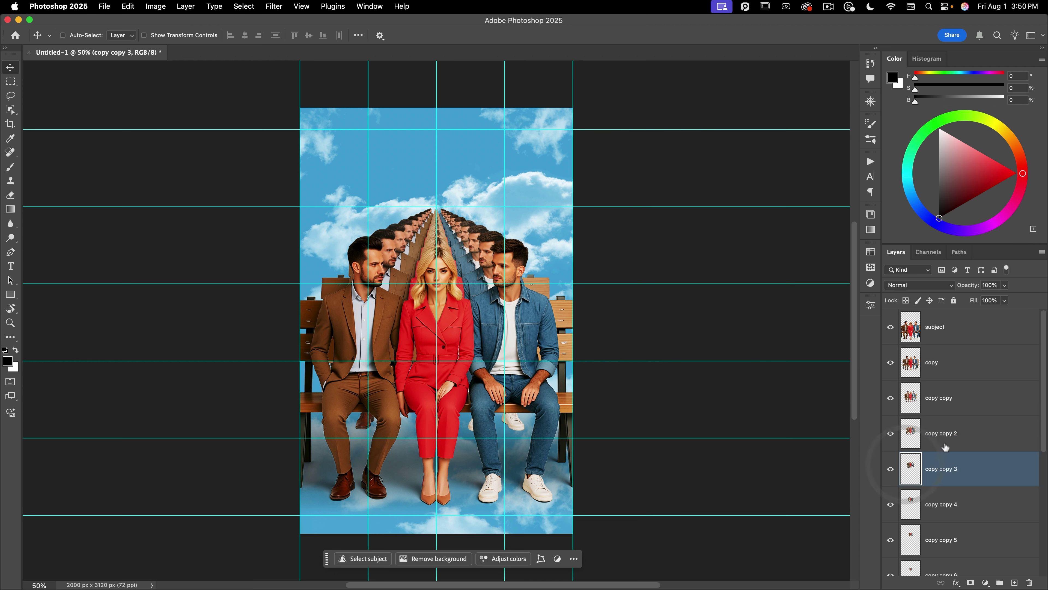
{"action": "key", "text": "alt+super+m"}
{"action": "key", "text": "alt+super+Return"}
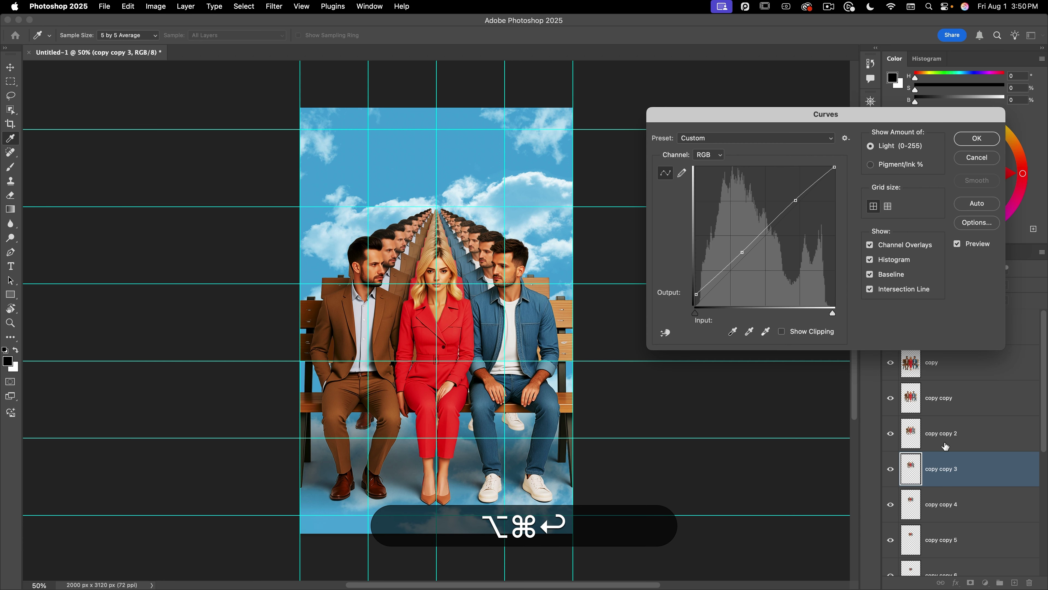
{"action": "left_click", "coordinate": [910, 449]}
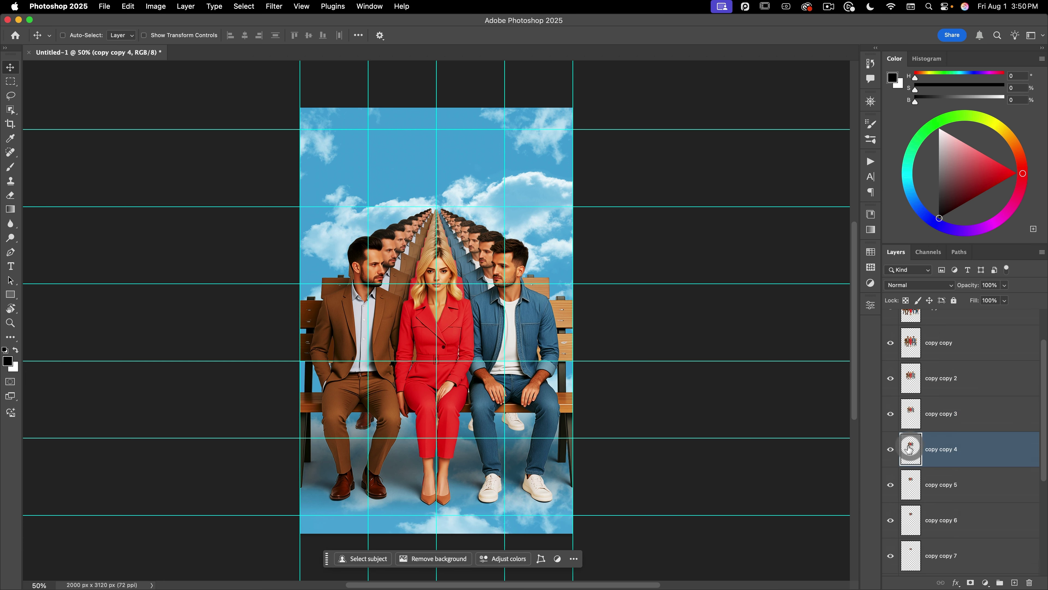
{"action": "key", "text": "alt+super+m"}
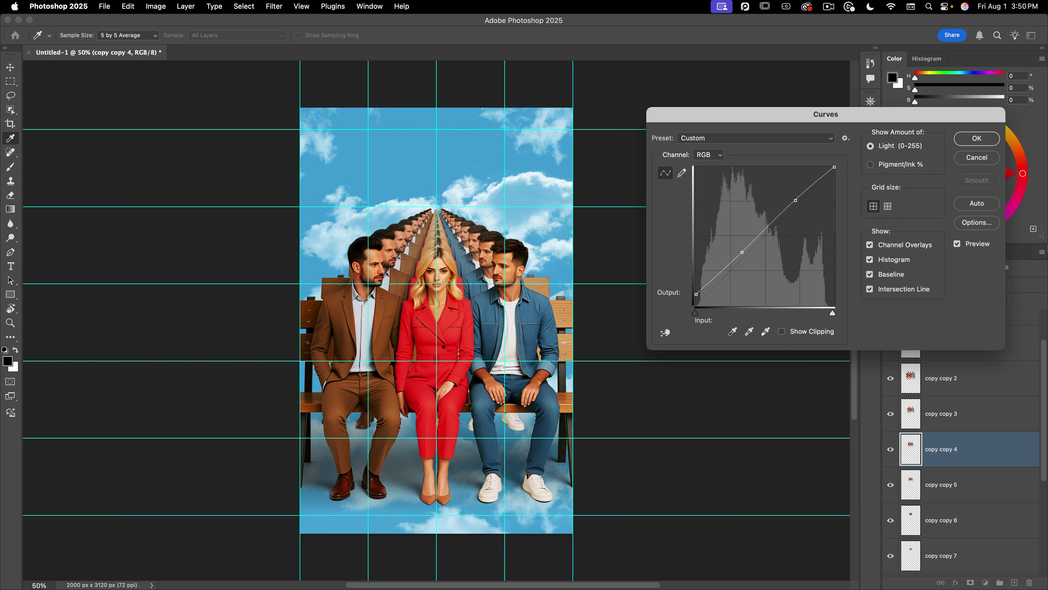
{"action": "left_click", "coordinate": [984, 143]}
{"action": "left_click", "coordinate": [910, 483]}
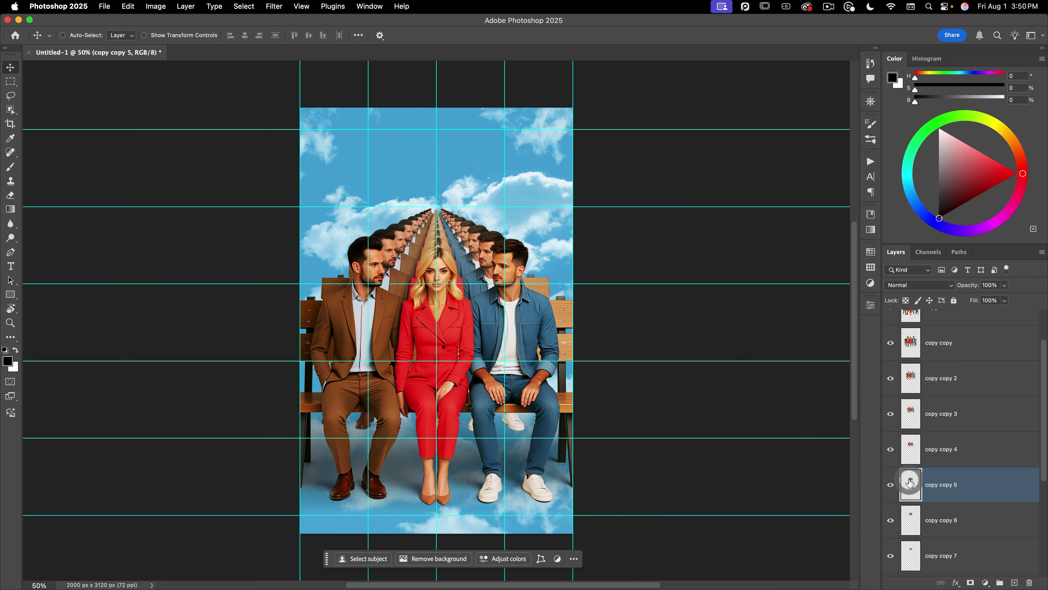
{"action": "key", "text": "alt+super+m"}
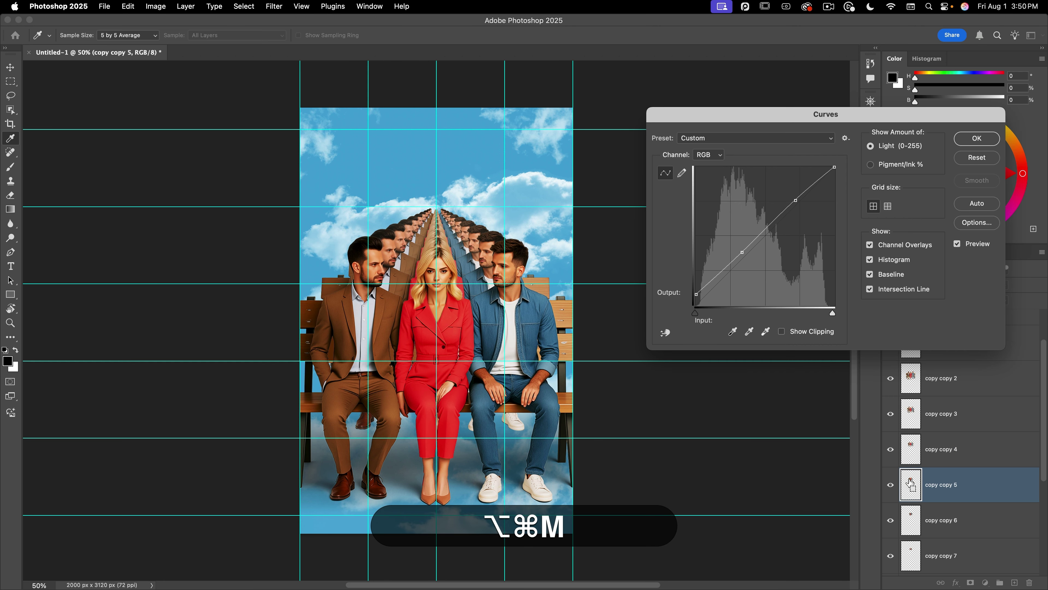
{"action": "left_click", "coordinate": [978, 141]}
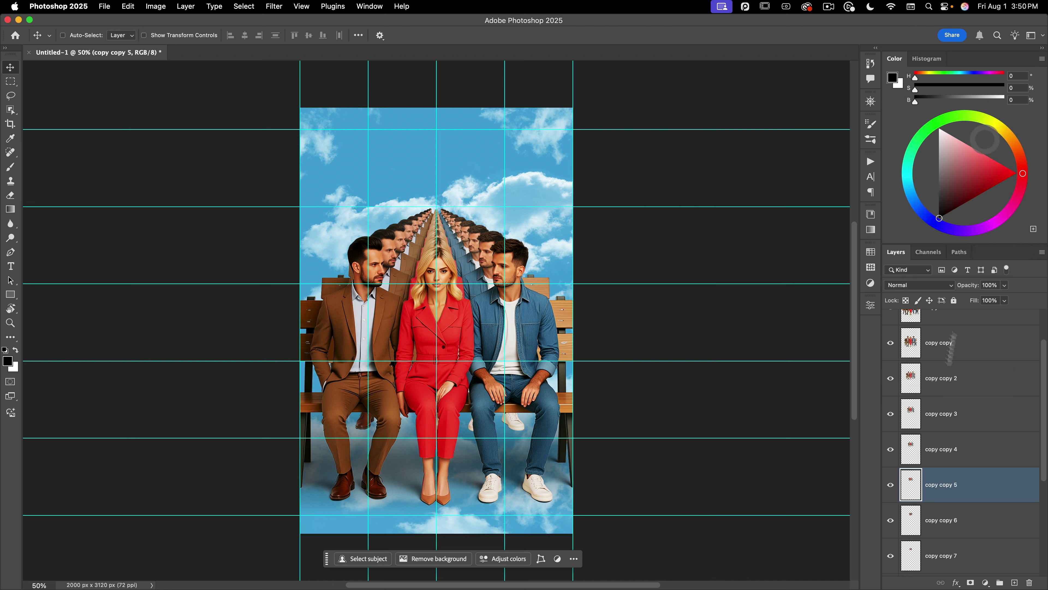
- Reapply the last Curves settings without changes to the copy copy 6, copy copy 7 and copy copy 8 layers
{"action": "scroll", "coordinate": [949, 413], "scroll_direction": "down", "scroll_amount": 3}
{"action": "left_click", "coordinate": [945, 430]}
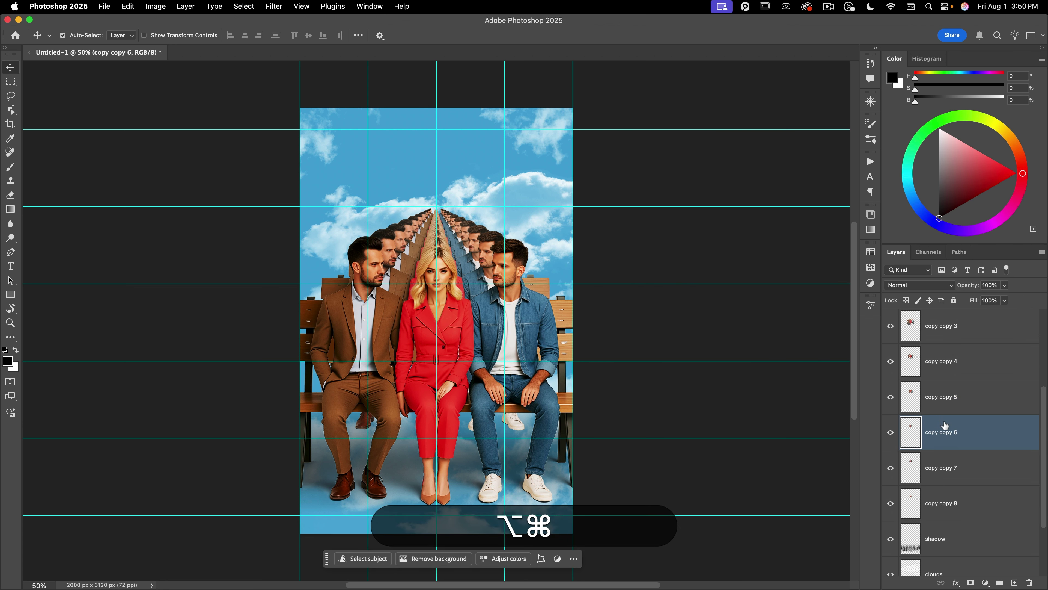
{"action": "key", "text": "alt+super+m"}
{"action": "key", "text": "Return"}
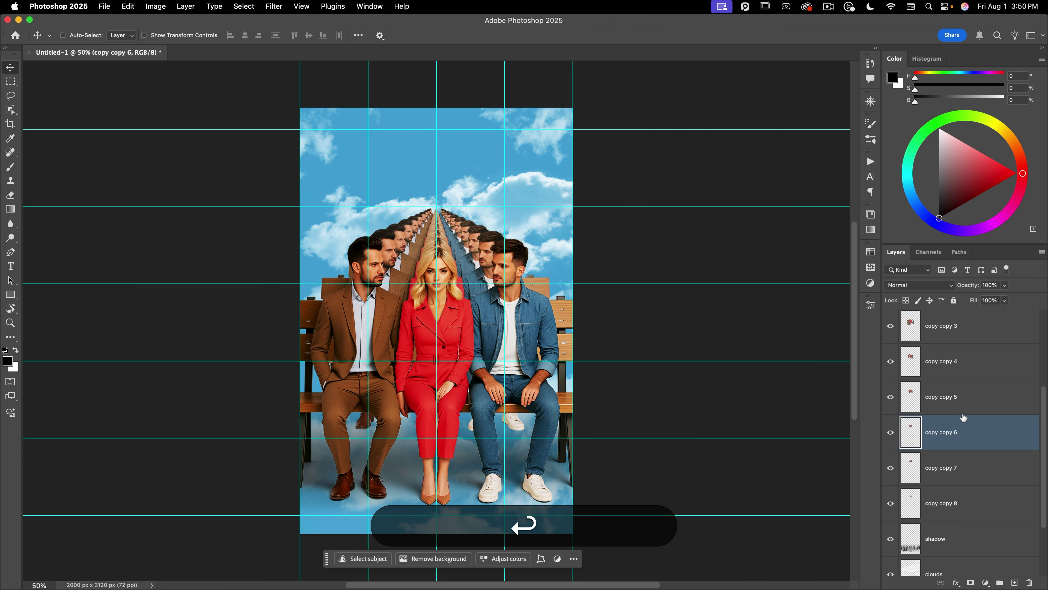
{"action": "left_click", "coordinate": [917, 443], "text": "shift"}
{"action": "left_click", "coordinate": [917, 442]}
{"action": "key", "text": "alt+super+m"}
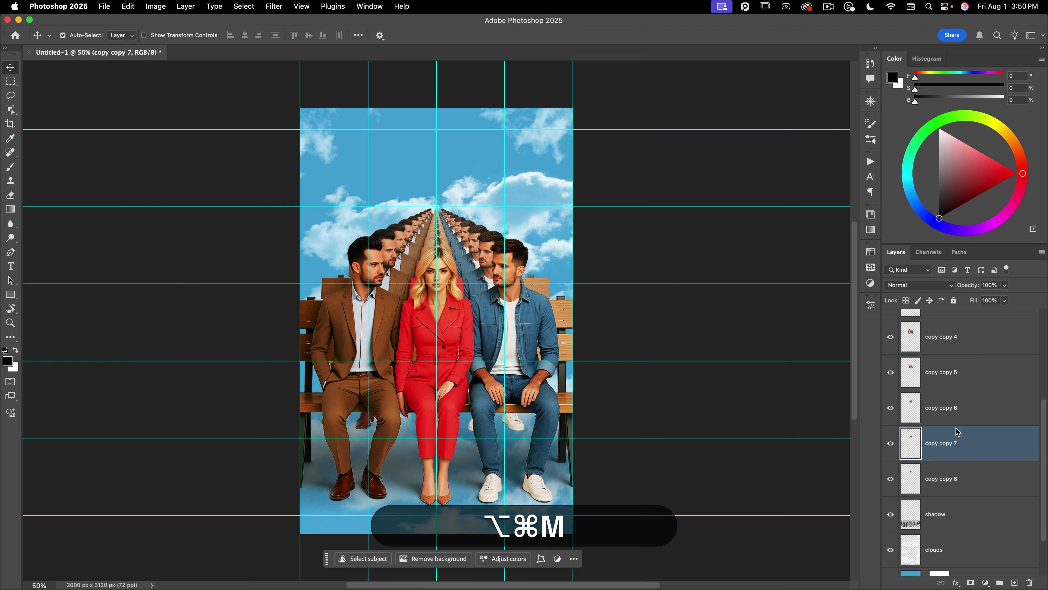
{"action": "key", "text": "alt+super+Return"}
{"action": "left_click", "coordinate": [916, 478]}
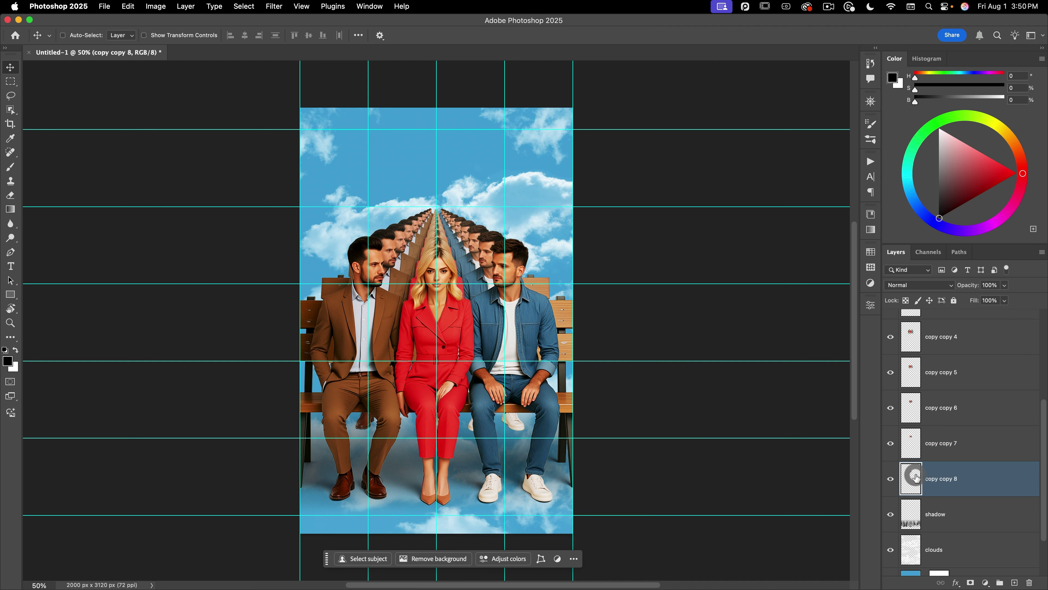
{"action": "key", "text": "alt+super+m"}
{"action": "key", "text": "alt+super+Return"}
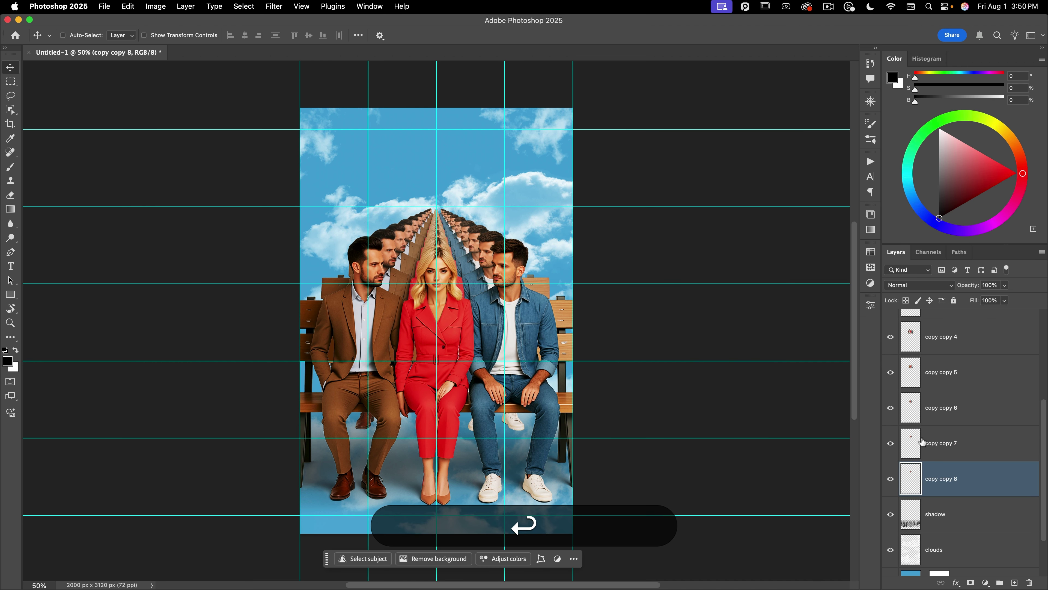
- Add a layer mask to the copy layer and fade out its legs with a black-to-white linear gradient running upward from the bench seat
{"action": "scroll", "coordinate": [920, 429], "scroll_direction": "up", "scroll_amount": 5}
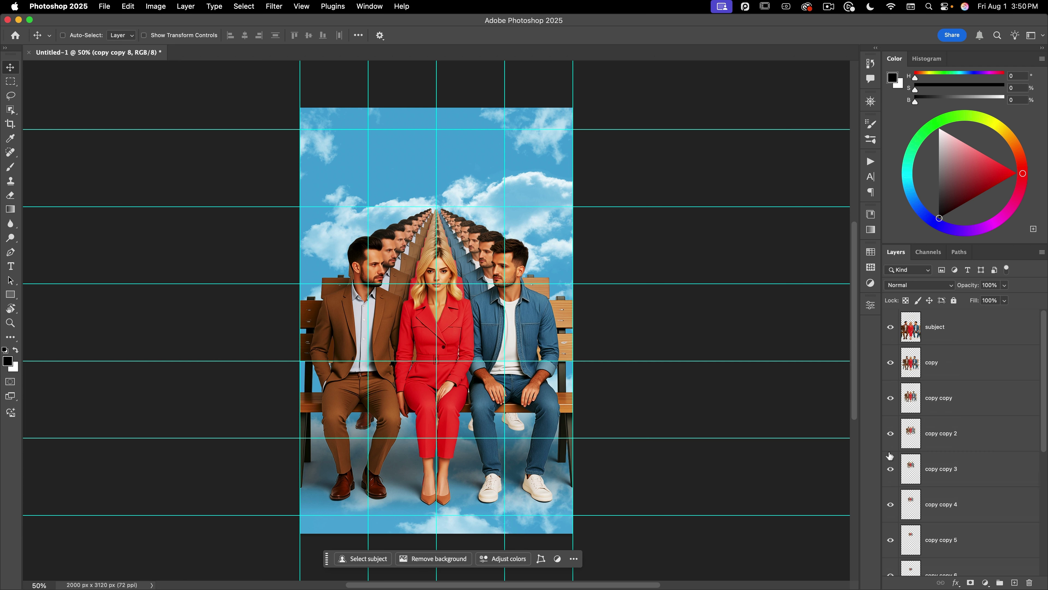
{"action": "left_click", "coordinate": [910, 366]}
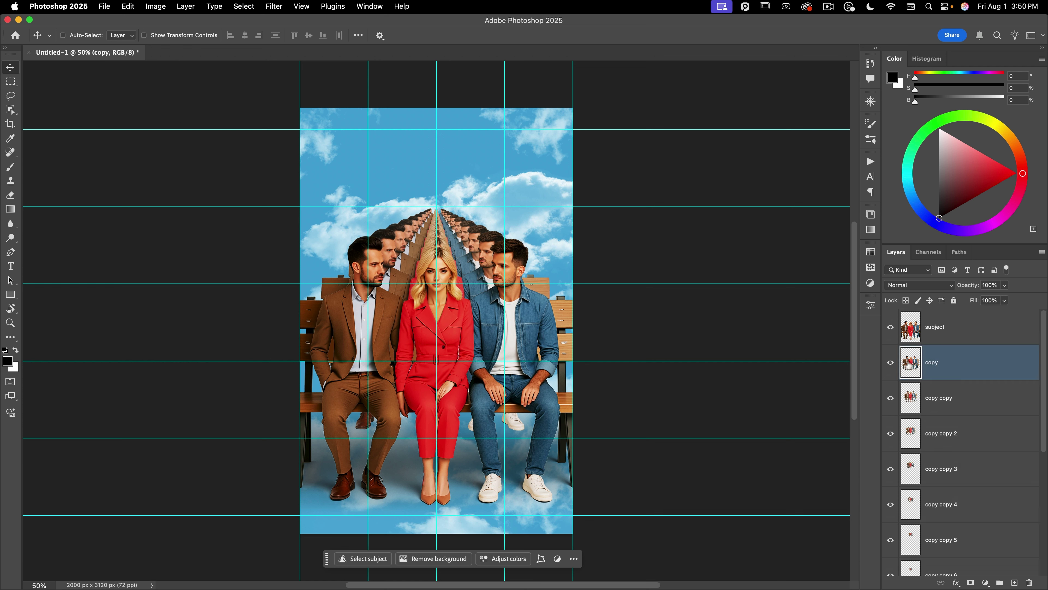
{"action": "left_click", "coordinate": [890, 363]}
{"action": "left_click", "coordinate": [969, 582]}
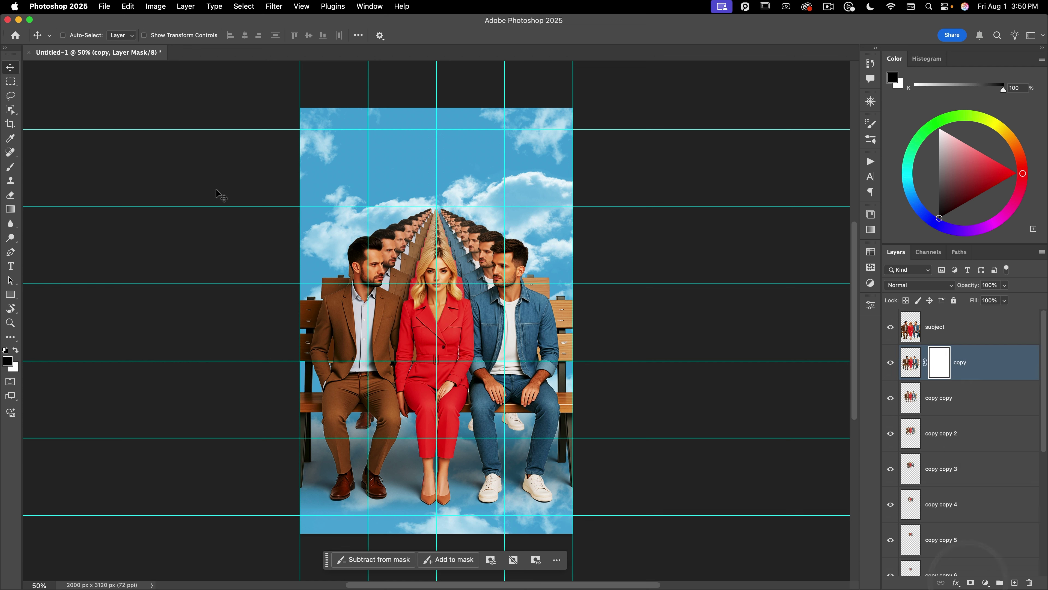
{"action": "left_click", "coordinate": [10, 209]}
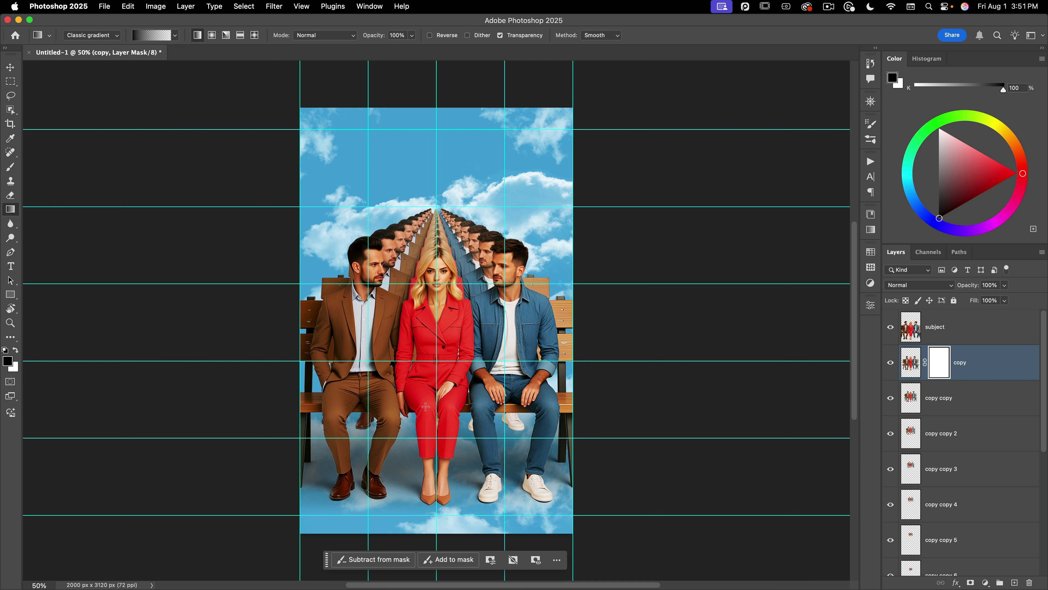
{"action": "left_click_drag", "start_coordinate": [426, 407], "coordinate": [426, 354]}
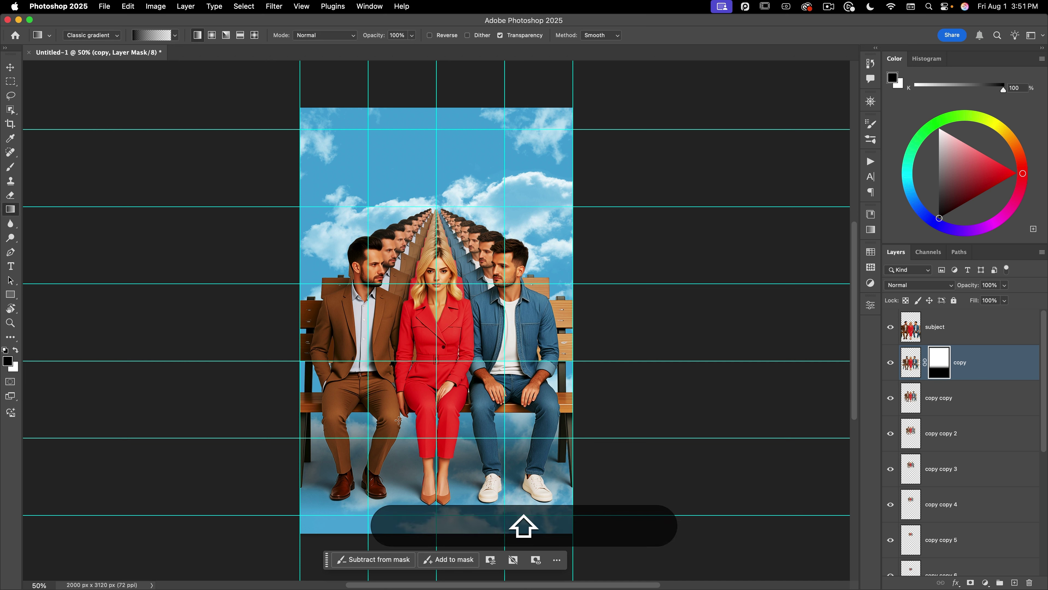
{"action": "key", "text": "v"}
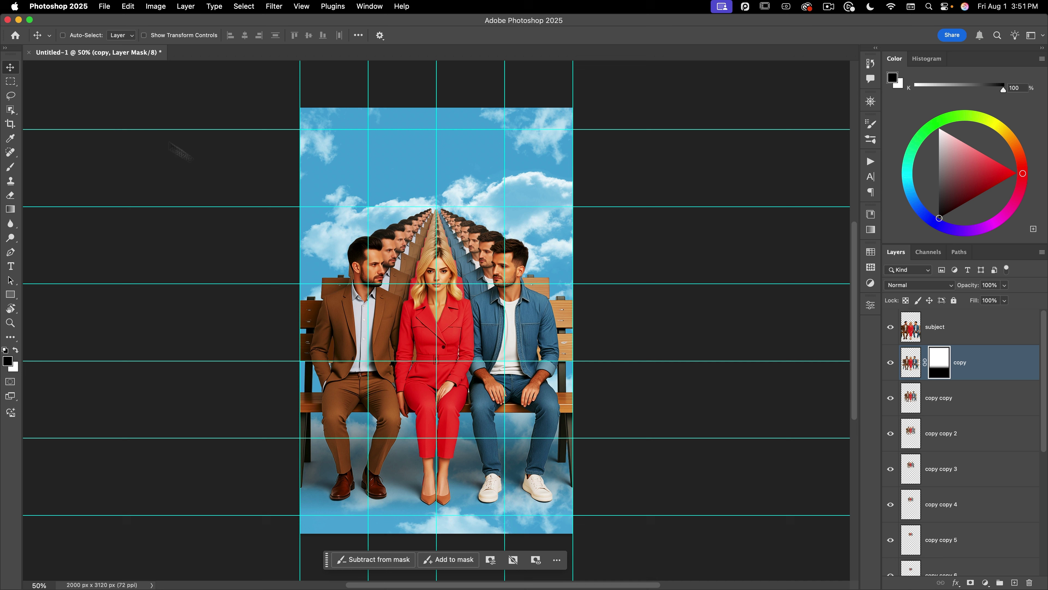
- Draw a wide, thin elliptical selection behind the calves beneath the bench and fill it with a black Solid Color layer
{"action": "left_click_drag", "start_coordinate": [11, 81], "coordinate": [40, 91]}
{"action": "key", "text": "alt"}
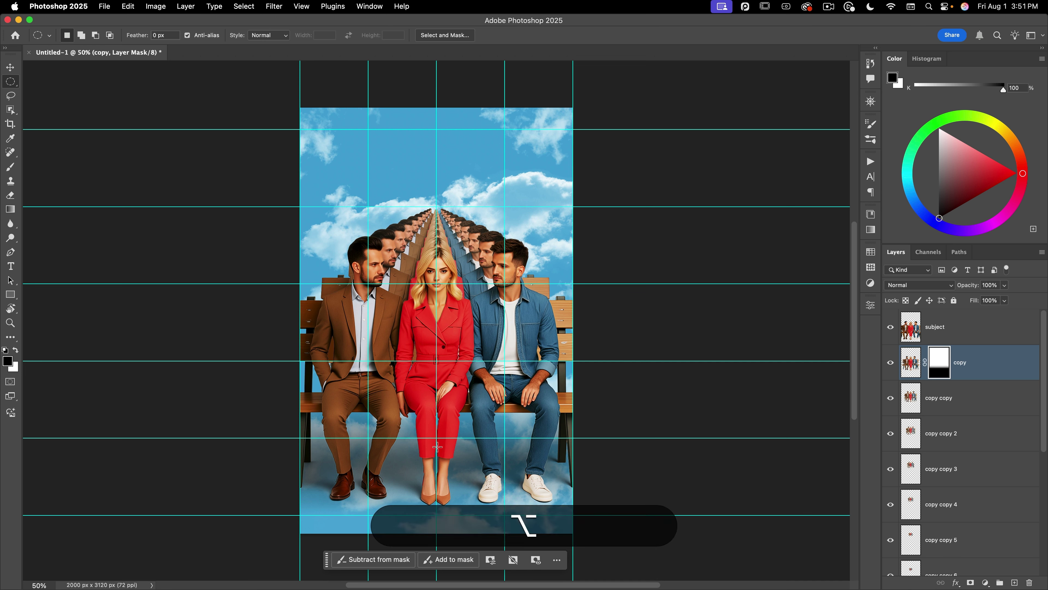
{"action": "left_click_drag", "start_coordinate": [436, 446], "coordinate": [551, 438]}
{"action": "left_click", "coordinate": [984, 582]}
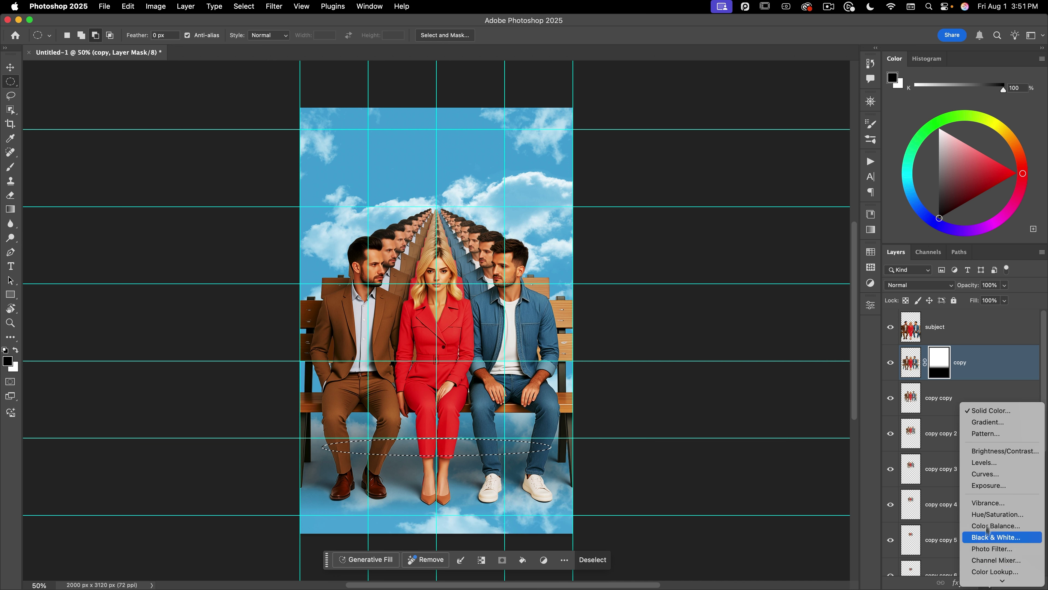
{"action": "left_click", "coordinate": [1001, 416]}
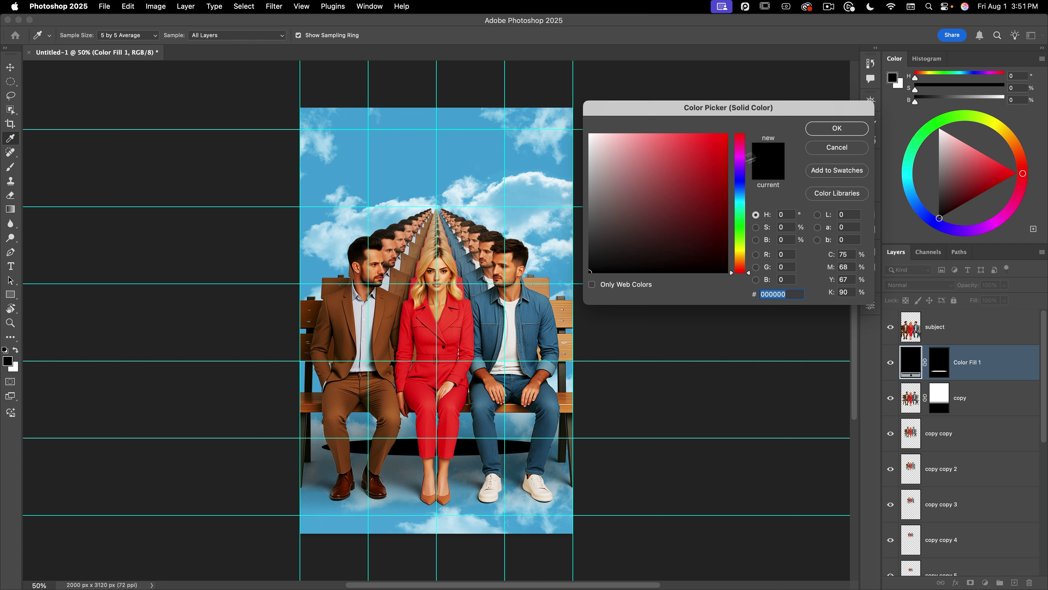
{"action": "left_click", "coordinate": [830, 130]}
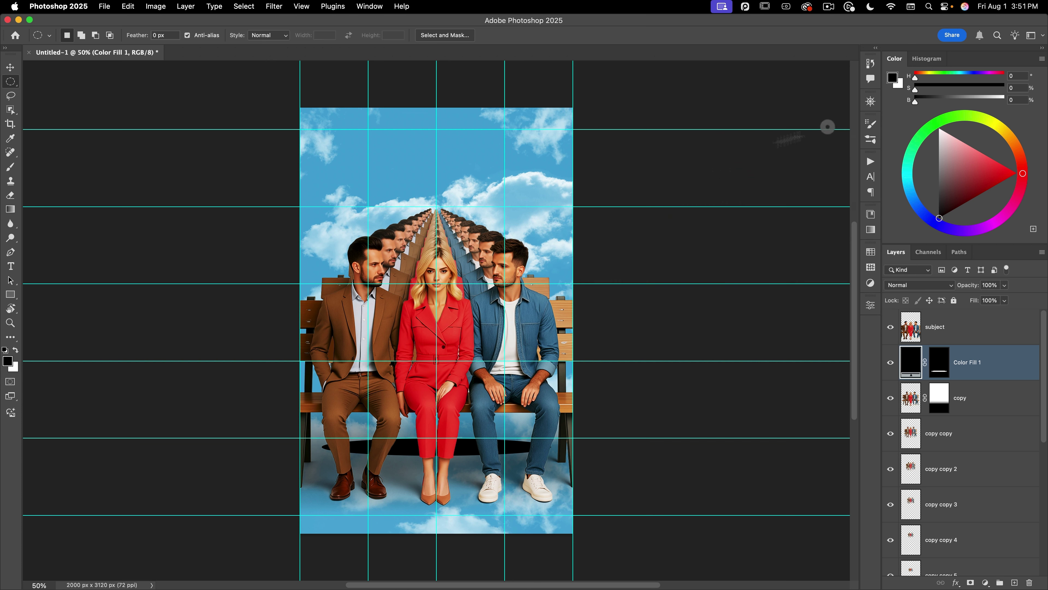
- Feather the black ellipse's layer mask to 53.6 px and lower that fill layer's opacity to 83%
{"action": "left_click", "coordinate": [936, 366]}
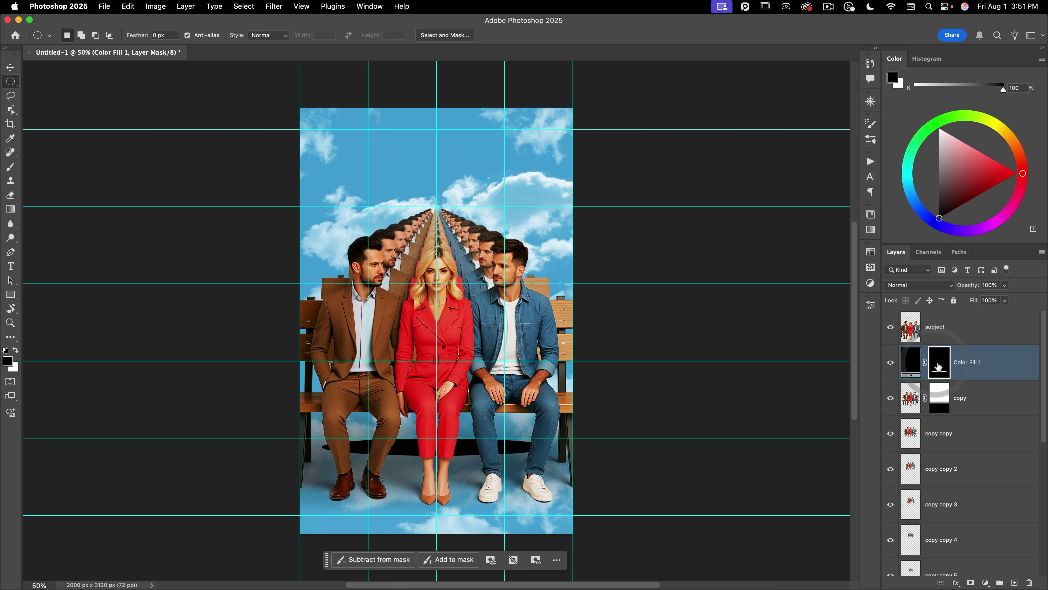
{"action": "double_click", "coordinate": [936, 365]}
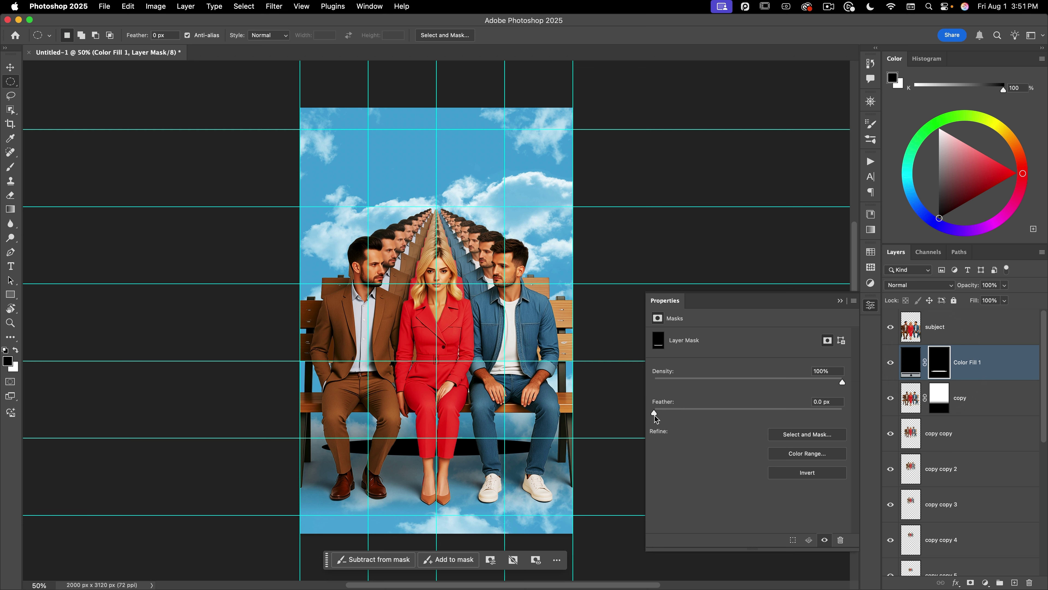
{"action": "left_click_drag", "start_coordinate": [656, 413], "coordinate": [758, 413]}
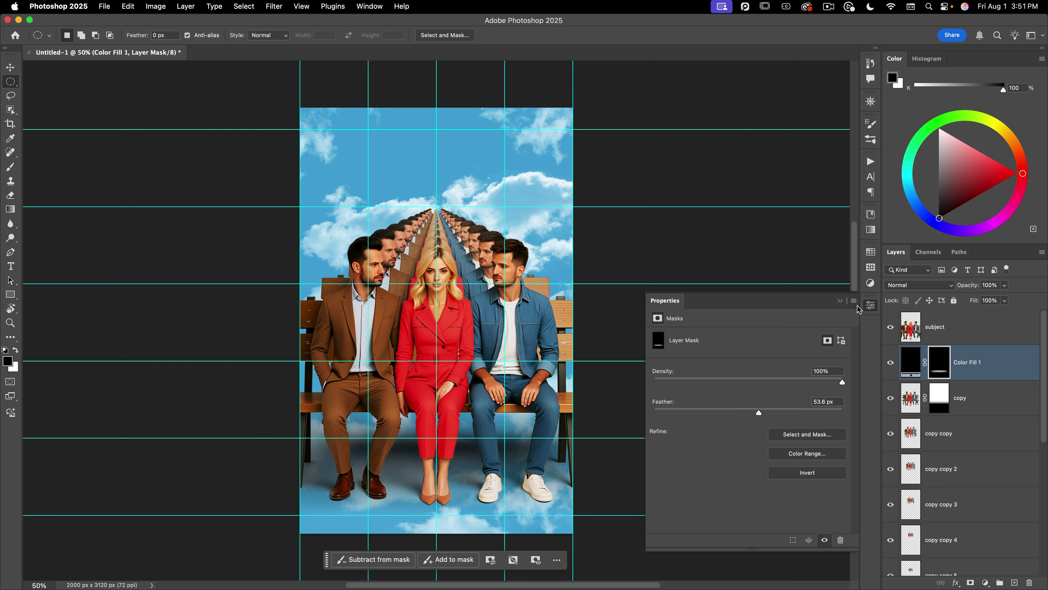
{"action": "left_click", "coordinate": [870, 307]}
{"action": "left_click_drag", "start_coordinate": [972, 288], "coordinate": [969, 287]}
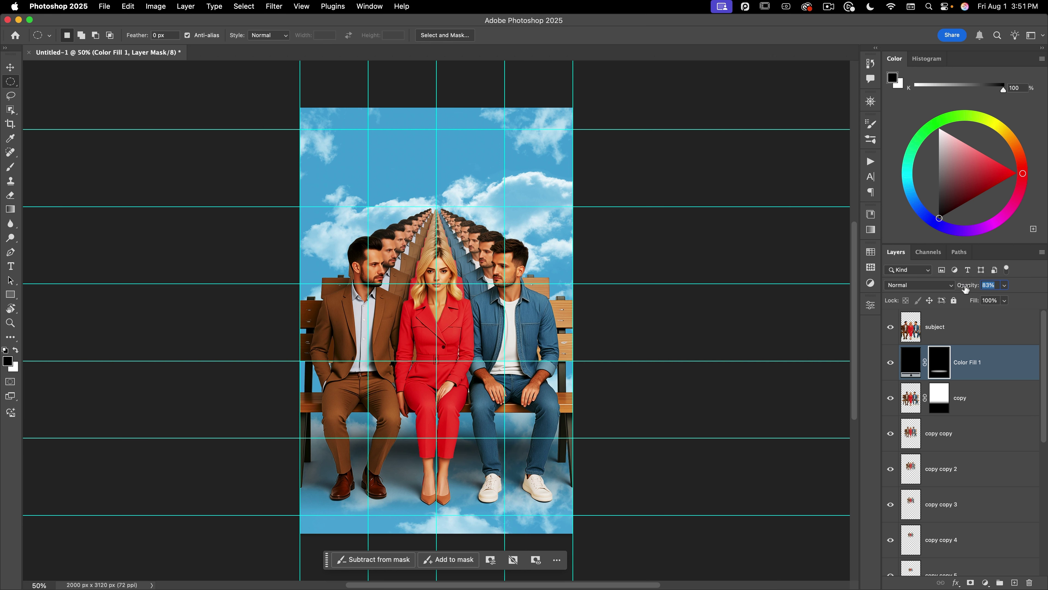
{"action": "key", "text": "Return"}
{"action": "key", "text": "v"}
{"action": "key", "text": "space"}
{"action": "left_click_drag", "start_coordinate": [453, 234], "coordinate": [479, 229]}
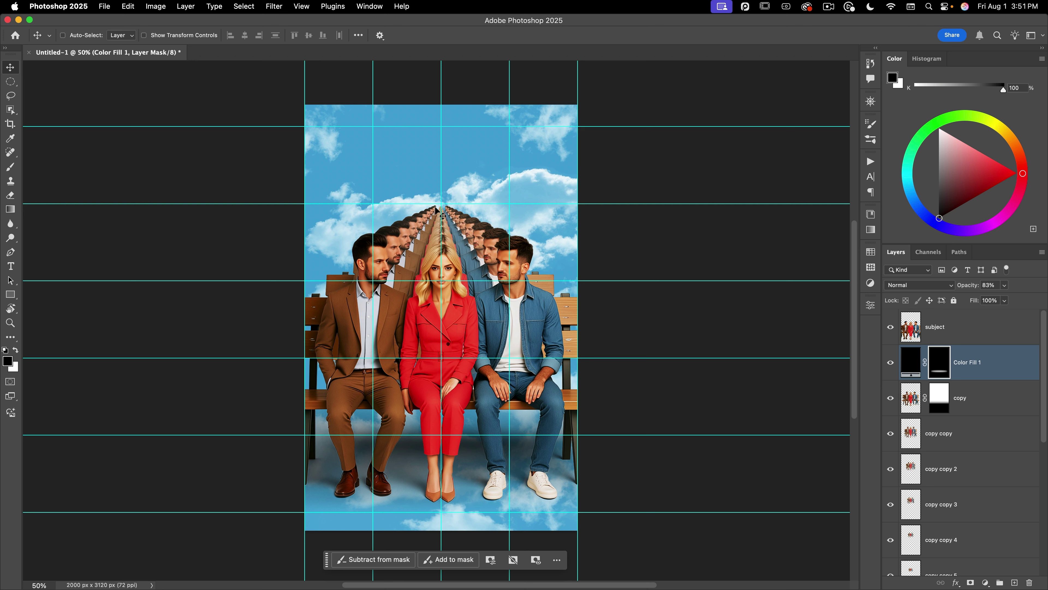
- Add a new empty layer above the subject layer and name it "front glow"
{"action": "left_click", "coordinate": [969, 327]}
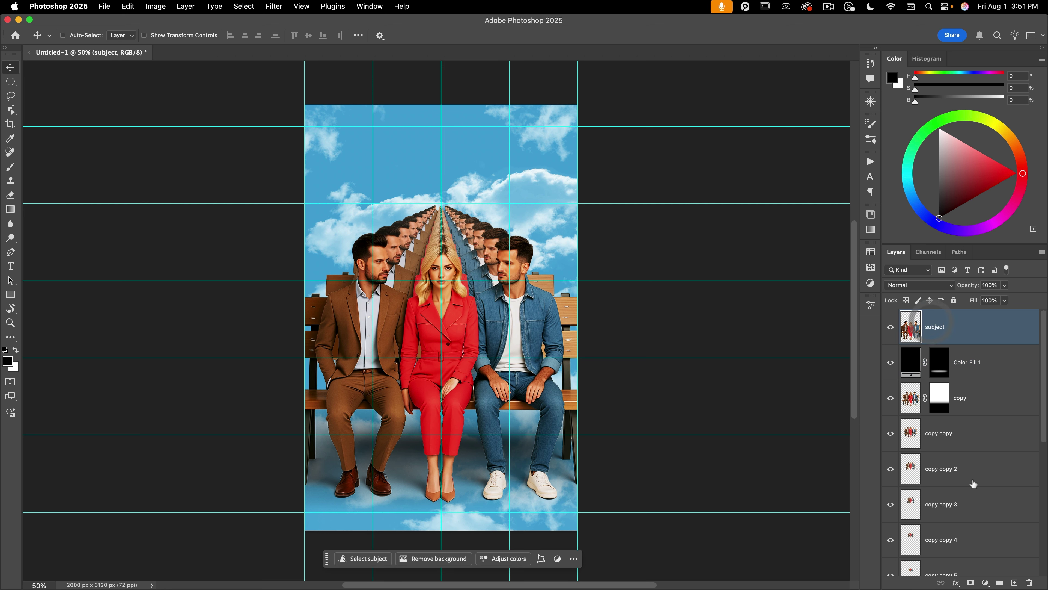
{"action": "left_click", "coordinate": [1014, 582]}
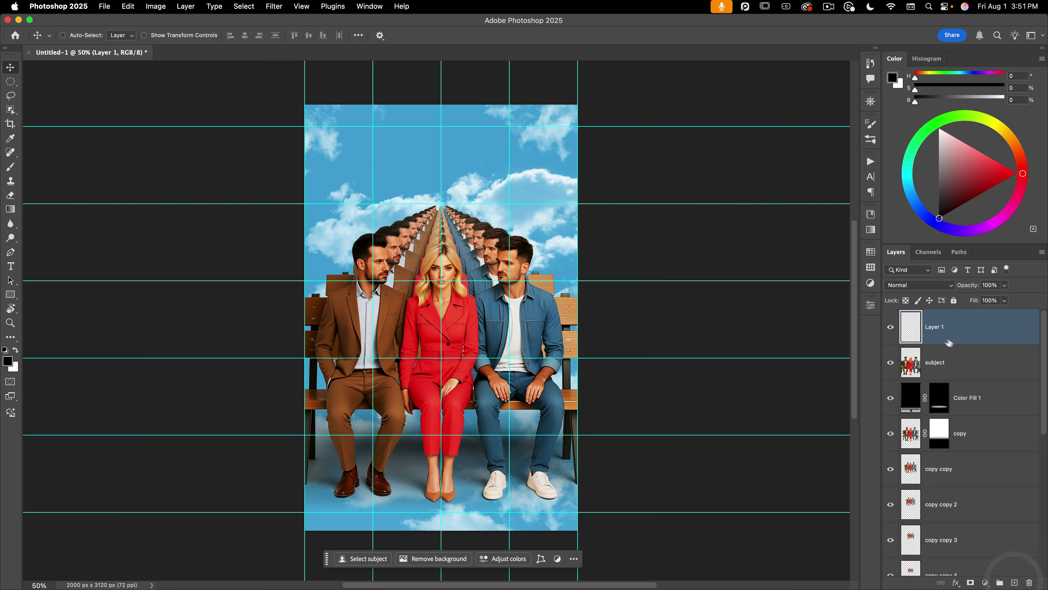
{"action": "double_click", "coordinate": [934, 326]}
{"action": "type", "text": "front glow"}
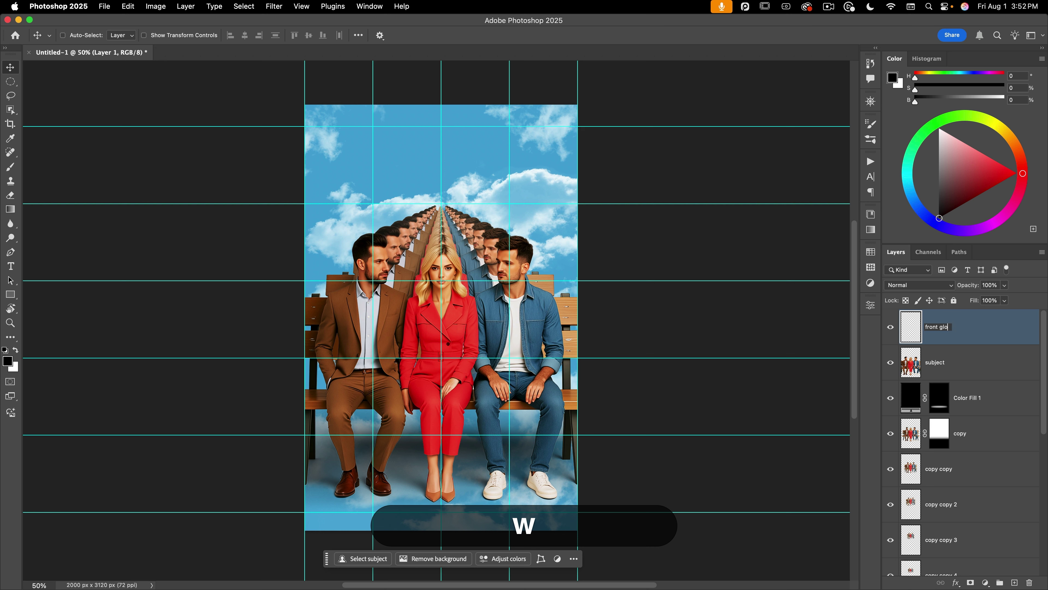
{"action": "key", "text": "Return"}
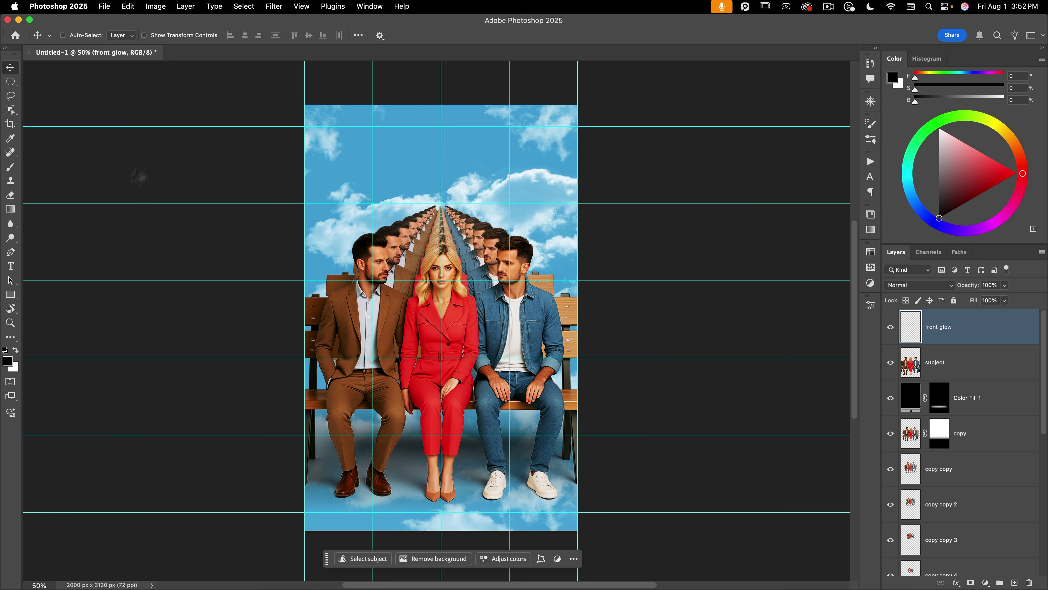
- Draw a small white radial gradient on the front glow layer, centred on the vanishing point
{"action": "key", "text": "g"}
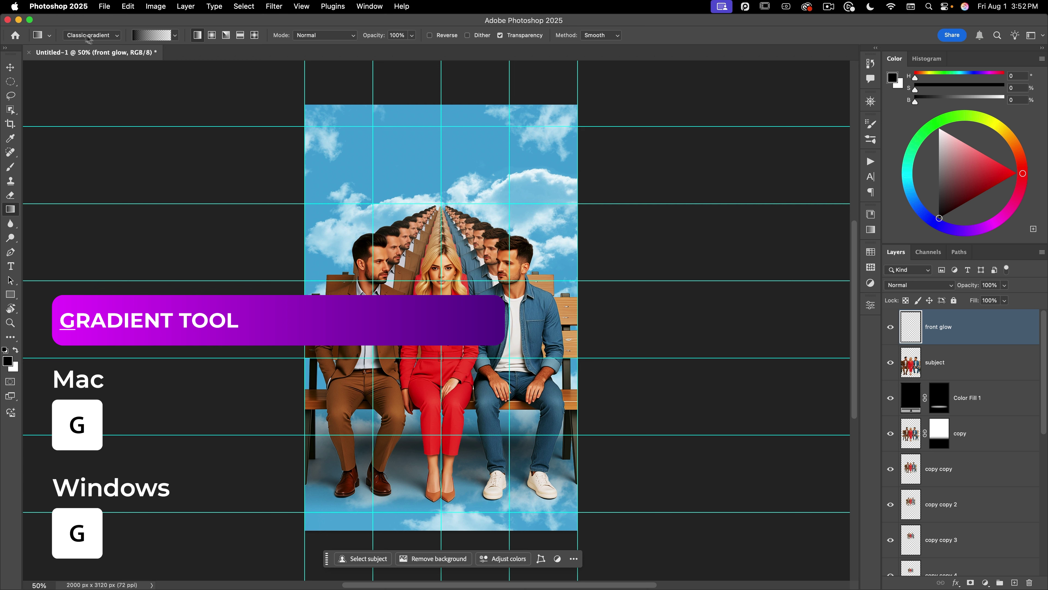
{"action": "left_click", "coordinate": [212, 35]}
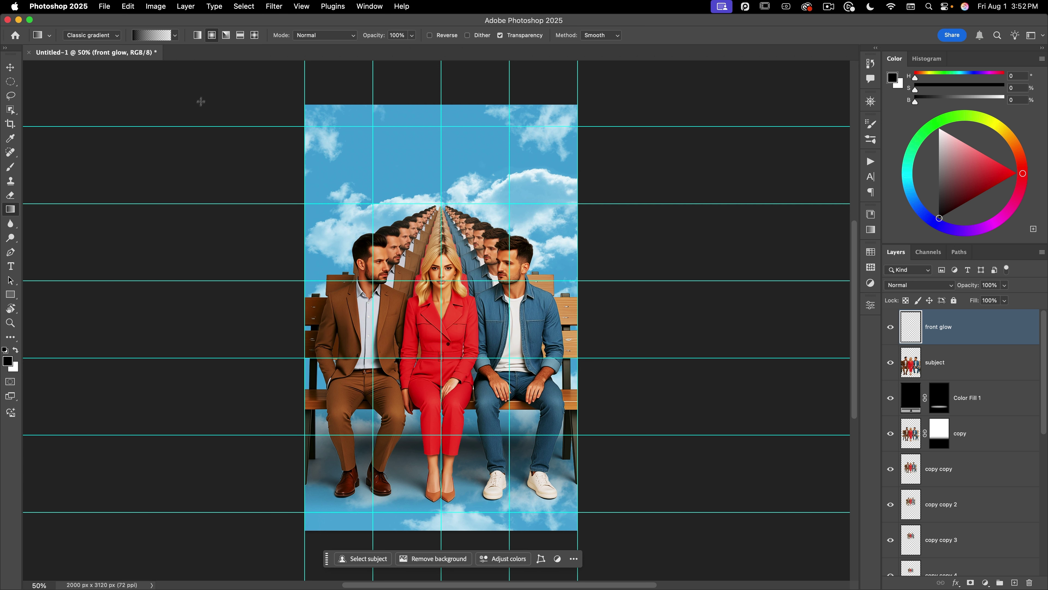
{"action": "key", "text": "x"}
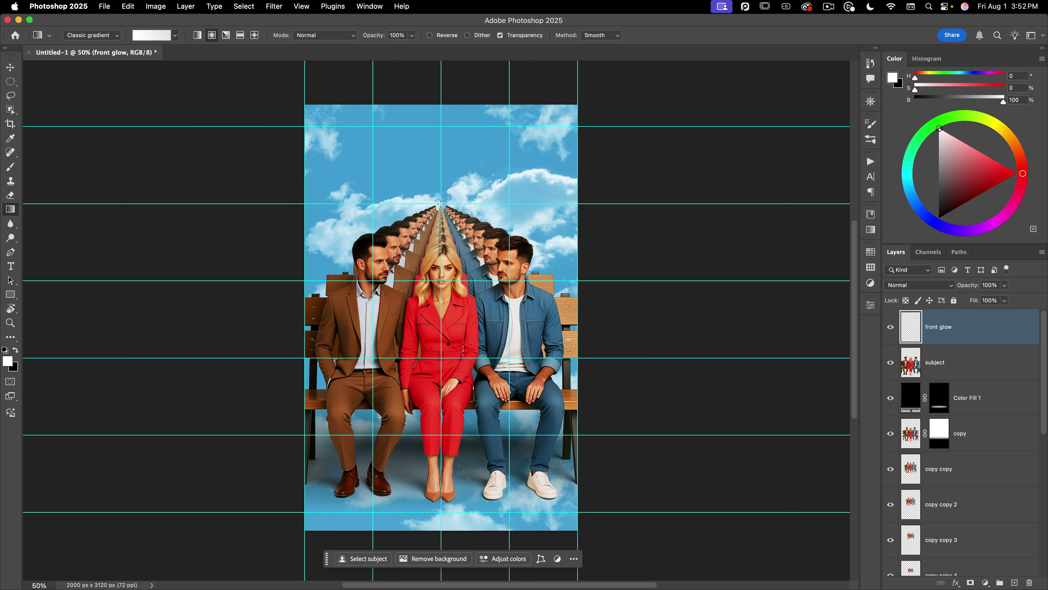
{"action": "left_click_drag", "start_coordinate": [441, 203], "coordinate": [470, 186]}
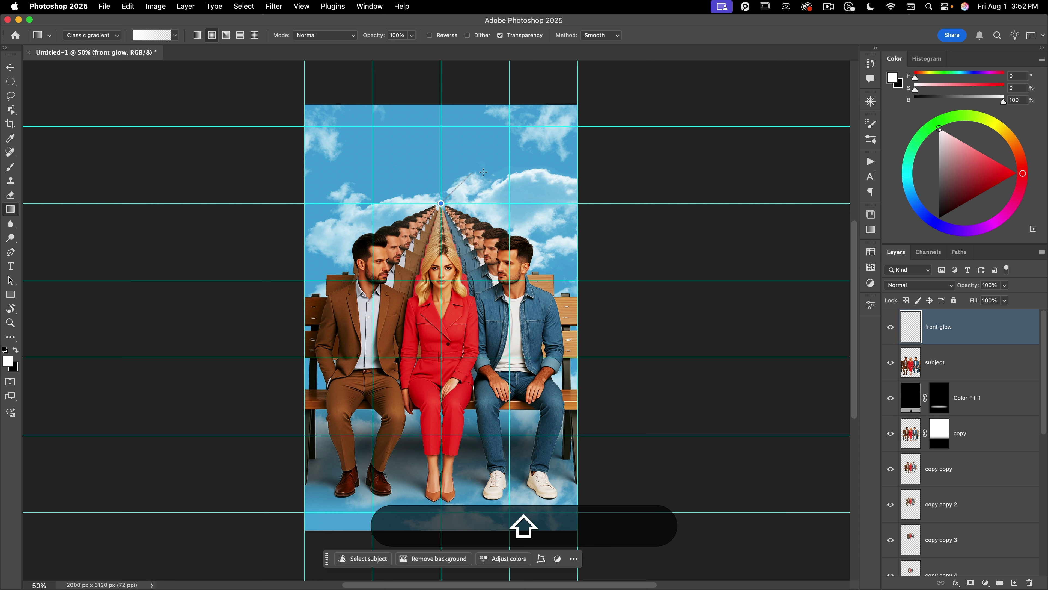
{"action": "left_click_drag", "start_coordinate": [485, 171], "coordinate": [485, 169]}
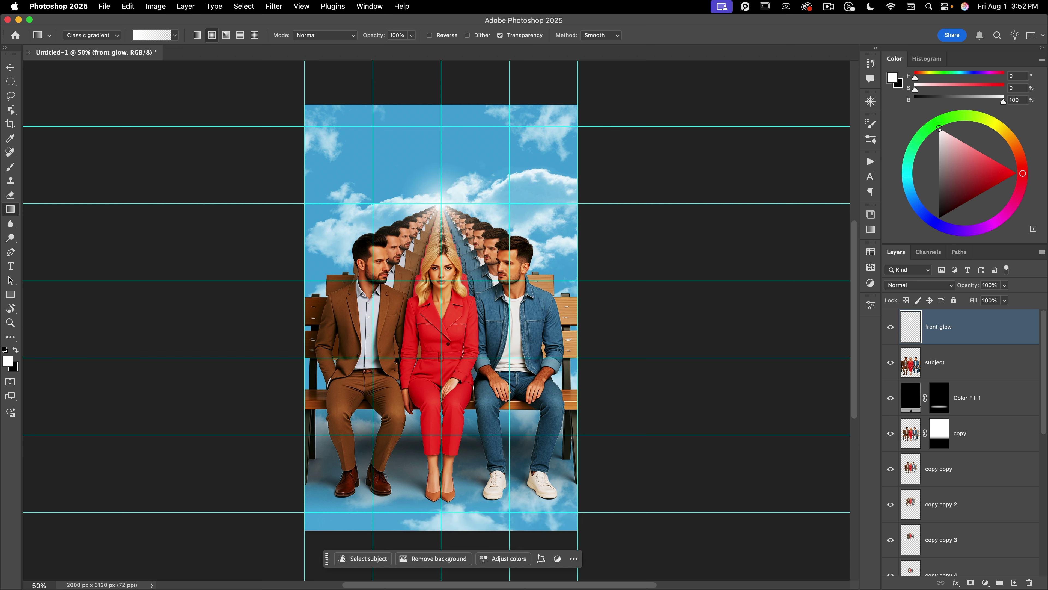
- Duplicate the front glow layer to just below copy copy 8 and enlarge the duplicate around its centre into a wide sky glow
{"action": "left_click_drag", "start_coordinate": [940, 334], "coordinate": [961, 469]}
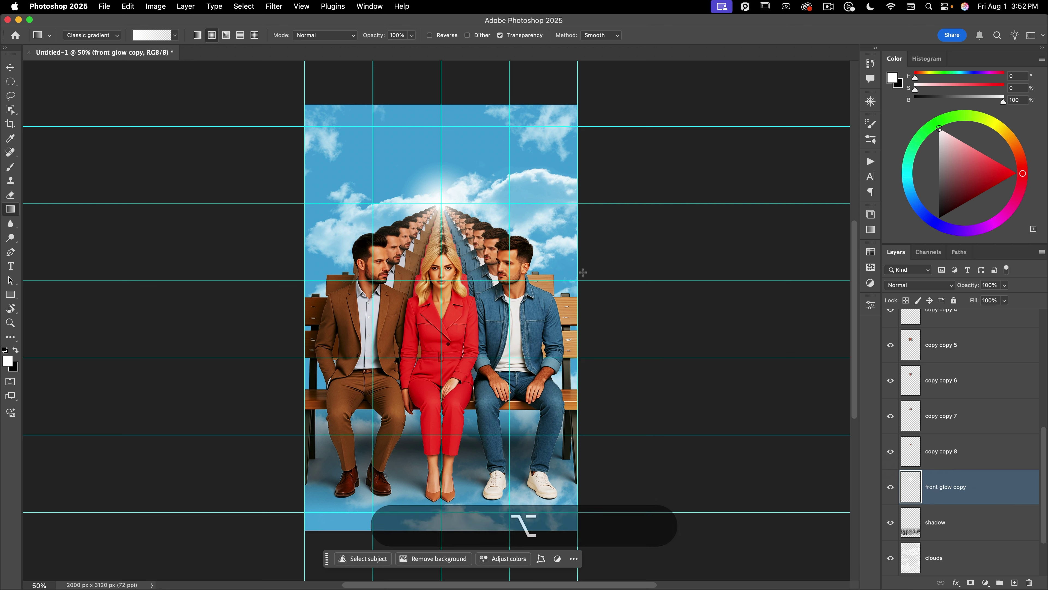
{"action": "key", "text": "ctrl+t"}
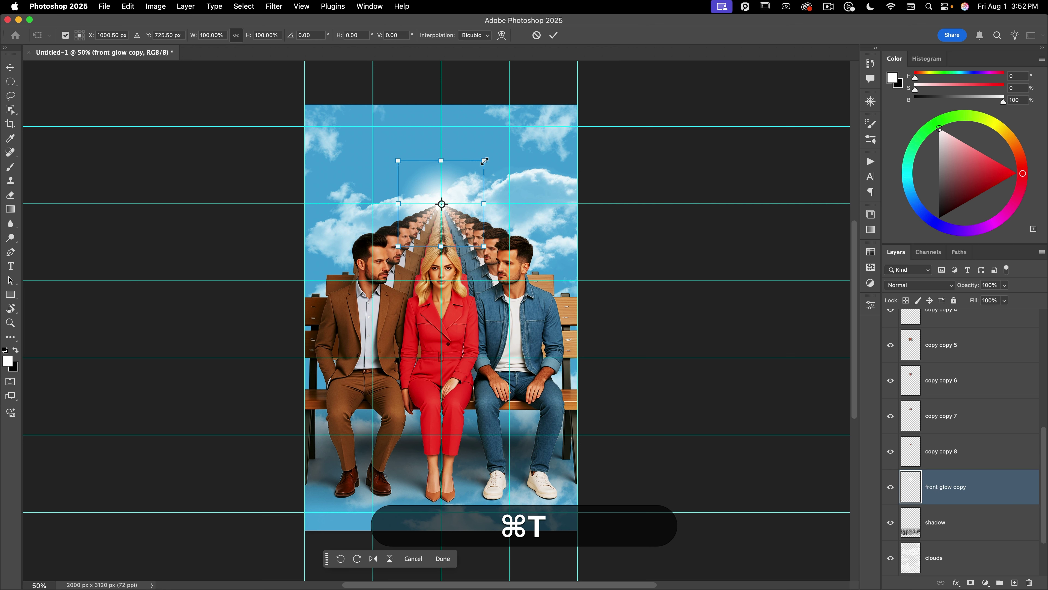
{"action": "left_click_drag", "start_coordinate": [485, 161], "coordinate": [547, 104]}
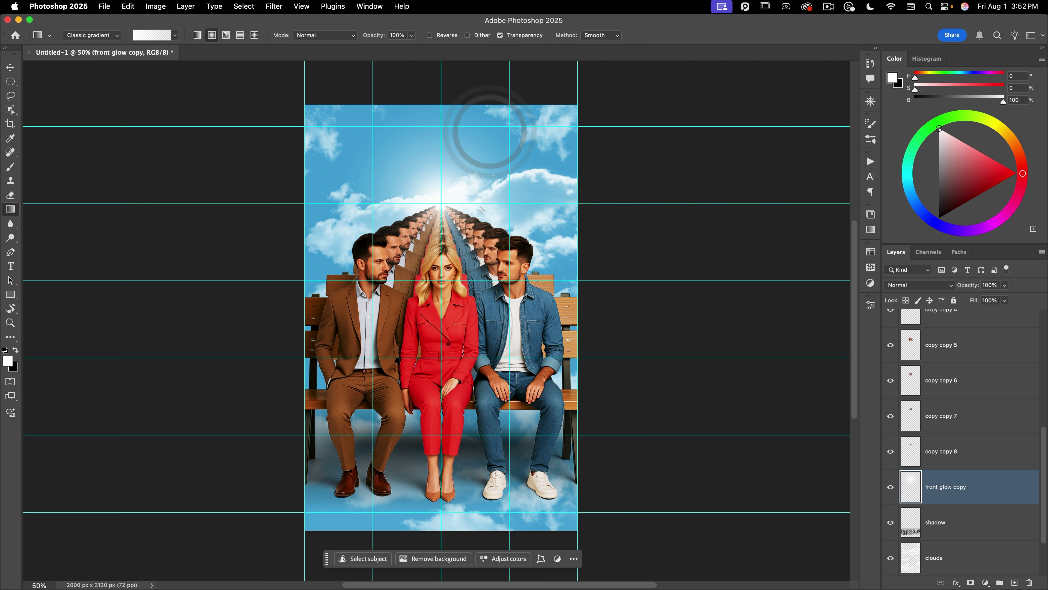
{"action": "key", "text": "v"}
{"action": "key", "text": "space"}
{"action": "left_click_drag", "start_coordinate": [475, 176], "coordinate": [482, 158]}
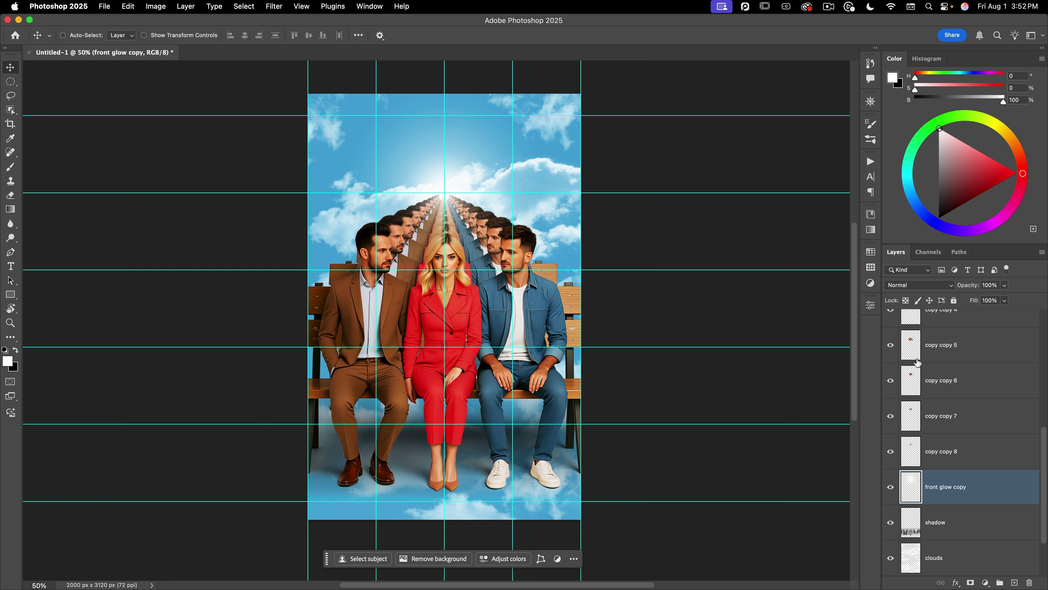
- Group all layers from front glow down to sky and name the group "artwork"
{"action": "scroll", "coordinate": [935, 376], "scroll_direction": "up", "scroll_amount": 6}
{"action": "left_click", "coordinate": [951, 327]}
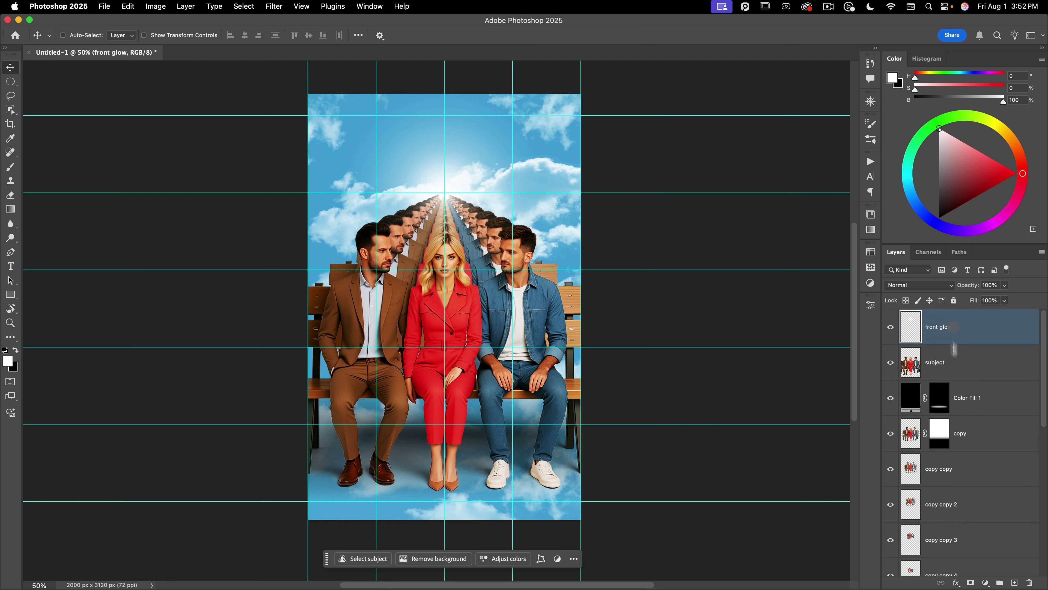
{"action": "scroll", "coordinate": [952, 417], "scroll_direction": "down", "scroll_amount": 8}
{"action": "left_click", "coordinate": [968, 514], "text": "shift"}
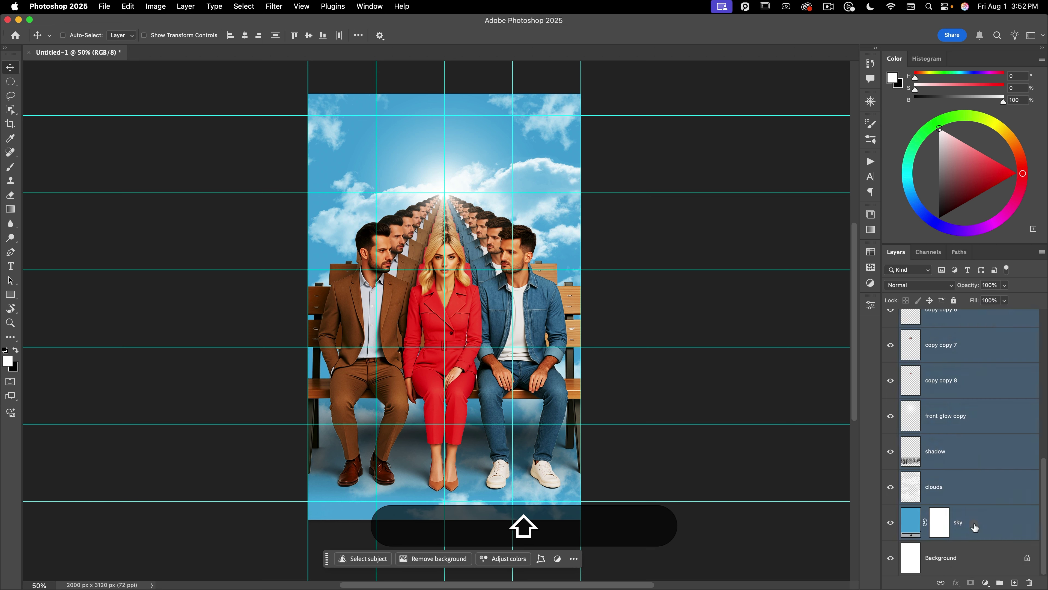
{"action": "key", "text": "super+g"}
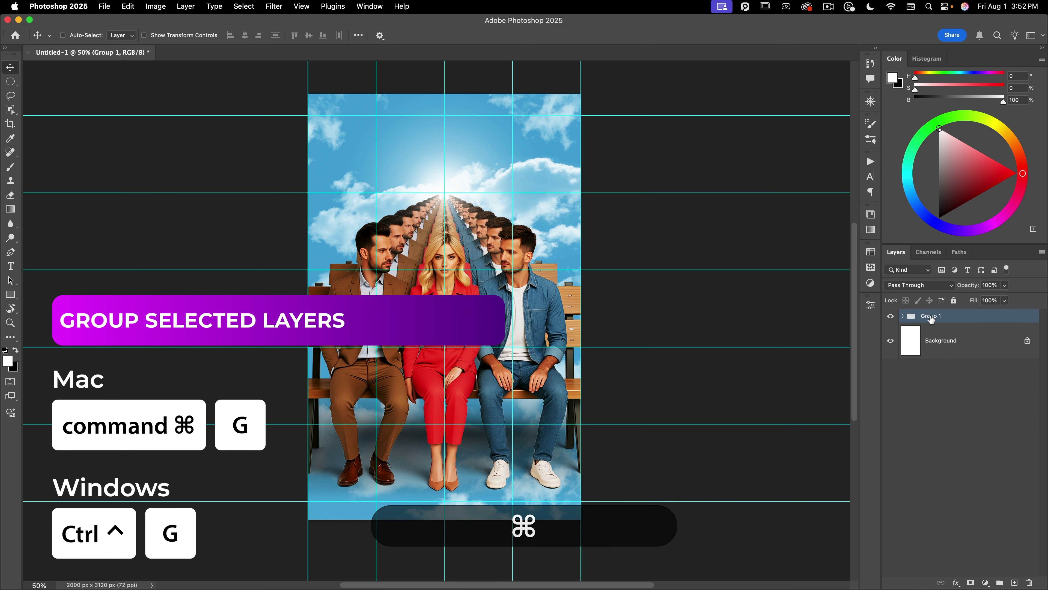
{"action": "double_click", "coordinate": [931, 315]}
{"action": "type", "text": "artw"}
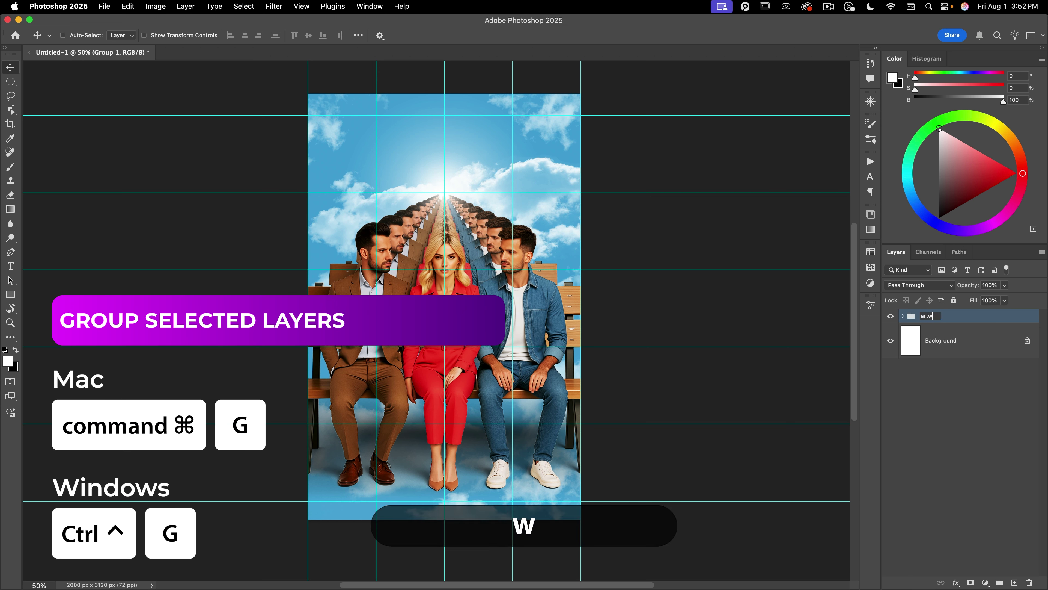
{"action": "type", "text": "ork"}
{"action": "key", "text": "Return"}
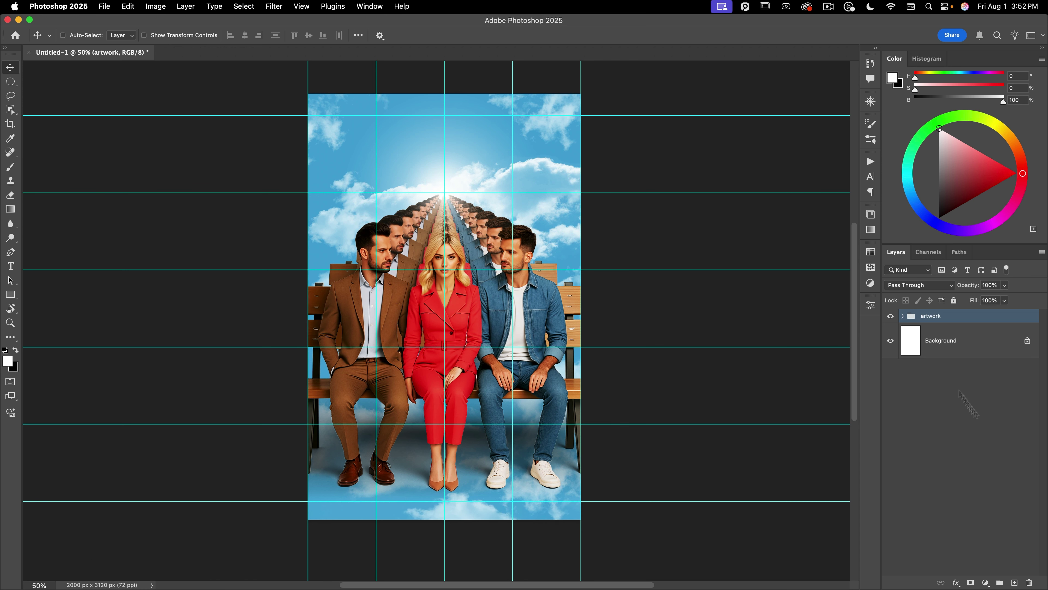
- Create an empty group above the artwork group and name it "titles"
{"action": "left_click", "coordinate": [1000, 582]}
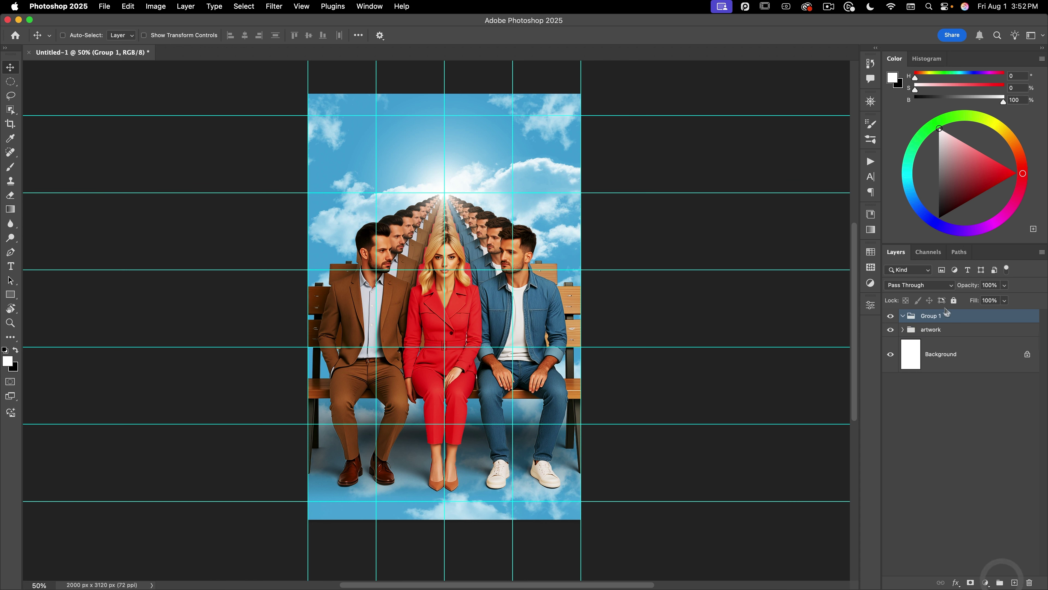
{"action": "double_click", "coordinate": [931, 316]}
{"action": "type", "text": "titles"}
{"action": "key", "text": "Return"}
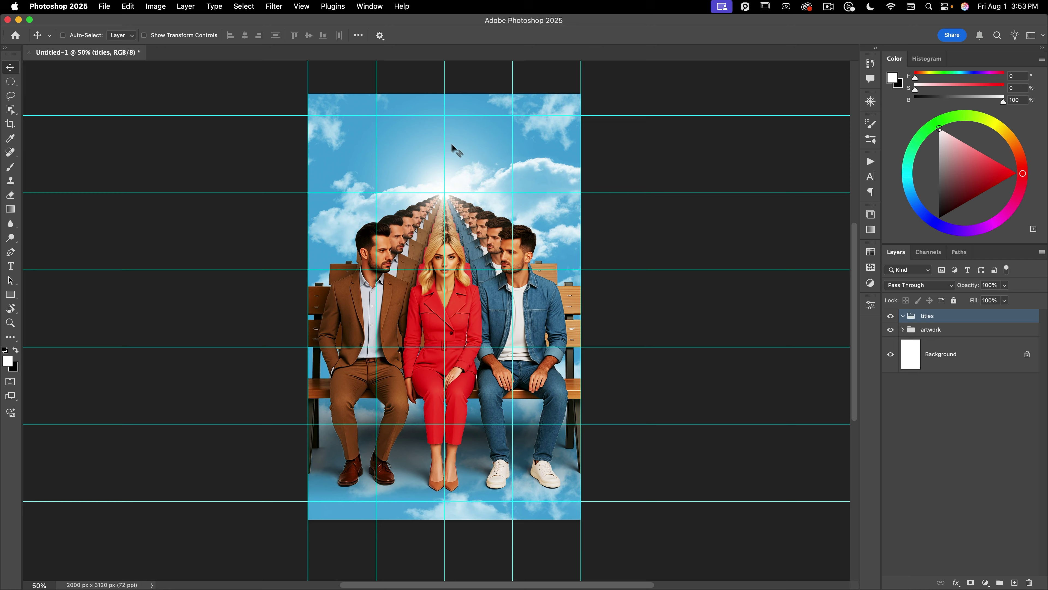
- Start a black, centre-aligned text line in the titles group, where the poster's middle vertical guide meets the uppermost horizontal guide
{"action": "key", "text": "z"}
{"action": "left_click_drag", "start_coordinate": [429, 94], "coordinate": [320, 178]}
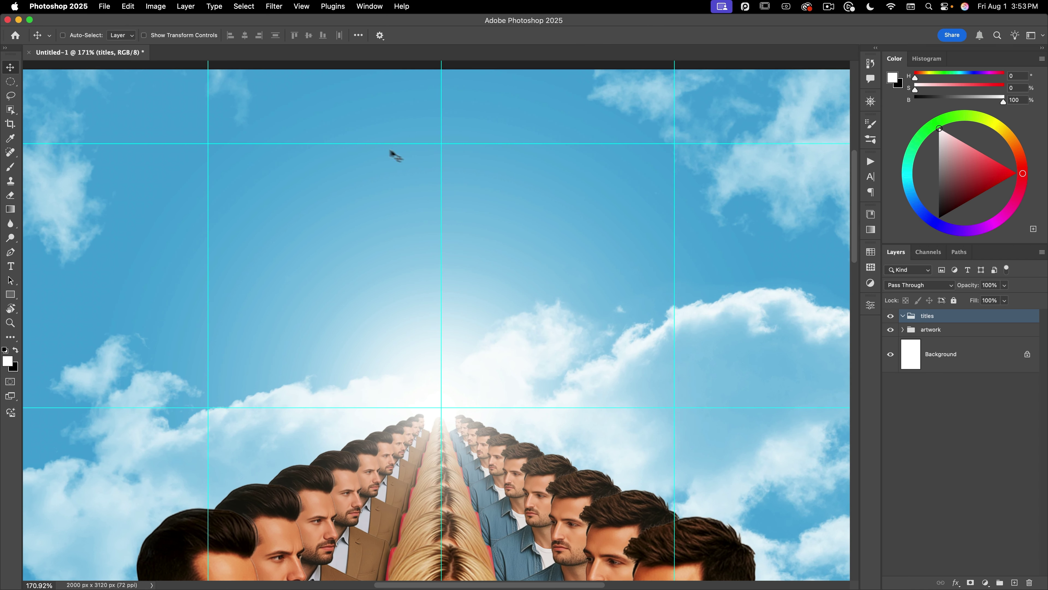
{"action": "left_click", "coordinate": [11, 265]}
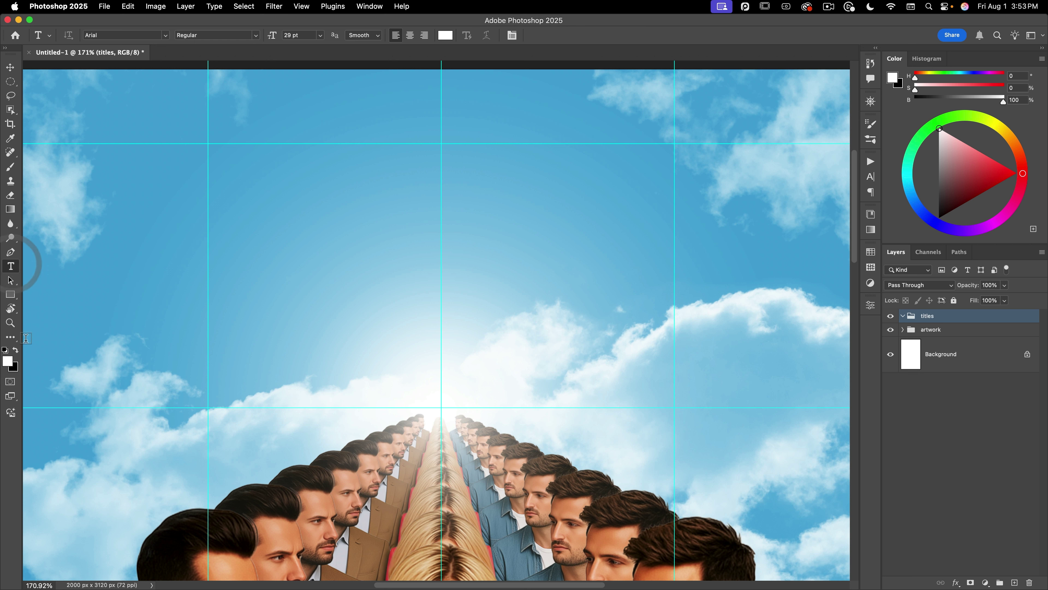
{"action": "left_click", "coordinate": [16, 350]}
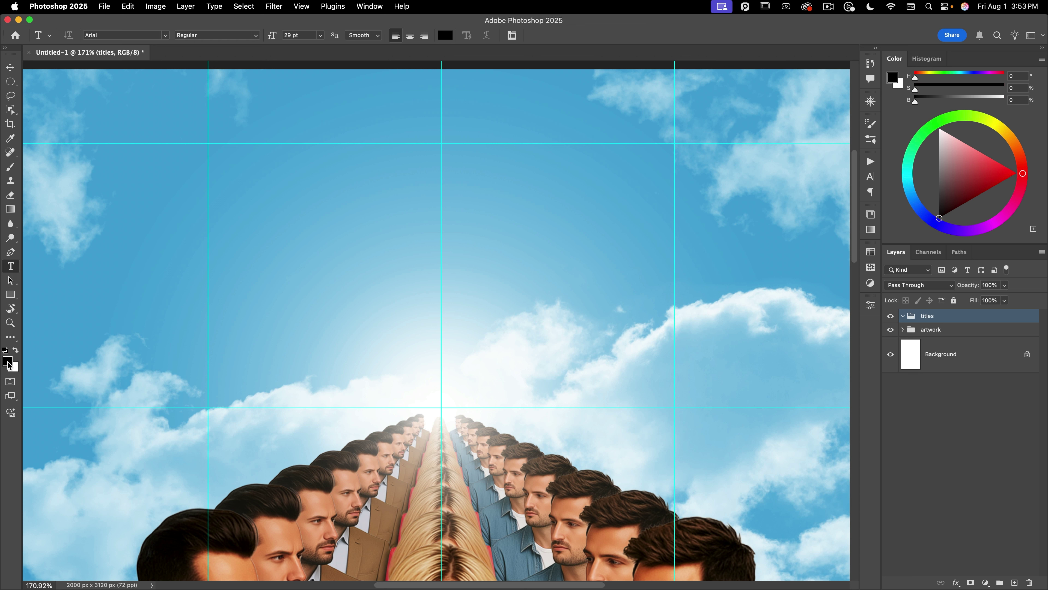
{"action": "left_click", "coordinate": [441, 147]}
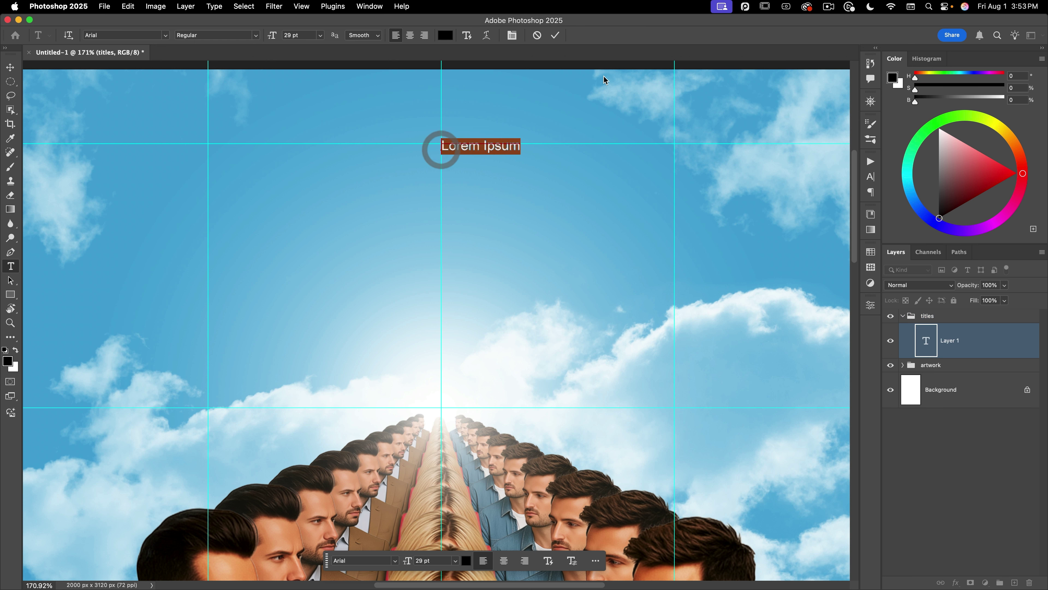
{"action": "left_click", "coordinate": [411, 36]}
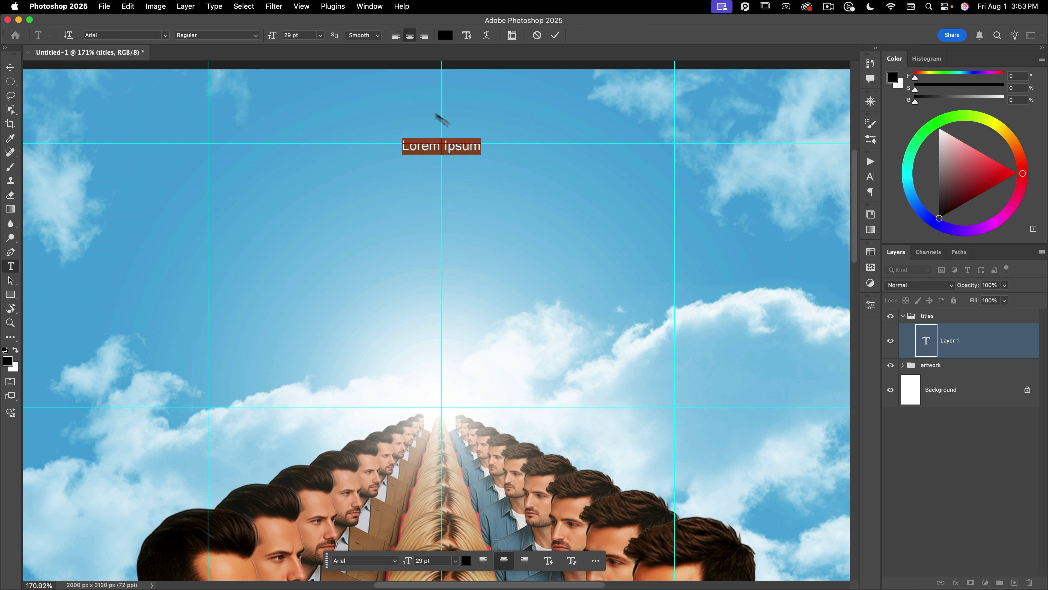
- Replace the placeholder text with the central actor's first name and, on a second line, the surname in capitals
{"action": "left_click", "coordinate": [434, 141]}
{"action": "key", "text": "super+a"}
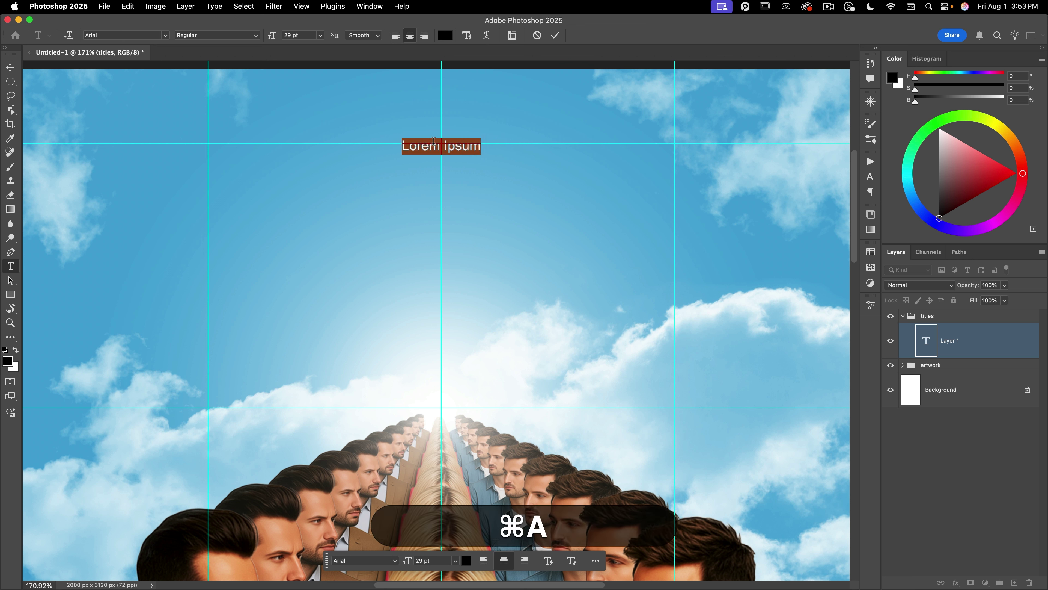
{"action": "type", "text": "el"}
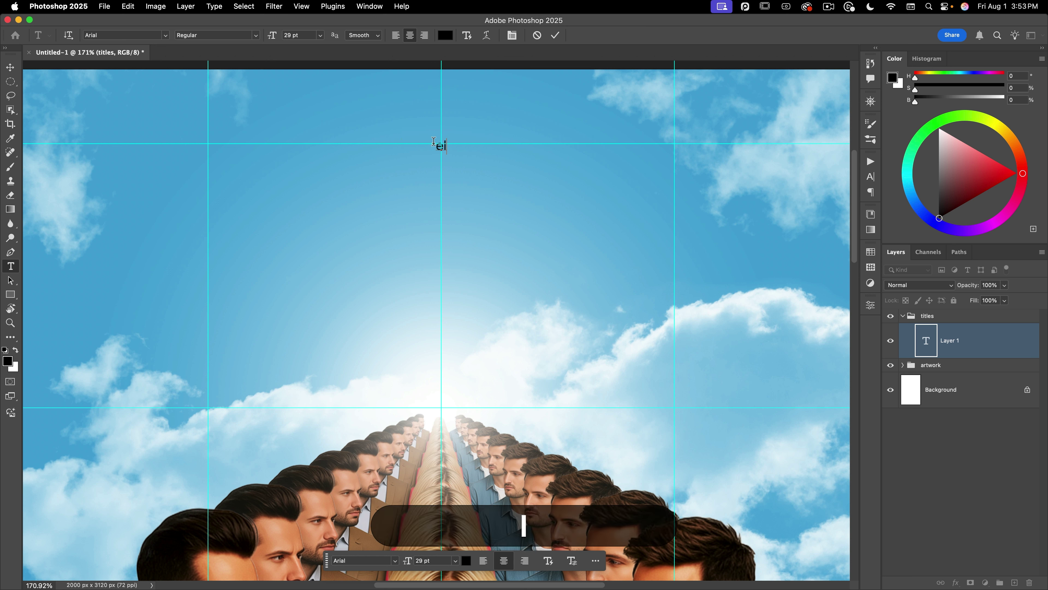
{"action": "key", "text": "BackSpace"}
{"action": "type", "text": "Elizabeth"}
{"action": "key", "text": "Return"}
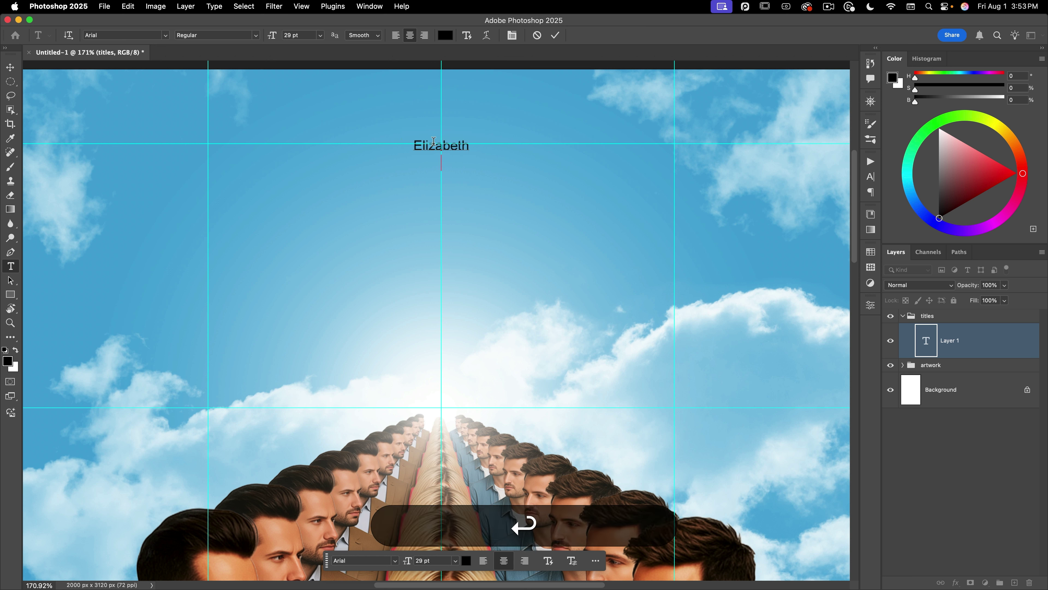
{"action": "type", "text": "OR"}
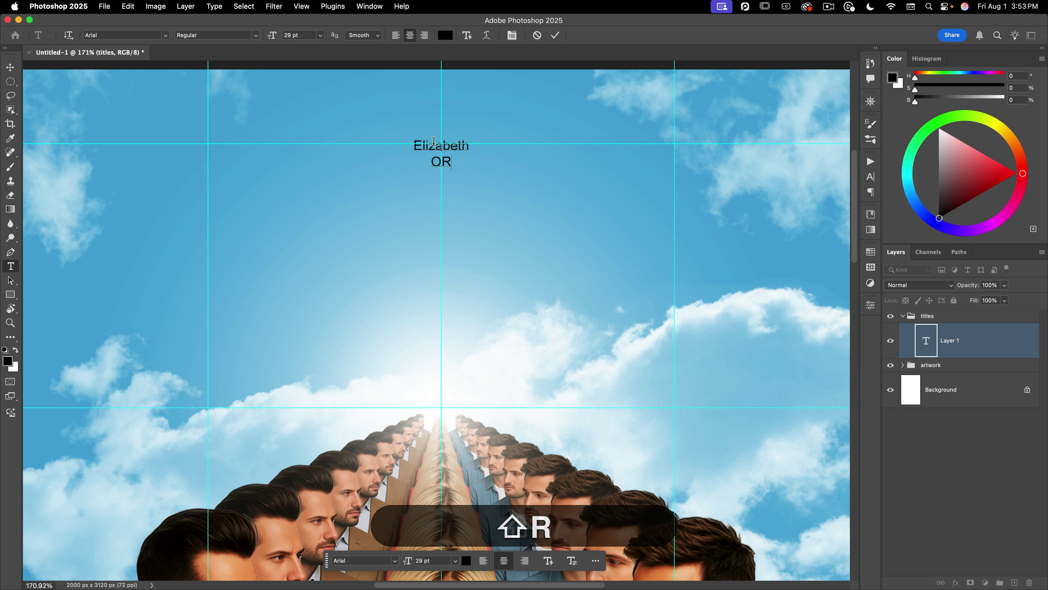
{"action": "type", "text": "ION"}
{"action": "key", "text": "Left"}
{"action": "key", "text": "Left"}
{"action": "key", "text": "Left"}
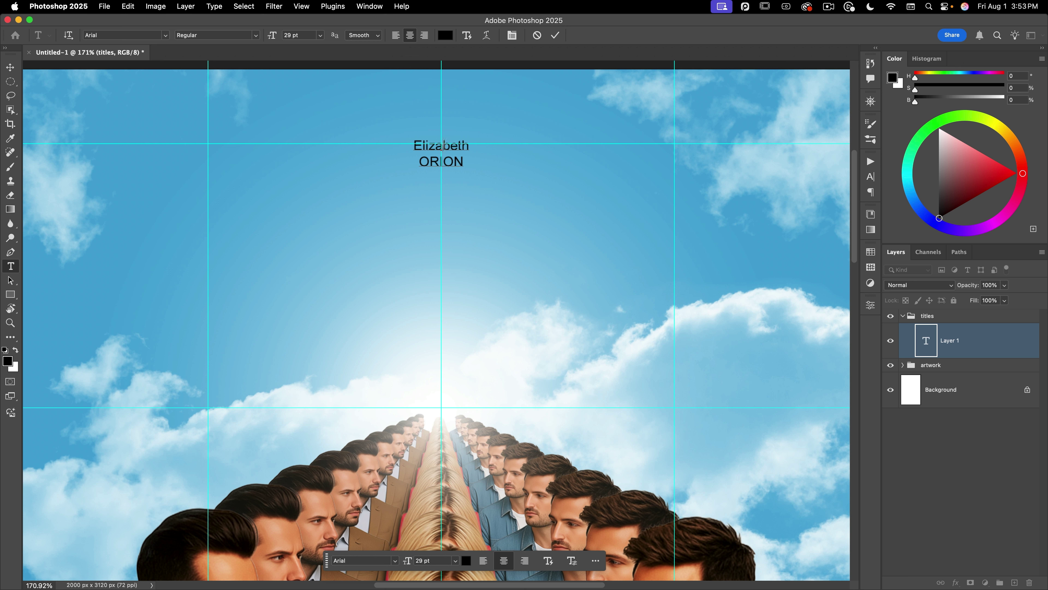
- Set both lines of the actor name in Wayfinder CF Regular at 56 pt
{"action": "key", "text": "super"}
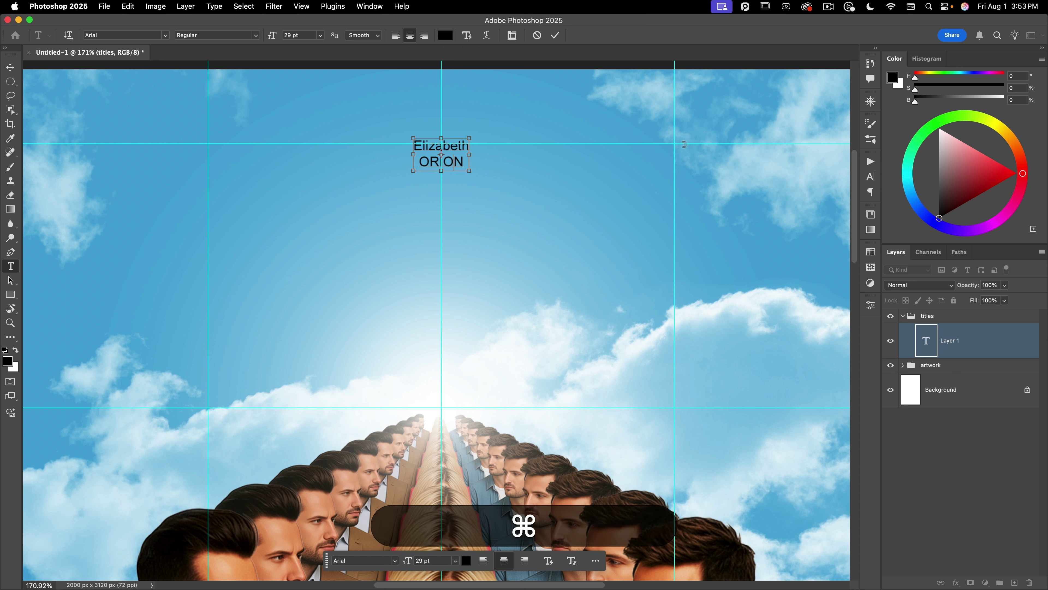
{"action": "key", "text": "super+a"}
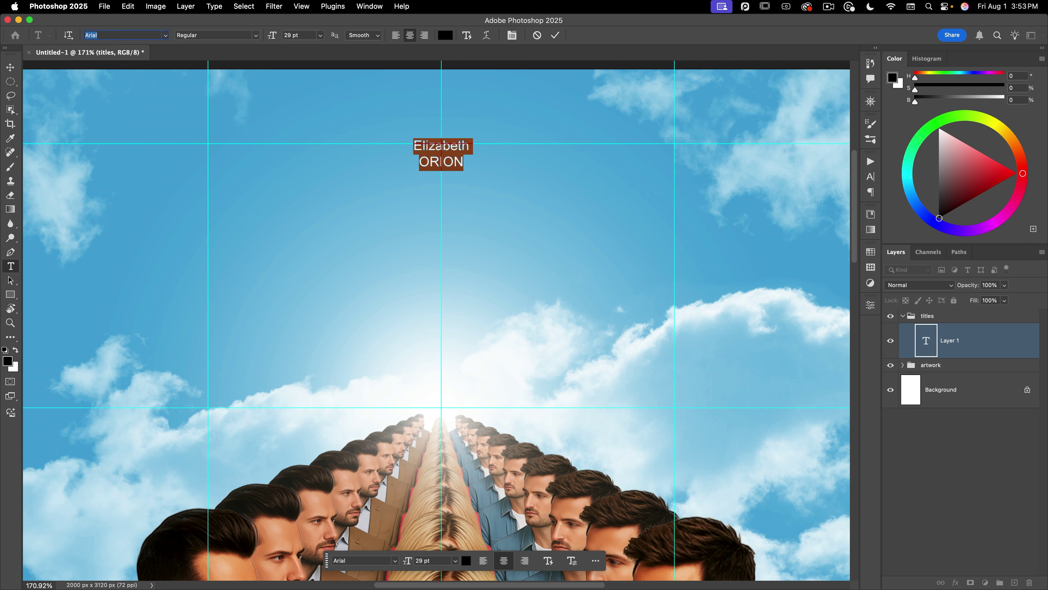
{"action": "left_click", "coordinate": [134, 33]}
{"action": "key", "text": "super+a"}
{"action": "type", "text": "wayfinder"}
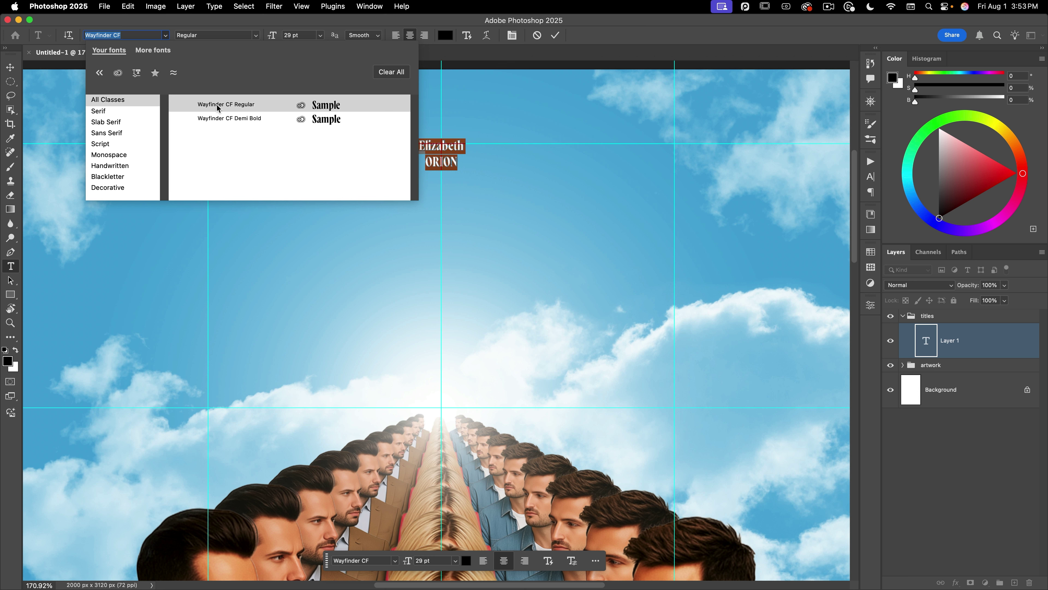
{"action": "left_click", "coordinate": [237, 106]}
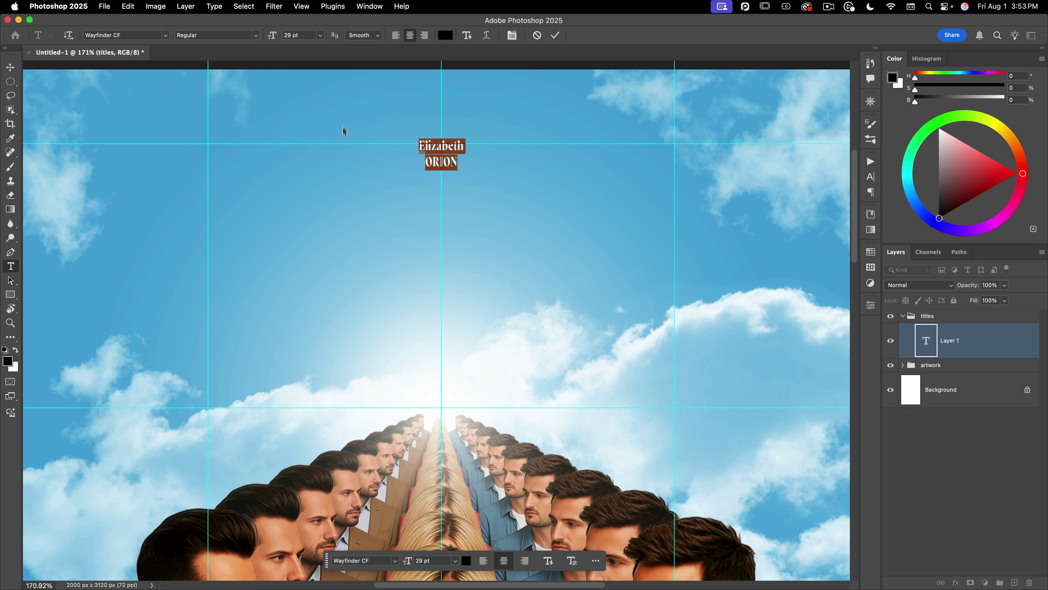
{"action": "left_click", "coordinate": [302, 35]}
{"action": "type", "text": "56"}
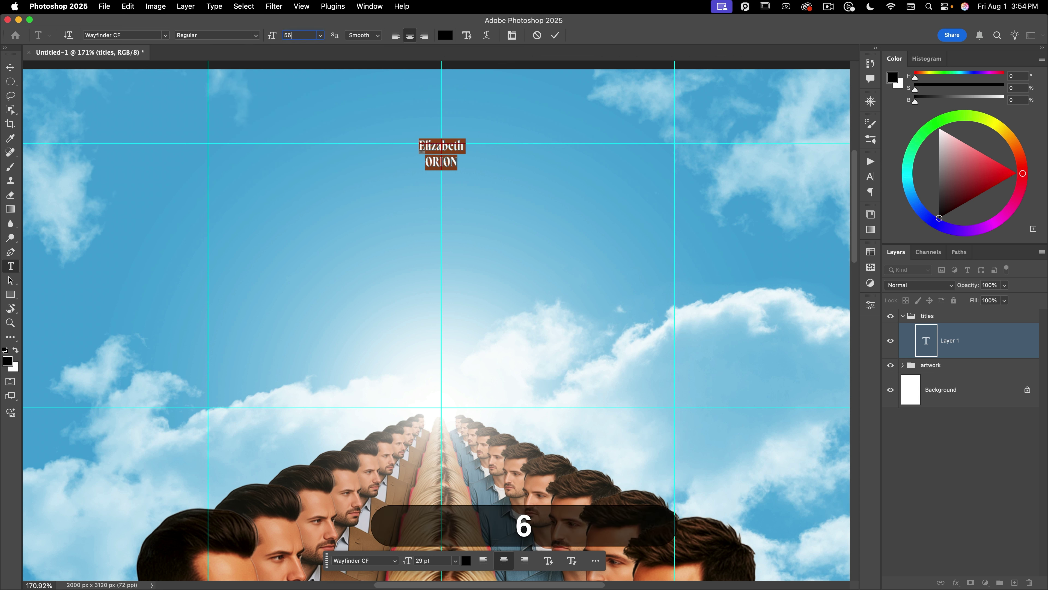
{"action": "key", "text": "Return"}
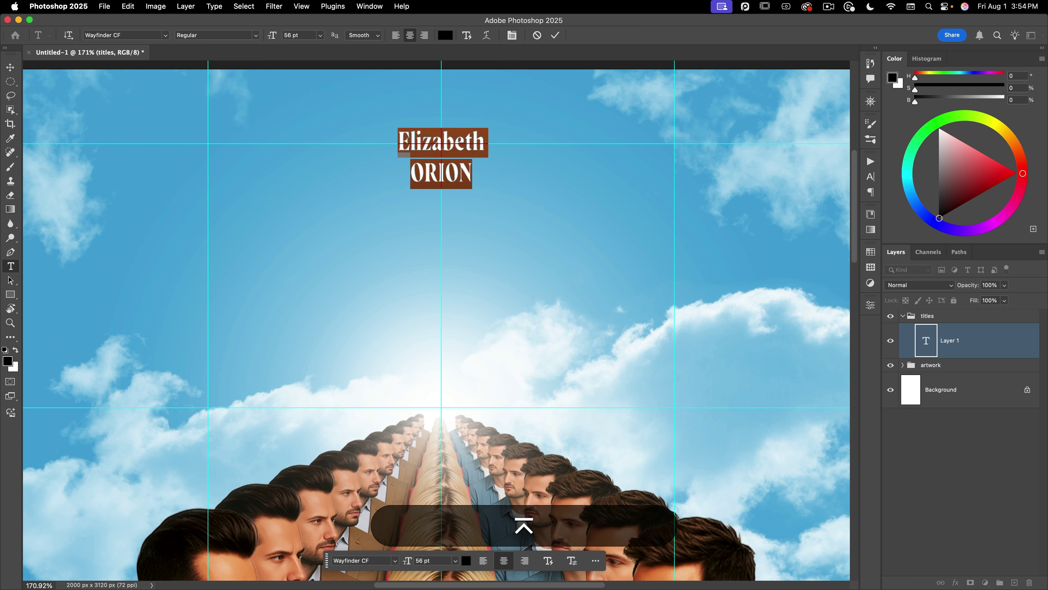
- Set the actor name's leading to 72 pt and enlarge only the surname line to 90 pt
{"action": "left_click", "coordinate": [512, 35]}
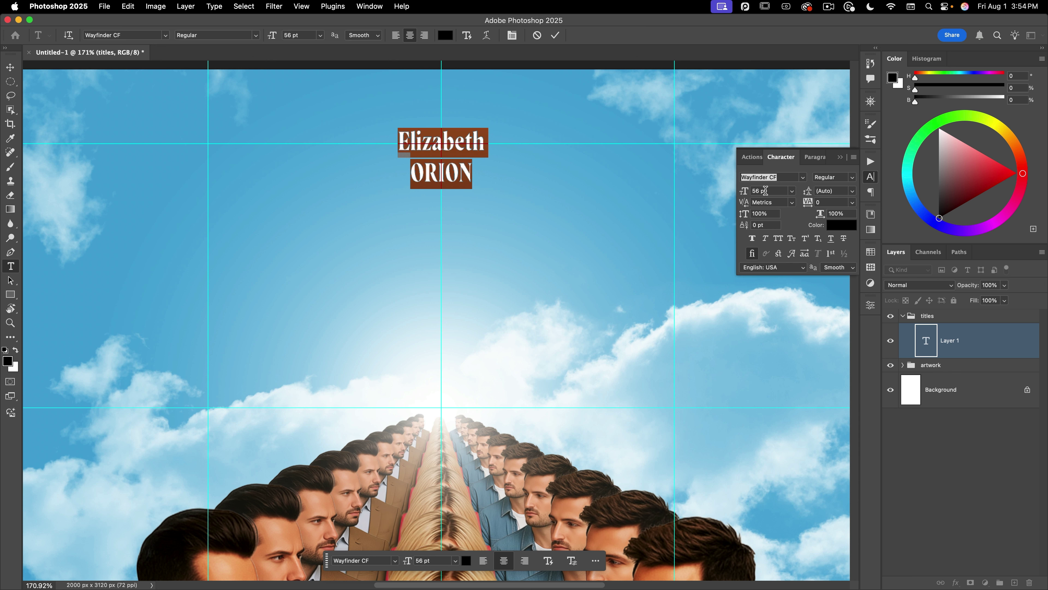
{"action": "left_click", "coordinate": [831, 191]}
{"action": "type", "text": "72"}
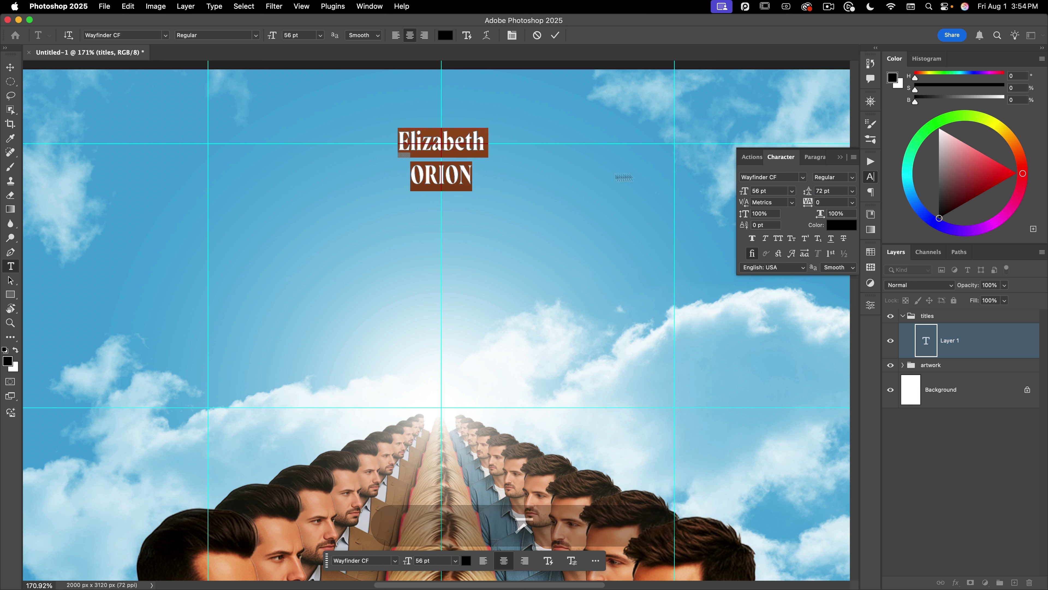
{"action": "double_click", "coordinate": [461, 173]}
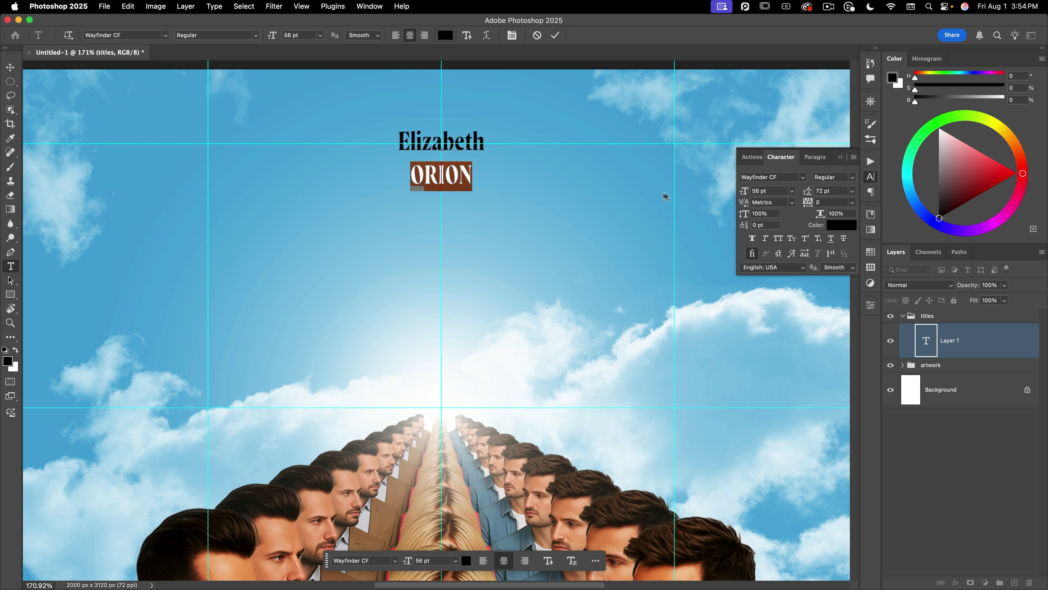
{"action": "left_click", "coordinate": [775, 191]}
{"action": "type", "text": "90"}
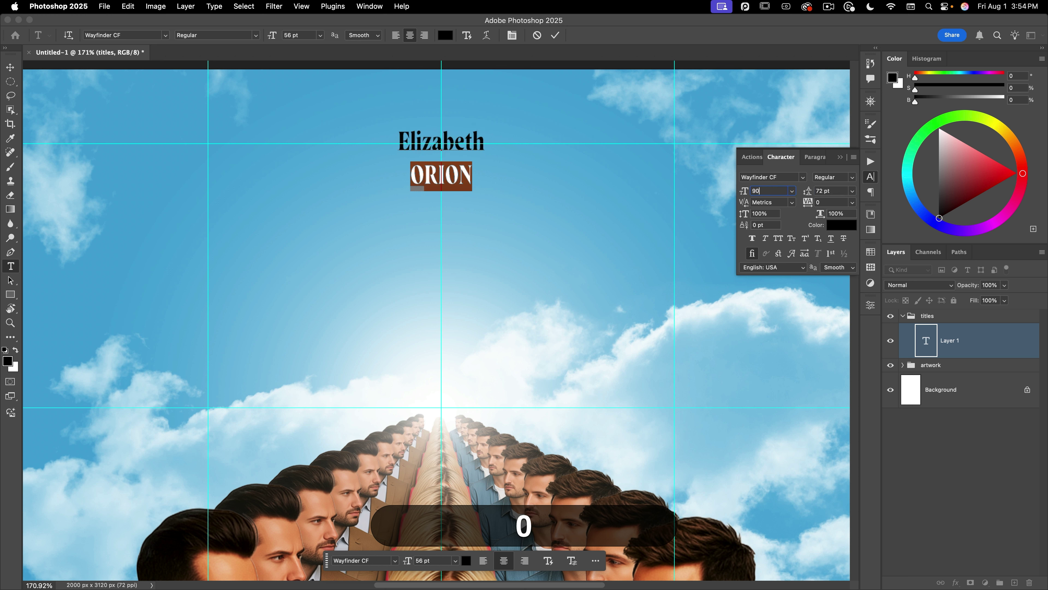
{"action": "key", "text": "Return"}
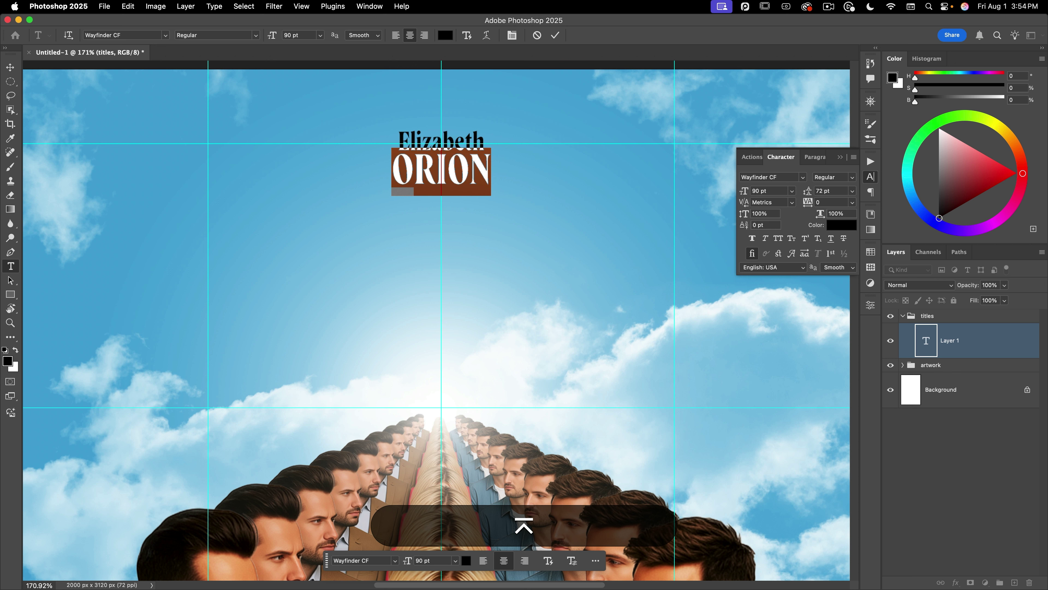
- Commit the name text and move it down so its upper edge sits at the uppermost horizontal guide, centred on the middle guide
{"action": "left_click", "coordinate": [555, 36]}
{"action": "key", "text": "v"}
{"action": "left_click_drag", "start_coordinate": [498, 166], "coordinate": [499, 176]}
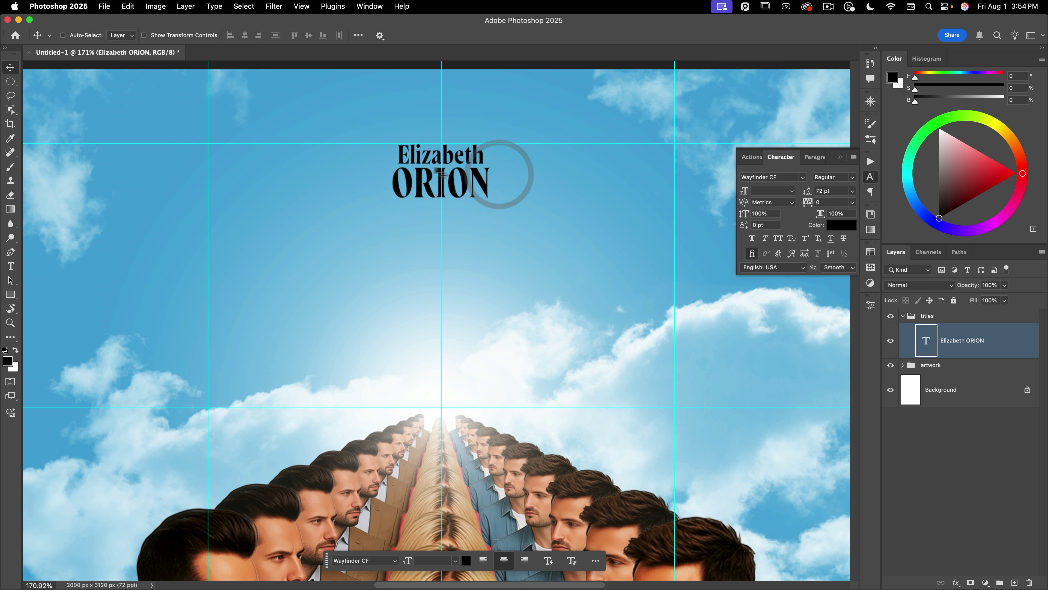
{"action": "key", "text": "Up"}
{"action": "key", "text": "Up"}
{"action": "key", "text": "Up"}
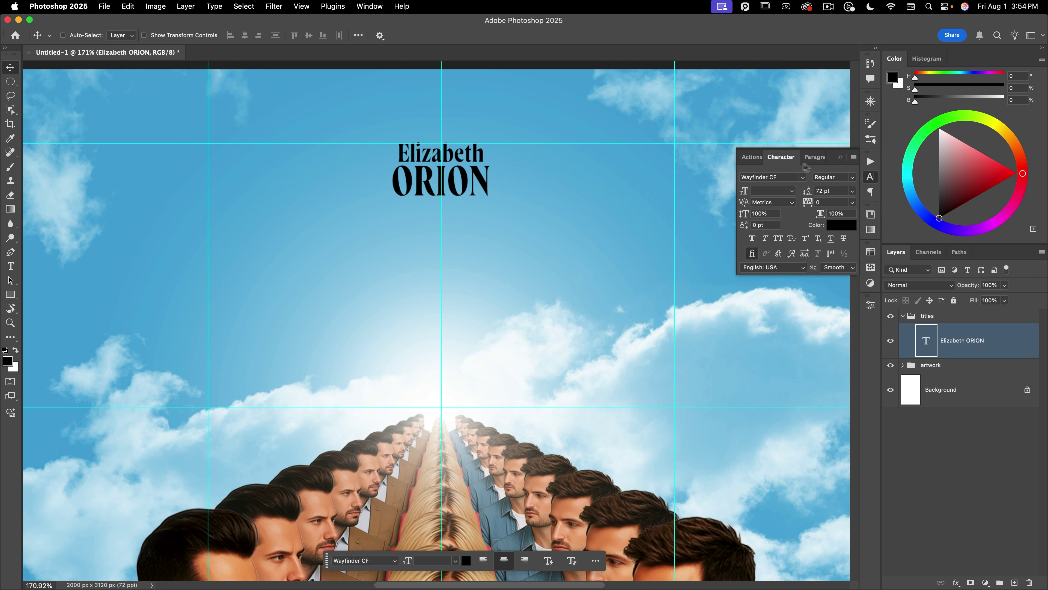
{"action": "left_click", "coordinate": [869, 178]}
- Duplicate the actor name at the same height onto the vertical guide left of centre
{"action": "scroll", "coordinate": [524, 182], "scroll_direction": "down", "scroll_amount": 6, "text": "alt"}
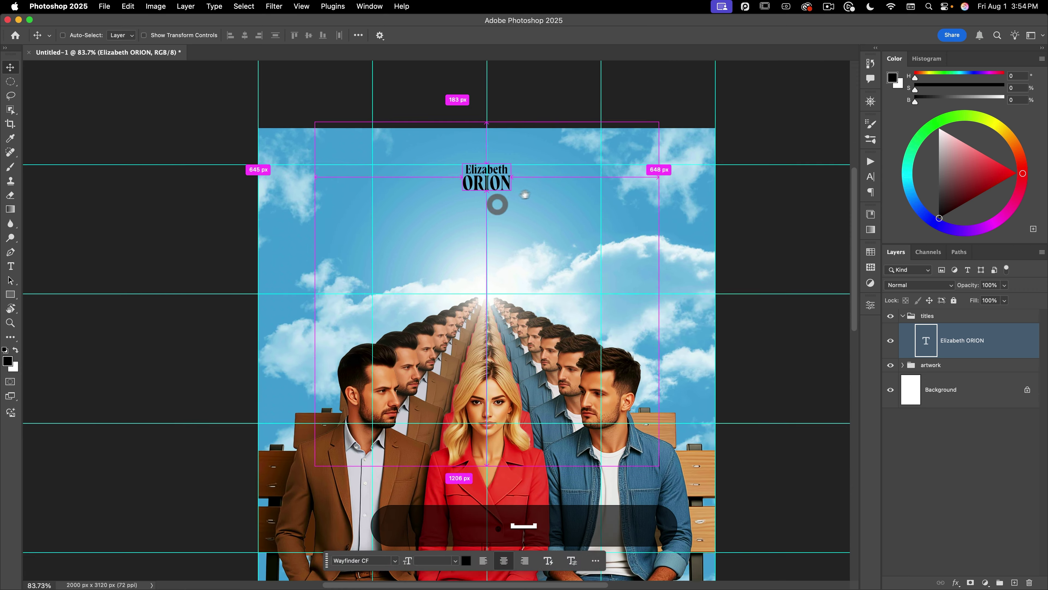
{"action": "left_click_drag", "start_coordinate": [573, 223], "coordinate": [466, 225]}
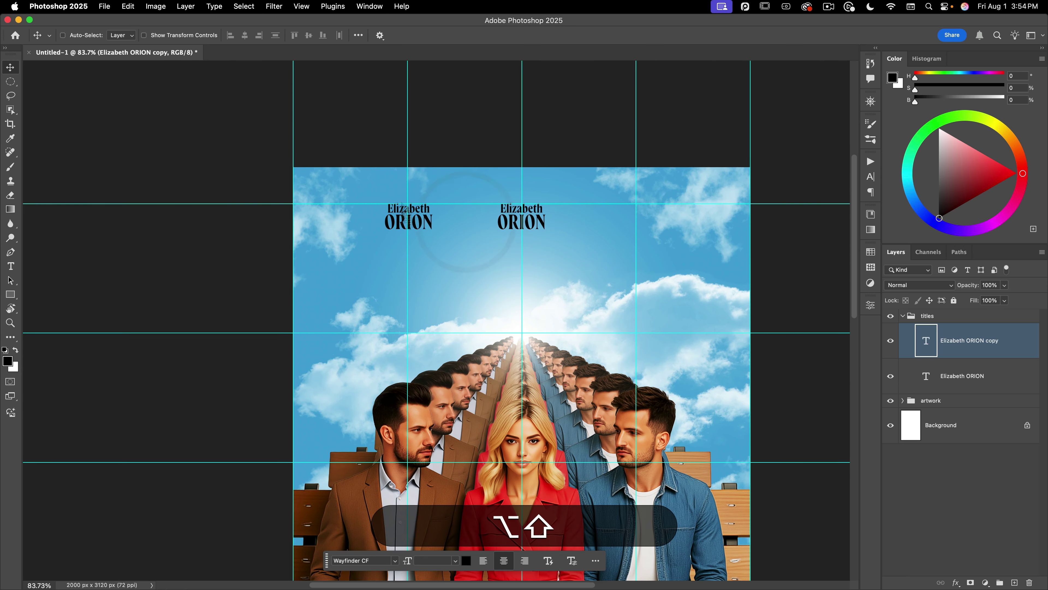
{"action": "left_click_drag", "start_coordinate": [402, 209], "coordinate": [338, 201]}
- Replace the text of the left copy with the second actor's first name and capitalised surname, keeping each line's size
{"action": "key", "text": "t"}
{"action": "left_click", "coordinate": [436, 200]}
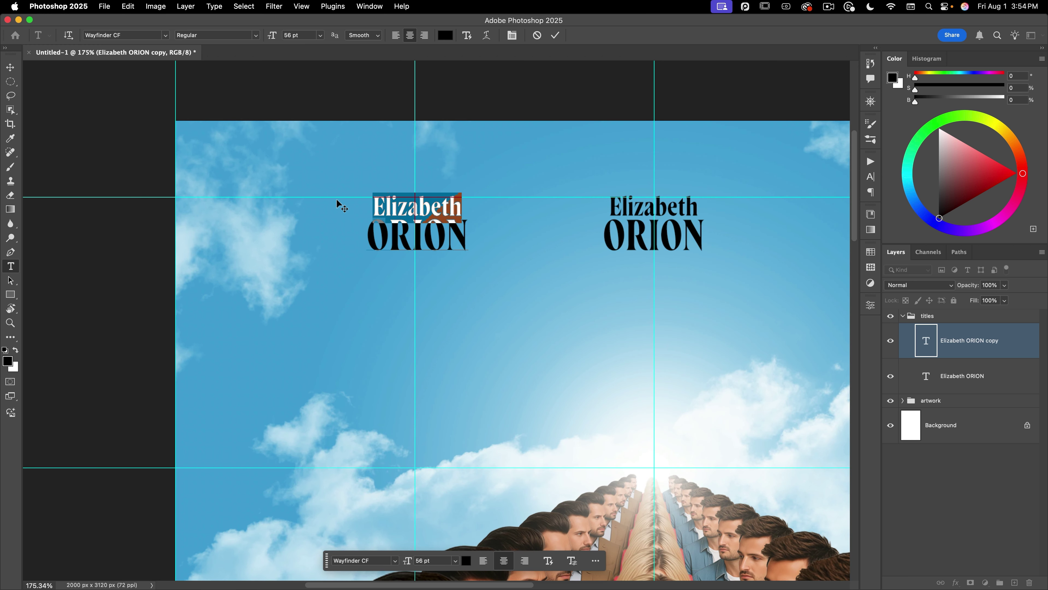
{"action": "type", "text": "Mark"}
{"action": "key", "text": "Right"}
{"action": "key", "text": "shift+Down"}
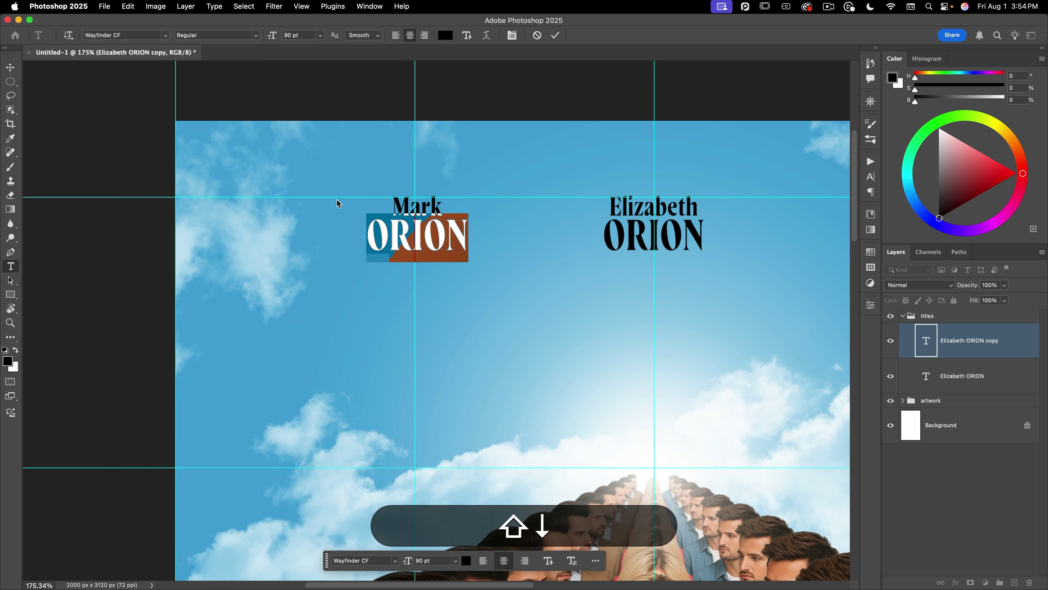
{"action": "type", "text": "TELLING"}
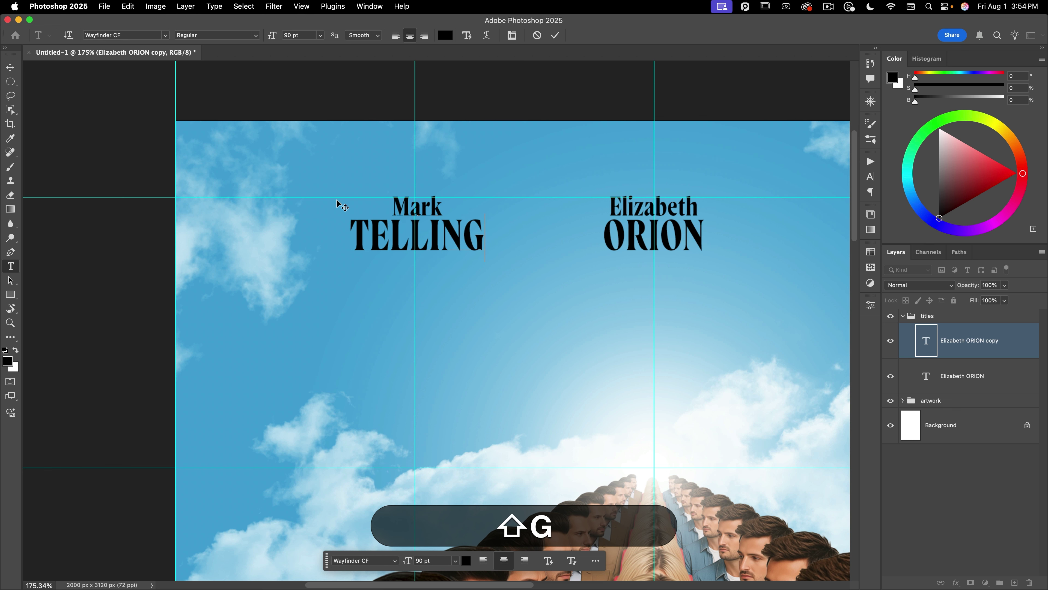
{"action": "key", "text": "super+Return"}
- Duplicate the left actor name at the same height onto the vertical guide right of centre
{"action": "key", "text": "v"}
{"action": "key", "text": "space"}
{"action": "left_click_drag", "start_coordinate": [472, 189], "coordinate": [239, 175]}
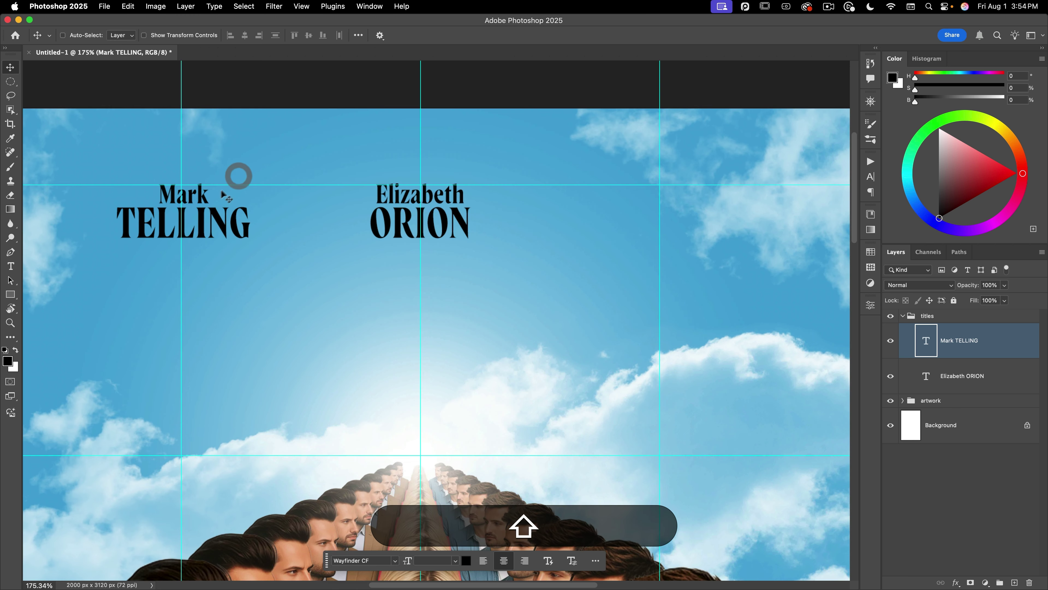
{"action": "left_click_drag", "start_coordinate": [200, 231], "coordinate": [607, 199]}
{"action": "key", "text": "space"}
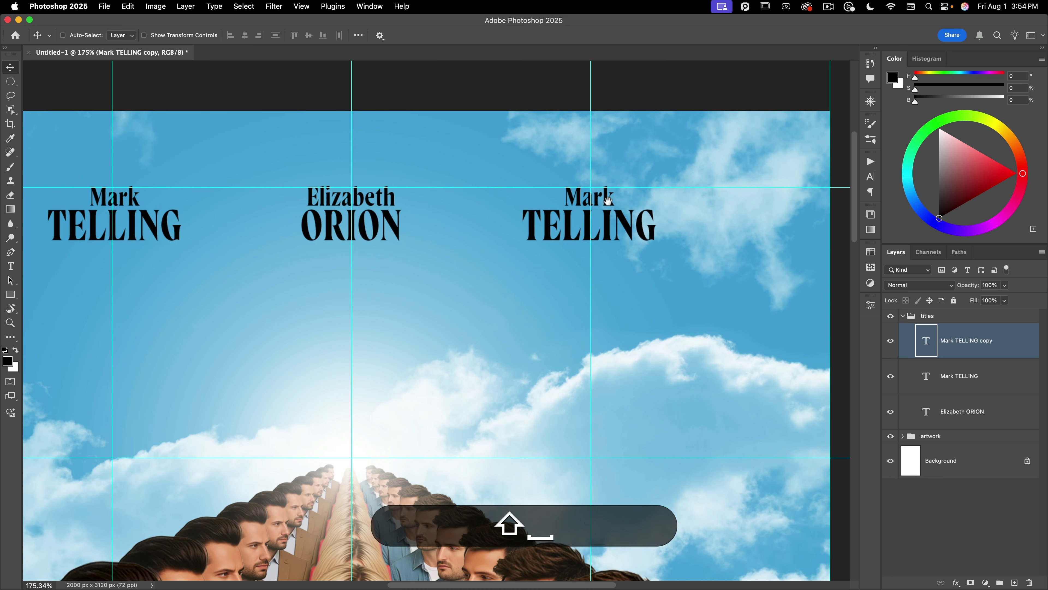
- Replace the text of the right copy with the third actor's first name and capitalised surname, keeping each line's size, and commit it
{"action": "key", "text": "shift+t"}
{"action": "double_click", "coordinate": [610, 197]}
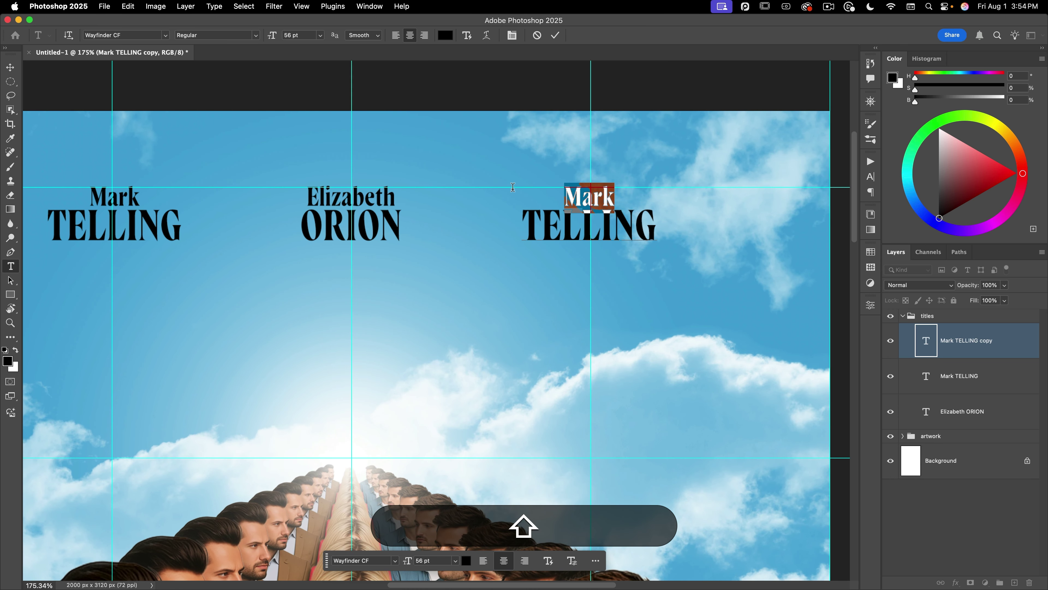
{"action": "type", "text": "CALL"}
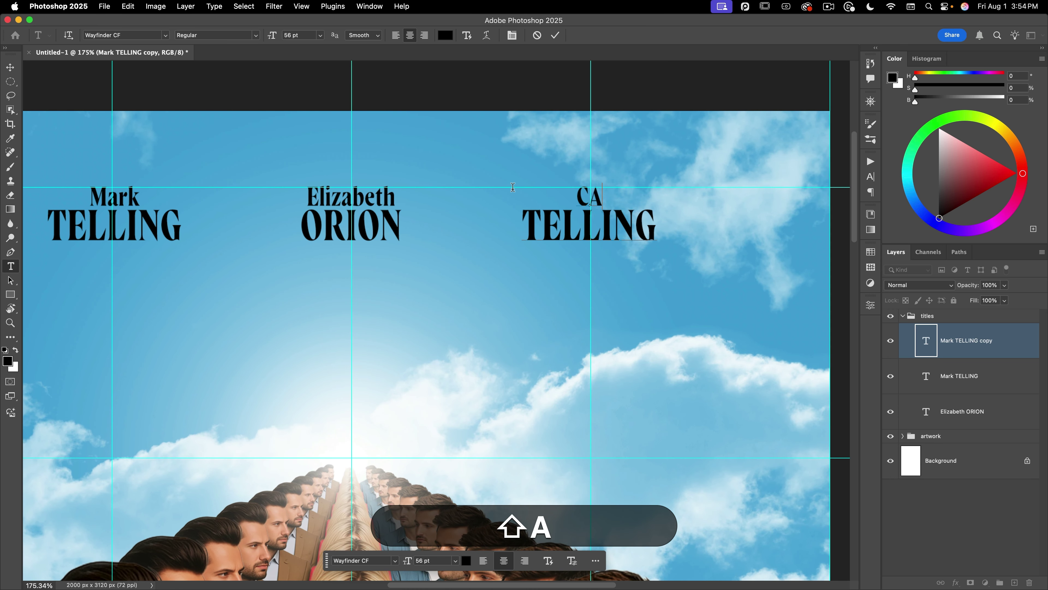
{"action": "key", "text": "BackSpace"}
{"action": "key", "text": "BackSpace"}
{"action": "key", "text": "BackSpace"}
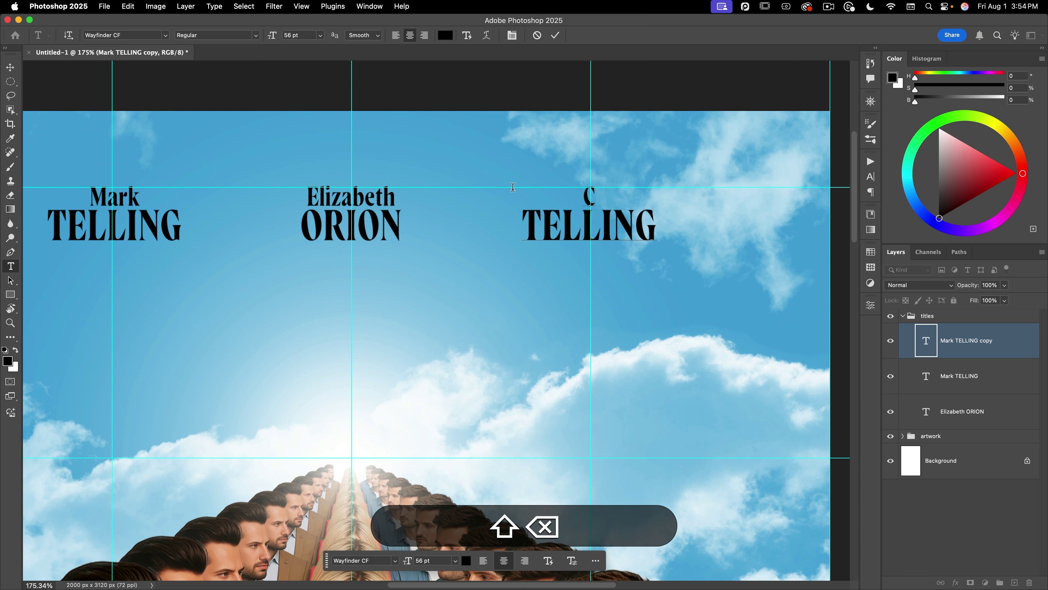
{"action": "type", "text": "alifornia"}
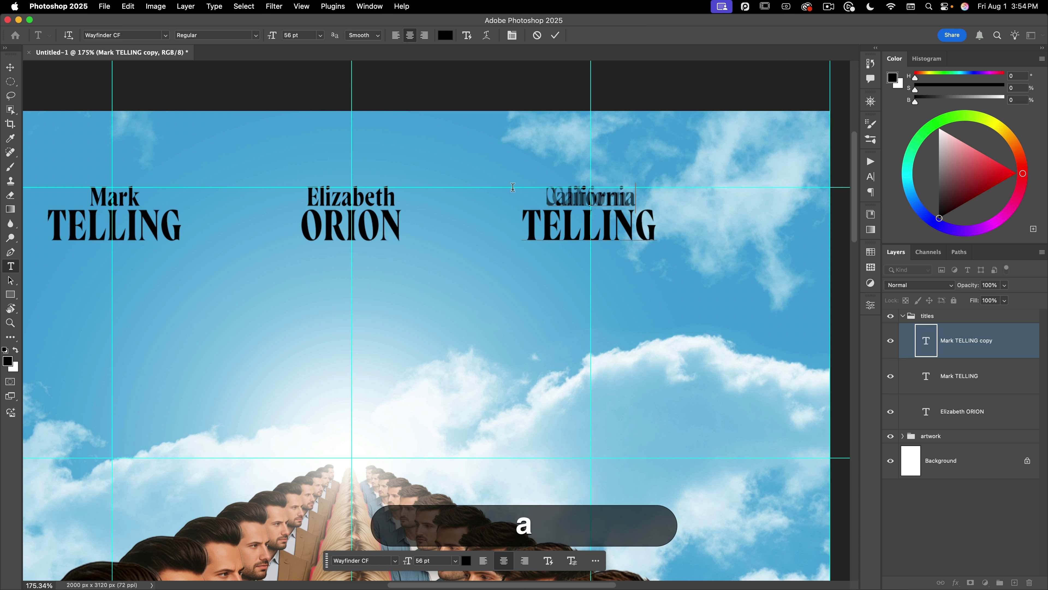
{"action": "key", "text": "shift+Right"}
{"action": "key", "text": "shift+Down"}
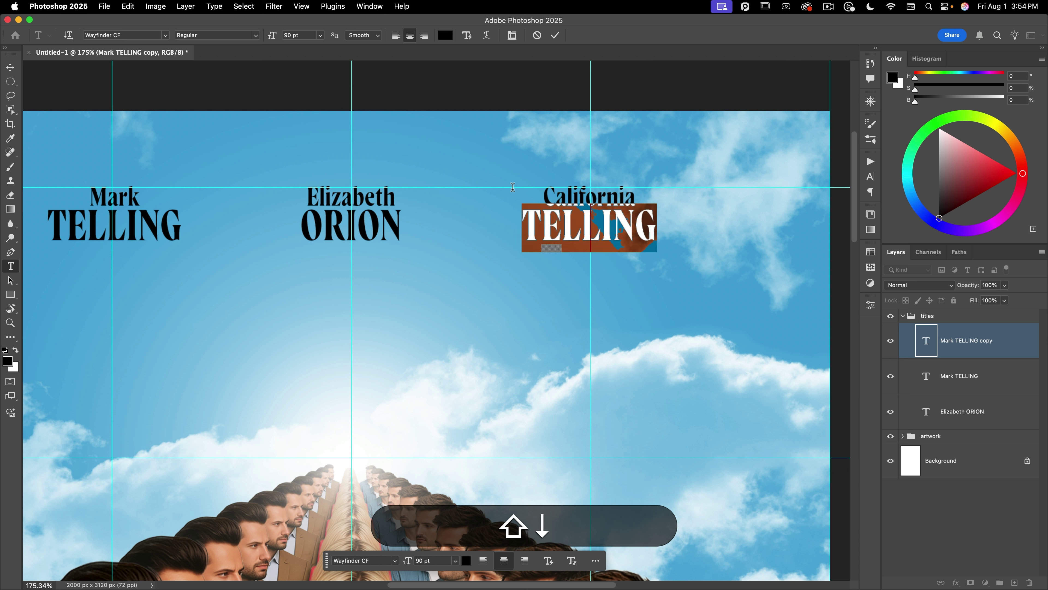
{"action": "type", "text": "TURNER"}
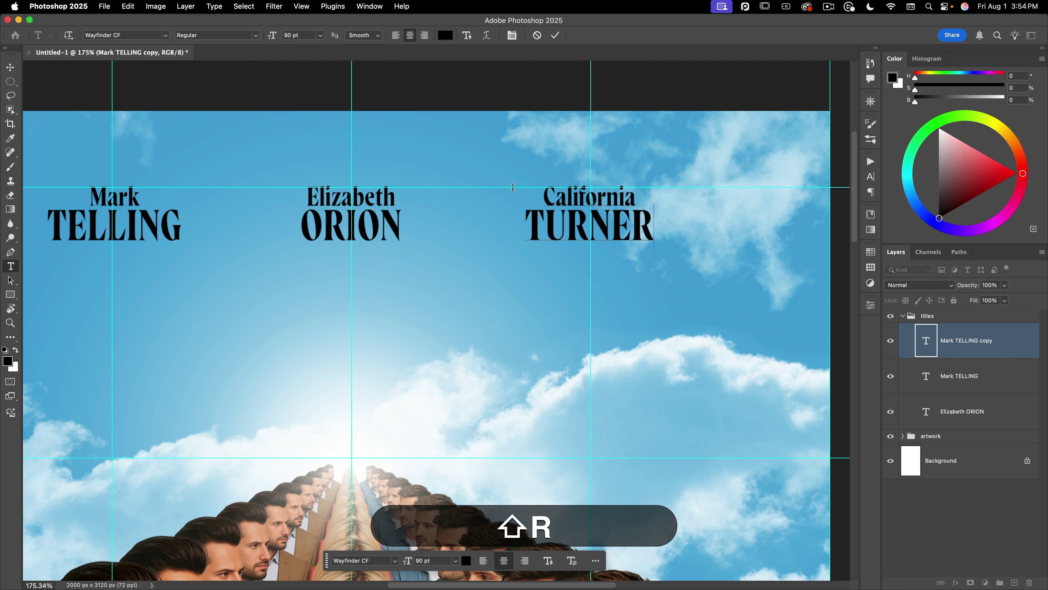
{"action": "key", "text": "shift+KP_Enter"}
{"action": "key", "text": "shift+v"}
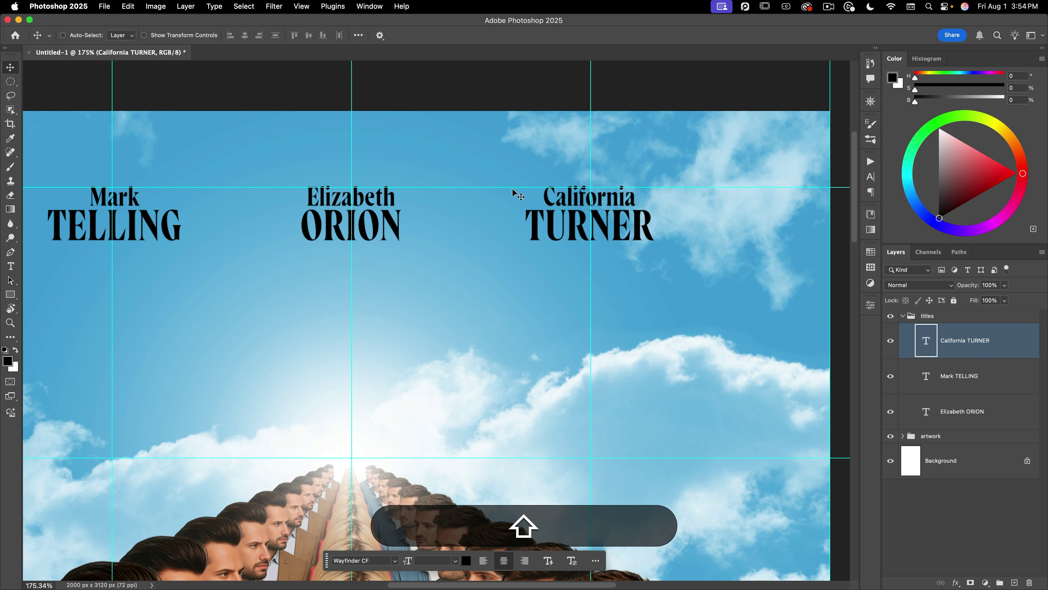
- Duplicate the right actor name down onto the middle vertical guide, just above the glowing vanishing point
{"action": "left_click_drag", "start_coordinate": [546, 228], "coordinate": [664, 156]}
{"action": "scroll", "coordinate": [545, 254], "scroll_direction": "down", "scroll_amount": 5}
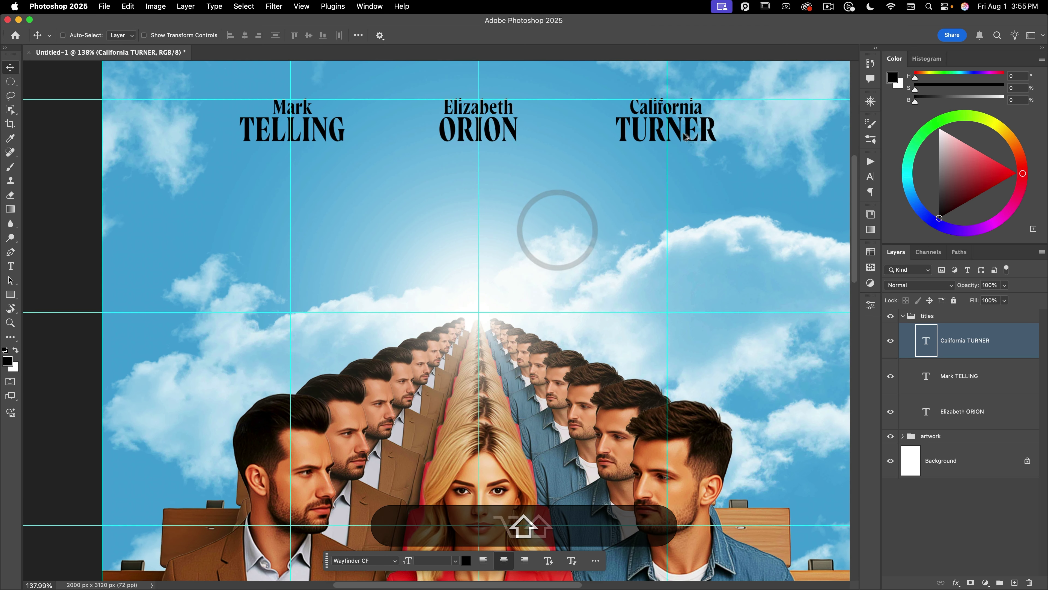
{"action": "left_click_drag", "start_coordinate": [687, 130], "coordinate": [506, 276]}
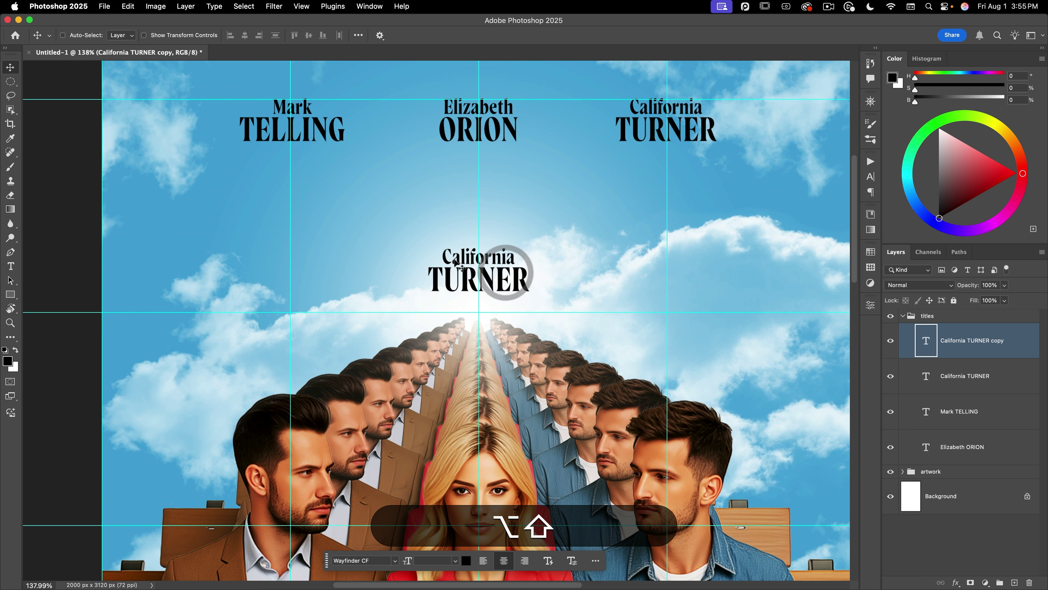
- Replace all the text of the centred copy with the tagline "You can only choose one." at the first-name size
{"action": "key", "text": "t"}
{"action": "key", "text": "Return"}
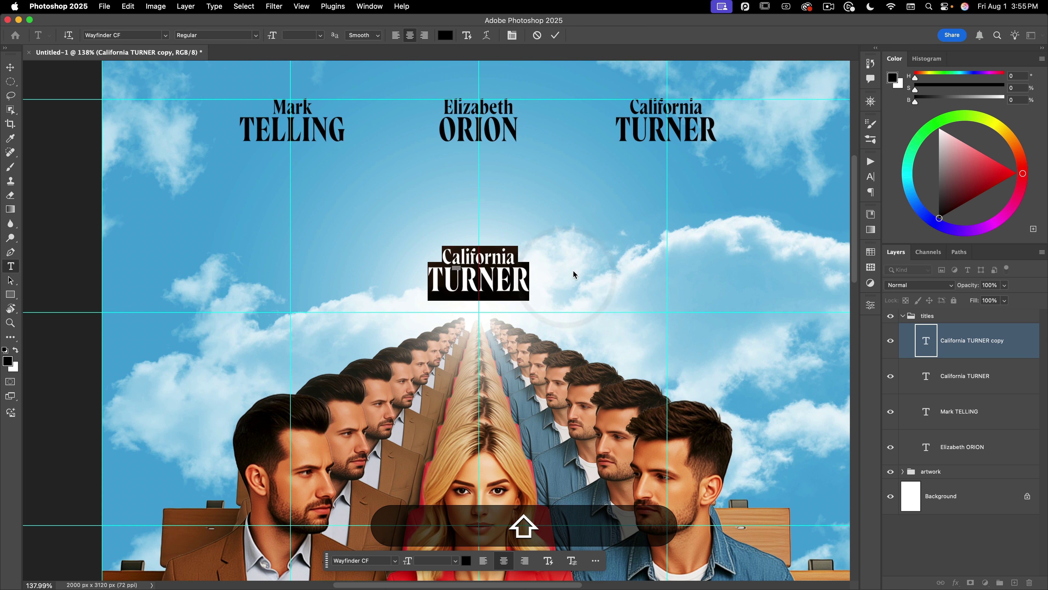
{"action": "type", "text": "YOU"}
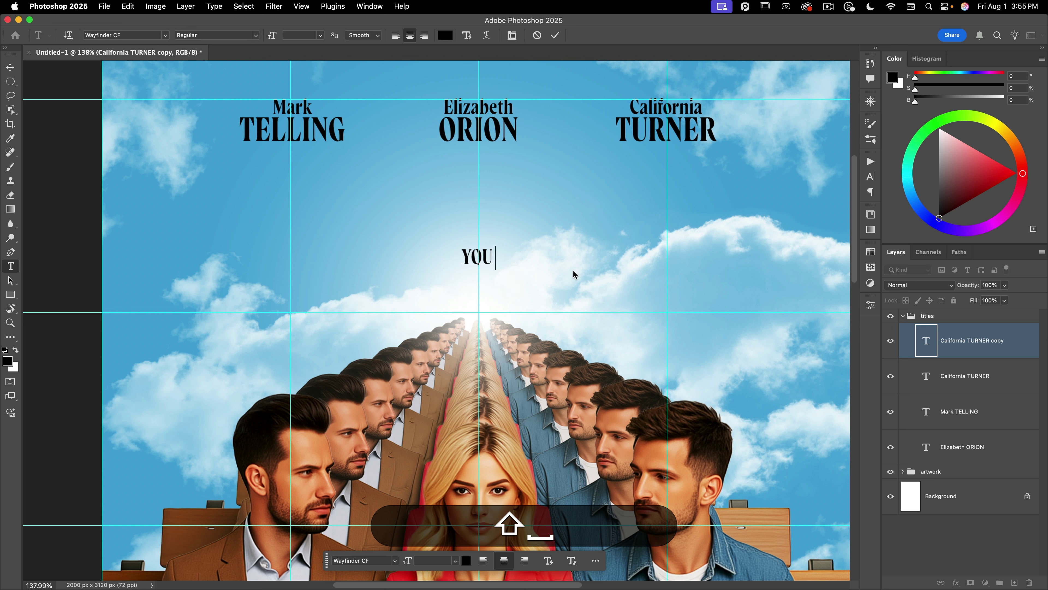
{"action": "key", "text": "BackSpace"}
{"action": "key", "text": "BackSpace"}
{"action": "type", "text": "ou can"}
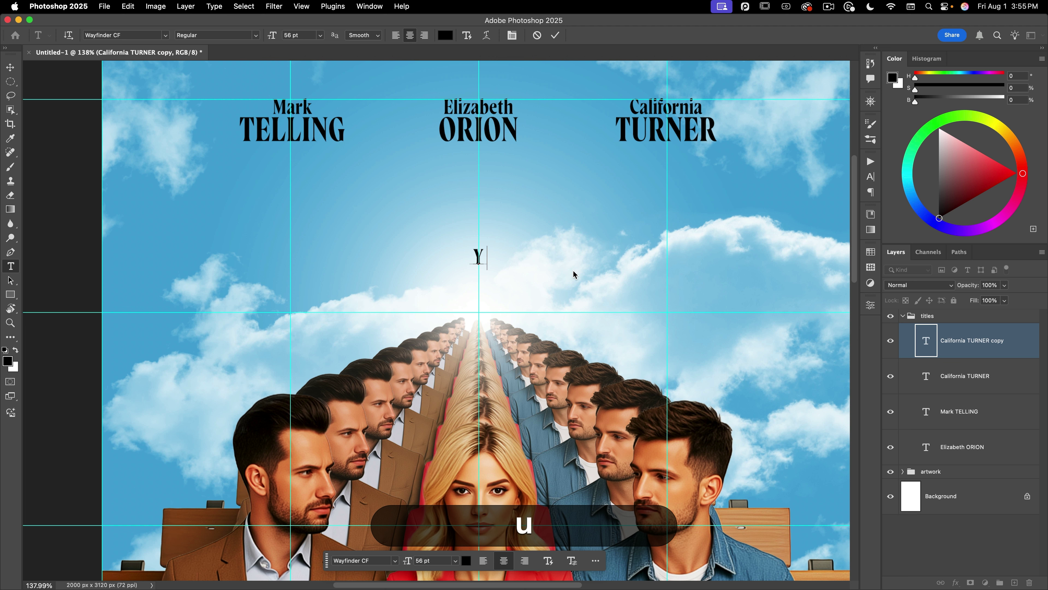
{"action": "type", "text": " on"}
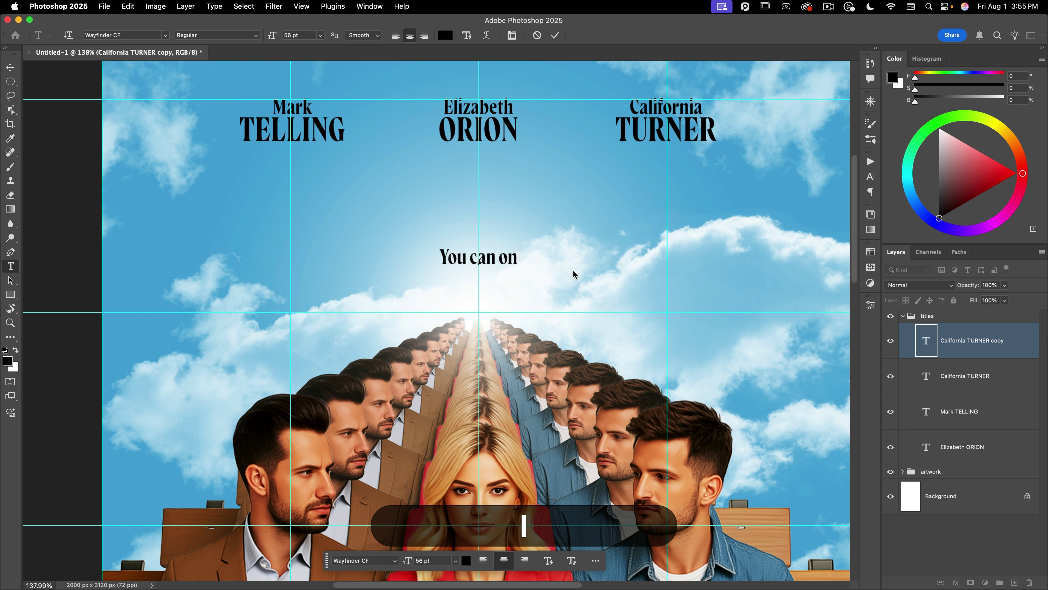
{"action": "type", "text": "ly choose one."}
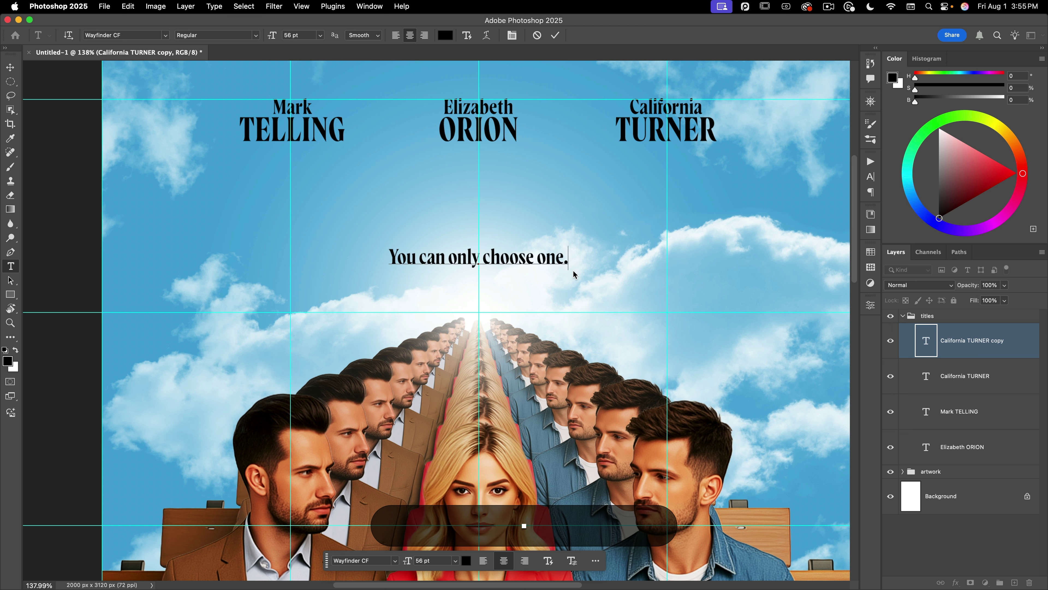
- Set the tagline's font size to 74 pt and its tracking to -22, and commit the text
{"action": "key", "text": "super+a"}
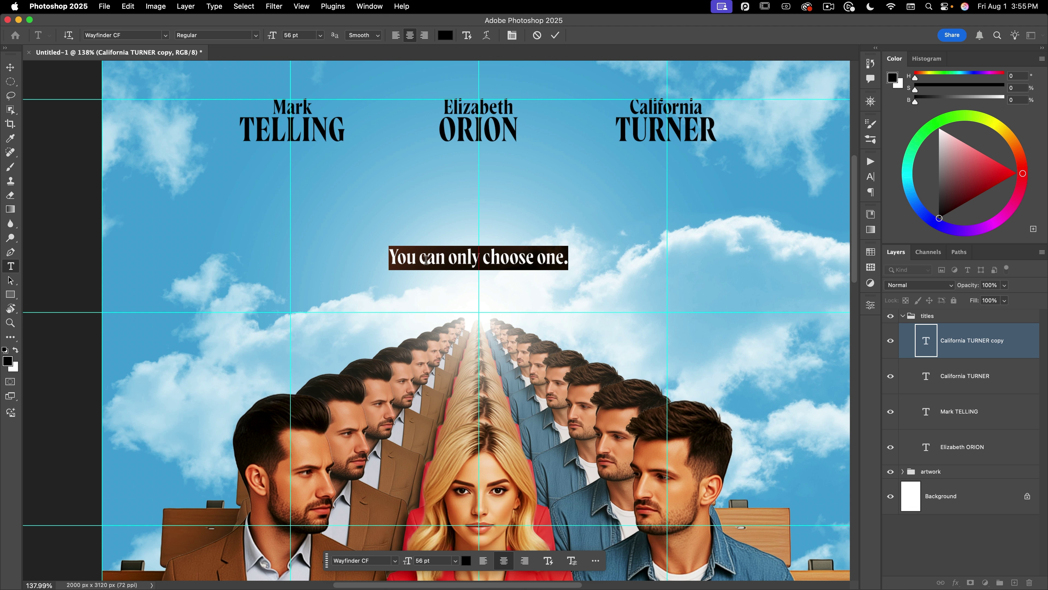
{"action": "key", "text": "super+t"}
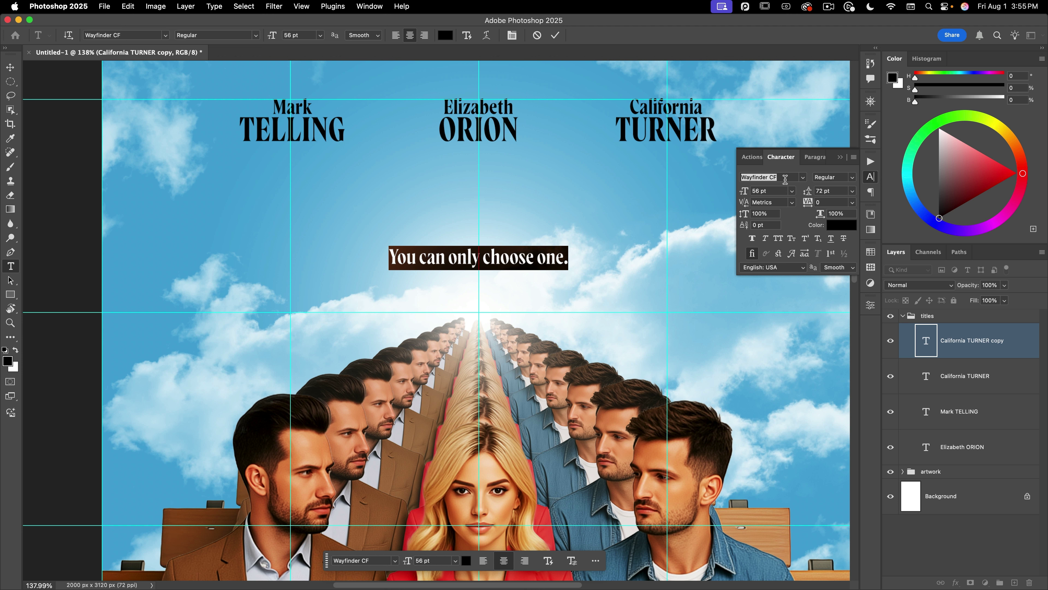
{"action": "left_click", "coordinate": [763, 190]}
{"action": "type", "text": "74"}
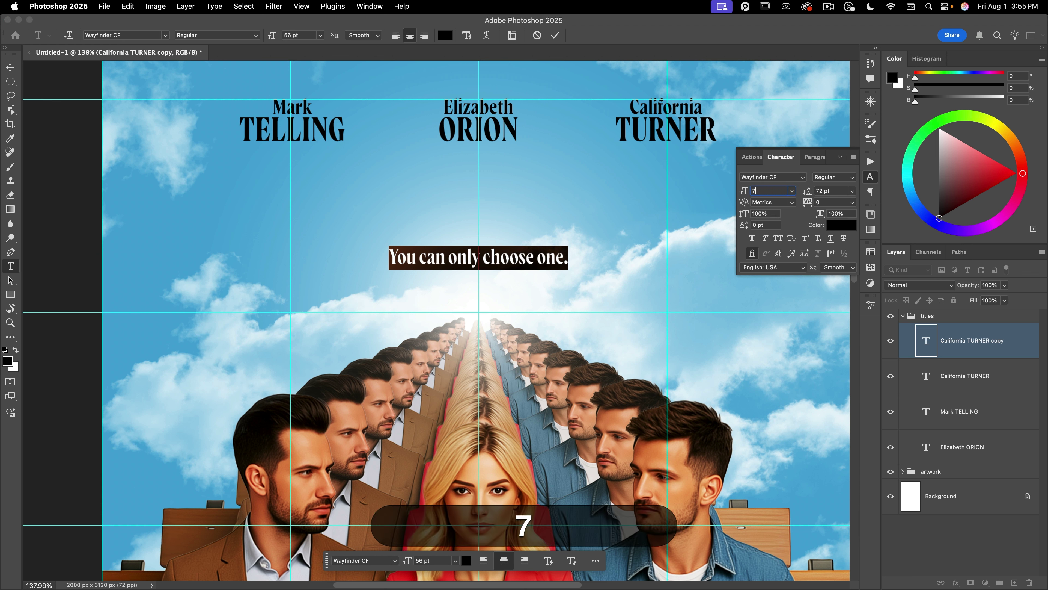
{"action": "key", "text": "Tab"}
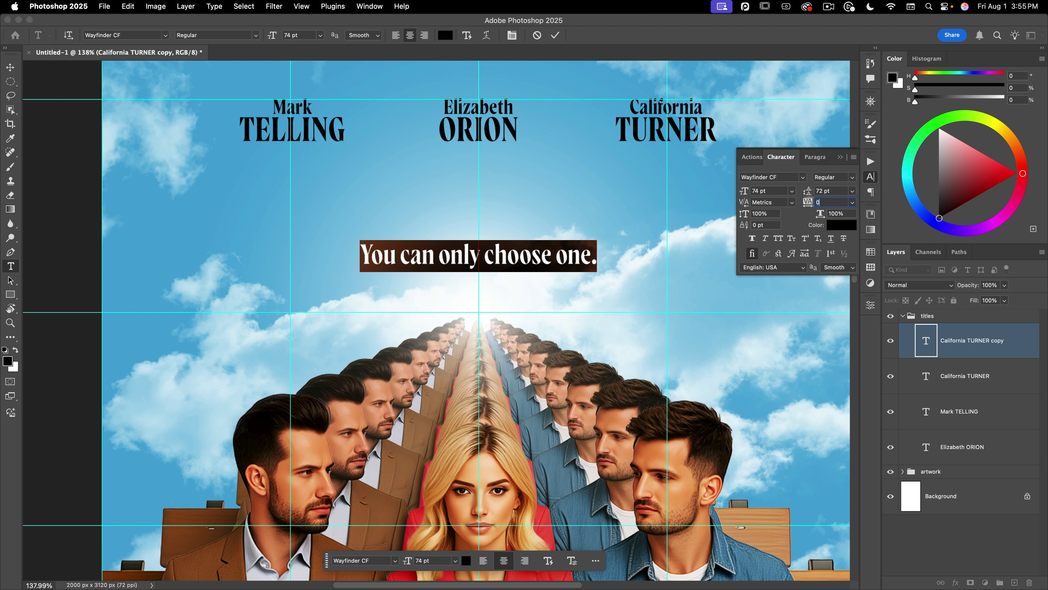
{"action": "left_click_drag", "start_coordinate": [808, 201], "coordinate": [786, 201]}
{"action": "type", "text": "-22"}
{"action": "key", "text": "Tab"}
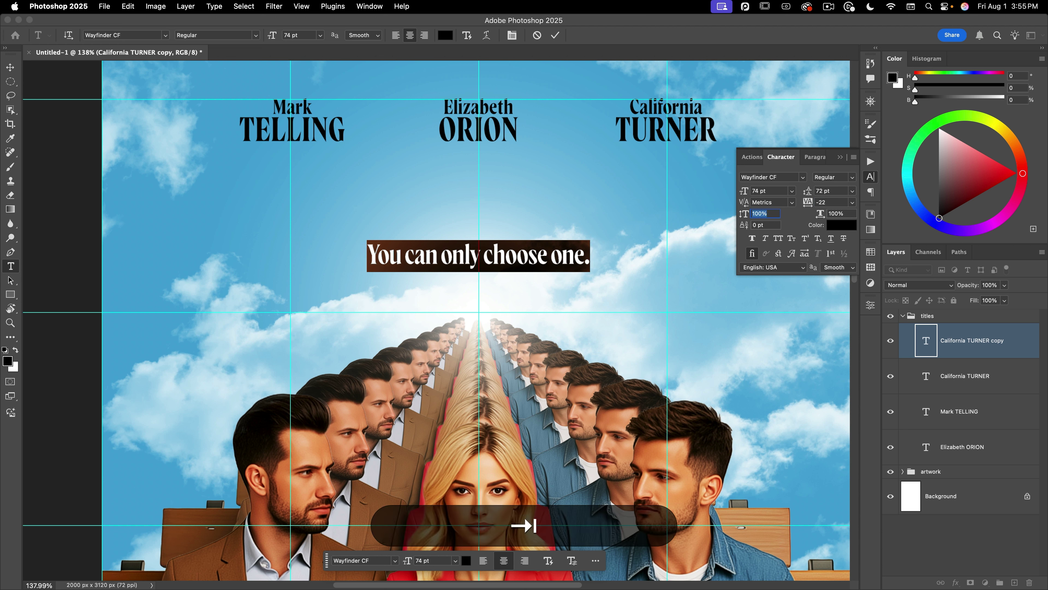
{"action": "left_click", "coordinate": [555, 35]}
{"action": "key", "text": "v"}
- Duplicate the tagline straight down onto the lowest horizontal guide below the feet and change the copy's text to "Coming Soon."
{"action": "key", "text": "space"}
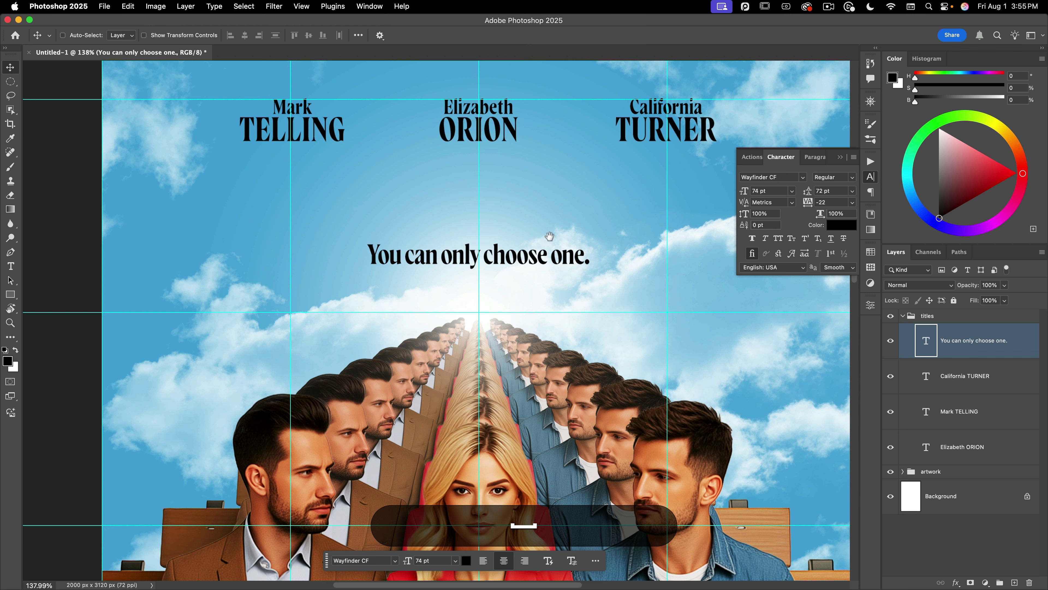
{"action": "left_click_drag", "start_coordinate": [550, 236], "coordinate": [498, 468]}
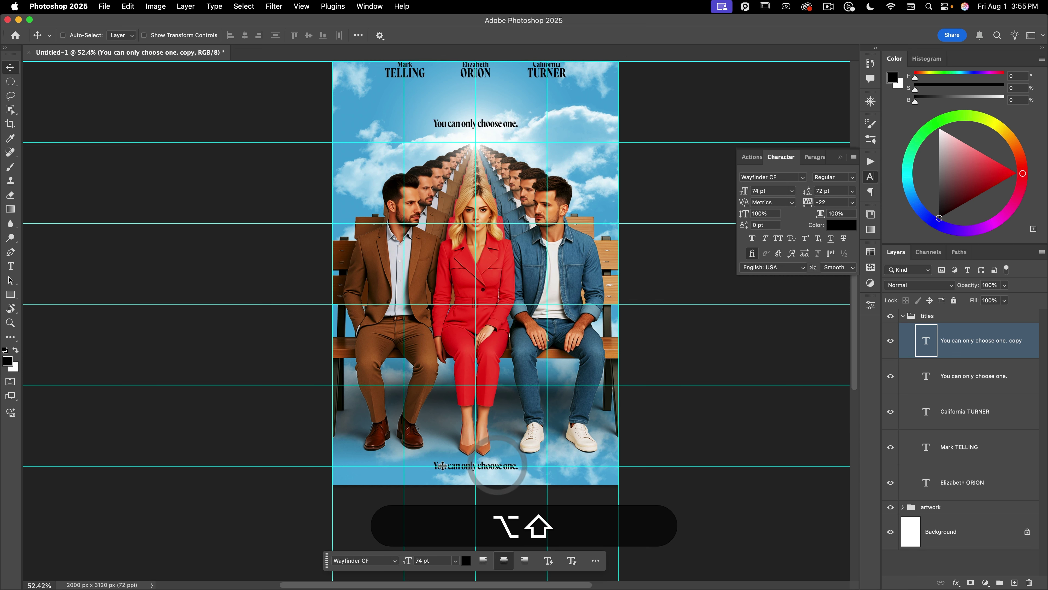
{"action": "key", "text": "t"}
{"action": "left_click", "coordinate": [487, 467]}
{"action": "key", "text": "super+a"}
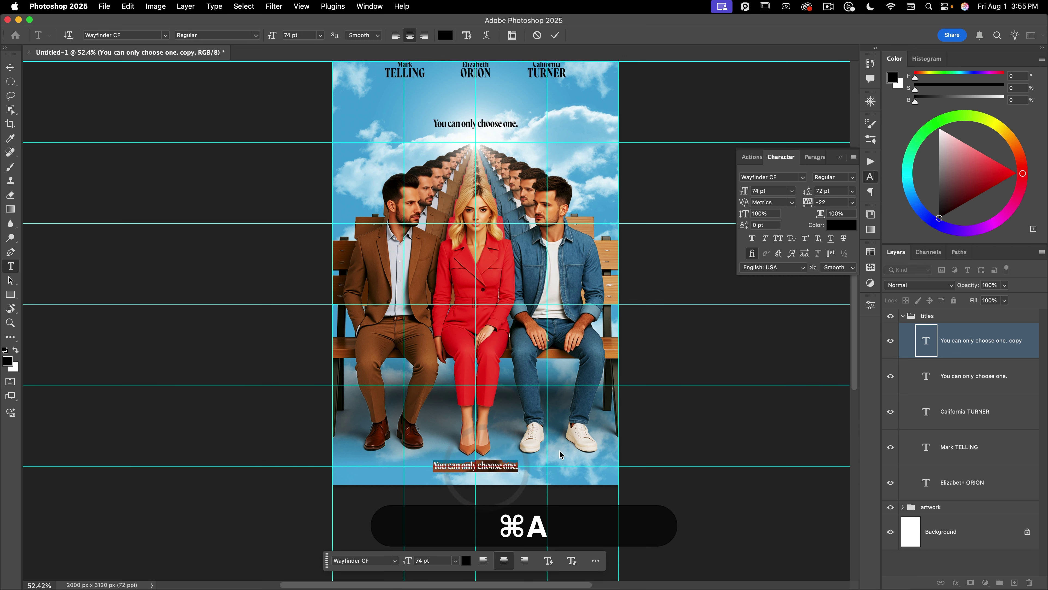
{"action": "type", "text": "Coming Soon."}
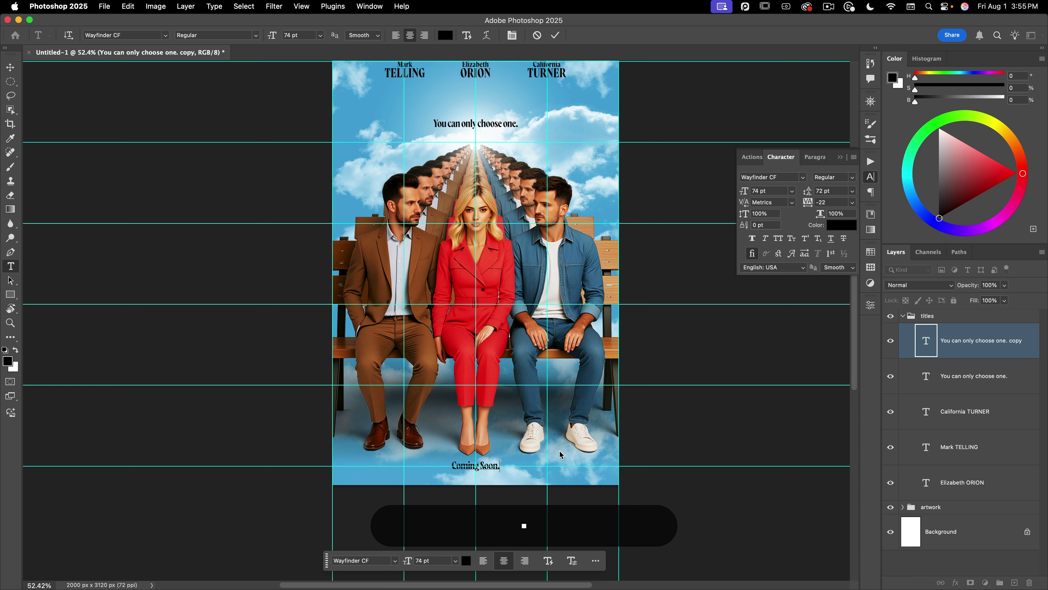
- Set the "Coming Soon." text's tracking to 0 and its font size to 80 pt, and commit it
{"action": "key", "text": "super+a"}
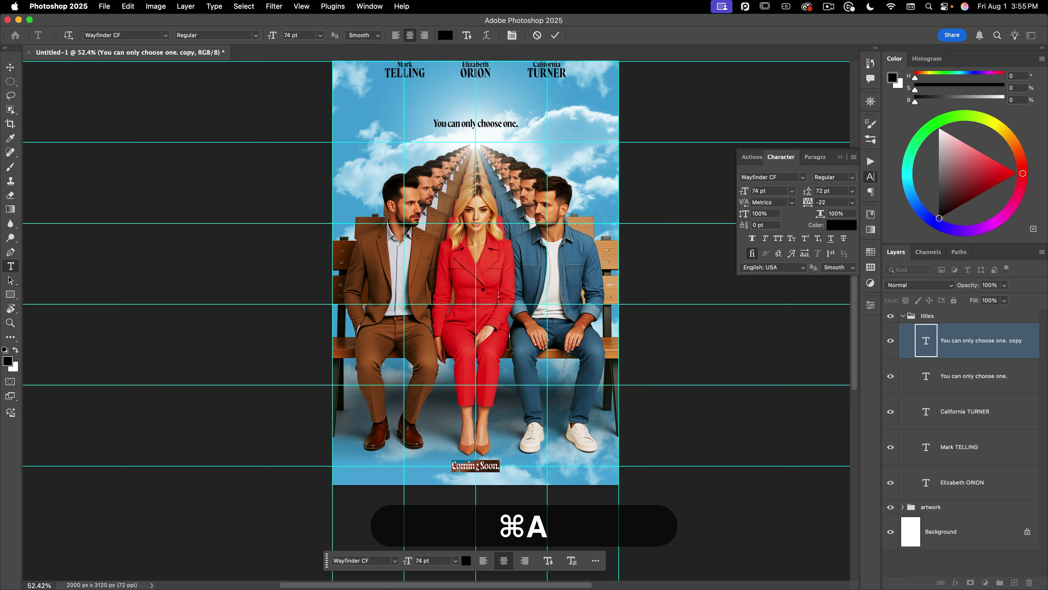
{"action": "left_click", "coordinate": [830, 202]}
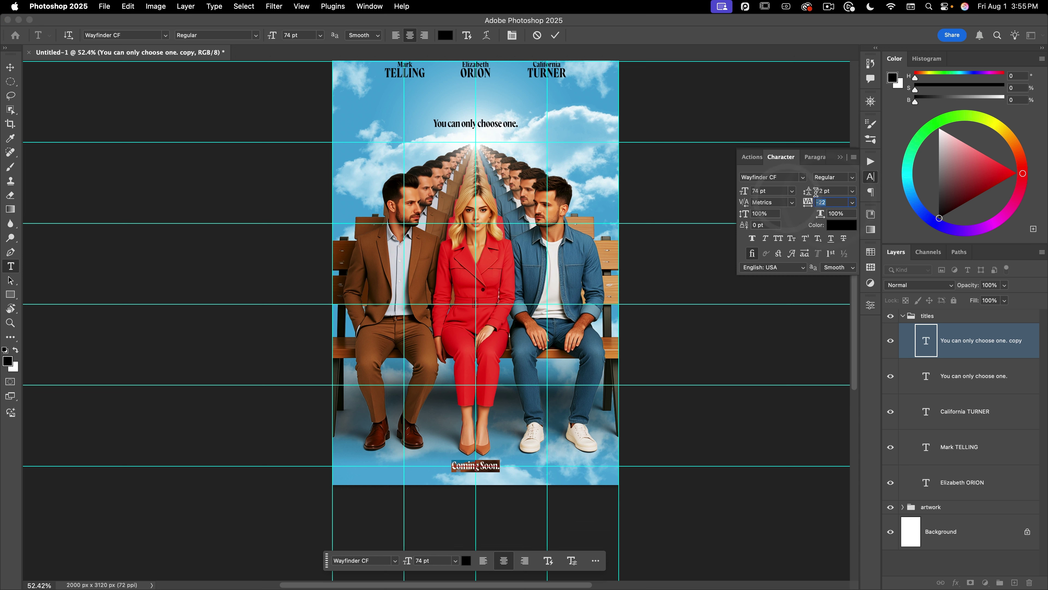
{"action": "type", "text": "0"}
{"action": "key", "text": "Return"}
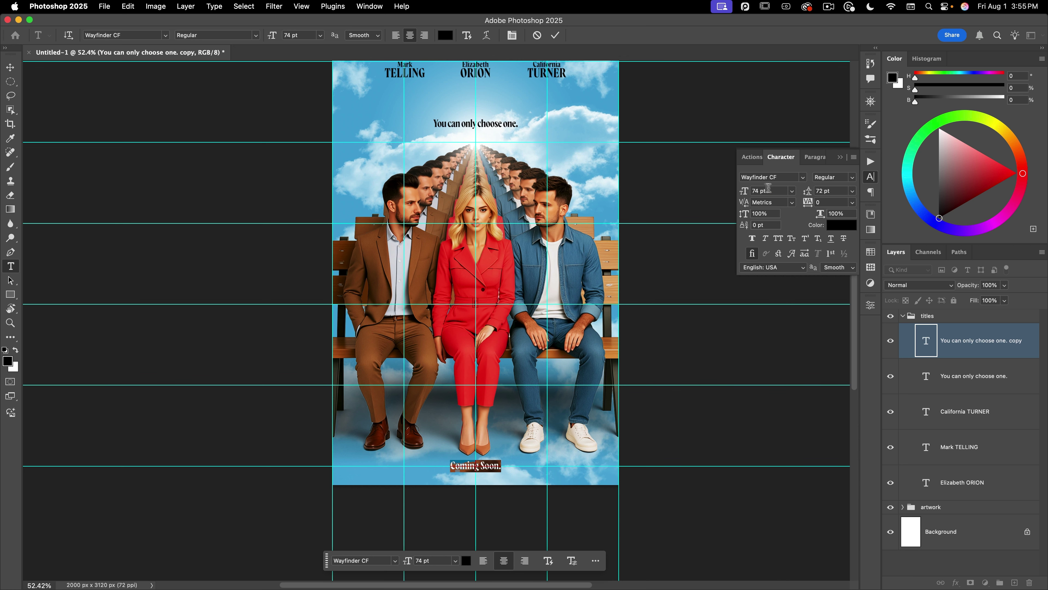
{"action": "left_click", "coordinate": [685, 186]}
{"action": "key", "text": "Return"}
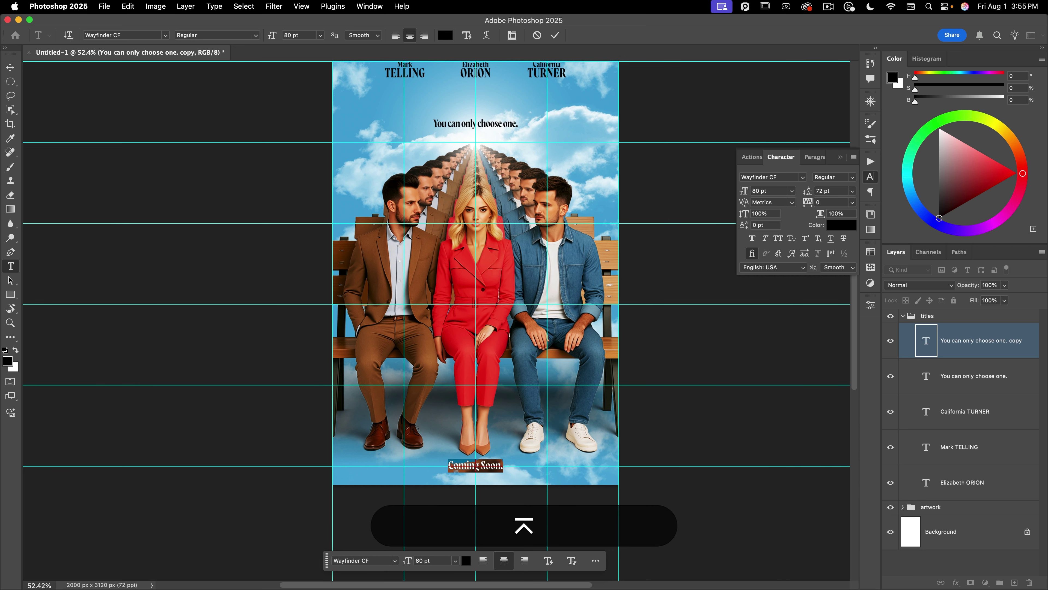
{"action": "key", "text": "v"}
- Duplicate "Coming Soon." straight up over the woman's waist at the middle horizontal guide and change the copy's text to "Eternity"
{"action": "scroll", "coordinate": [684, 182], "scroll_direction": "up", "scroll_amount": 3}
{"action": "scroll", "coordinate": [683, 182], "scroll_direction": "right", "scroll_amount": 2}
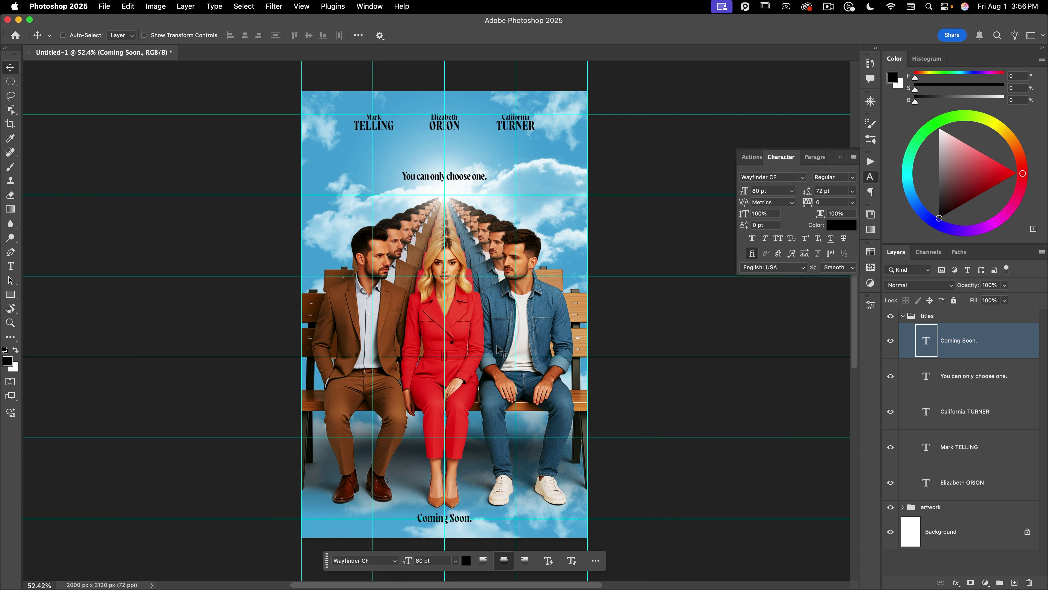
{"action": "left_click_drag", "start_coordinate": [507, 343], "coordinate": [501, 317]}
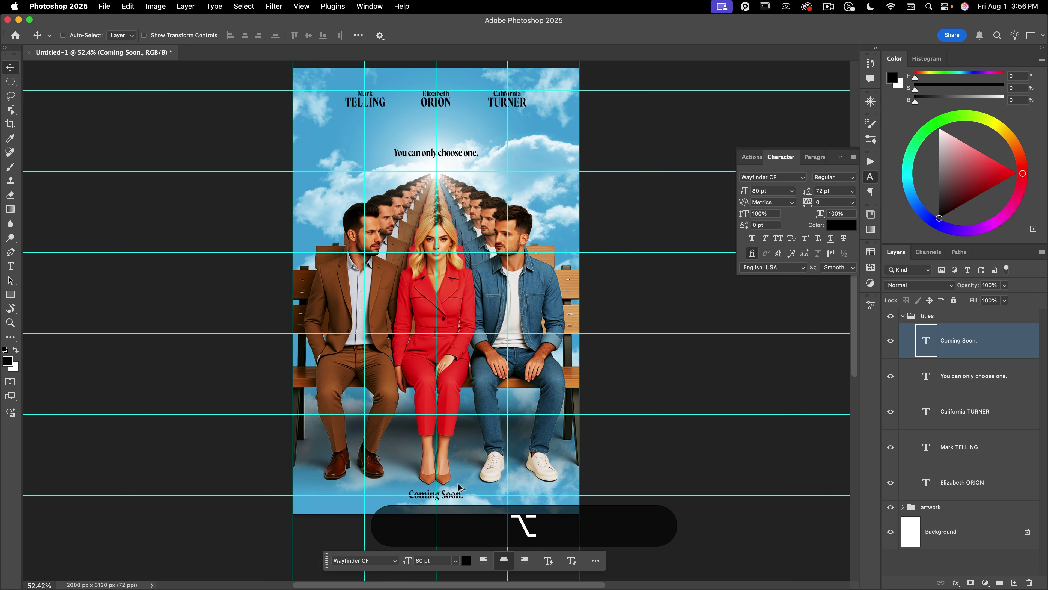
{"action": "left_click_drag", "start_coordinate": [465, 485], "coordinate": [473, 322]}
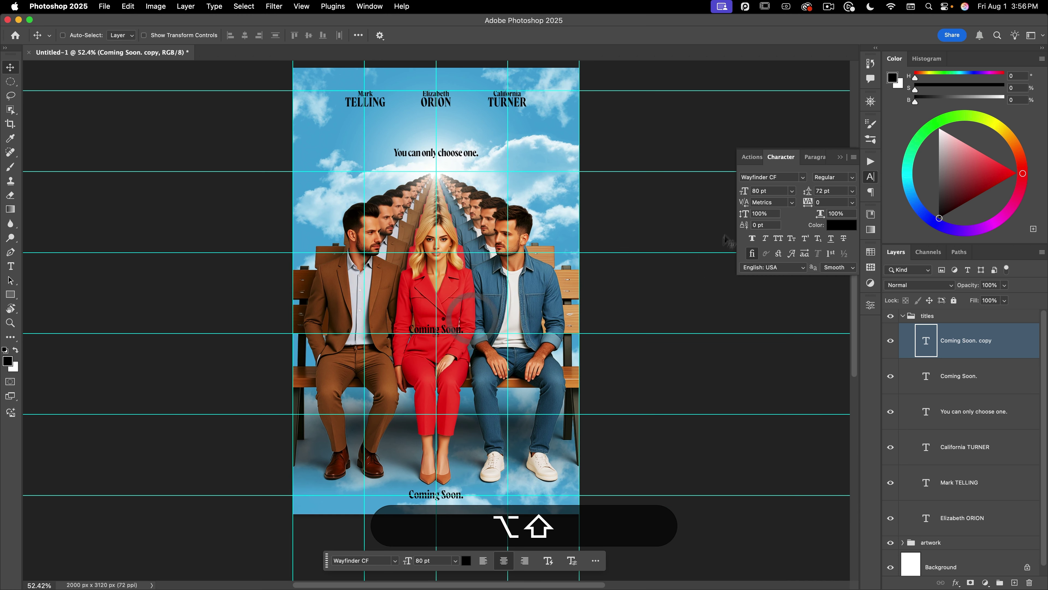
{"action": "key", "text": "t"}
{"action": "left_click", "coordinate": [453, 318]}
{"action": "key", "text": "cmd+a"}
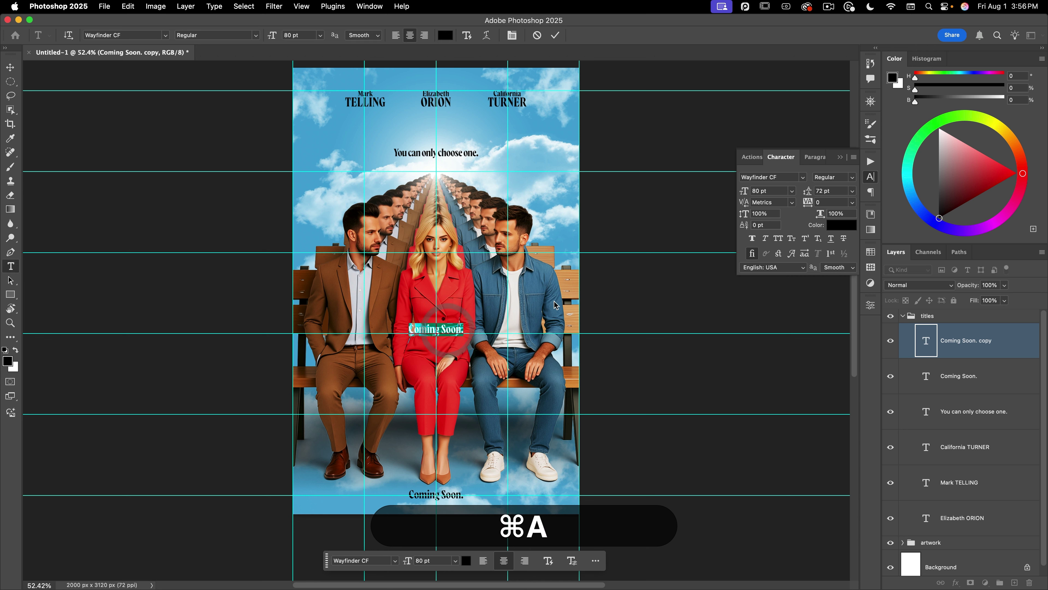
{"action": "type", "text": "Eternity"}
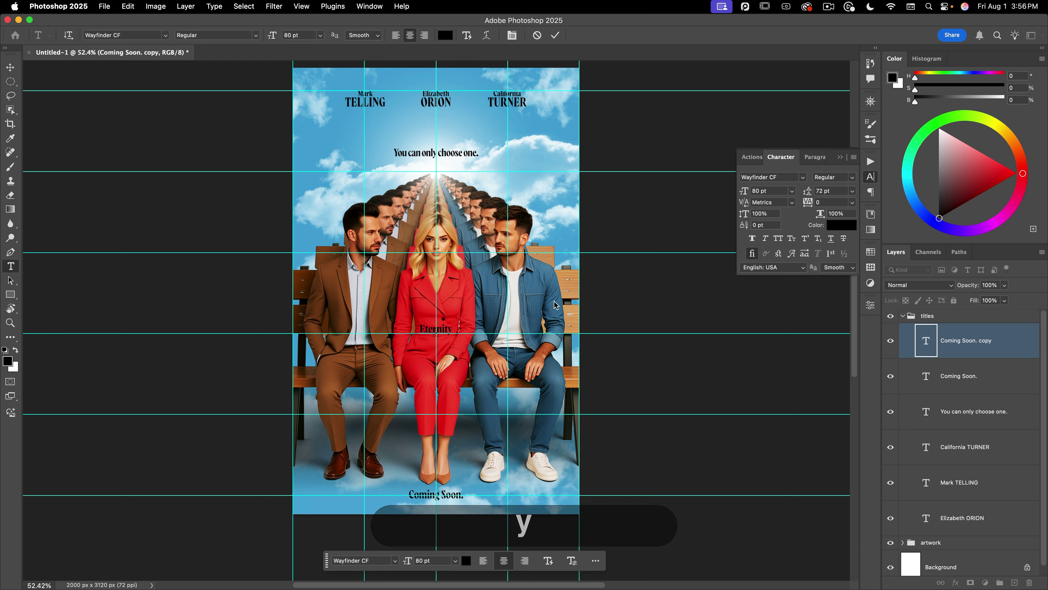
- Set the whole "Eternity" title's font size to 500 pt and its tracking to -22
{"action": "key", "text": "super+a"}
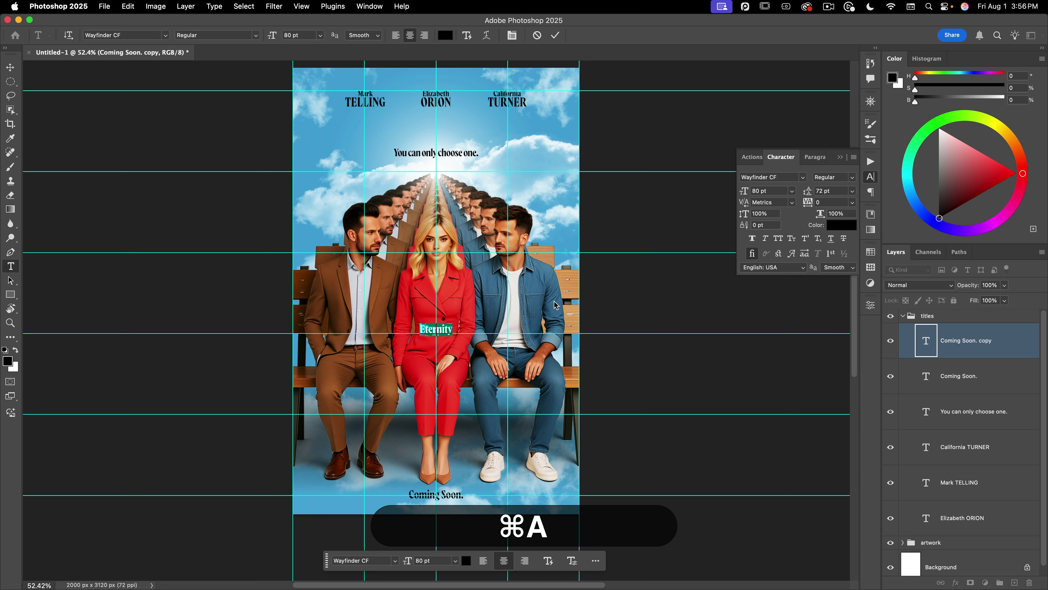
{"action": "left_click", "coordinate": [772, 190]}
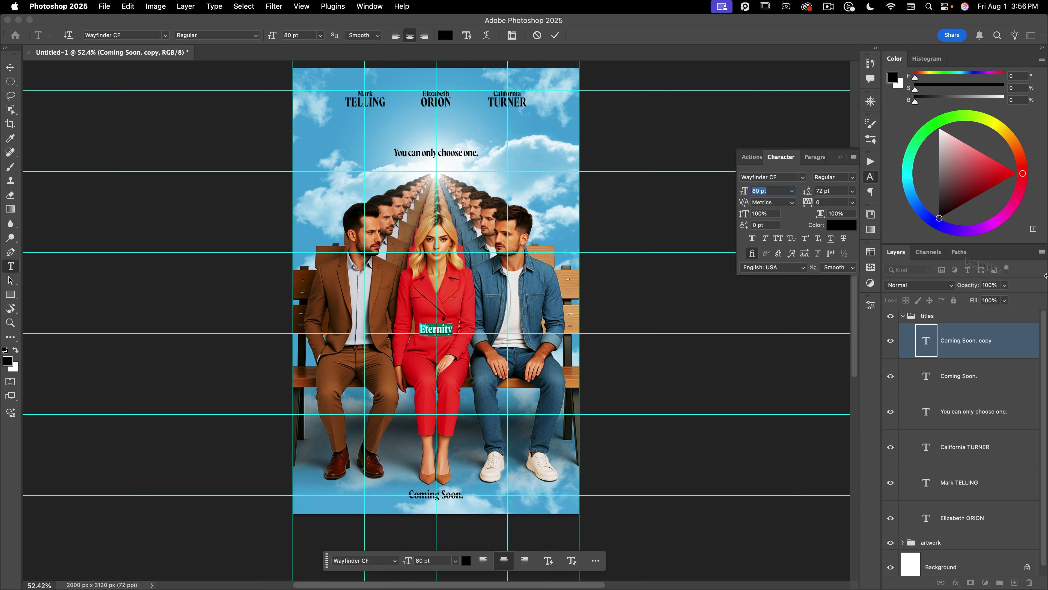
{"action": "type", "text": "500"}
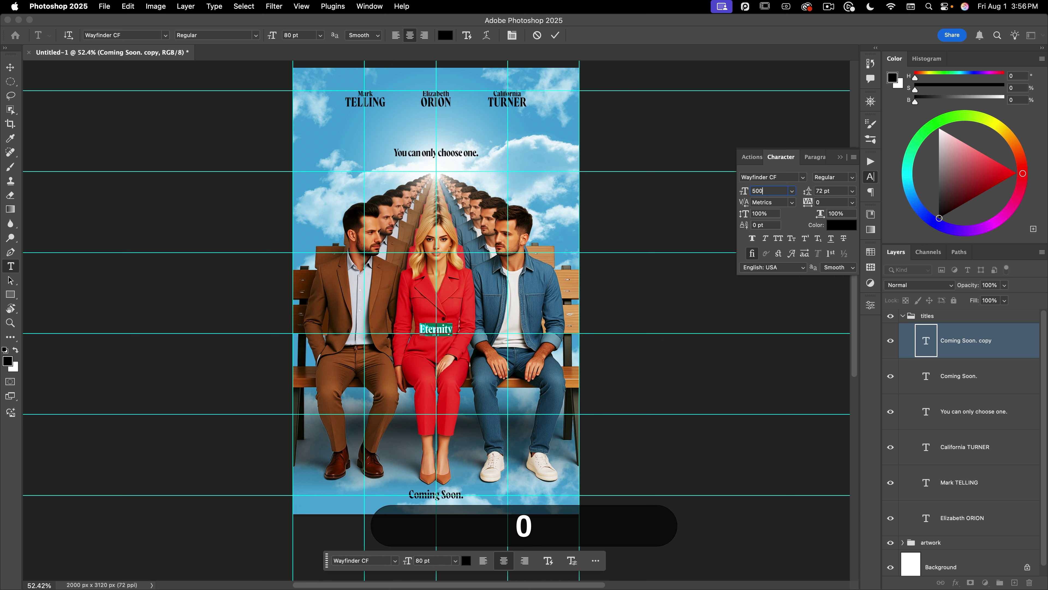
{"action": "key", "text": "Tab"}
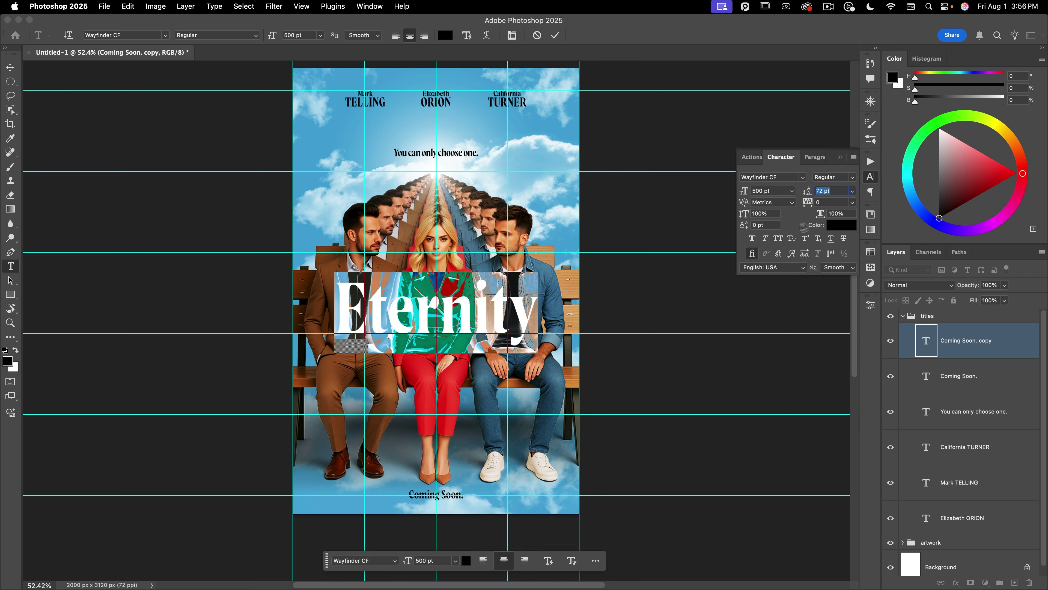
{"action": "left_click", "coordinate": [824, 202]}
{"action": "type", "text": "-22"}
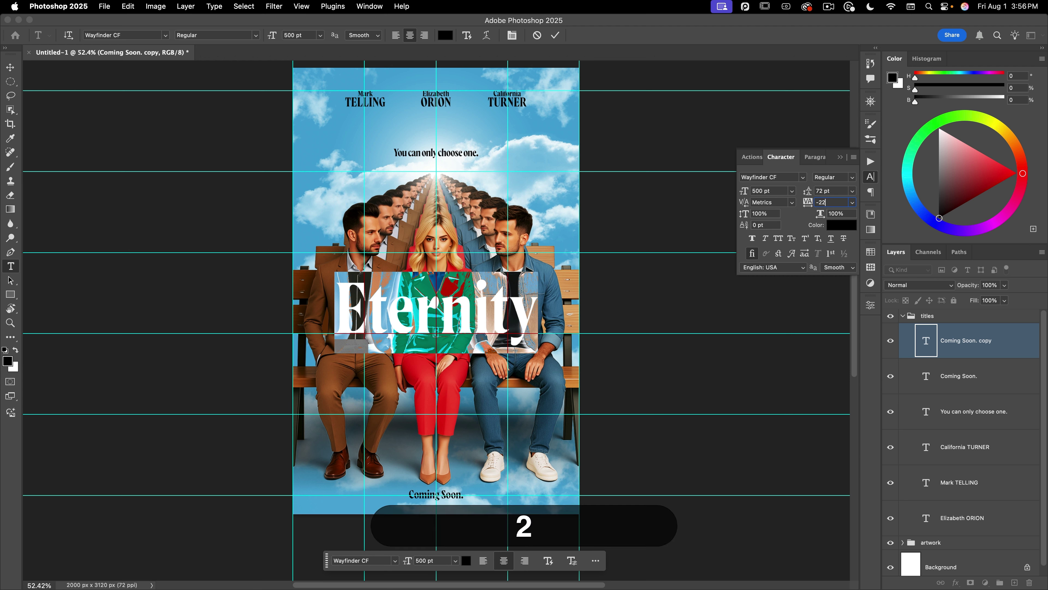
{"action": "key", "text": "Return"}
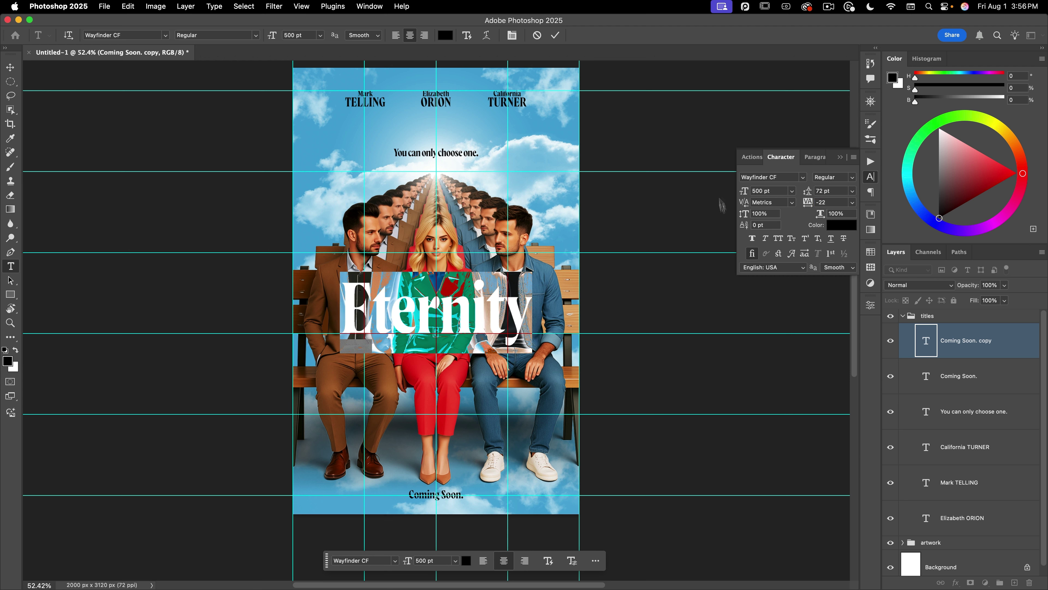
- Color the "Eternity" title yellow with hex ffcc01 and commit the text
{"action": "left_click", "coordinate": [446, 36]}
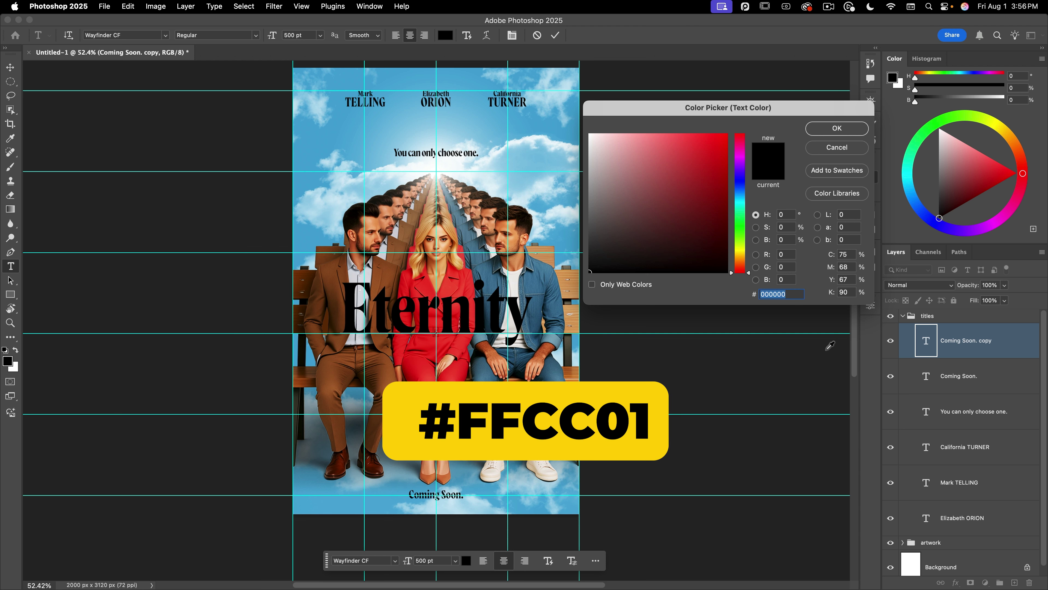
{"action": "type", "text": "ffcc01"}
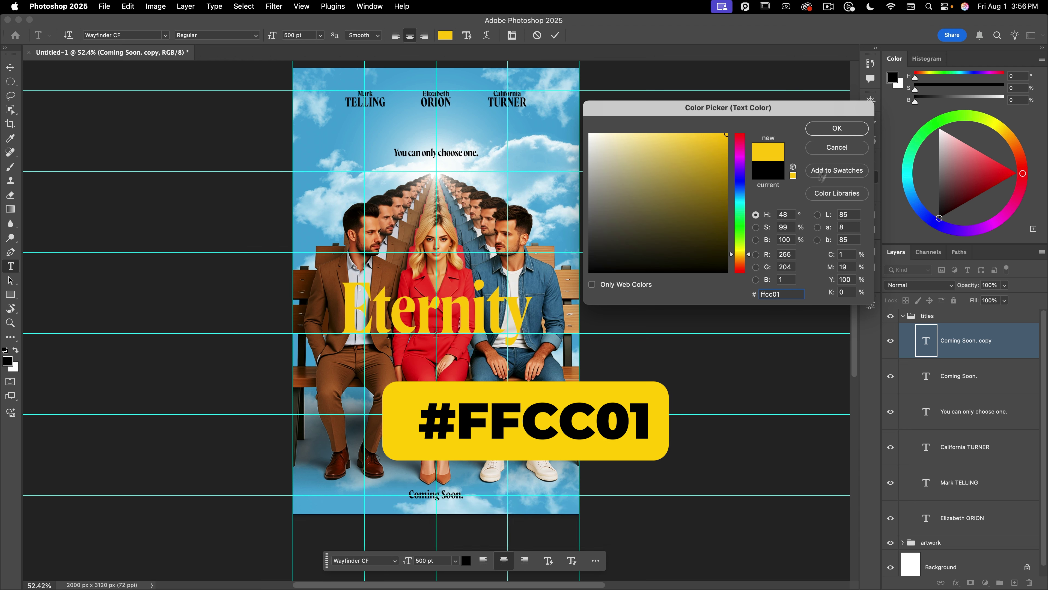
{"action": "left_click", "coordinate": [837, 128]}
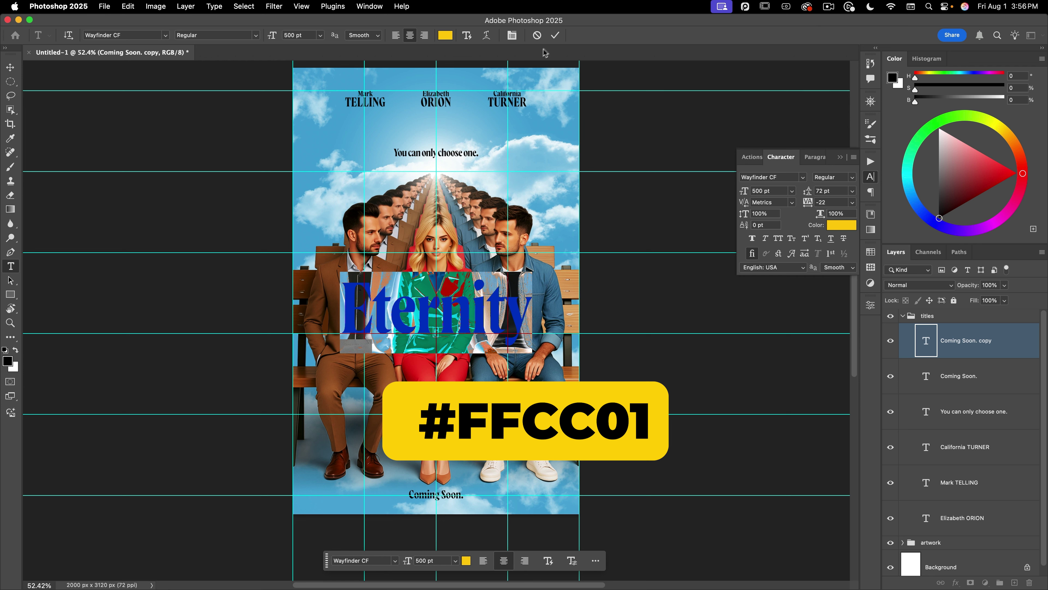
{"action": "left_click", "coordinate": [555, 35]}
{"action": "key", "text": "v"}
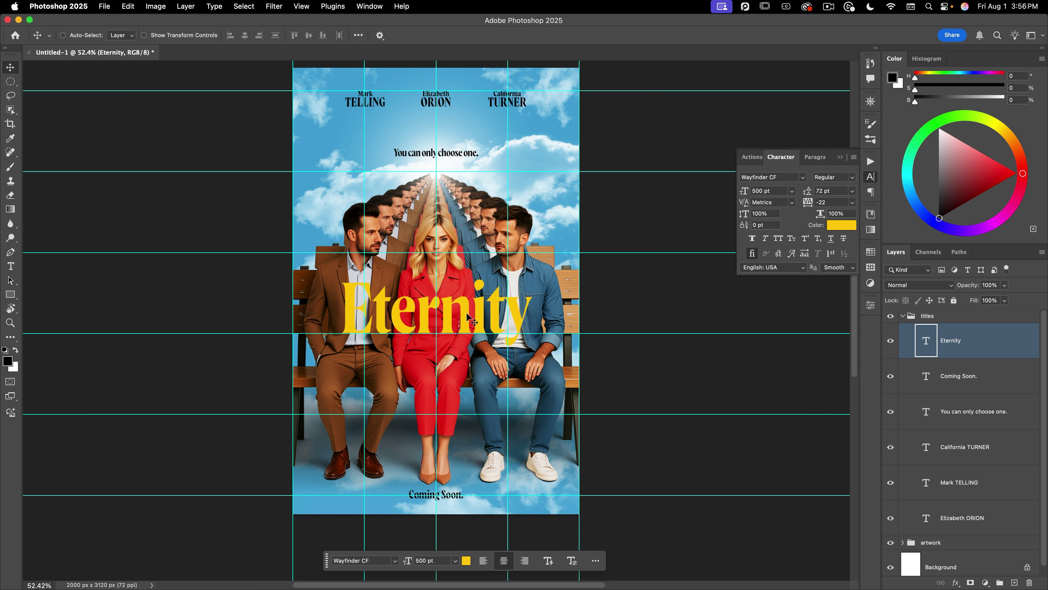
- Add a Drop Shadow to "Eternity" from default settings, with distance 0 px, size about 229 px and opacity about 83%
{"action": "left_click", "coordinate": [955, 583]}
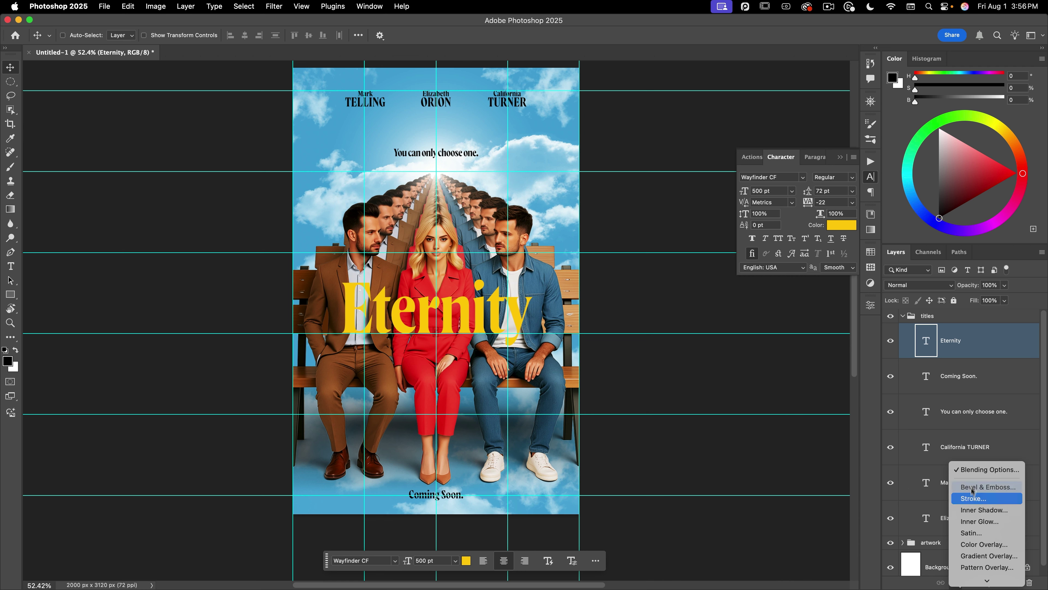
{"action": "left_click", "coordinate": [974, 577]}
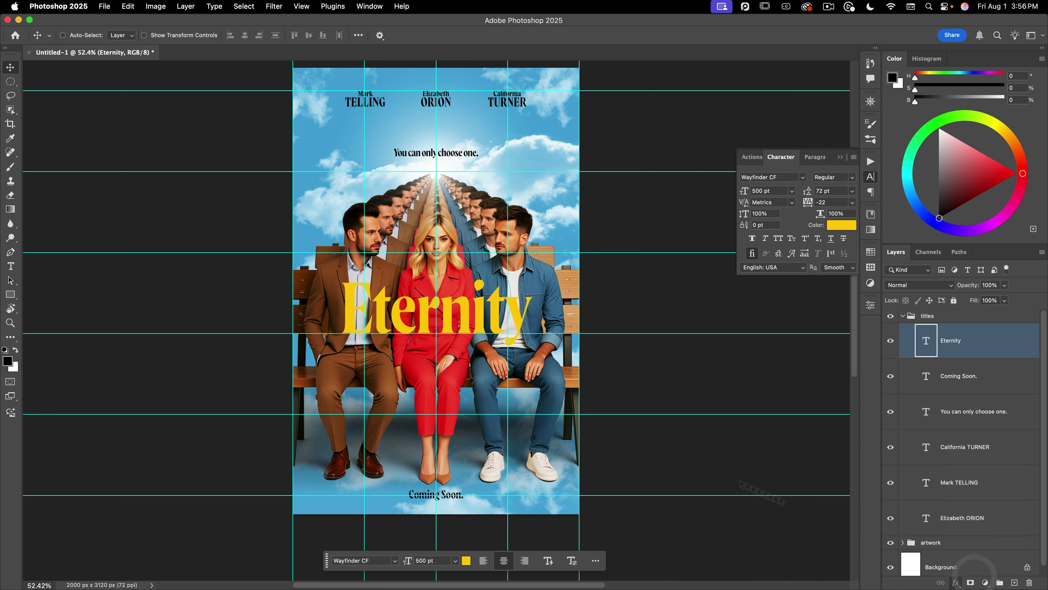
{"action": "left_click_drag", "start_coordinate": [740, 85], "coordinate": [813, 53]}
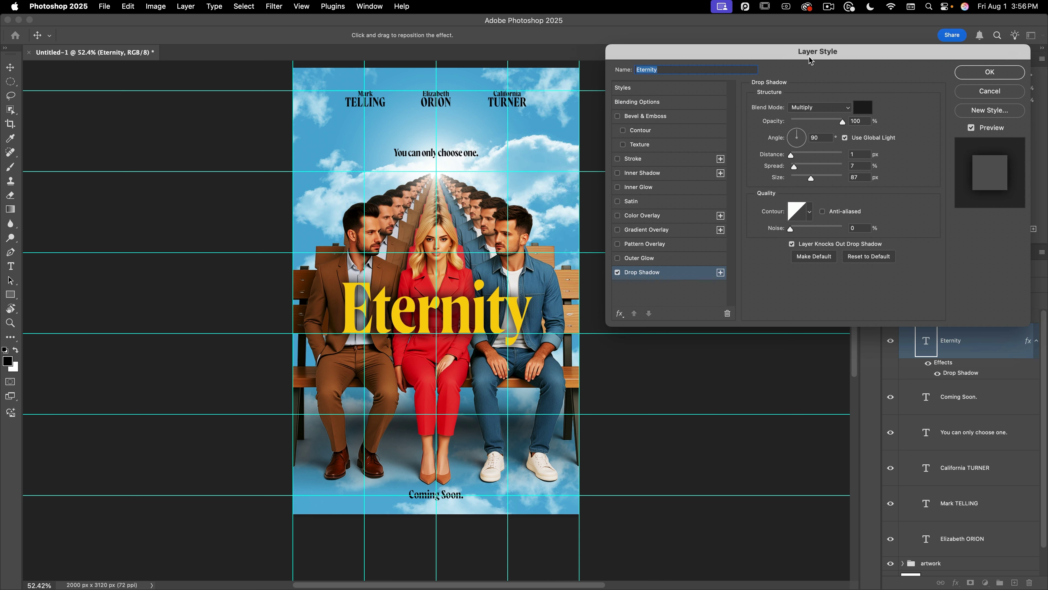
{"action": "left_click", "coordinate": [866, 256]}
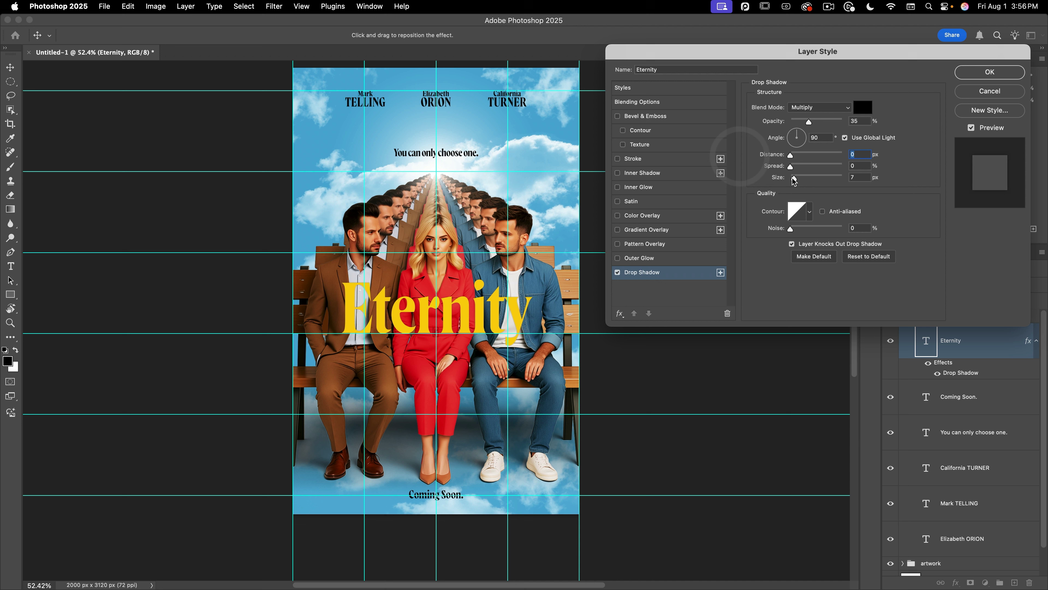
{"action": "left_click_drag", "start_coordinate": [793, 178], "coordinate": [839, 178]}
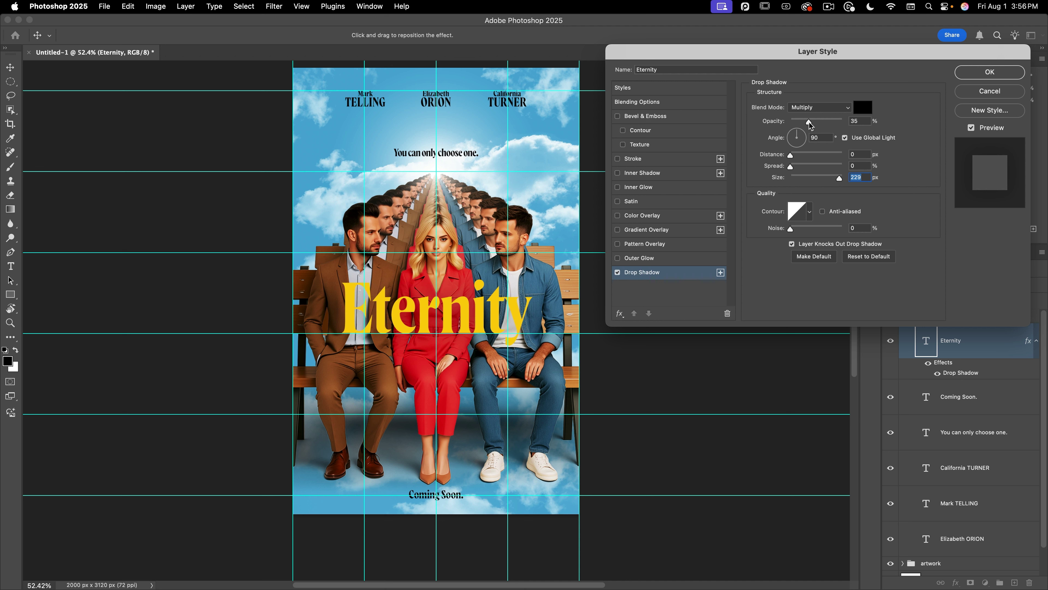
{"action": "left_click_drag", "start_coordinate": [810, 125], "coordinate": [834, 124]}
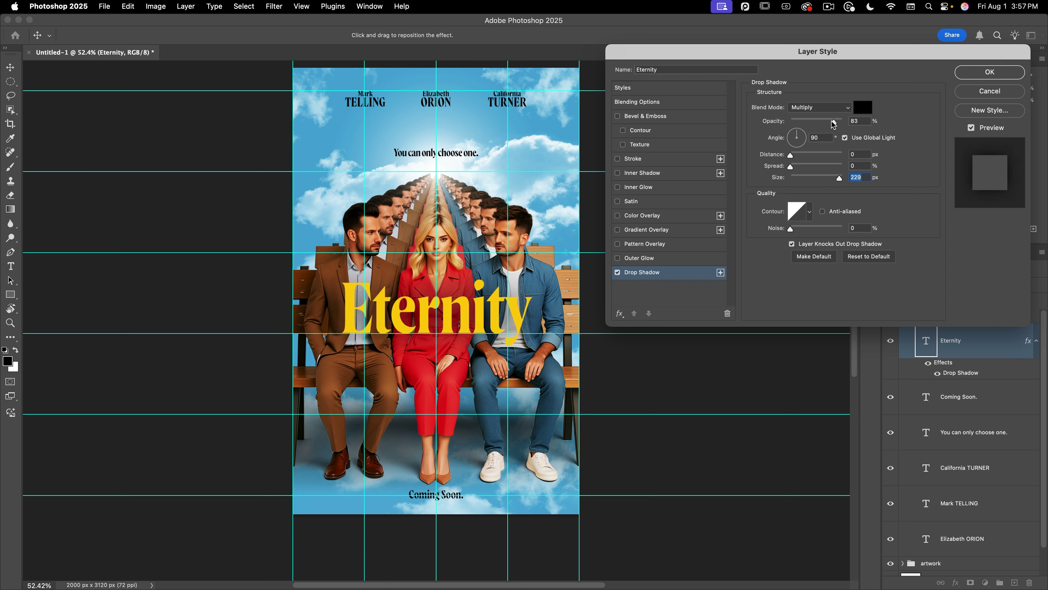
{"action": "left_click", "coordinate": [852, 121]}
{"action": "left_click", "coordinate": [989, 72]}
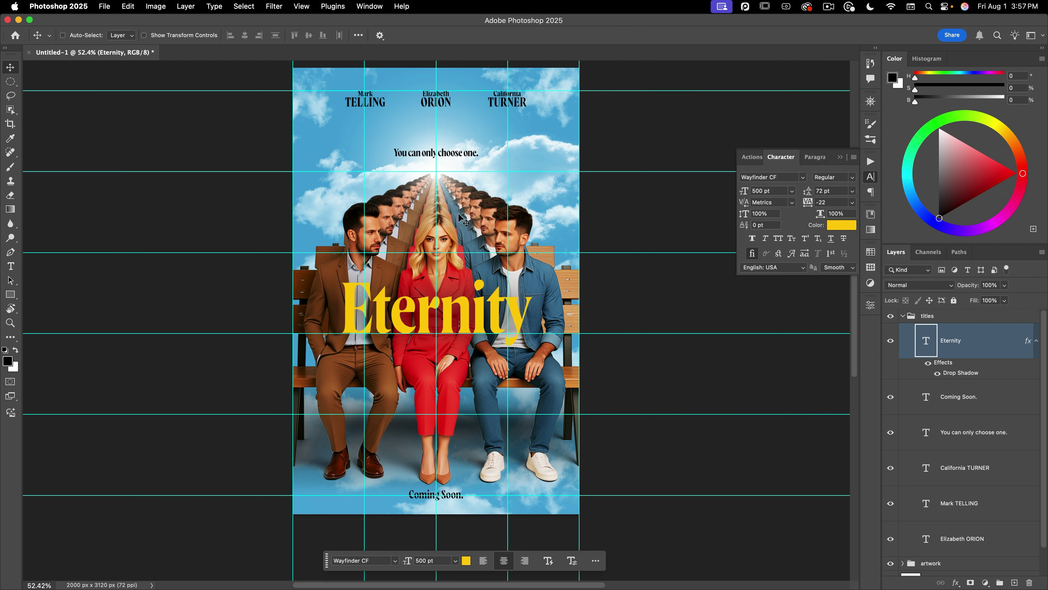
- Hide the guides, fit the whole poster on screen and collapse the titles group
{"action": "key", "text": "super+semicolon"}
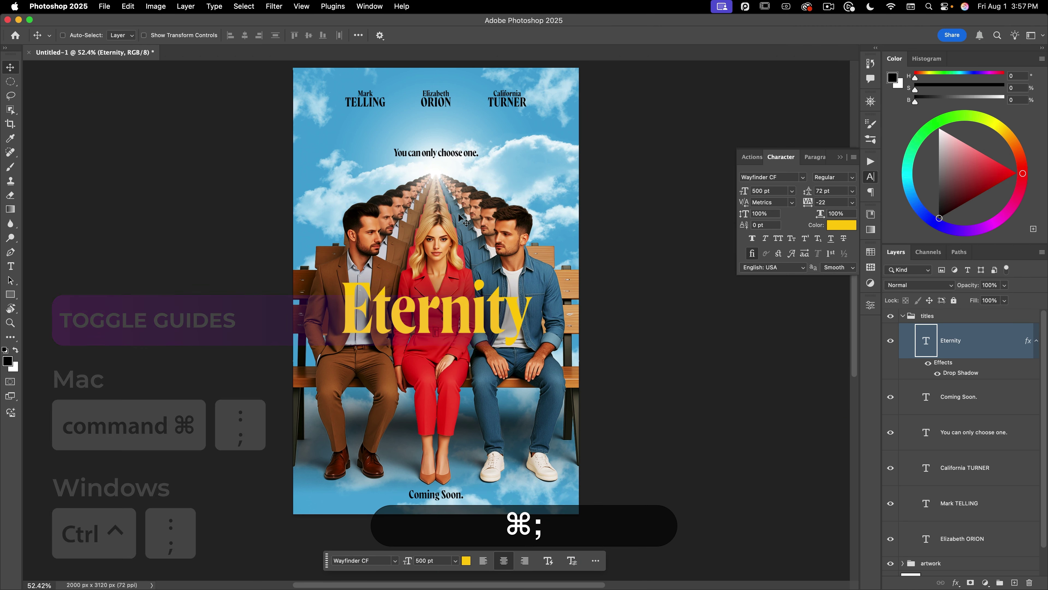
{"action": "key", "text": "super+0"}
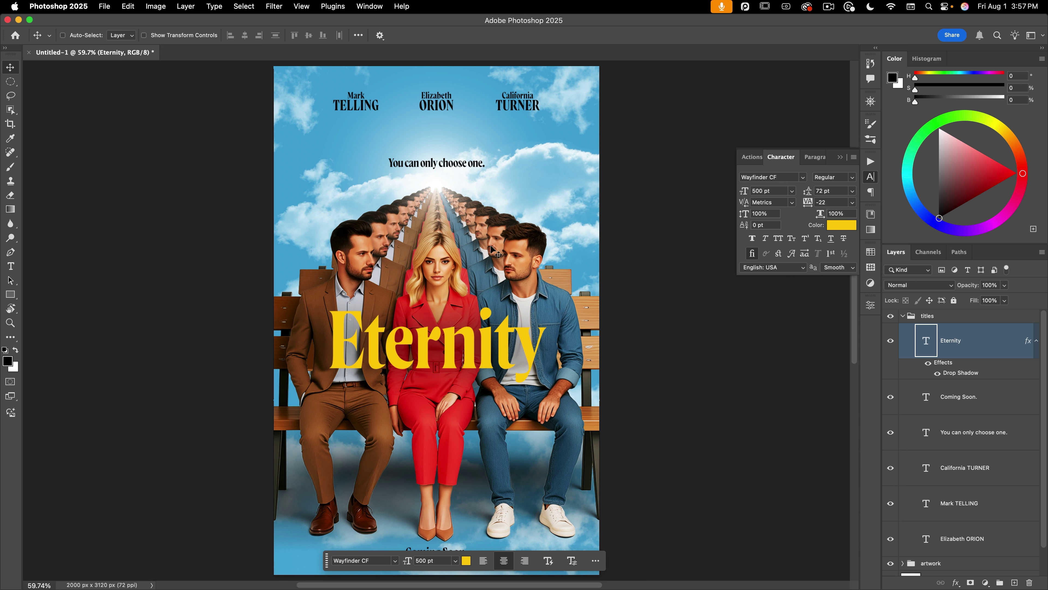
{"action": "left_click", "coordinate": [902, 316]}
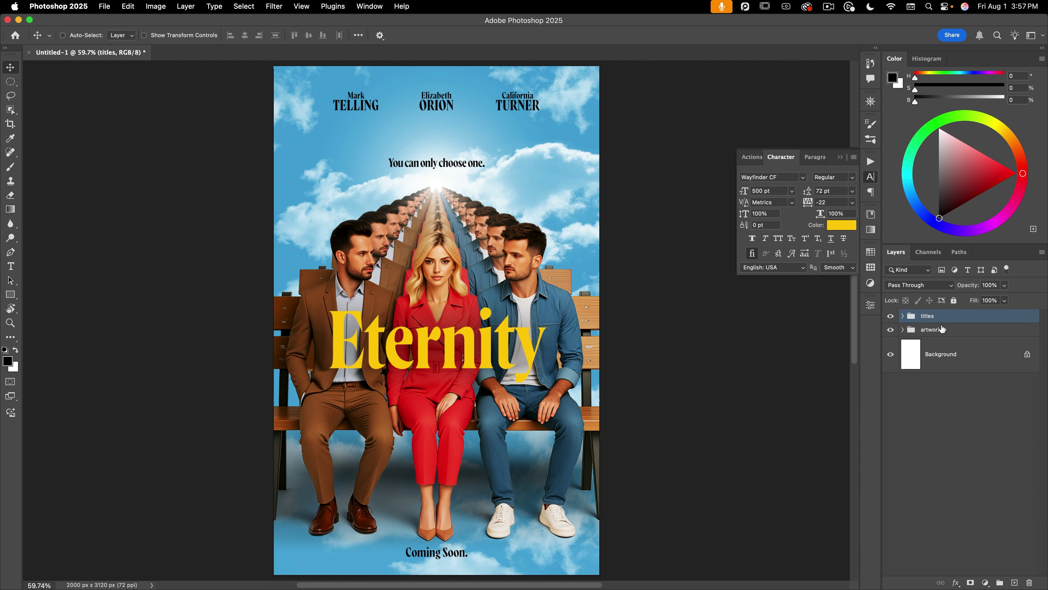
- Add a Curves adjustment layer directly above the front glow layer inside the artwork group
{"action": "left_click", "coordinate": [903, 330]}
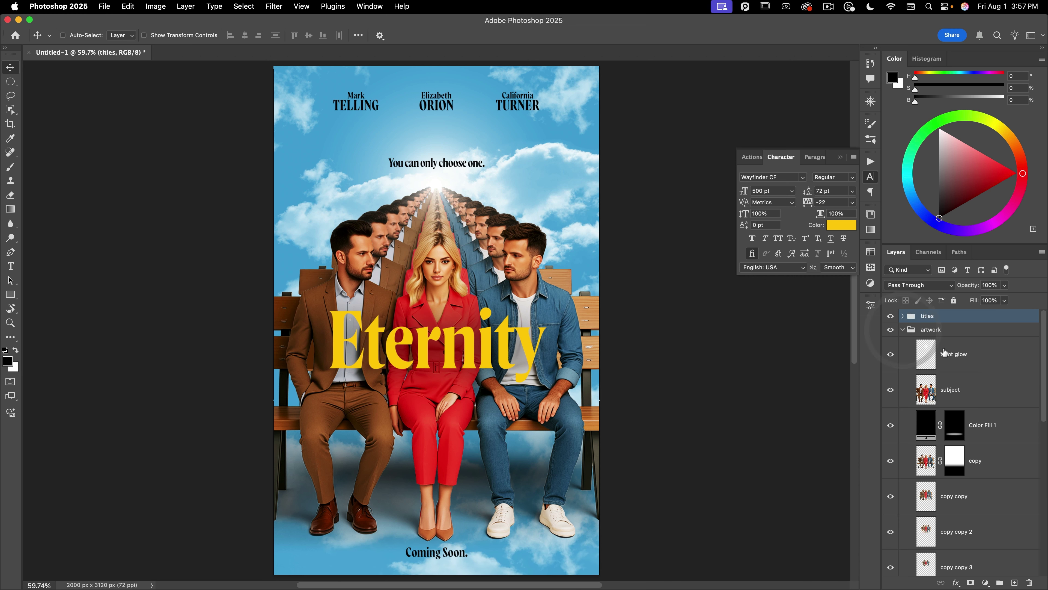
{"action": "left_click", "coordinate": [926, 354]}
{"action": "left_click", "coordinate": [985, 583]}
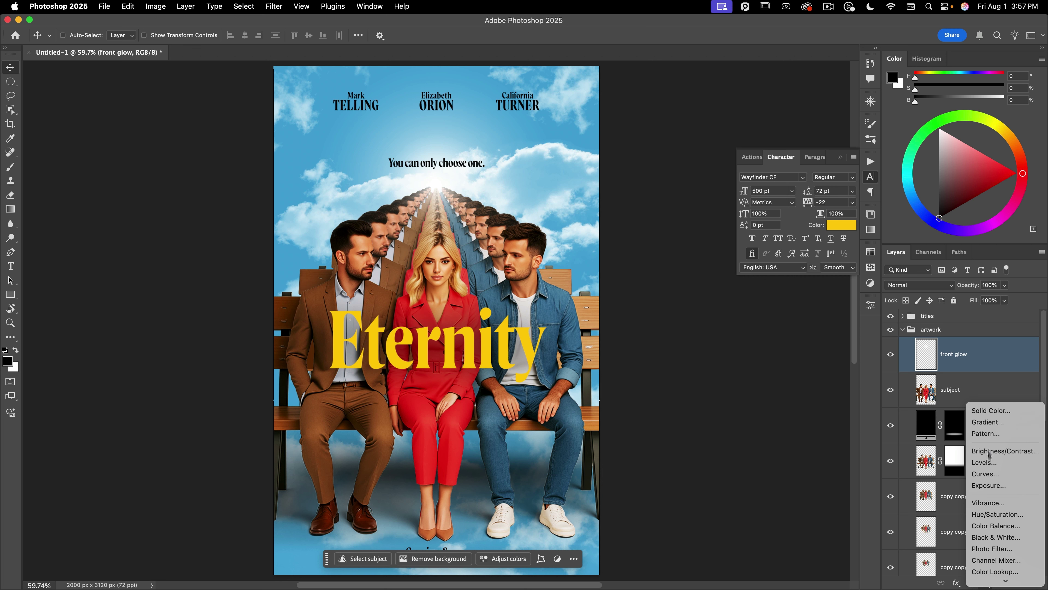
{"action": "left_click", "coordinate": [987, 470]}
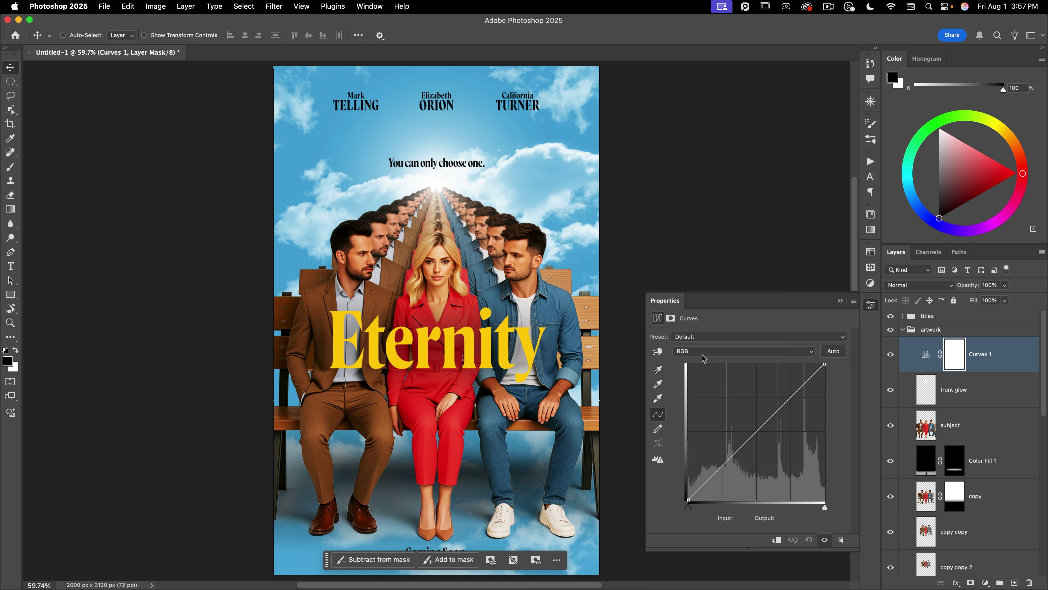
- Raise the Blue curve's shadows near input 68, output 85, and anchor its highlights at about input 184, output 183
{"action": "left_click", "coordinate": [702, 355]}
{"action": "left_click", "coordinate": [729, 386]}
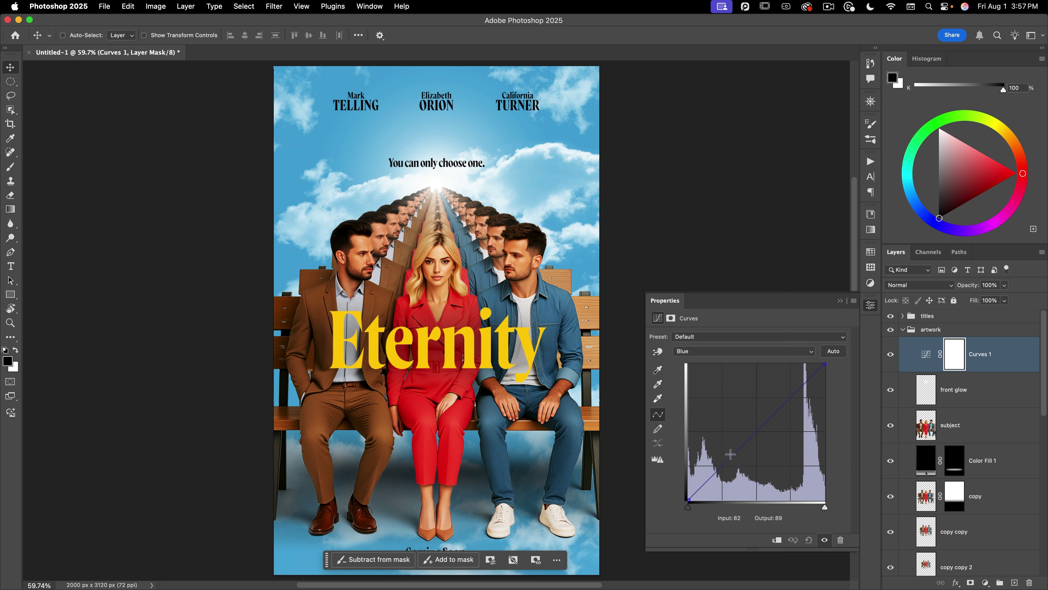
{"action": "left_click_drag", "start_coordinate": [730, 456], "coordinate": [724, 455]}
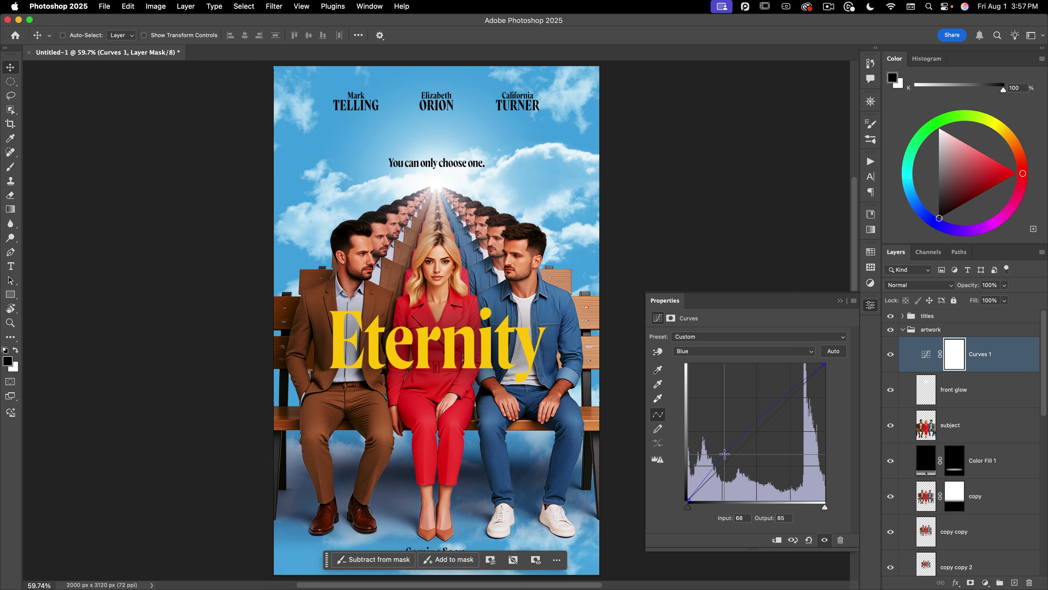
{"action": "left_click", "coordinate": [787, 398]}
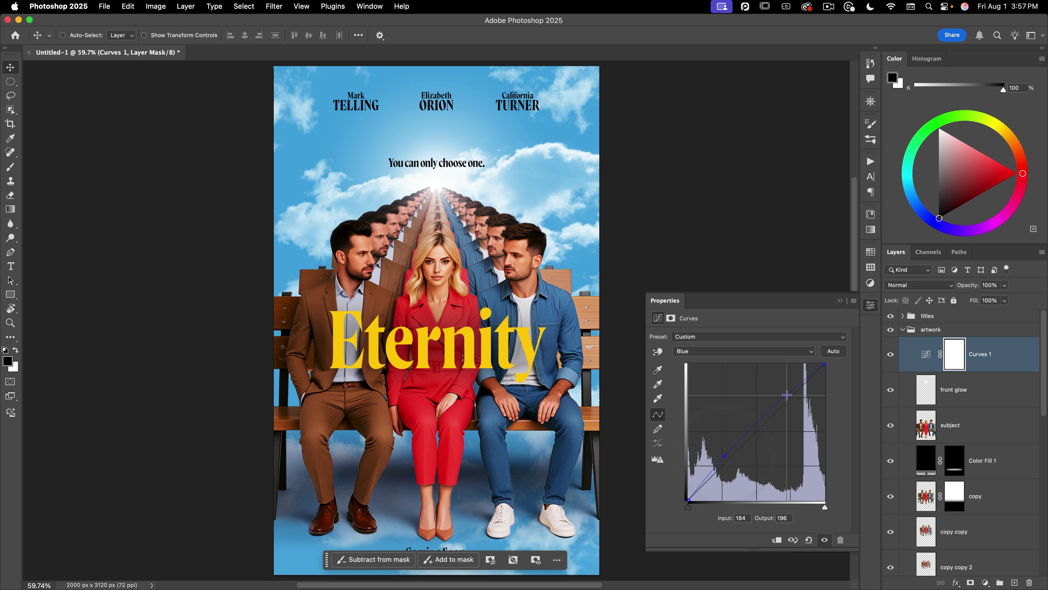
{"action": "left_click_drag", "start_coordinate": [786, 401], "coordinate": [786, 401]}
- Lift the RGB curve's shadows slightly at input 21, output 26, and anchor its lower midtones near the original diagonal
{"action": "left_click", "coordinate": [700, 351]}
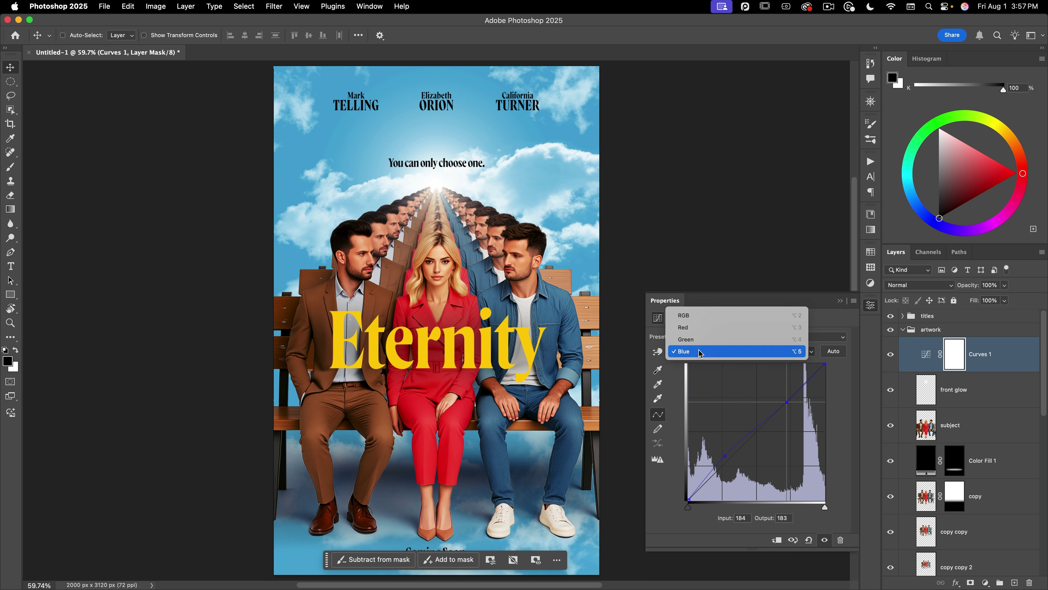
{"action": "left_click", "coordinate": [707, 313]}
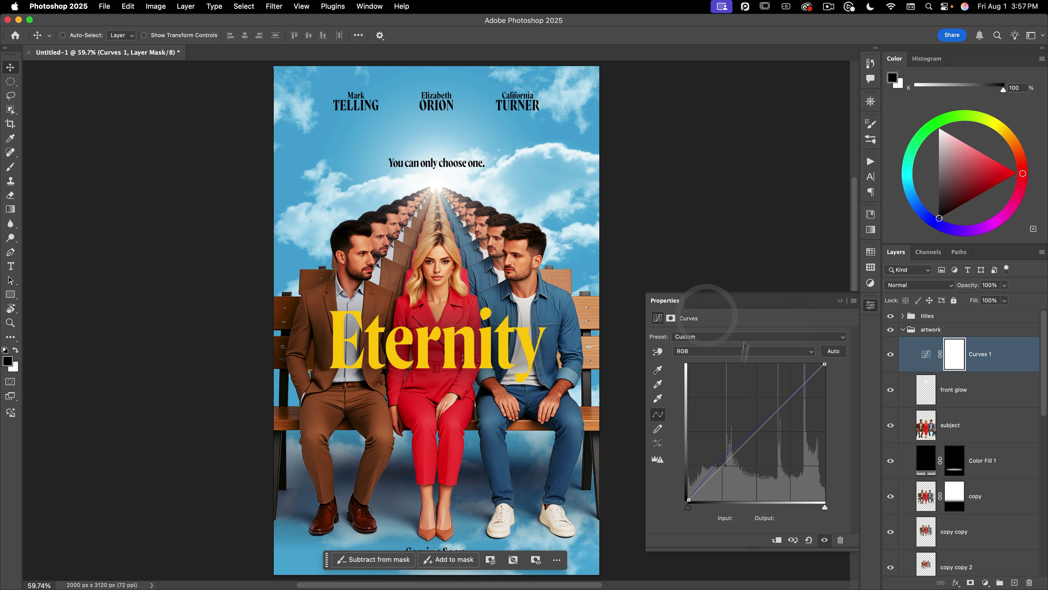
{"action": "left_click", "coordinate": [699, 488]}
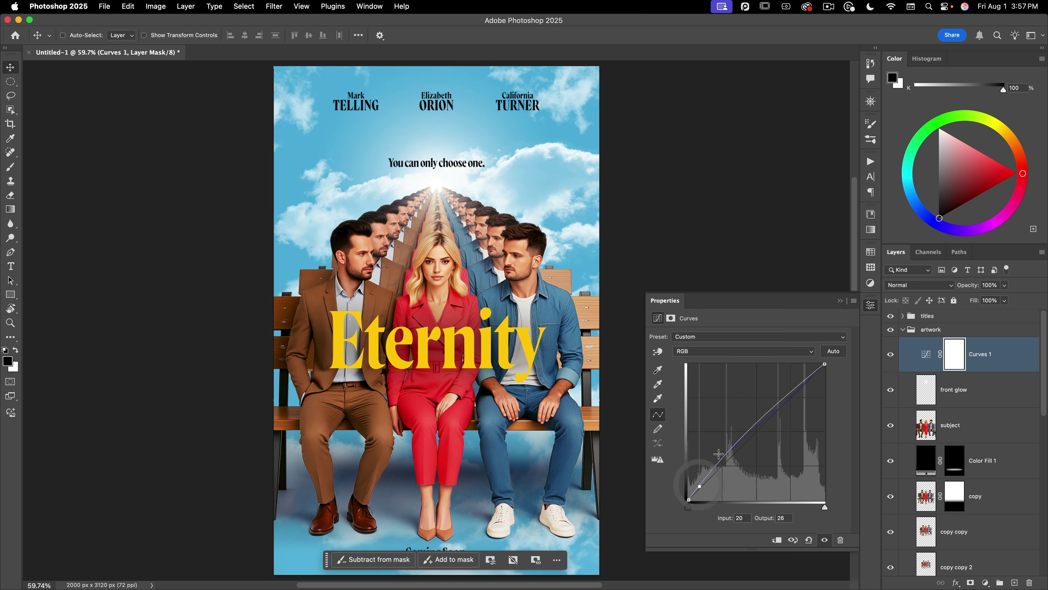
{"action": "left_click_drag", "start_coordinate": [733, 453], "coordinate": [734, 450]}
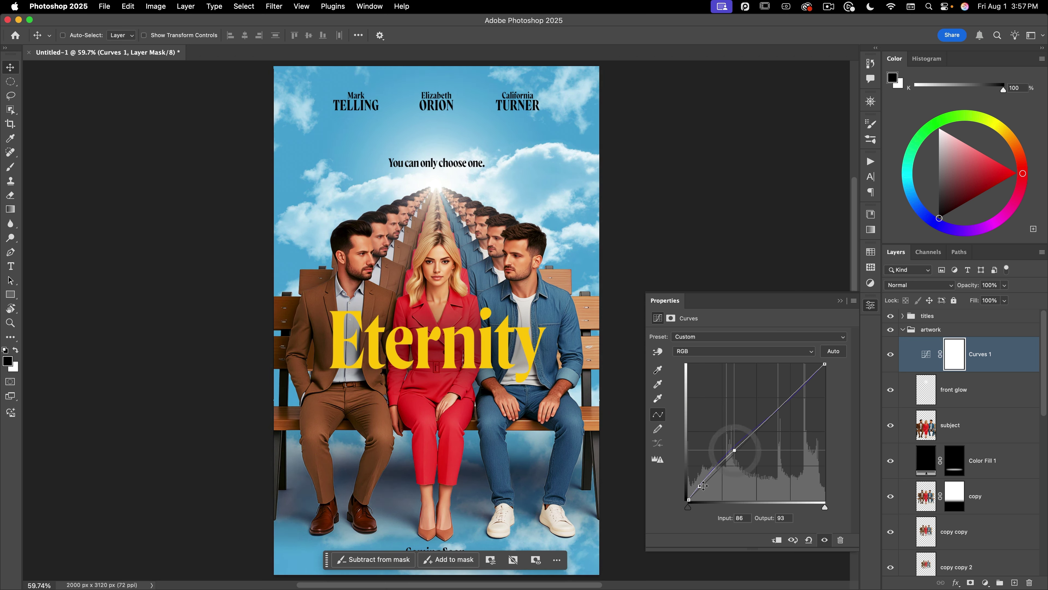
{"action": "left_click", "coordinate": [701, 486]}
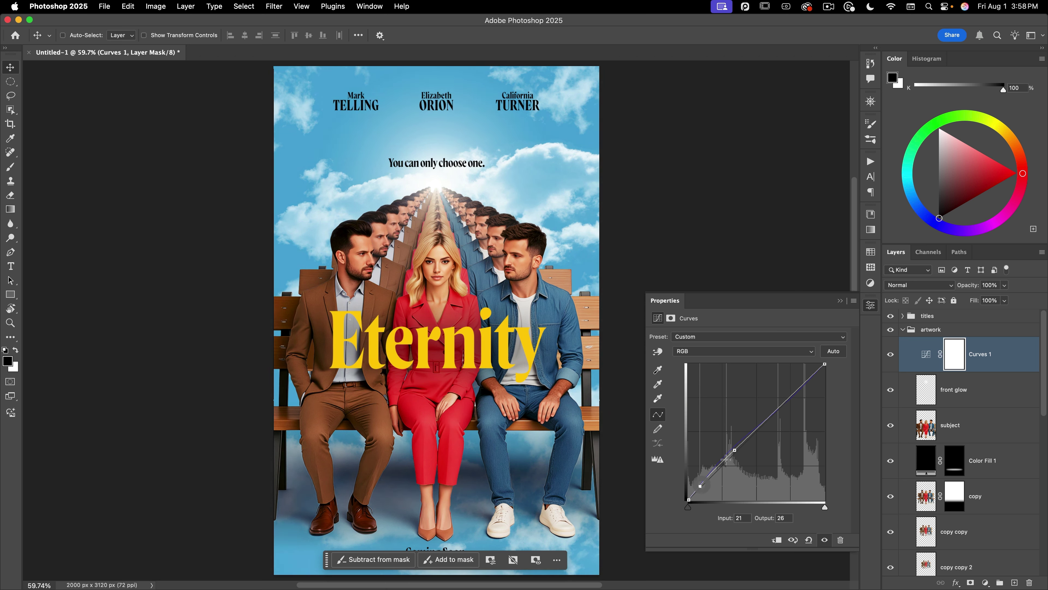
{"action": "left_click_drag", "start_coordinate": [734, 450], "coordinate": [737, 451]}
{"action": "left_click", "coordinate": [870, 305]}
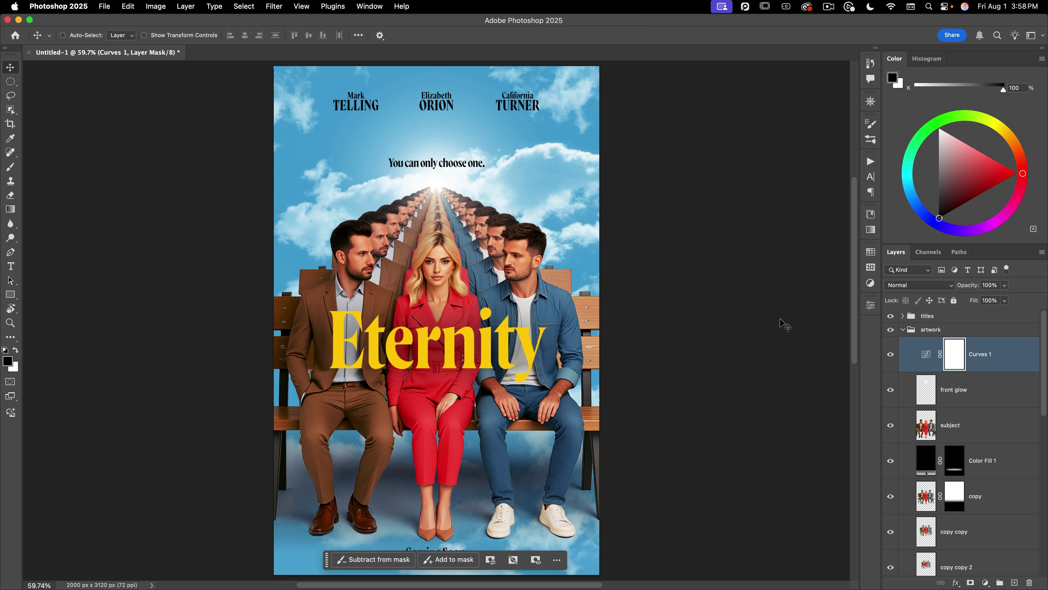
- Collapse the artwork group and add a new layer named "film grain" above the titles group
{"action": "left_click", "coordinate": [903, 330]}
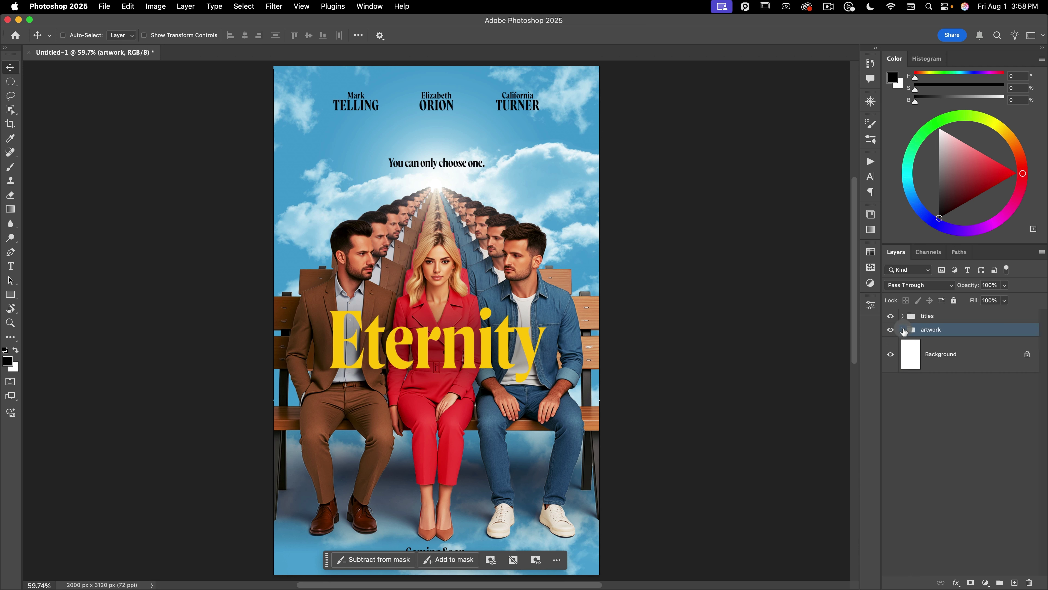
{"action": "left_click", "coordinate": [940, 318]}
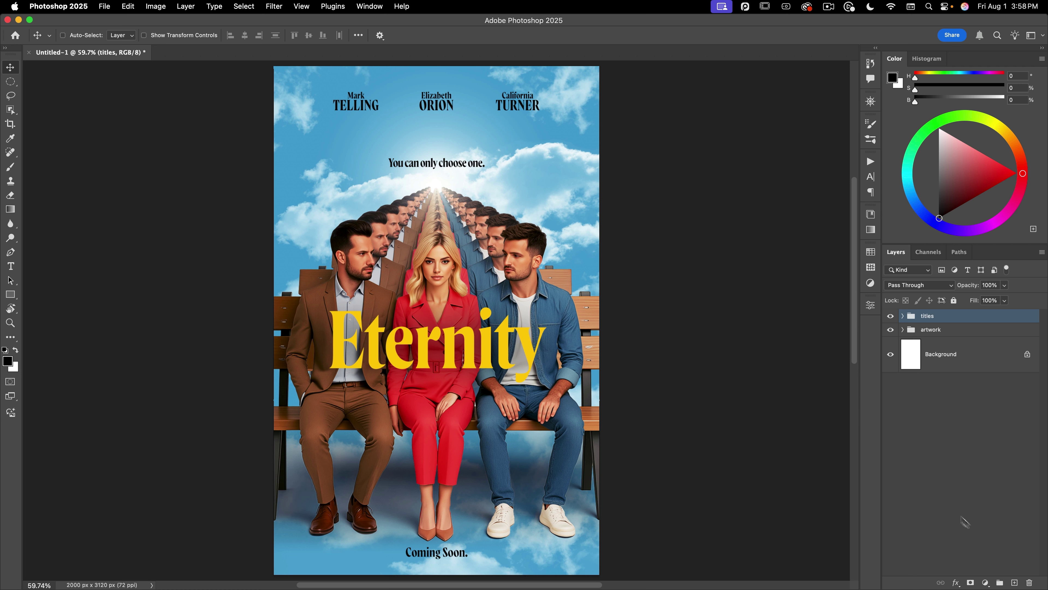
{"action": "left_click", "coordinate": [1013, 582]}
{"action": "double_click", "coordinate": [935, 327]}
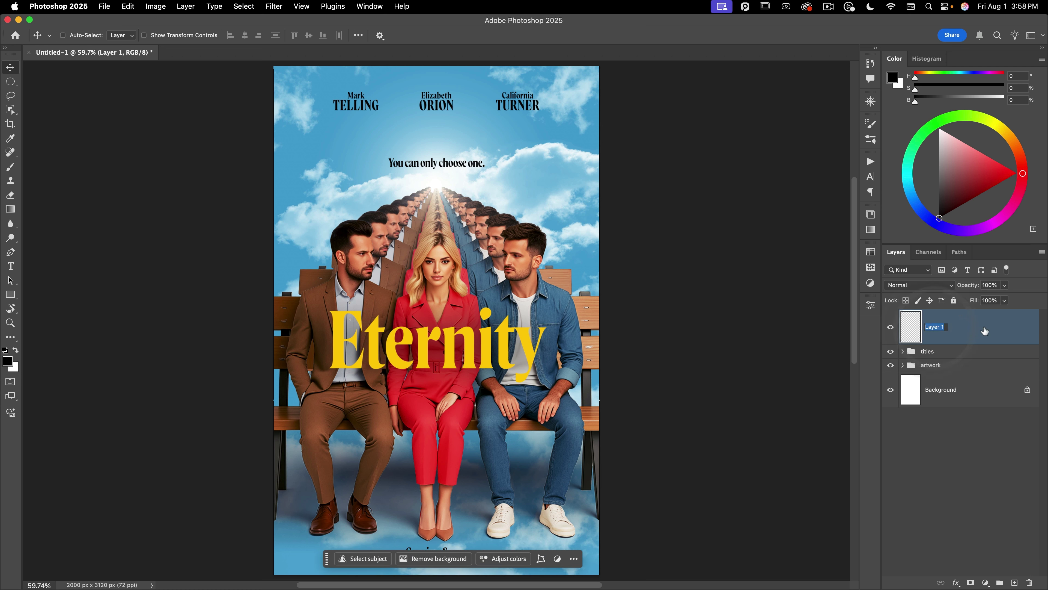
{"action": "type", "text": "film grain"}
{"action": "key", "text": "Return"}
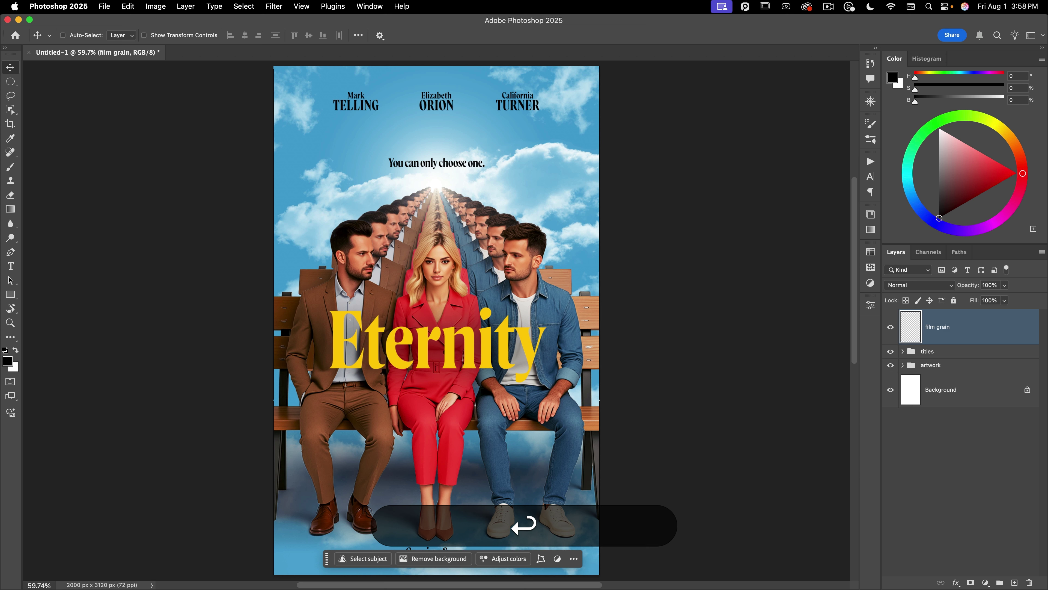
- Set the foreground color to neutral gray at 50% brightness and fill the film grain layer with it
{"action": "left_click", "coordinate": [1012, 101]}
{"action": "type", "text": "50"}
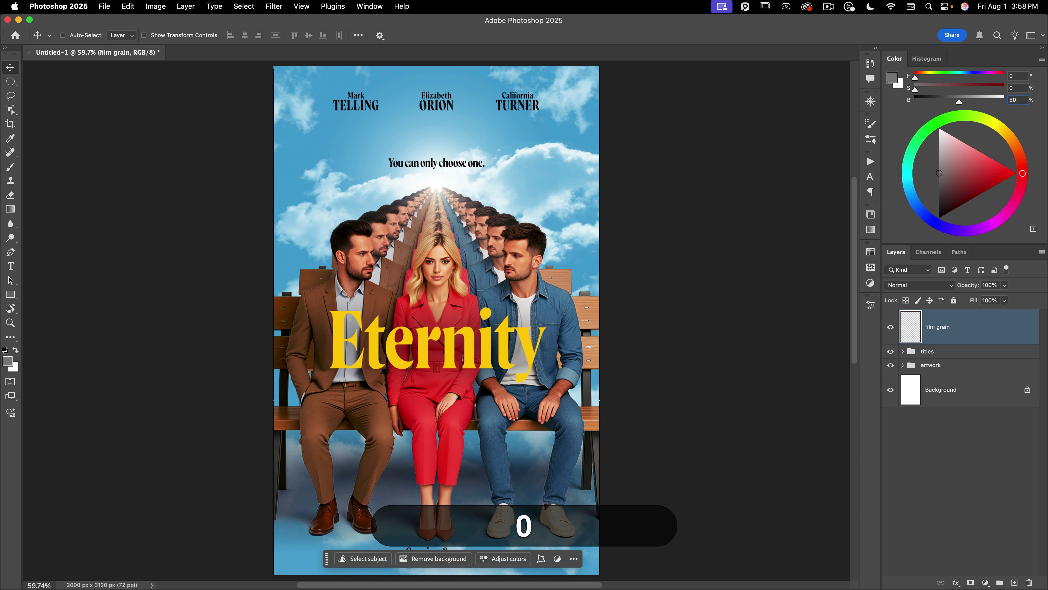
{"action": "key", "text": "Return"}
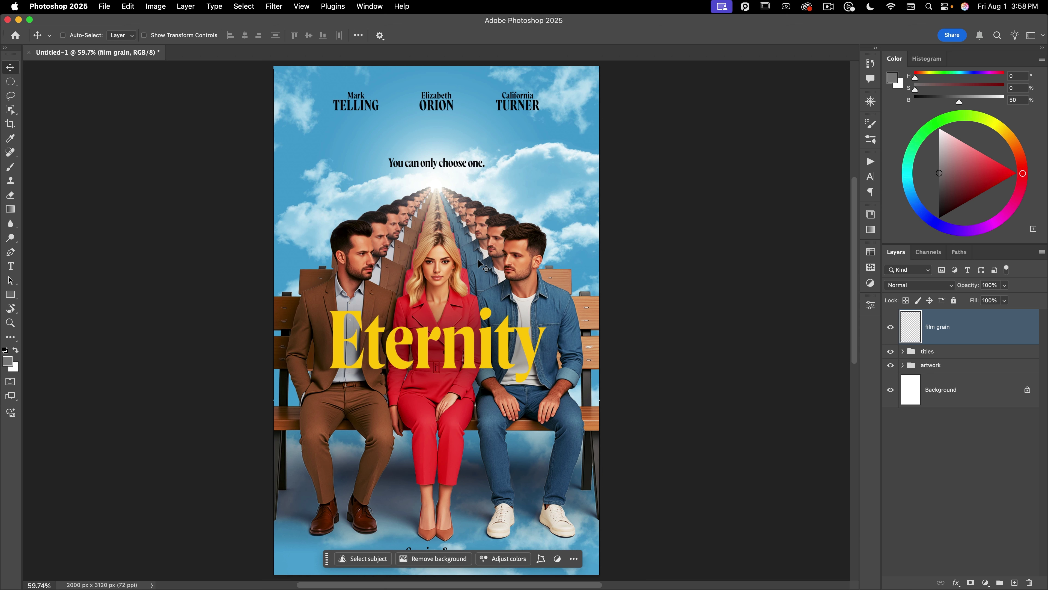
{"action": "key", "text": "alt+BackSpace"}
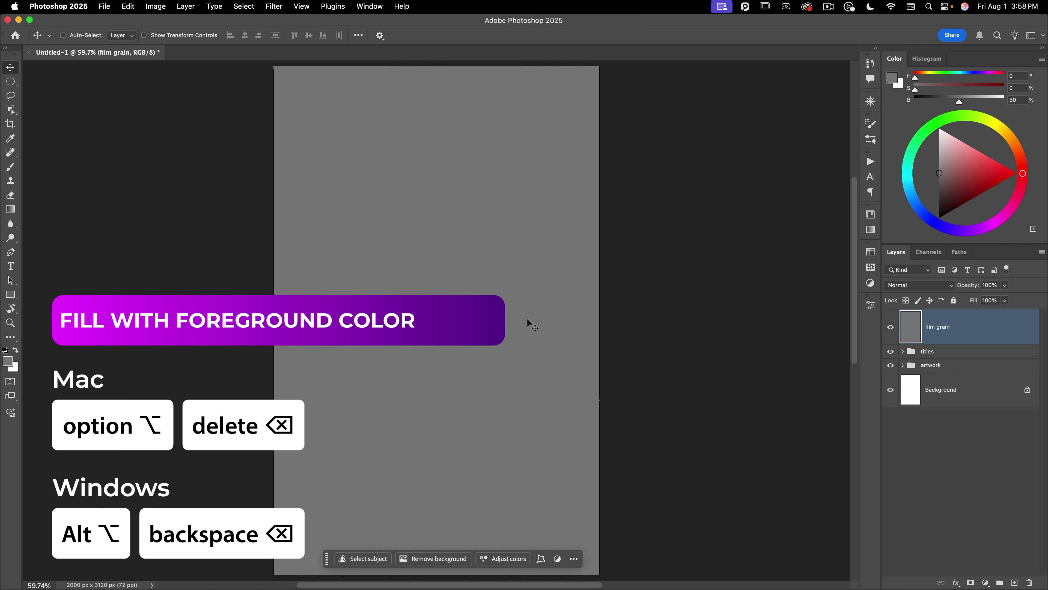
- Start the Camera Raw filter on the film grain layer and set Grain to 48, checking the texture close up
{"action": "left_click", "coordinate": [278, 7]}
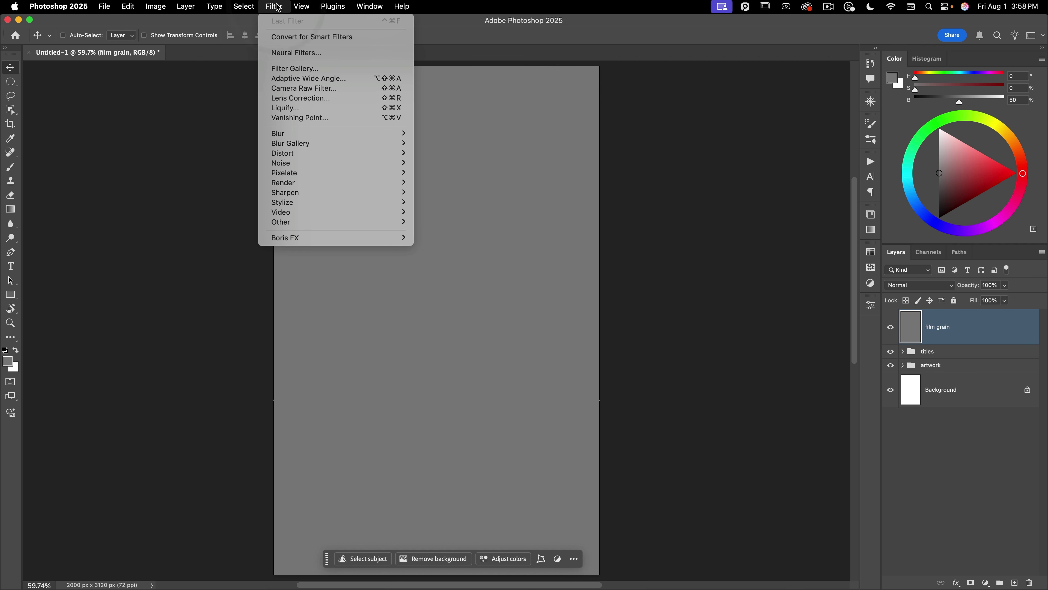
{"action": "left_click", "coordinate": [297, 87]}
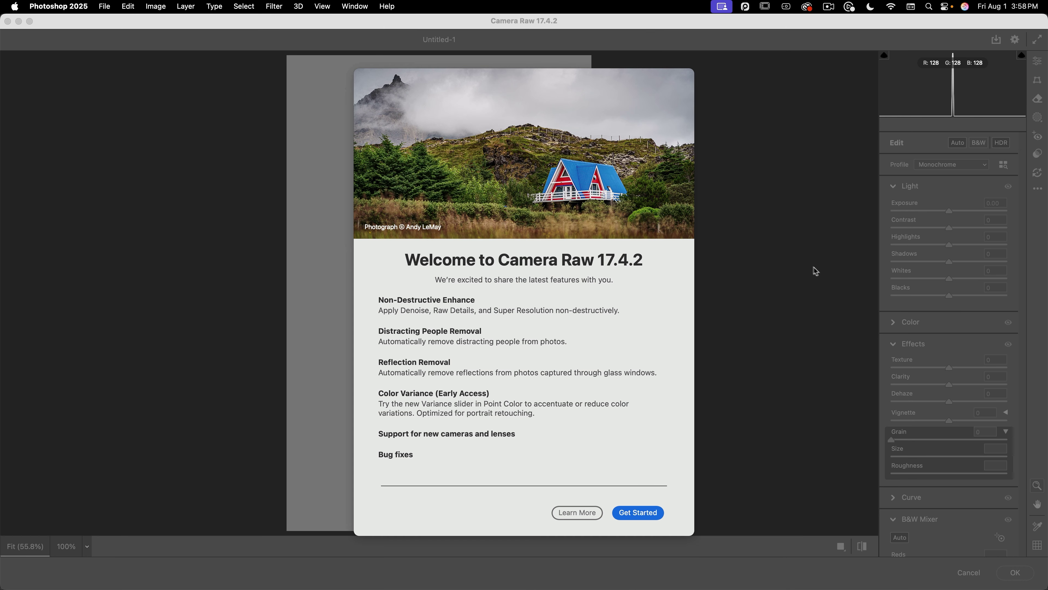
{"action": "left_click", "coordinate": [630, 513]}
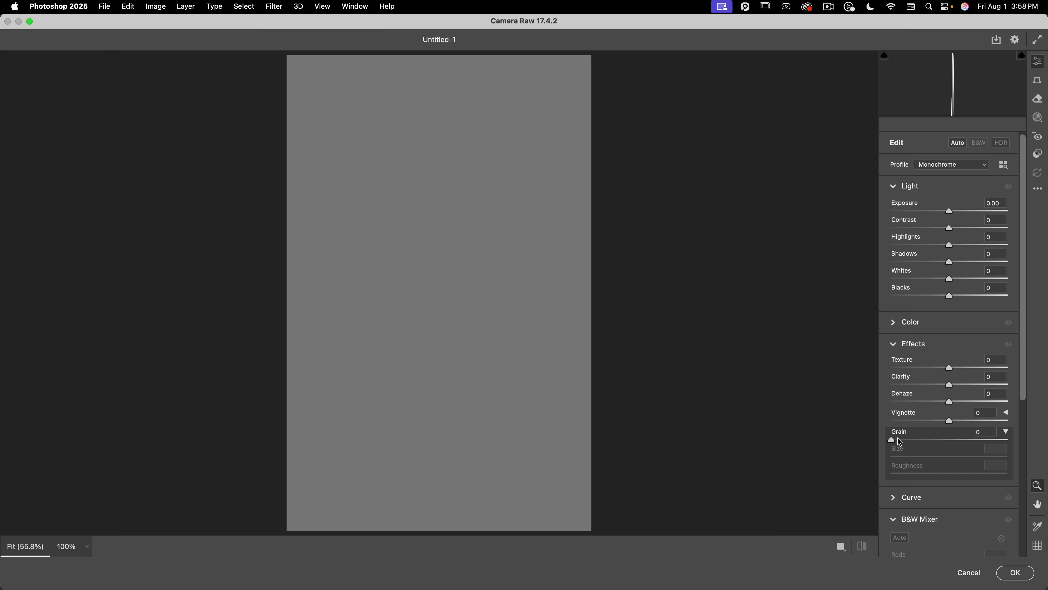
{"action": "left_click_drag", "start_coordinate": [892, 439], "coordinate": [946, 439]}
{"action": "scroll", "coordinate": [496, 286], "scroll_direction": "up", "scroll_amount": 2}
{"action": "scroll", "coordinate": [540, 278], "scroll_direction": "up", "scroll_amount": 3}
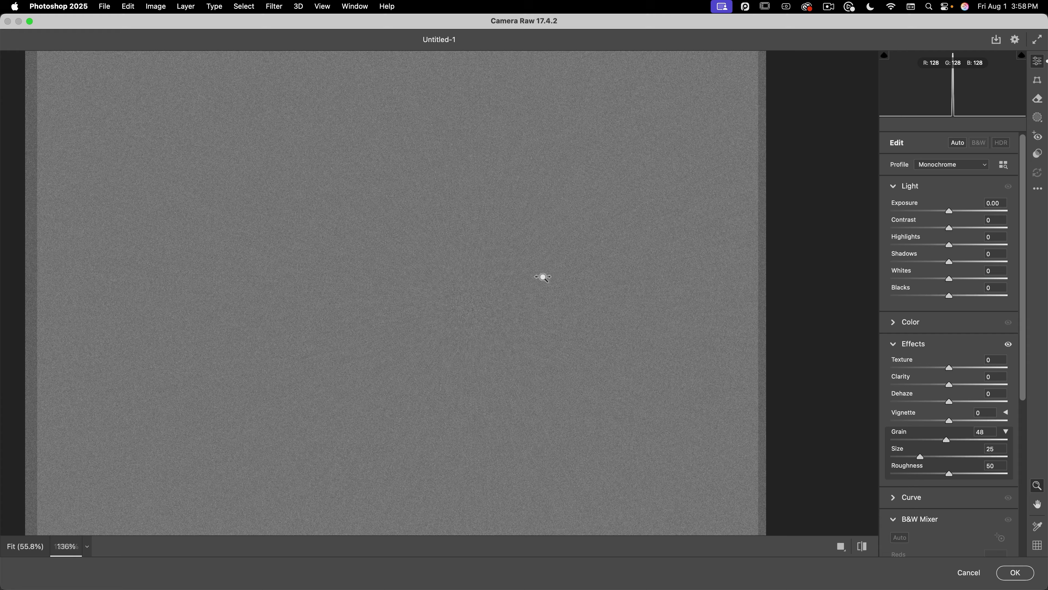
{"action": "scroll", "coordinate": [541, 277], "scroll_direction": "down", "scroll_amount": 1}
{"action": "key", "text": "space"}
{"action": "left_click_drag", "start_coordinate": [534, 281], "coordinate": [592, 279]}
{"action": "scroll", "coordinate": [571, 276], "scroll_direction": "up", "scroll_amount": 2}
{"action": "scroll", "coordinate": [571, 280], "scroll_direction": "down", "scroll_amount": 1}
{"action": "key", "text": "space"}
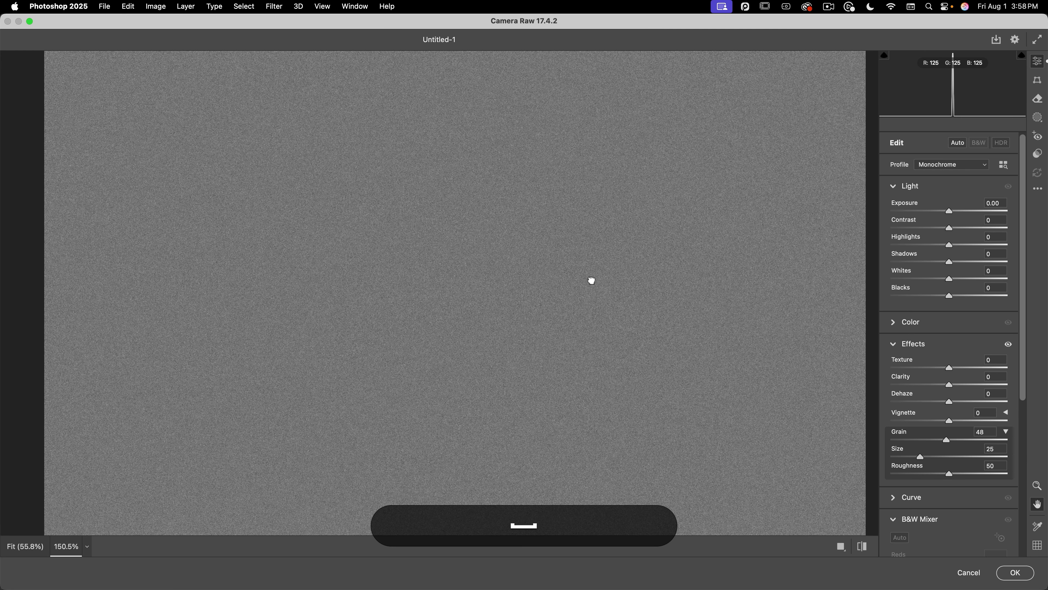
{"action": "left_click", "coordinate": [592, 279]}
{"action": "key", "text": "z"}
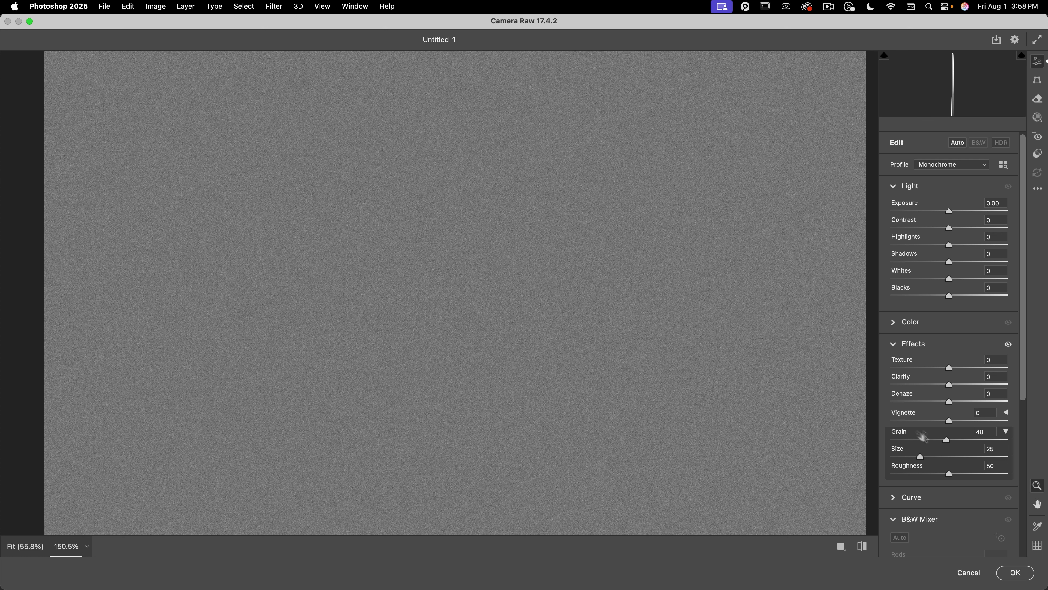
- Lower the grain's Roughness well below 50, reduce its Size slightly below 25, and apply the Camera Raw filter
{"action": "left_click_drag", "start_coordinate": [949, 472], "coordinate": [915, 471]}
{"action": "mouse_move", "coordinate": [921, 456]}
{"action": "left_mouse_down"}
{"action": "mouse_move", "coordinate": [933, 456]}
{"action": "mouse_move", "coordinate": [915, 456]}
{"action": "left_mouse_up"}
{"action": "left_click", "coordinate": [1014, 572]}
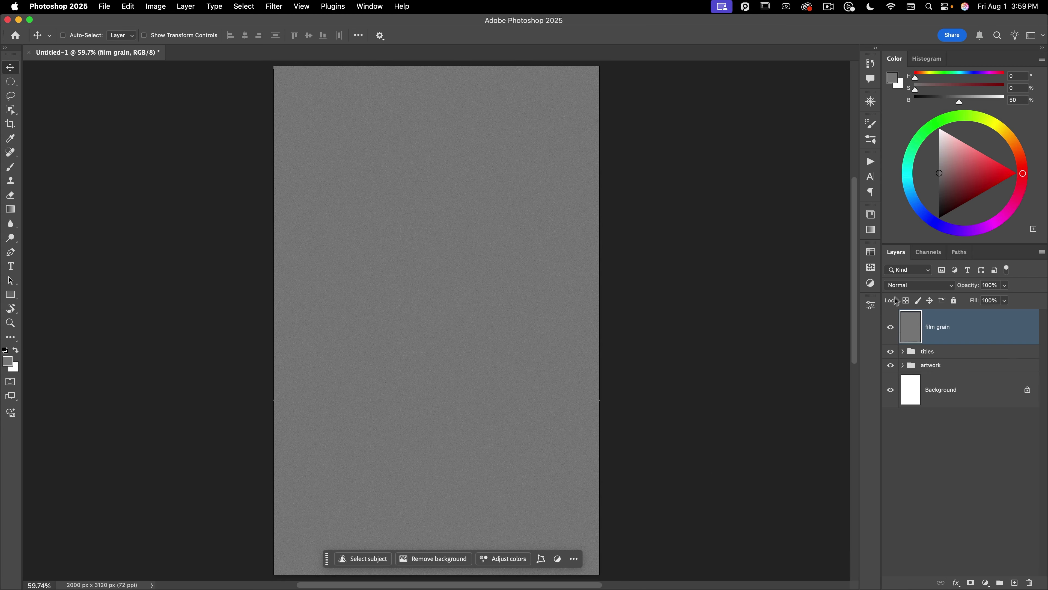
- Blend the film grain layer over the poster with Linear Light and lower its fill to 18%
{"action": "left_click", "coordinate": [908, 288]}
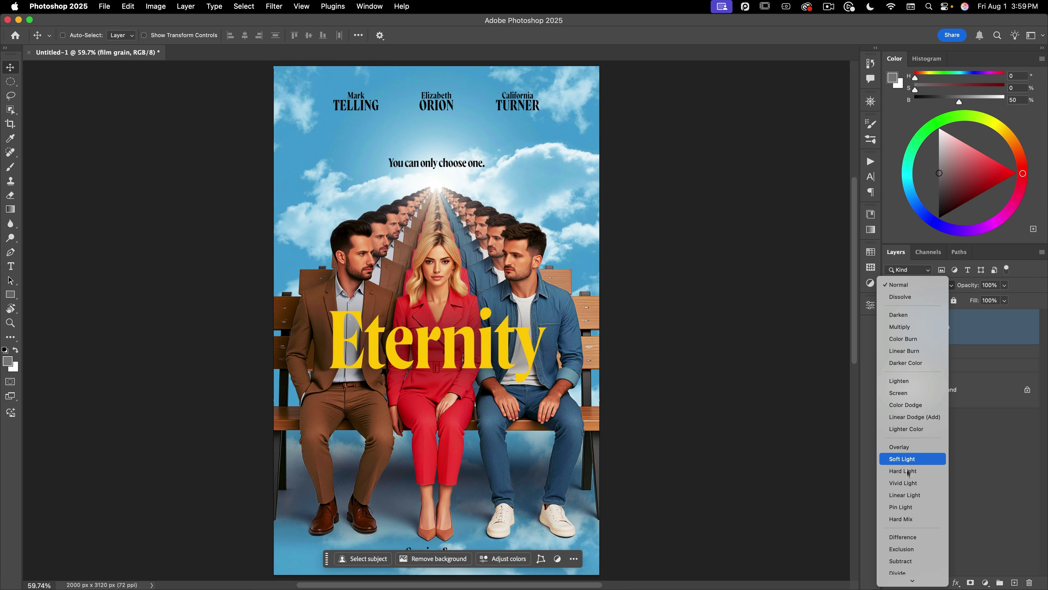
{"action": "left_click", "coordinate": [905, 497]}
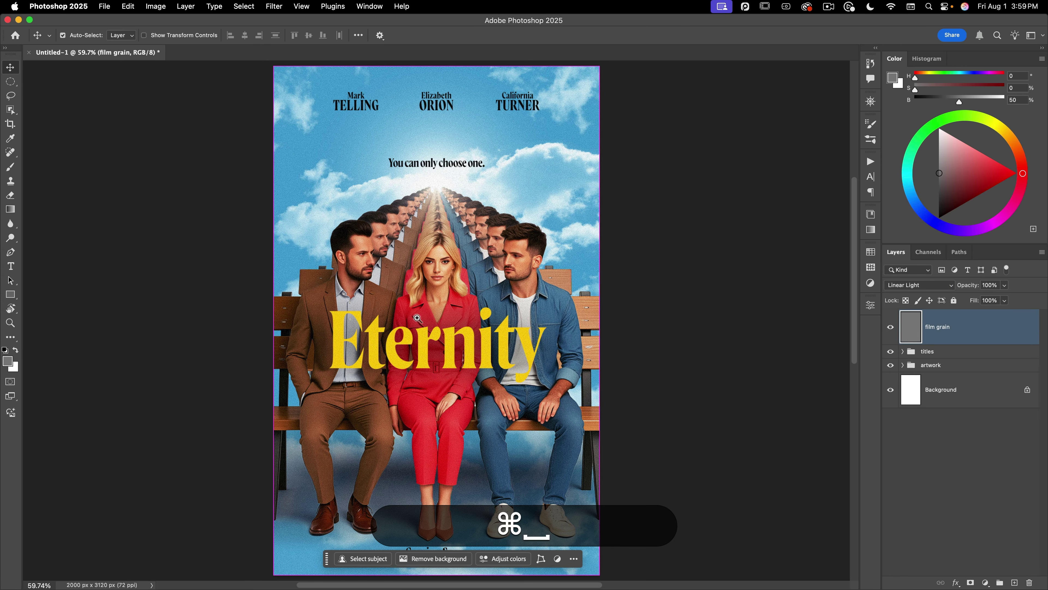
{"action": "left_click_drag", "start_coordinate": [443, 274], "coordinate": [491, 271]}
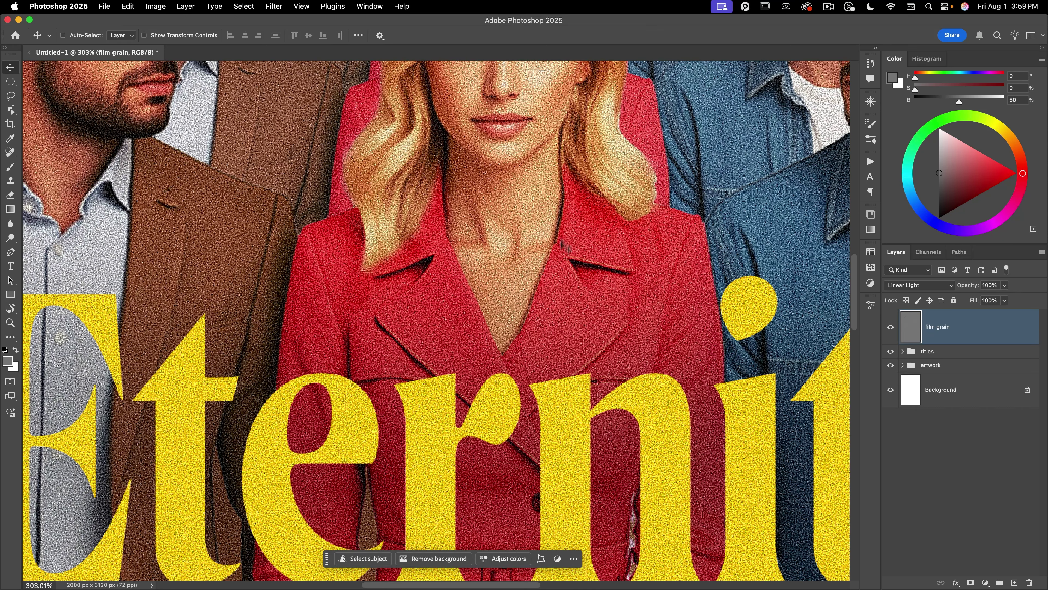
{"action": "left_click_drag", "start_coordinate": [972, 305], "coordinate": [923, 305]}
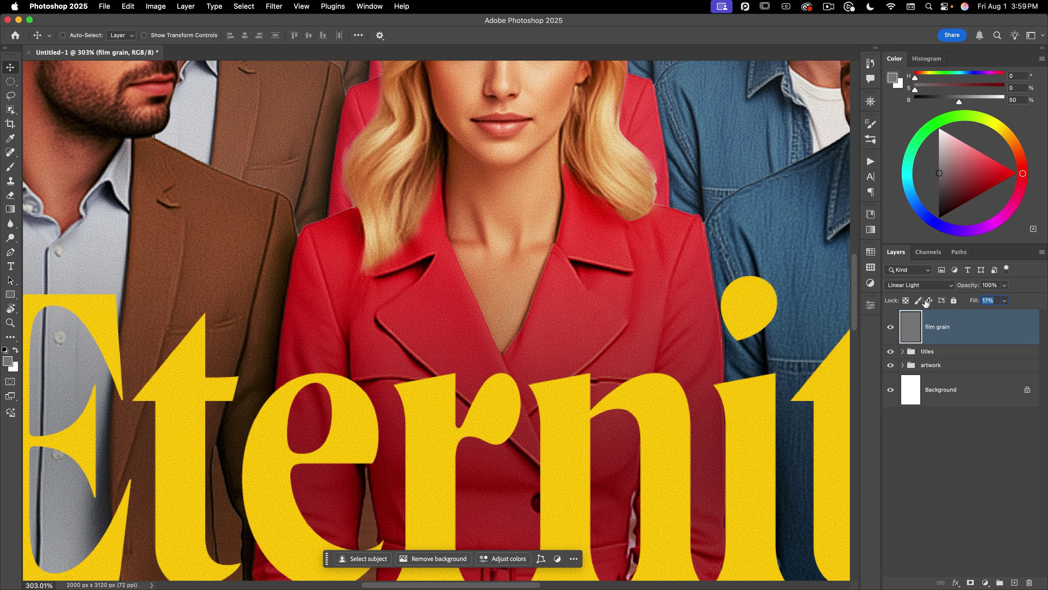
{"action": "key", "text": "super+0"}
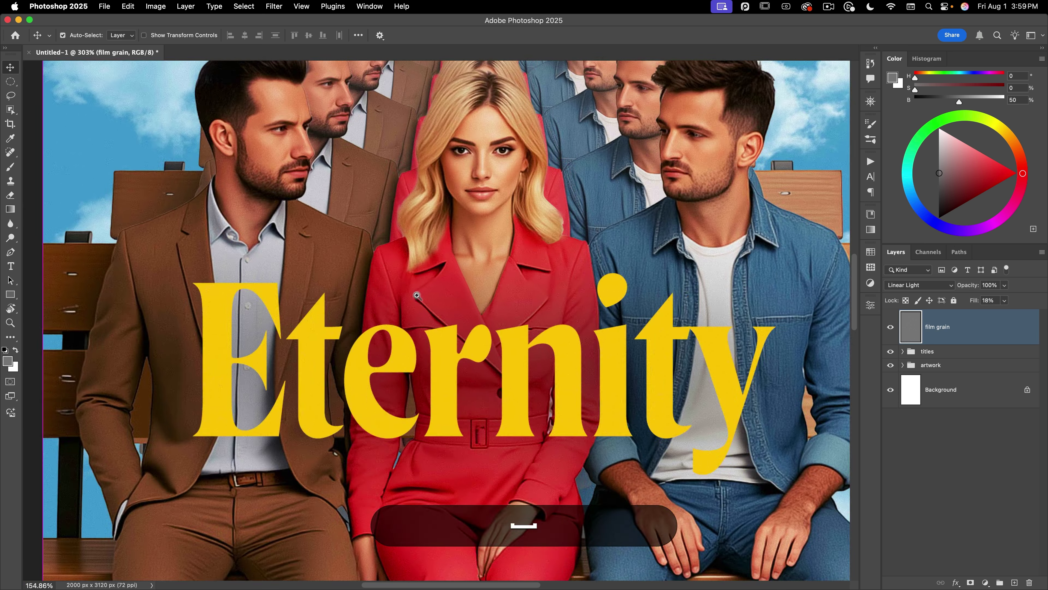
{"action": "left_click_drag", "start_coordinate": [400, 306], "coordinate": [427, 314]}
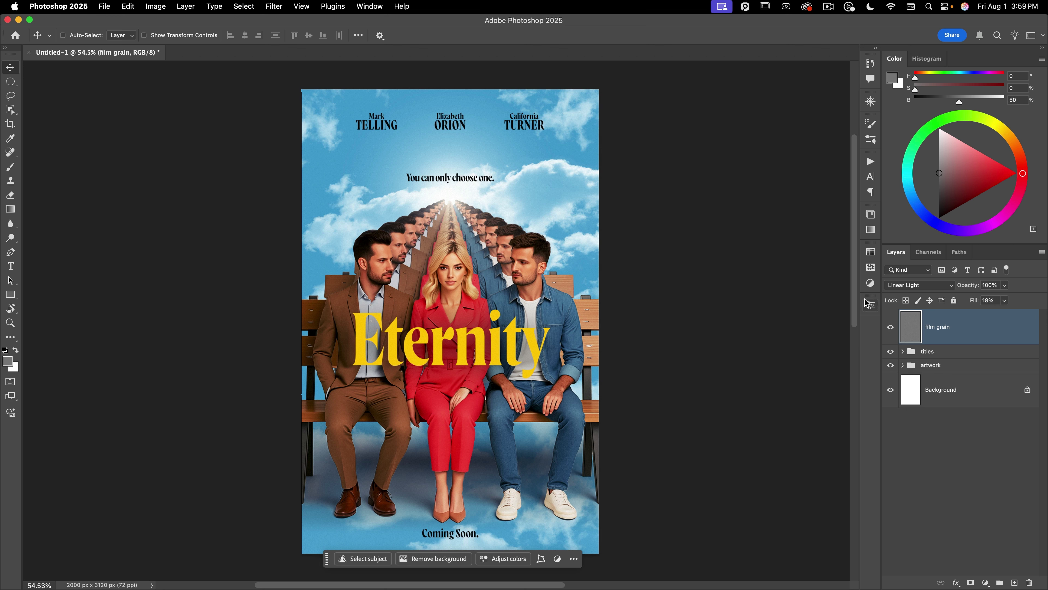
- Hide the titles group and film grain layer, and add a layer named "sharpness" directly above the artwork group
{"action": "left_click", "coordinate": [890, 352]}
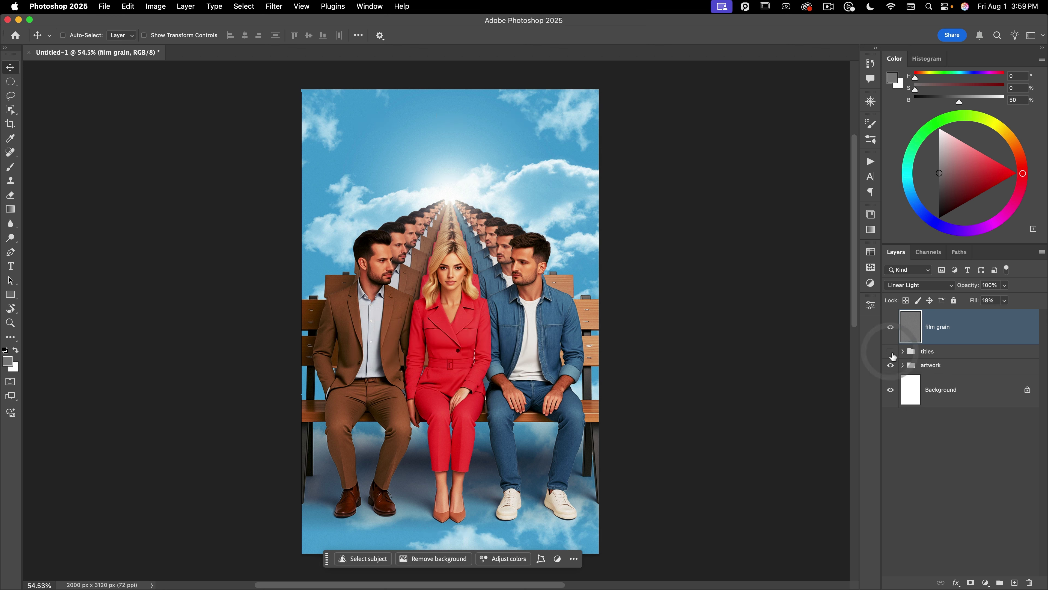
{"action": "left_click", "coordinate": [890, 327]}
{"action": "left_click", "coordinate": [937, 367]}
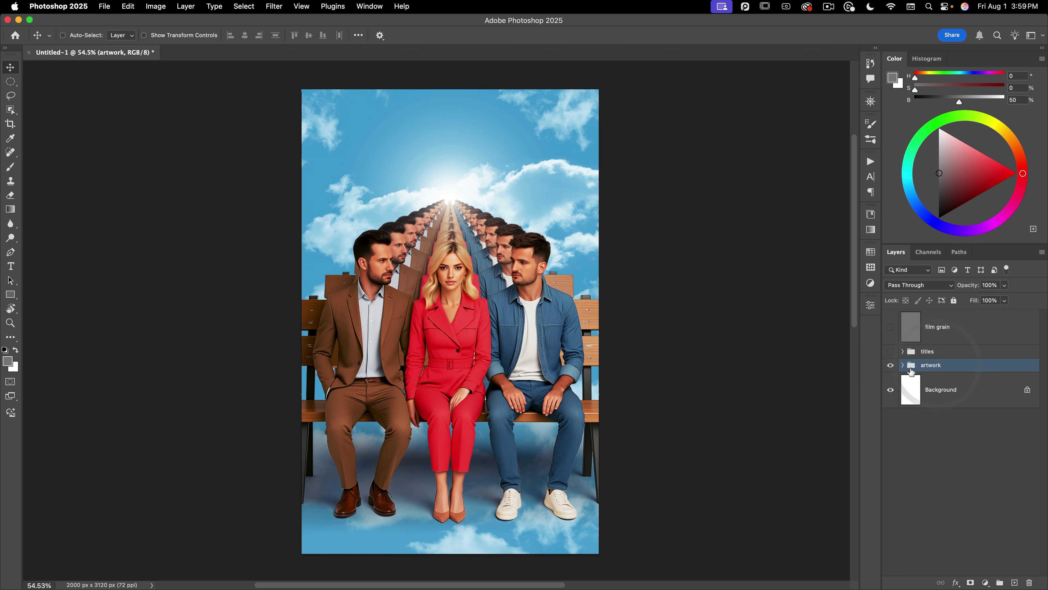
{"action": "left_click", "coordinate": [1013, 581]}
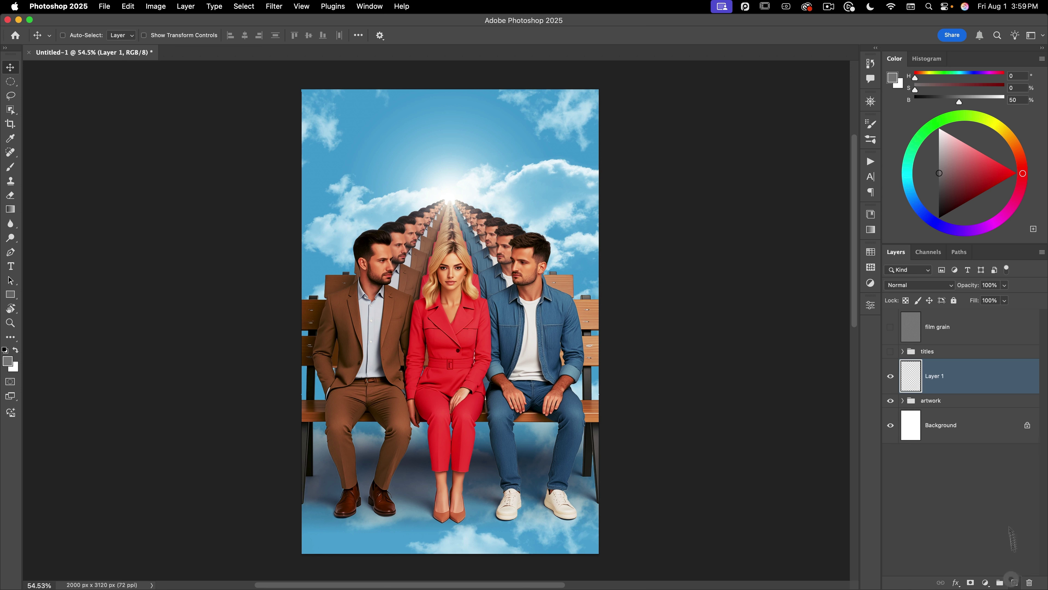
{"action": "double_click", "coordinate": [933, 375]}
{"action": "type", "text": "sharpness"}
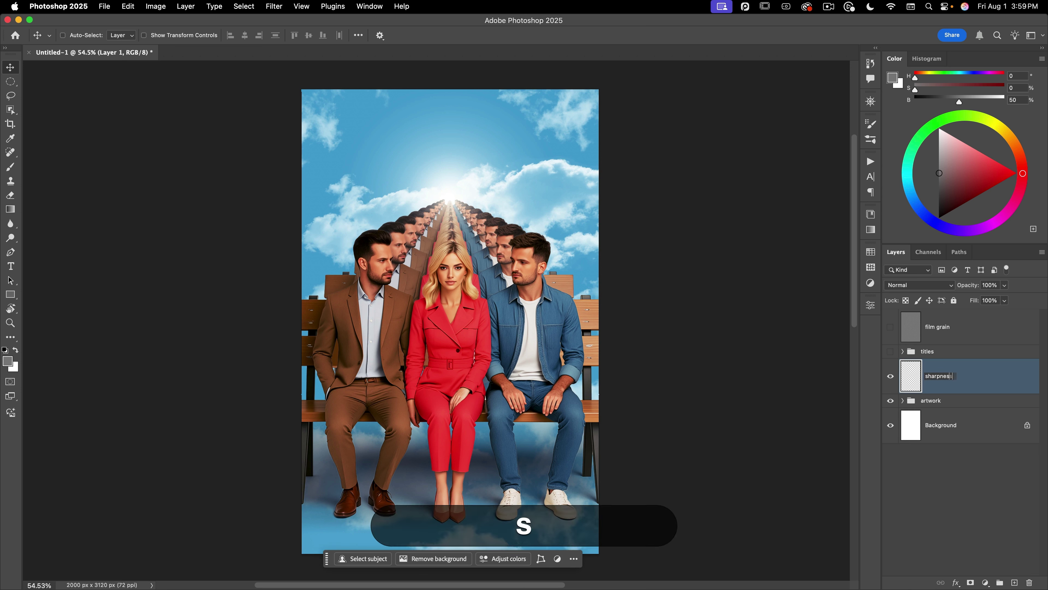
{"action": "key", "text": "Return"}
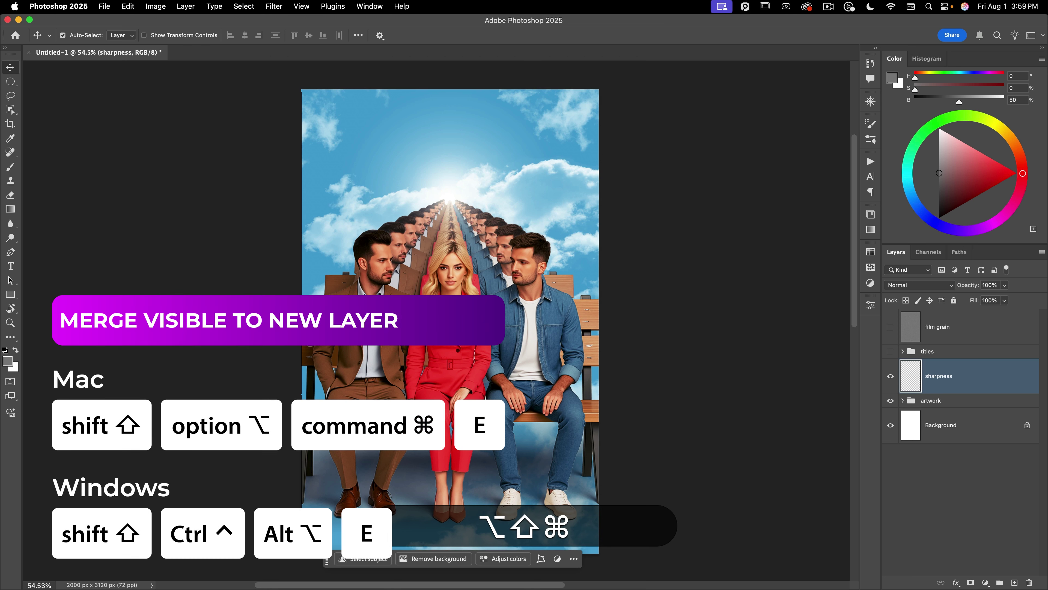
- Stamp all visible artwork onto the sharpness layer and apply a High Pass filter with a 2-pixel radius
{"action": "key", "text": "alt+shift+super+e"}
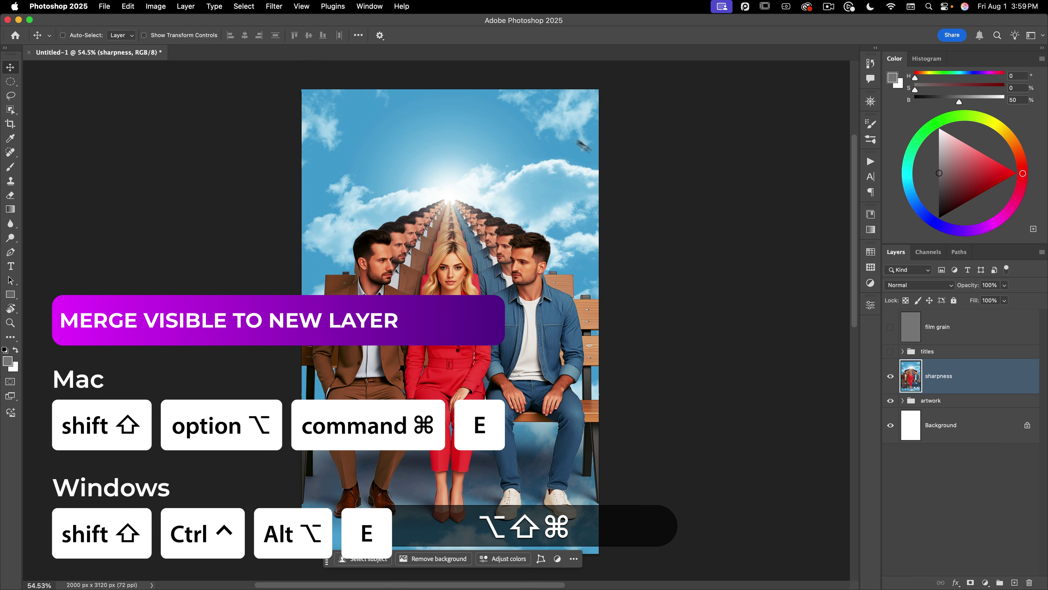
{"action": "left_click", "coordinate": [275, 7]}
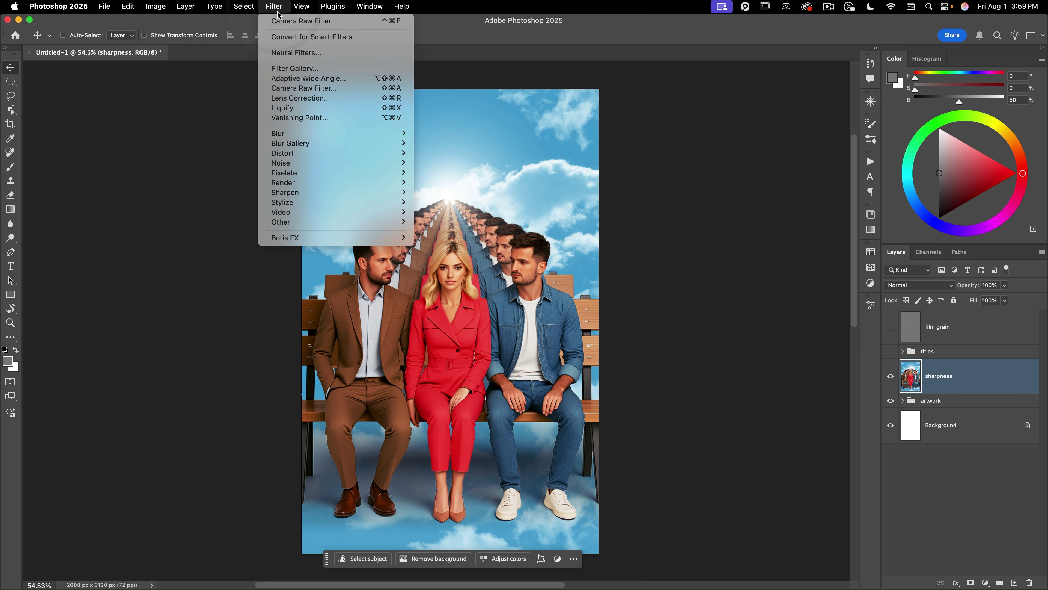
{"action": "mouse_move", "coordinate": [294, 223]}
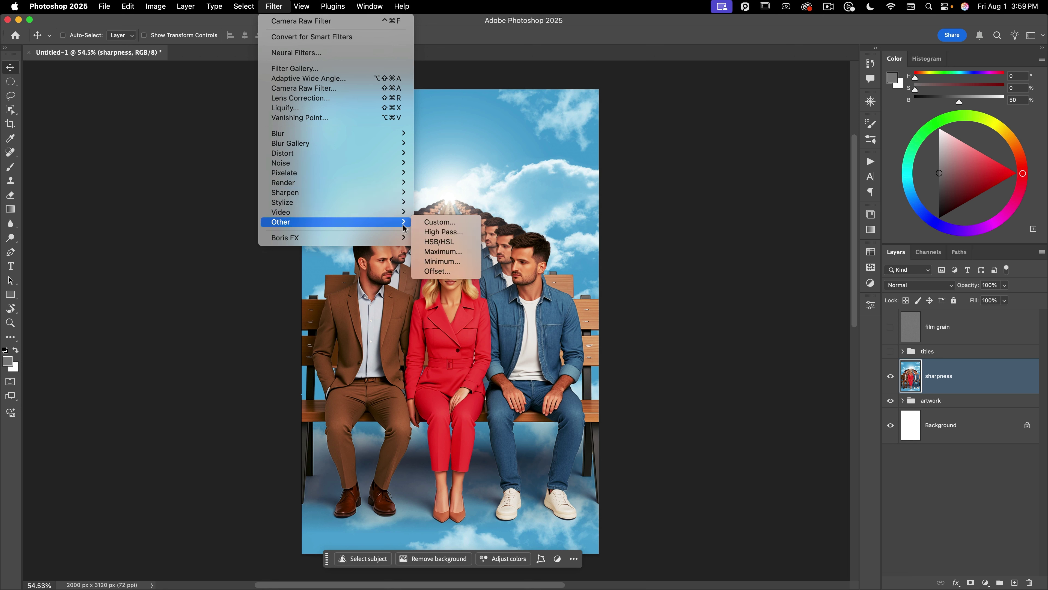
{"action": "left_click", "coordinate": [453, 236]}
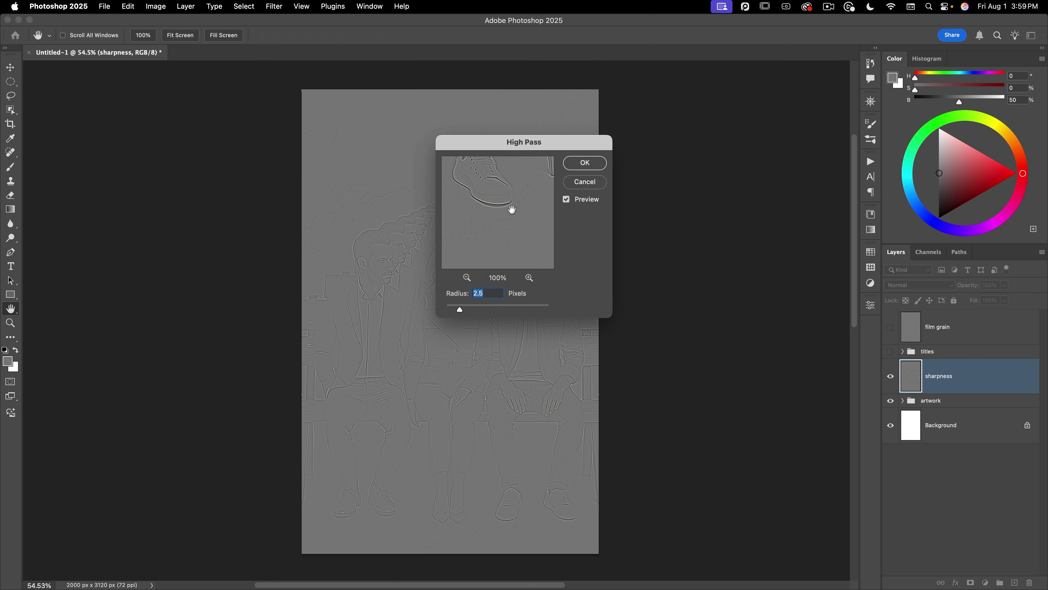
{"action": "type", "text": "2"}
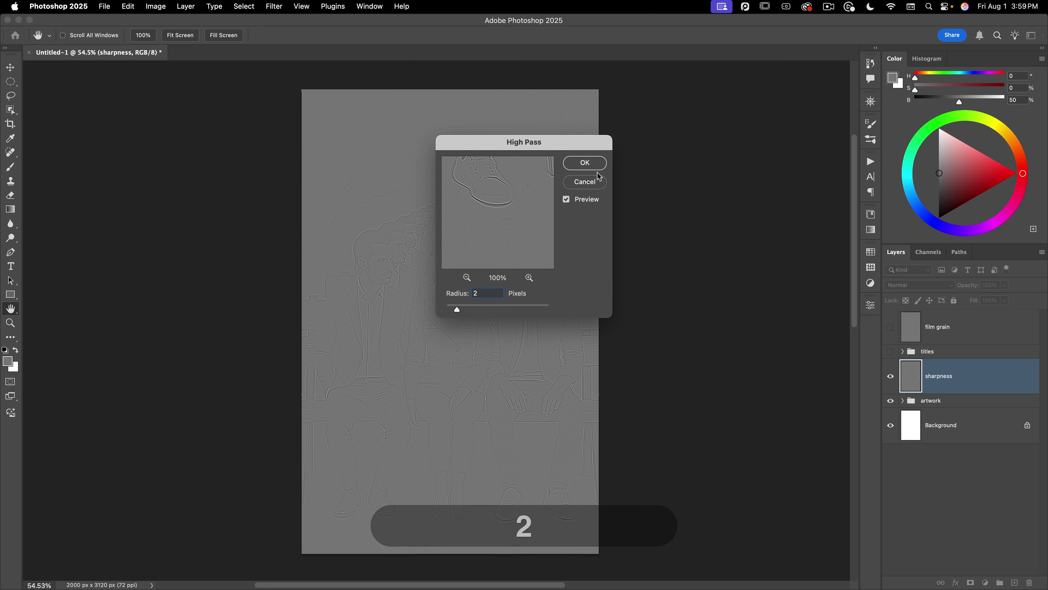
{"action": "left_click", "coordinate": [596, 162]}
- Set the sharpness layer's blend mode to Linear Light and compare the poster with and without it, including close up
{"action": "left_click", "coordinate": [904, 285]}
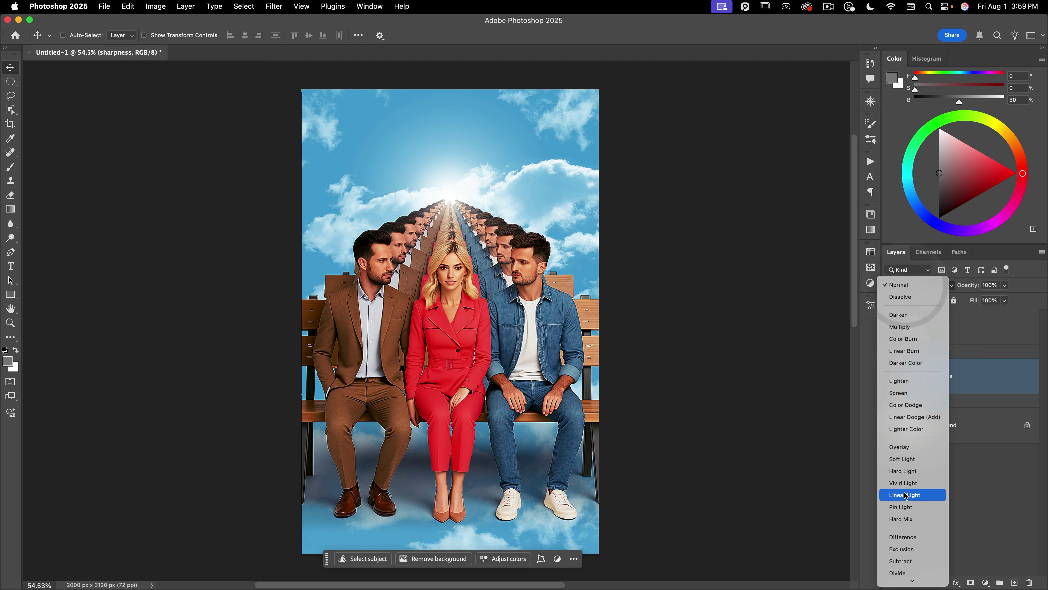
{"action": "left_click", "coordinate": [904, 495]}
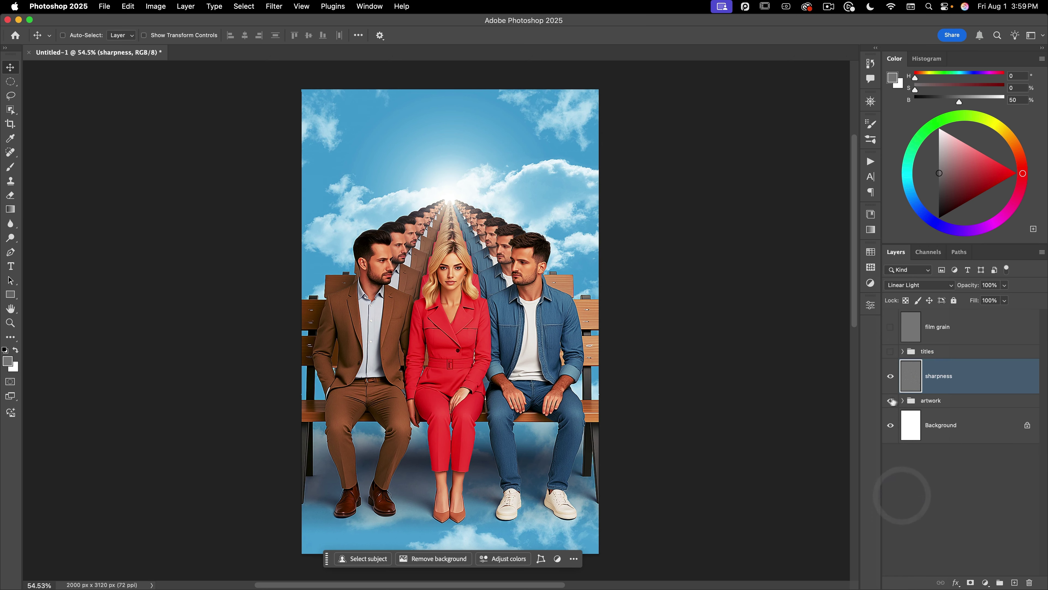
{"action": "left_click", "coordinate": [890, 377]}
{"action": "left_click", "coordinate": [890, 380]}
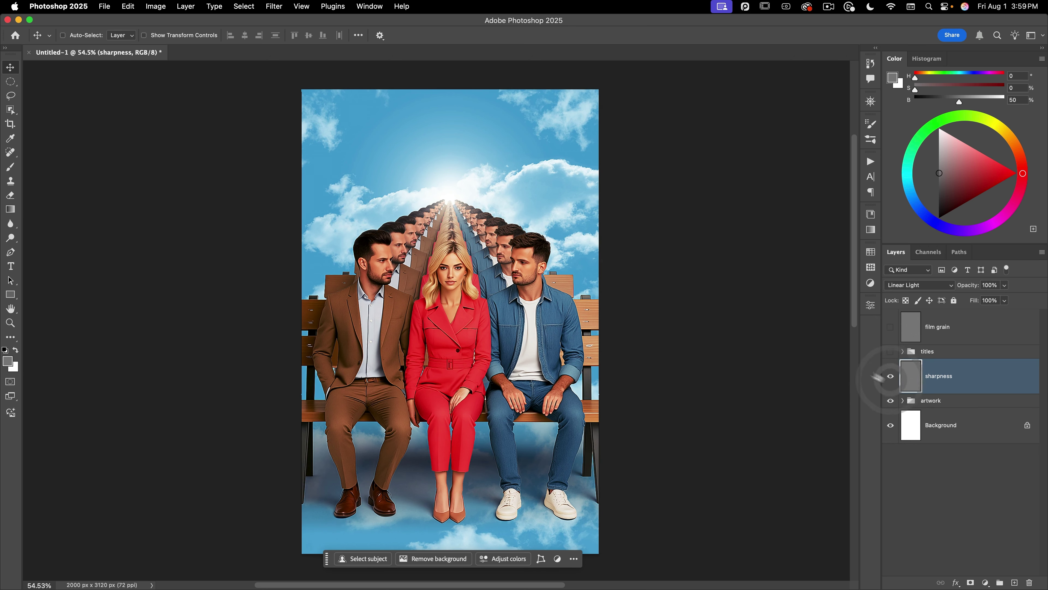
{"action": "left_click_drag", "start_coordinate": [443, 275], "coordinate": [487, 254]}
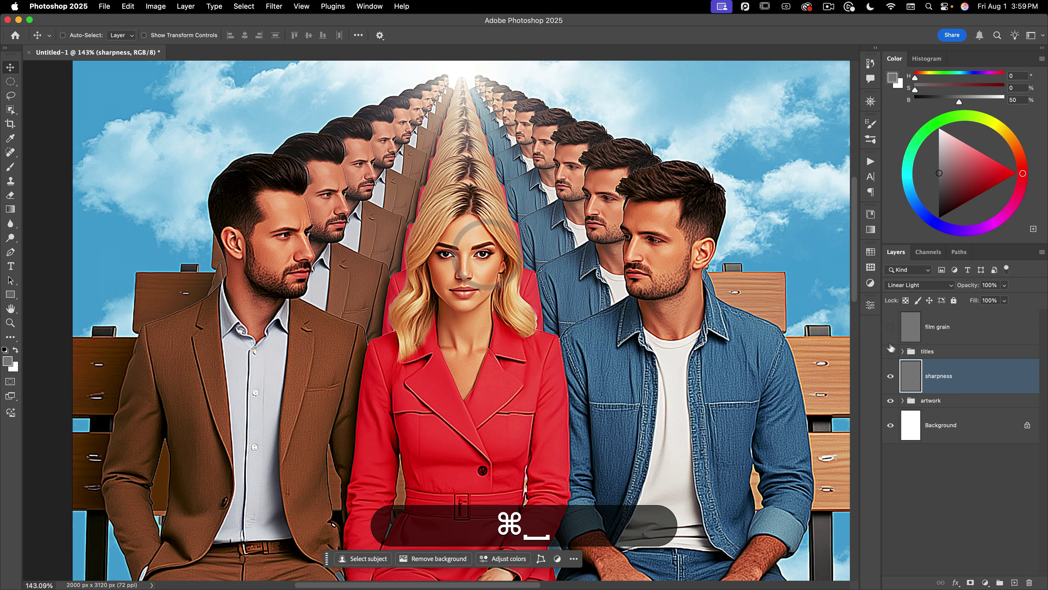
{"action": "left_click", "coordinate": [891, 377]}
{"action": "left_click", "coordinate": [891, 377]}
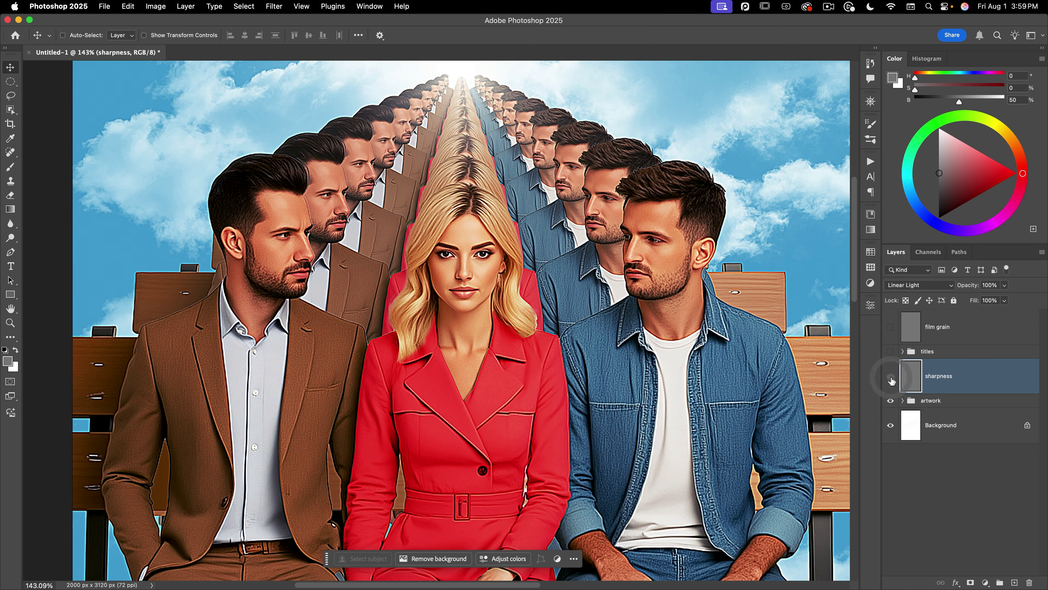
- Lower the sharpness layer's fill to 30% and show the titles group and film grain layer again
{"action": "left_click_drag", "start_coordinate": [969, 303], "coordinate": [944, 305]}
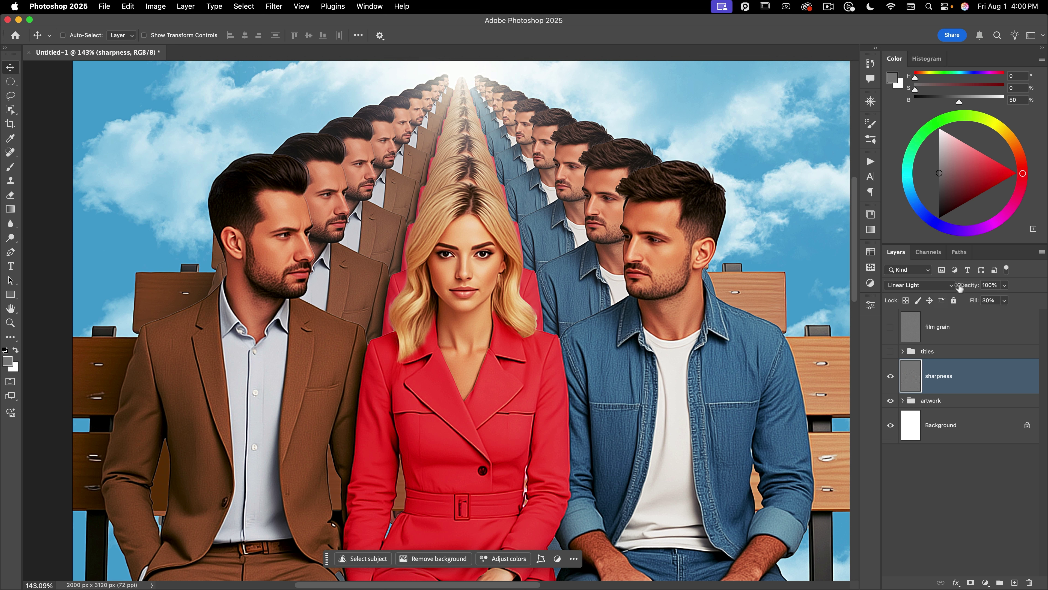
{"action": "left_click", "coordinate": [890, 352]}
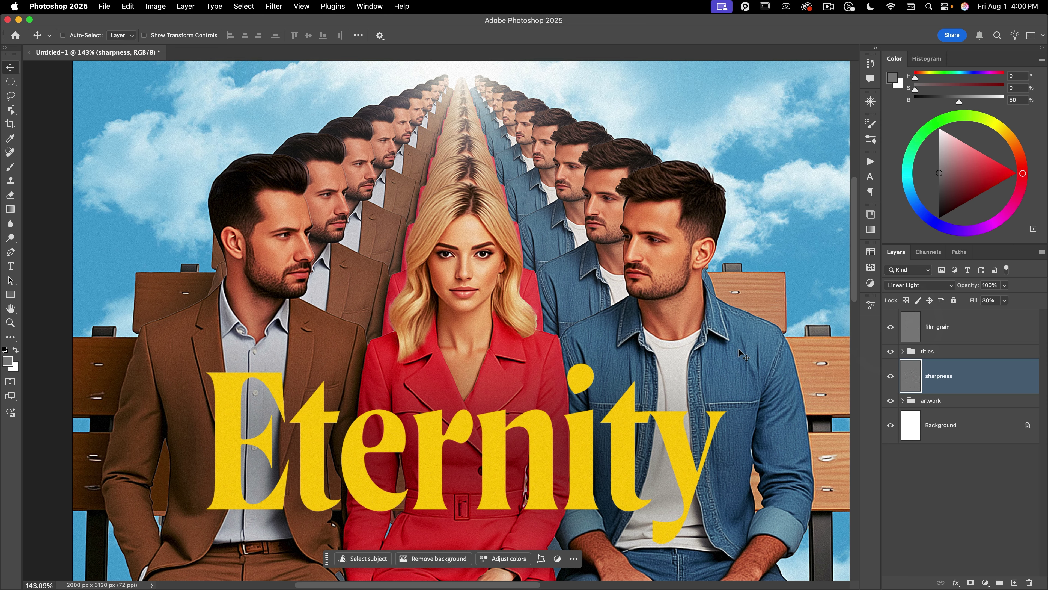
{"action": "key", "text": "super+0"}
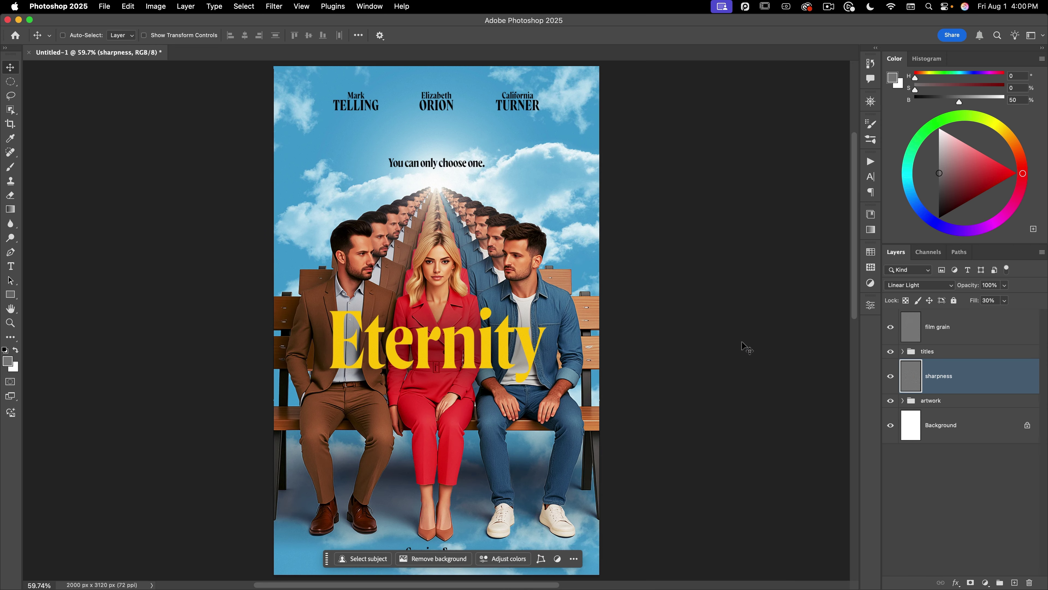